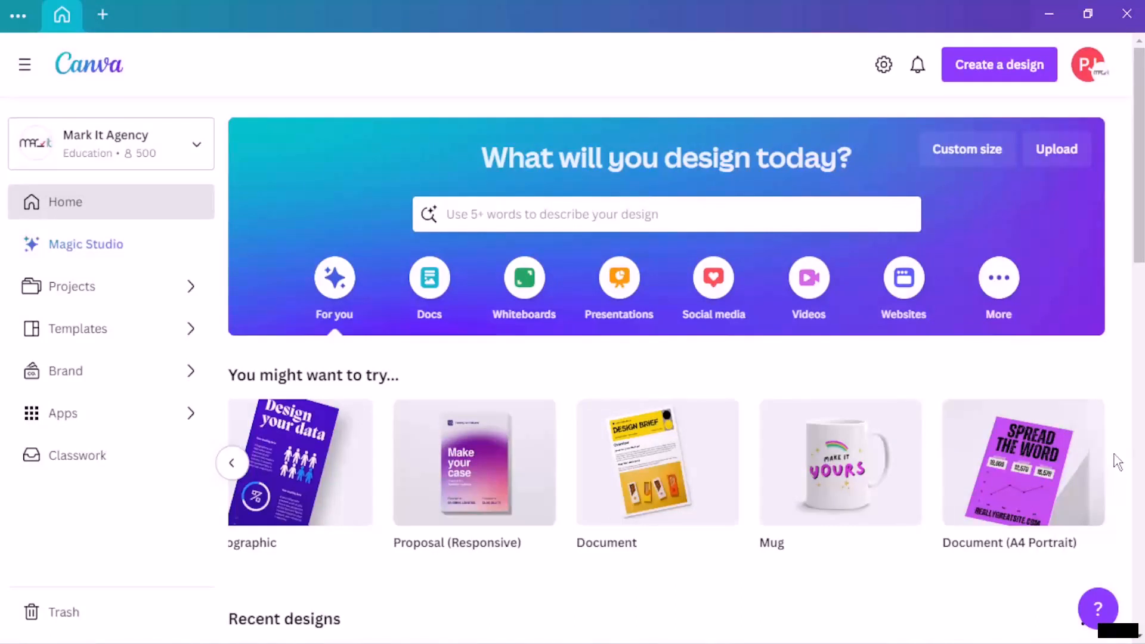
Step: Search Canva's home page for 'email signature' to list its 1,859 suggested templates
{"action": "left_click", "coordinate": [625, 212]}
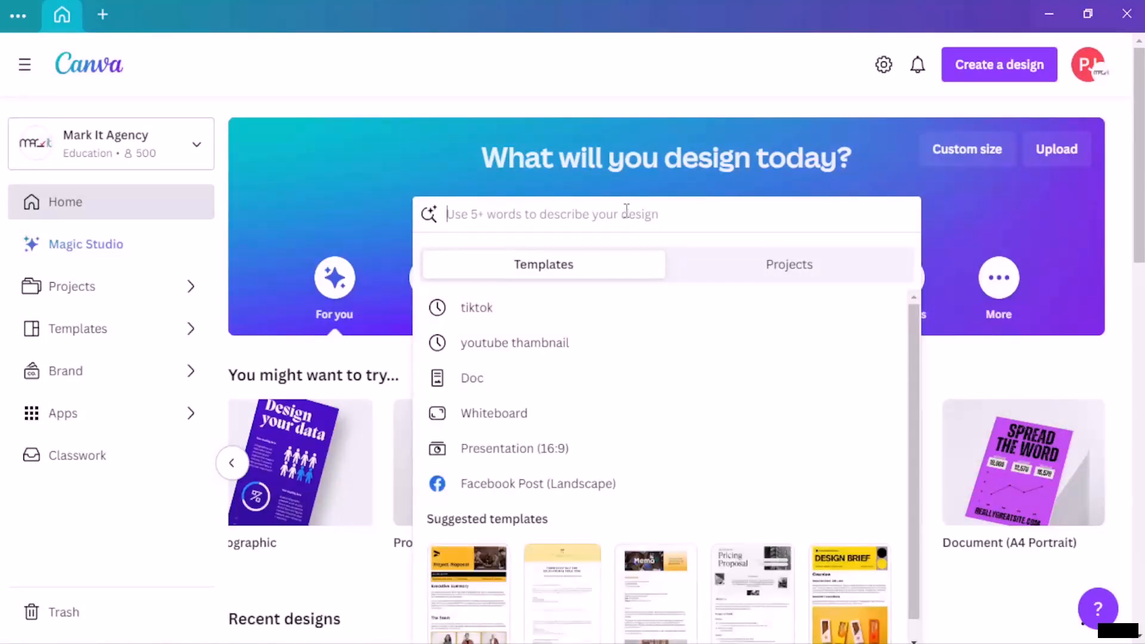
{"action": "type", "text": "e"}
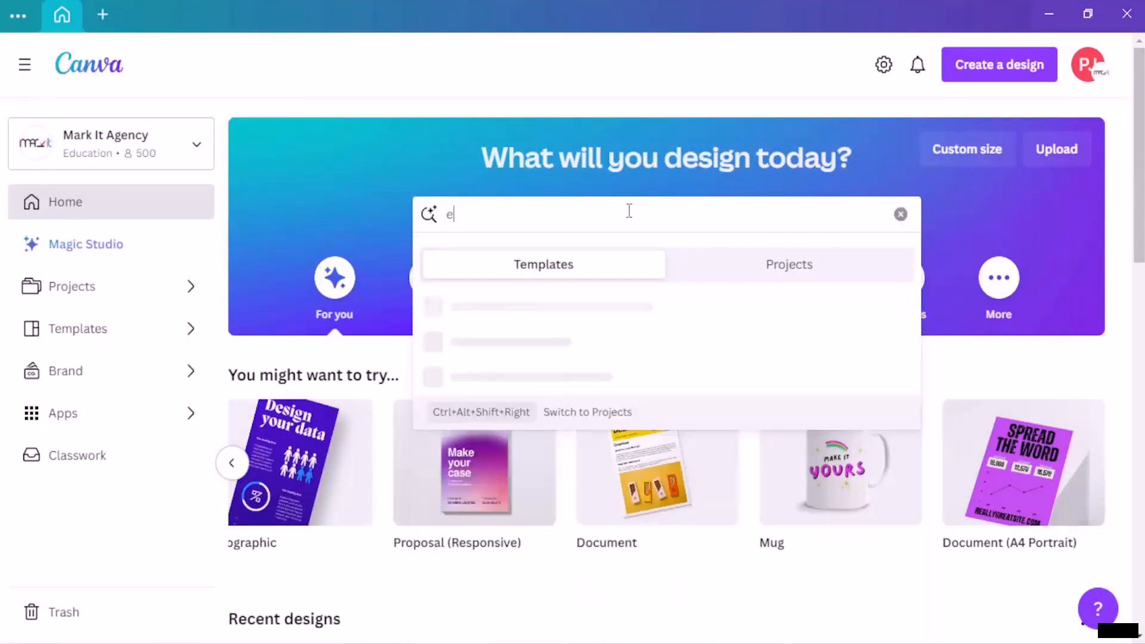
{"action": "type", "text": "mail signature"}
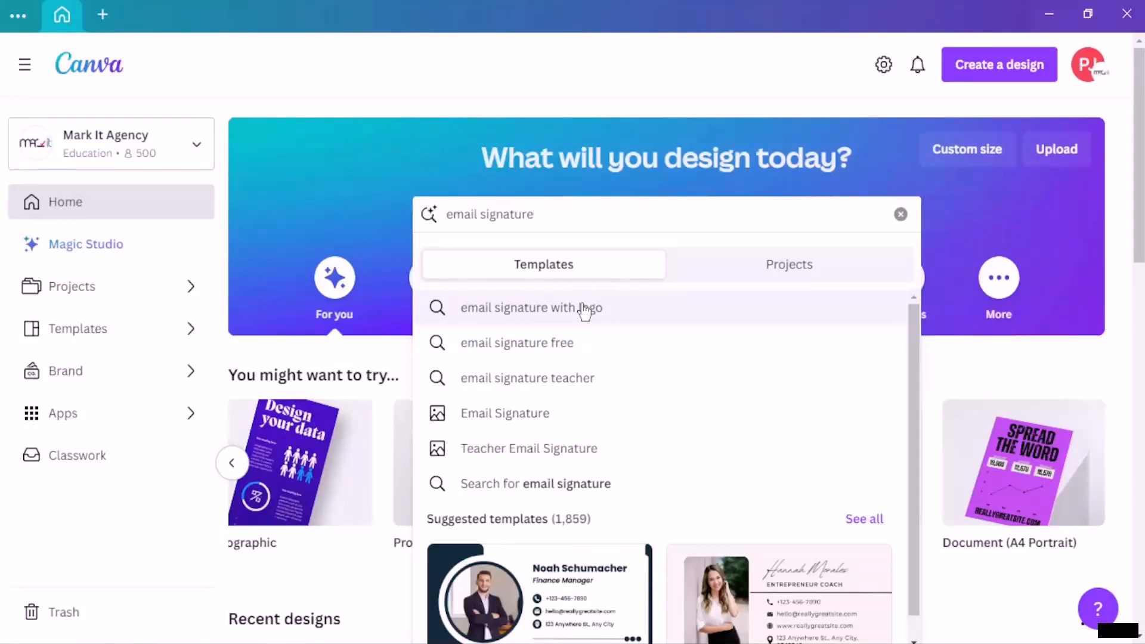
{"action": "left_click", "coordinate": [1027, 71]}
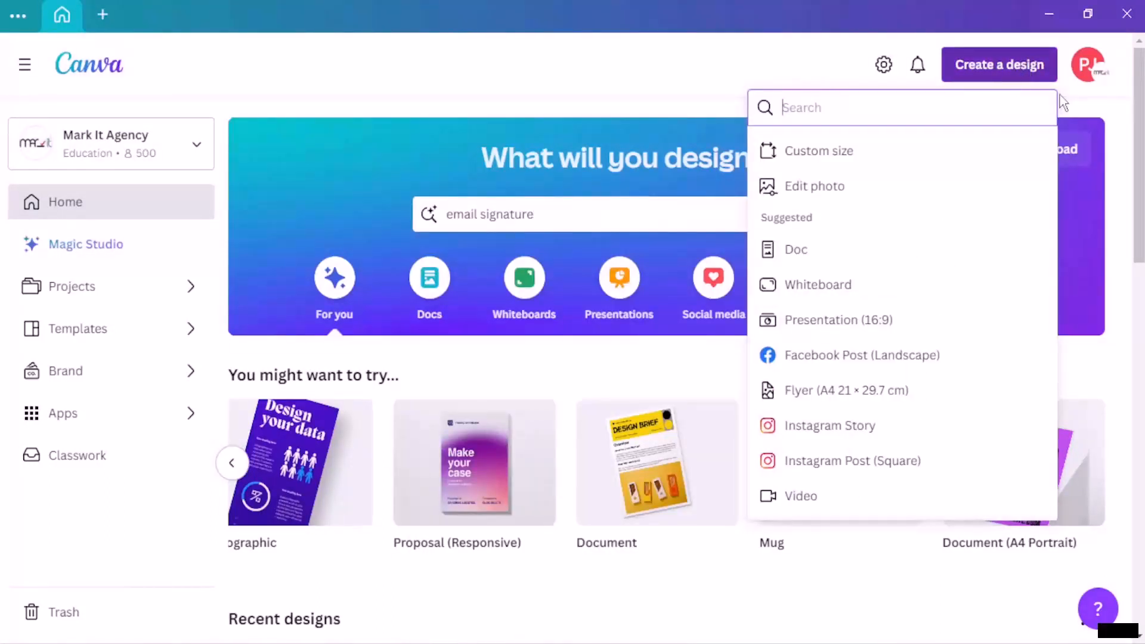
Step: Create a blank custom-size design with width 600 and height 200 px
{"action": "left_click", "coordinate": [1084, 114]}
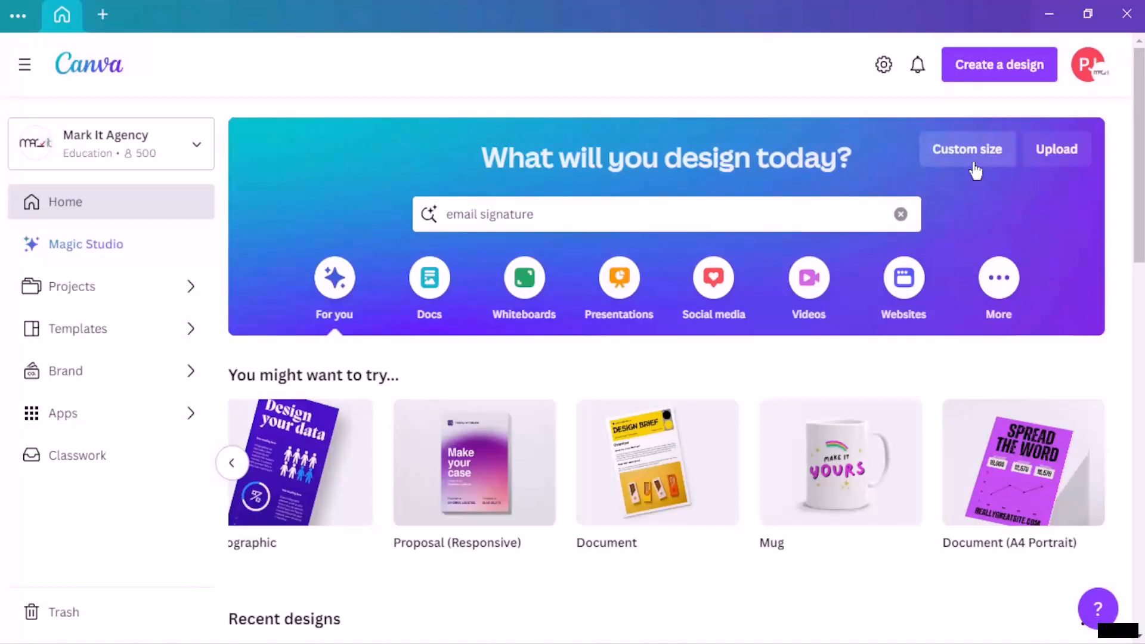
{"action": "left_click", "coordinate": [976, 172]}
{"action": "left_click", "coordinate": [763, 232]}
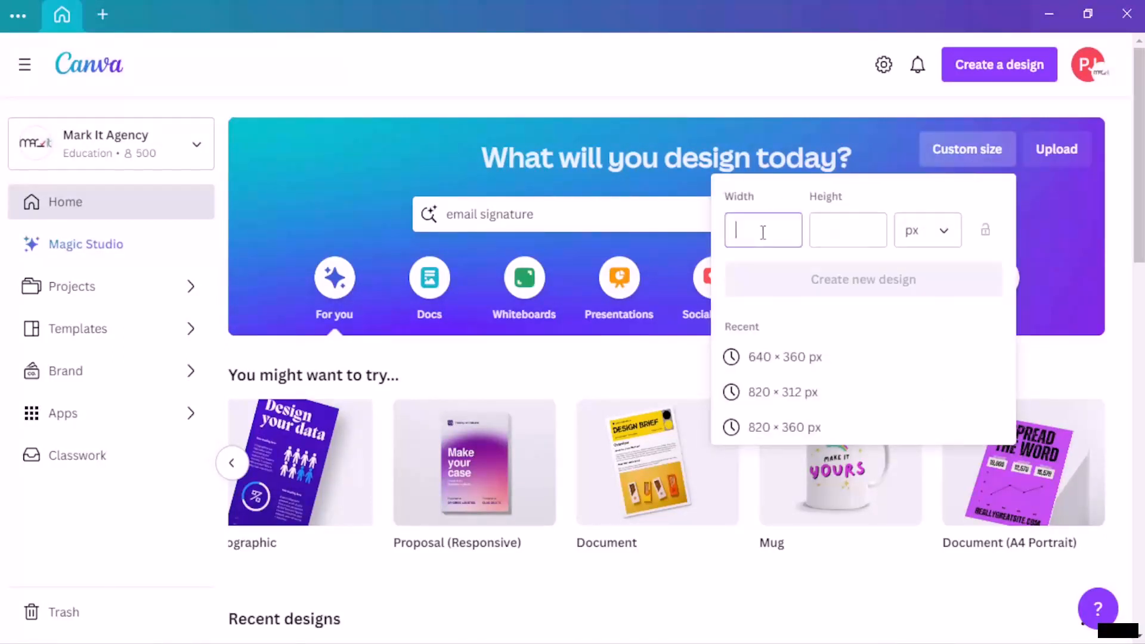
{"action": "type", "text": "600"}
{"action": "left_click", "coordinate": [853, 241]}
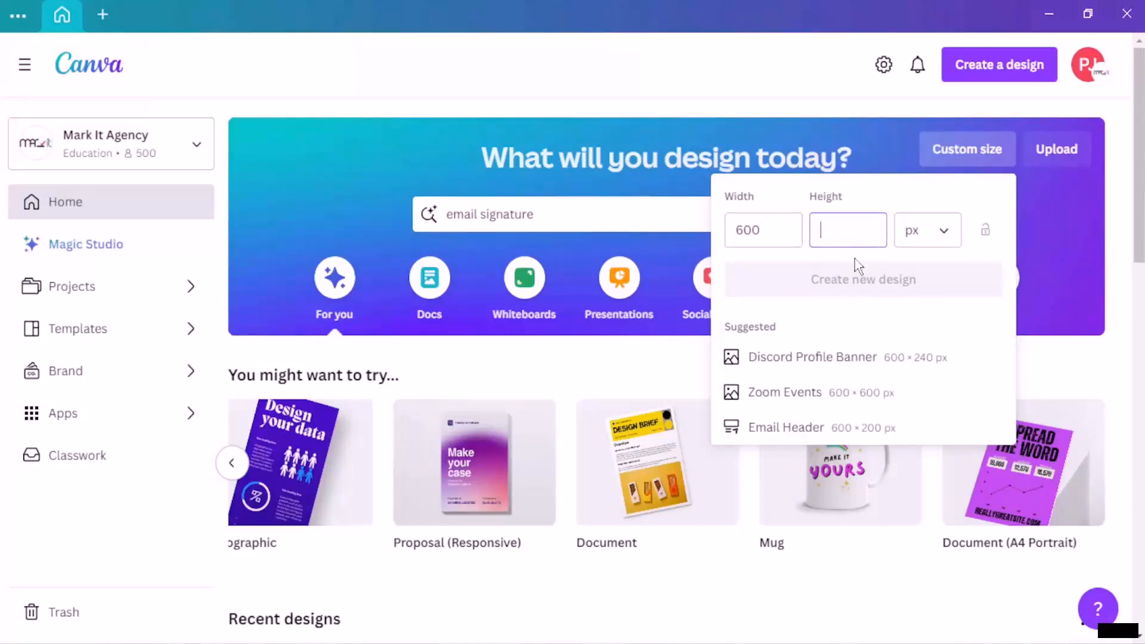
{"action": "type", "text": "200"}
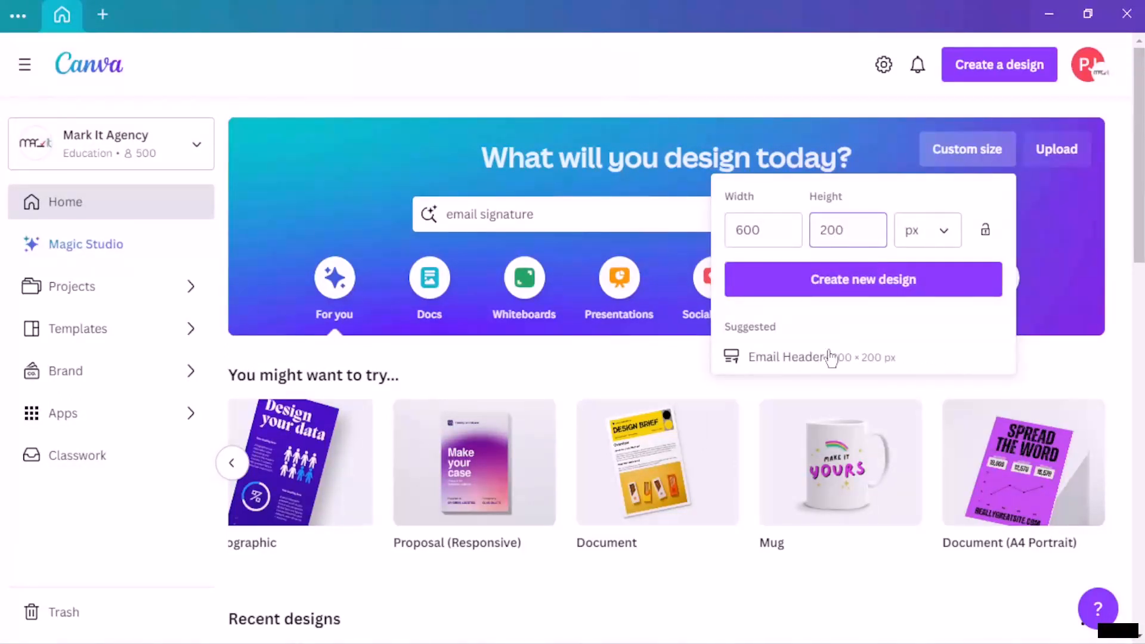
{"action": "left_click", "coordinate": [796, 279]}
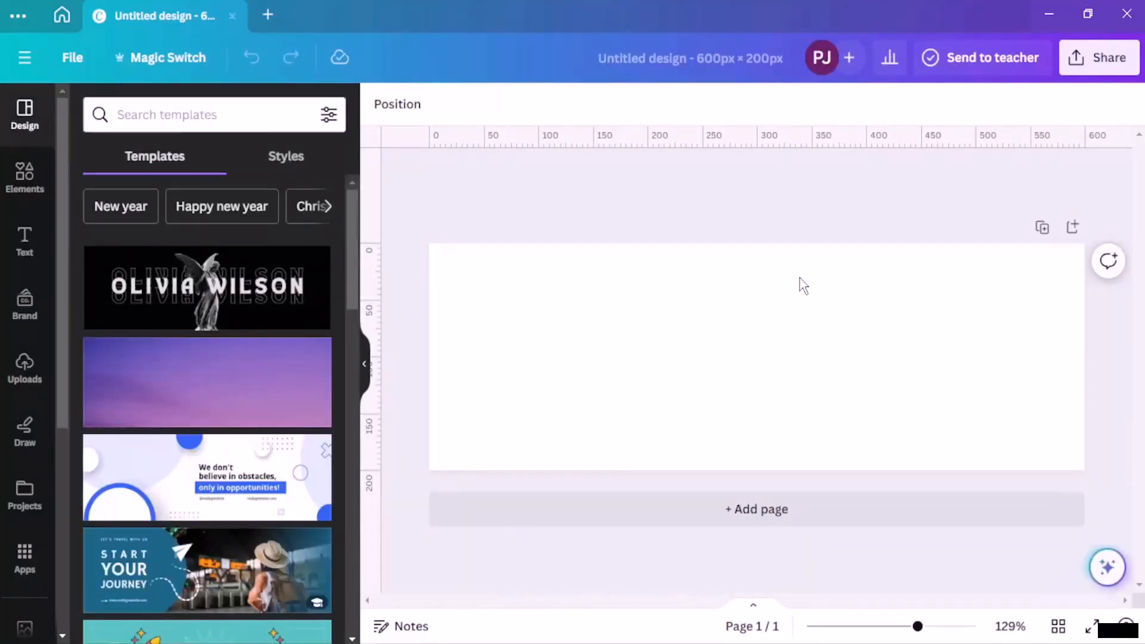
Step: Create a new custom-size 50 × 50 px design for the icons
{"action": "scroll", "coordinate": [167, 298], "scroll_direction": "down", "scroll_amount": 3}
{"action": "scroll", "coordinate": [169, 300], "scroll_direction": "up", "scroll_amount": 3}
{"action": "scroll", "coordinate": [173, 300], "scroll_direction": "down", "scroll_amount": 2}
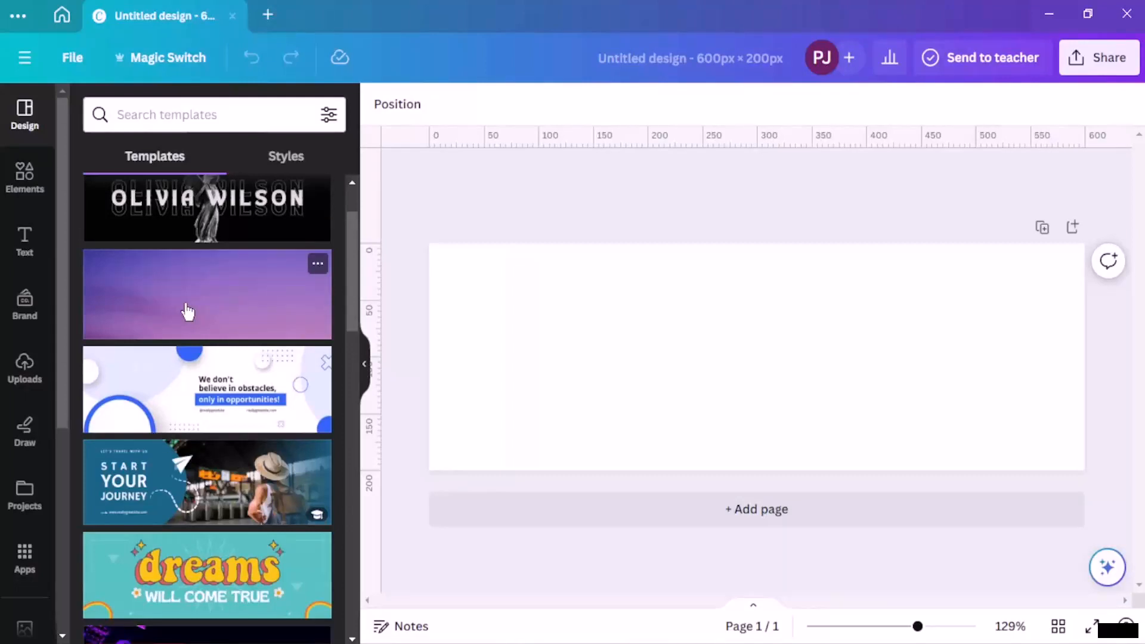
{"action": "left_click", "coordinate": [271, 3]}
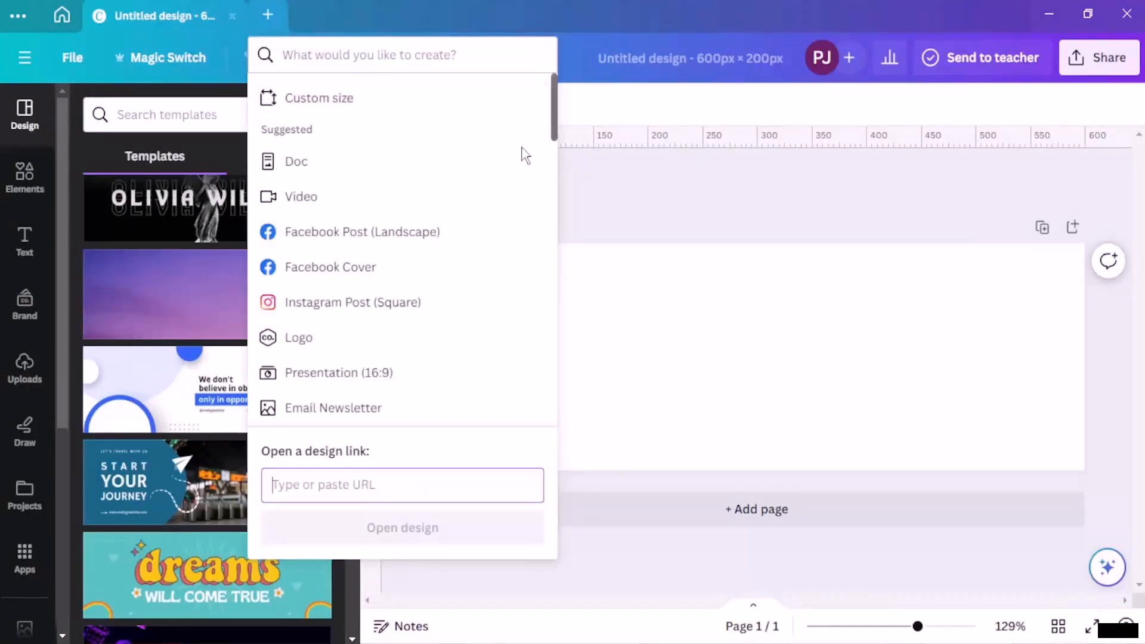
{"action": "left_click", "coordinate": [662, 196]}
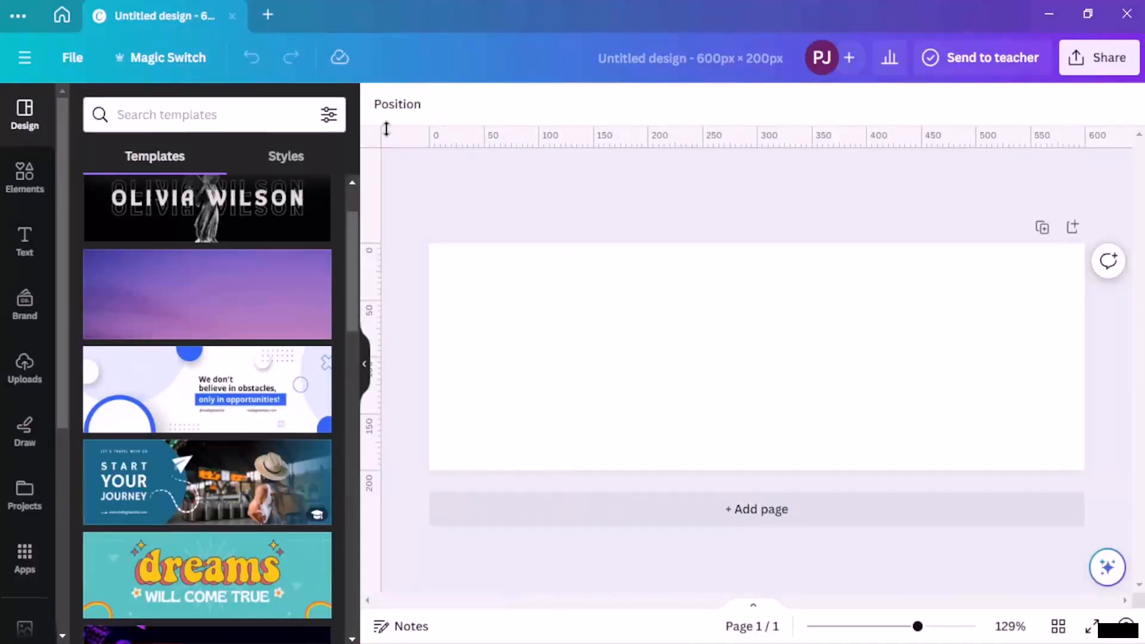
{"action": "left_click", "coordinate": [268, 18]}
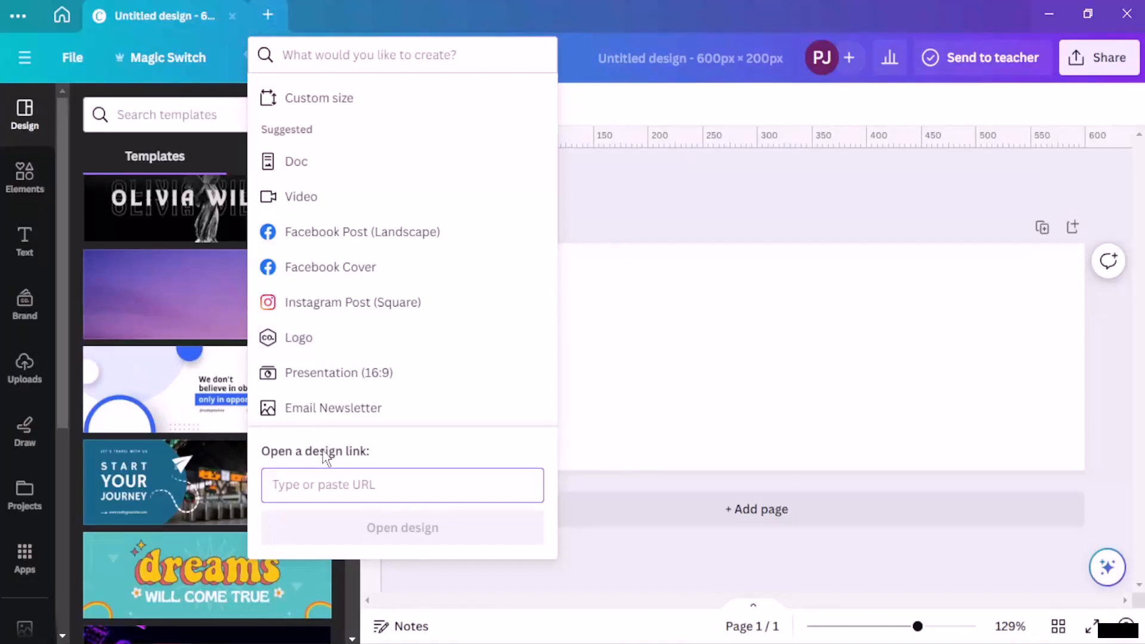
{"action": "type", "text": "50"}
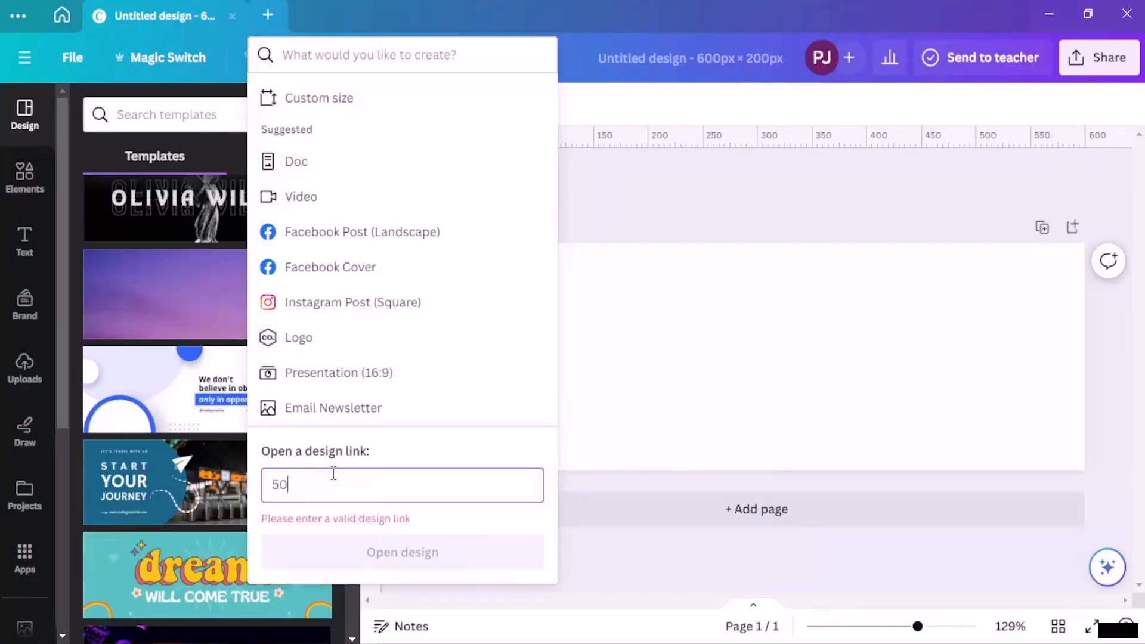
{"action": "key", "text": "BackSpace"}
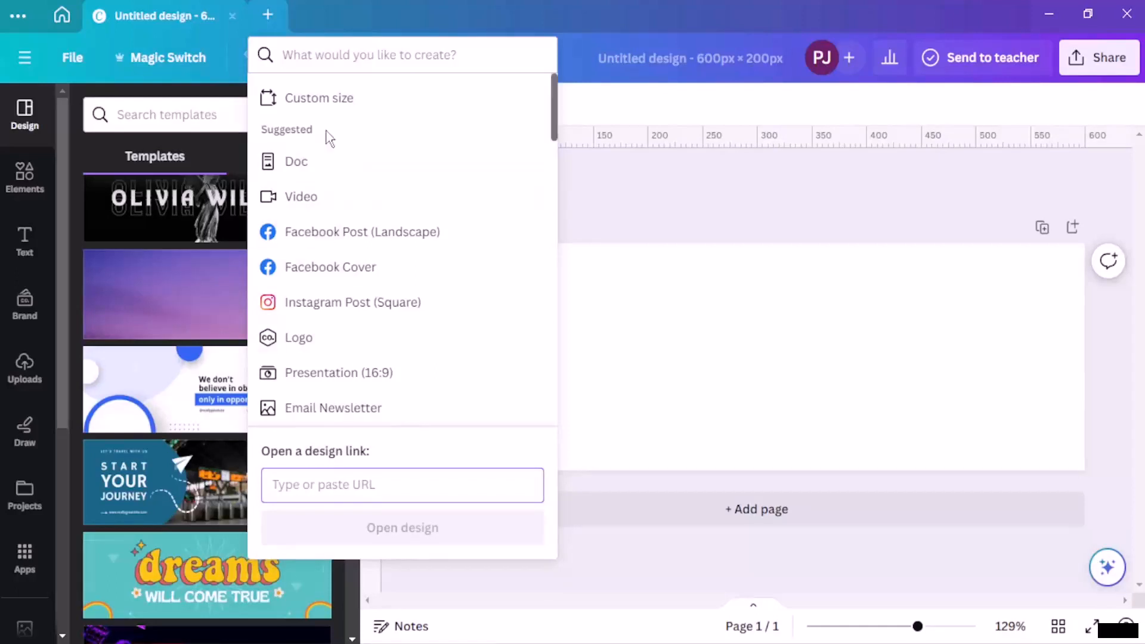
{"action": "left_click", "coordinate": [358, 97]}
{"action": "type", "text": "50"}
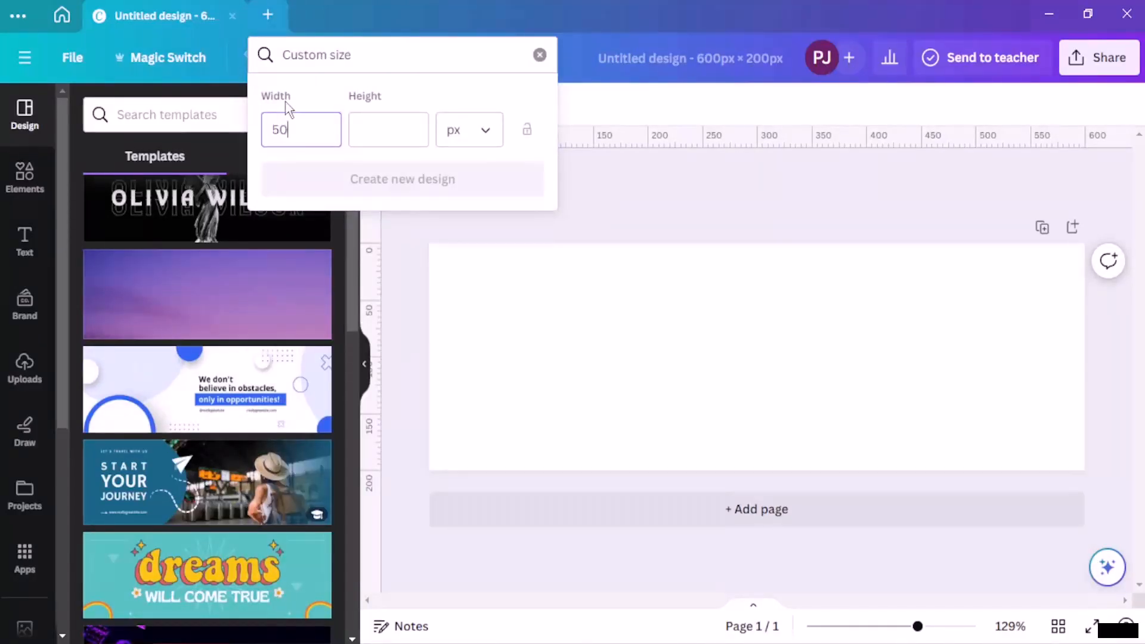
{"action": "left_click", "coordinate": [421, 140]}
{"action": "type", "text": "50"}
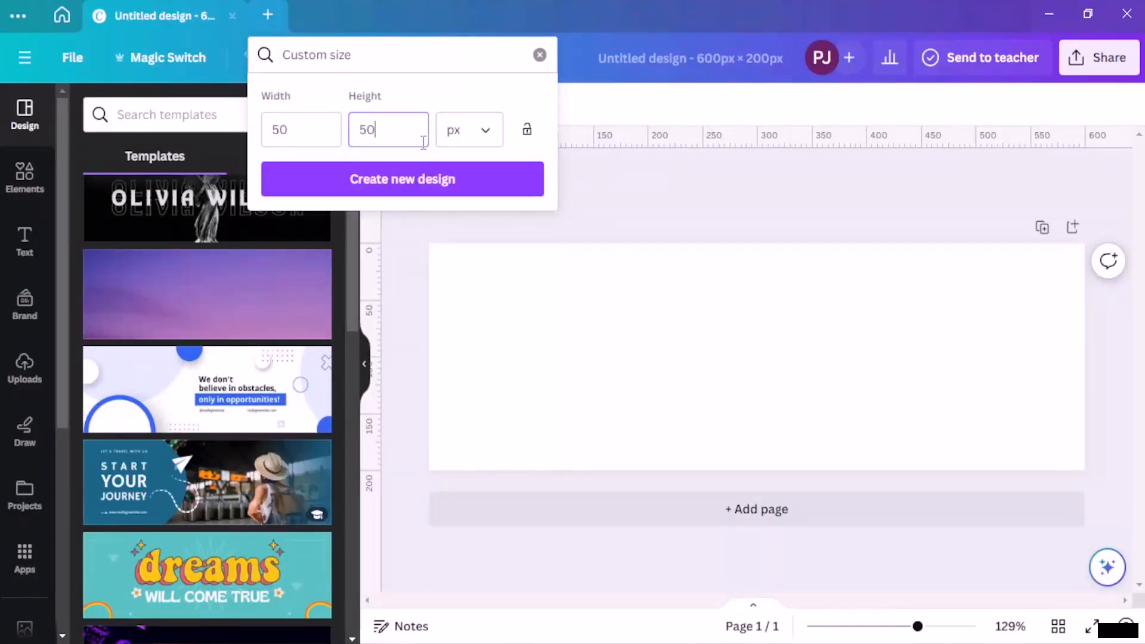
{"action": "left_click", "coordinate": [427, 178]}
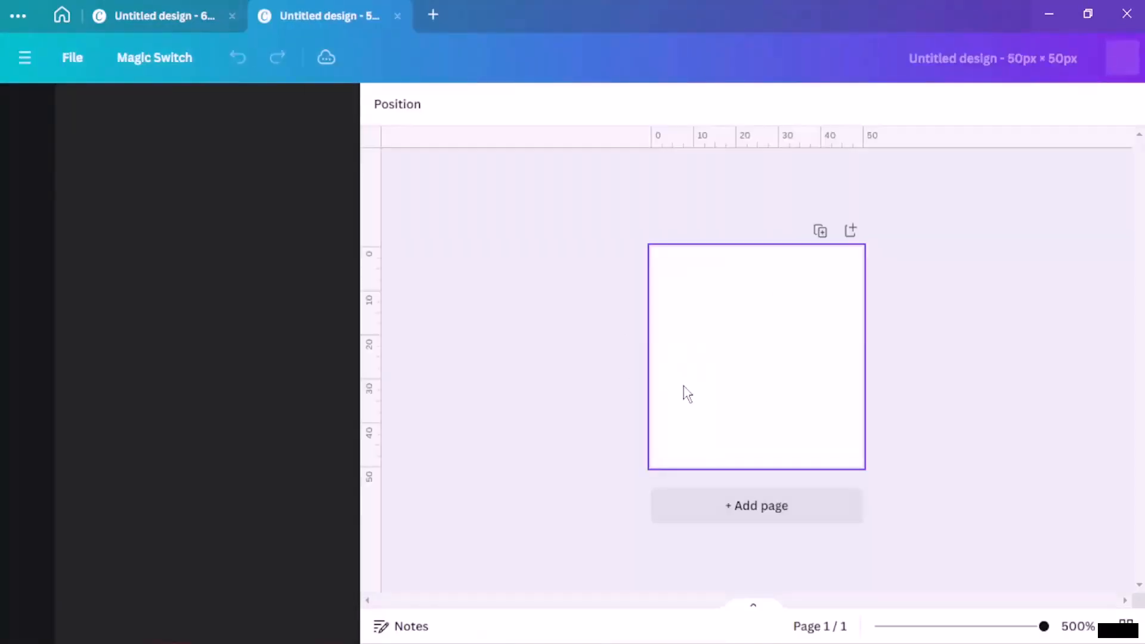
Step: Add two more pages to the 50 × 50 design, then return to the 600 × 200 design
{"action": "left_click", "coordinate": [755, 511]}
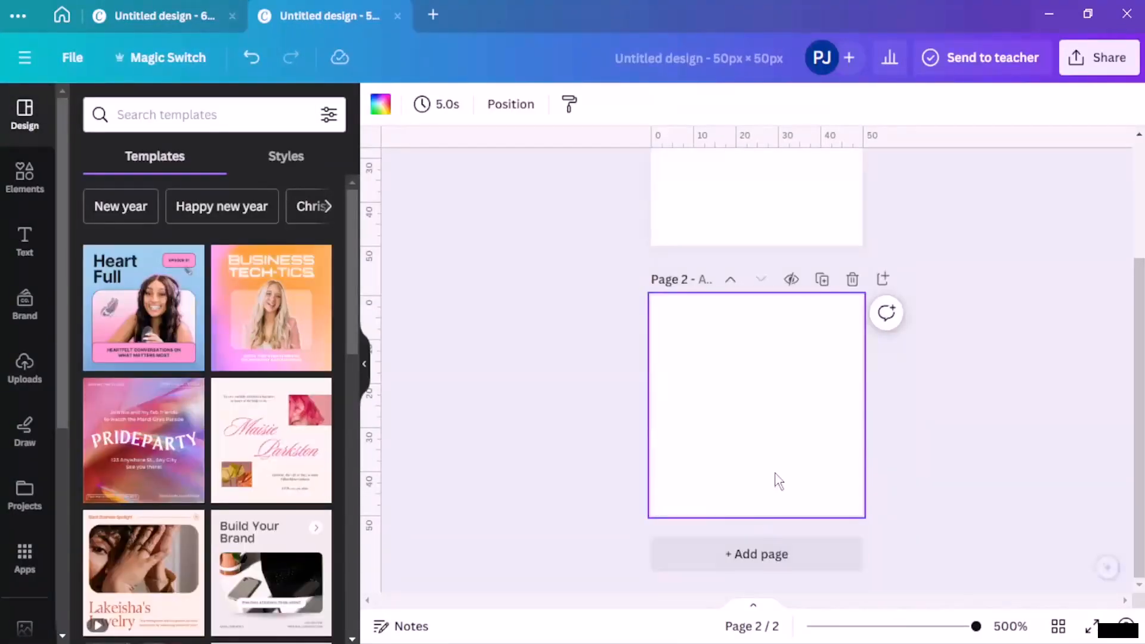
{"action": "left_click", "coordinate": [769, 552]}
{"action": "scroll", "coordinate": [745, 391], "scroll_direction": "up", "scroll_amount": 10}
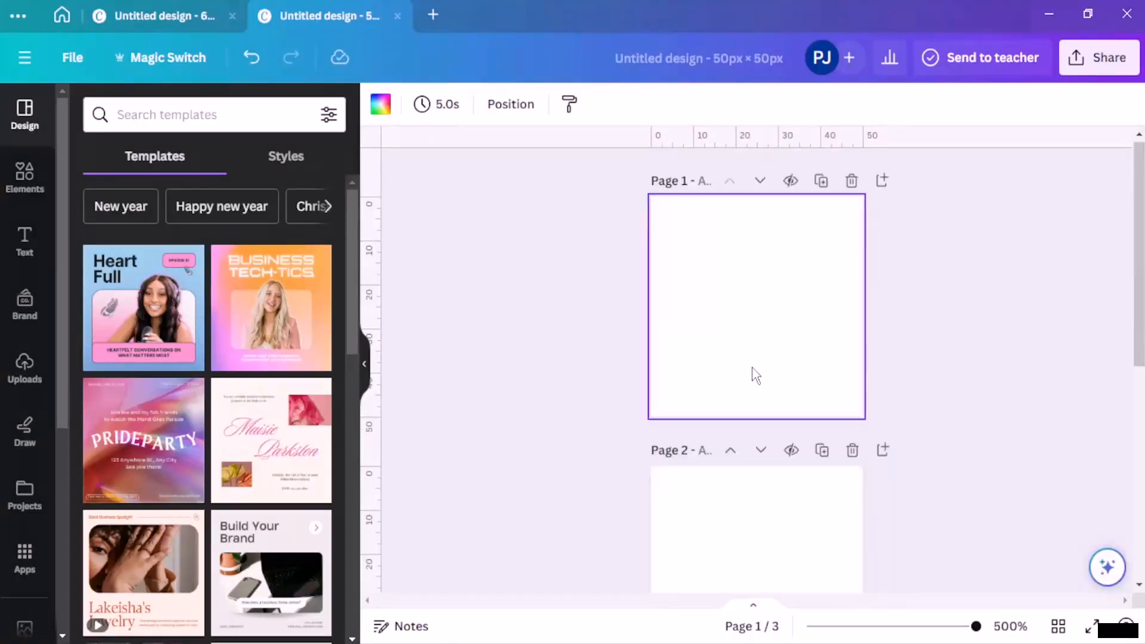
{"action": "left_click", "coordinate": [136, 25]}
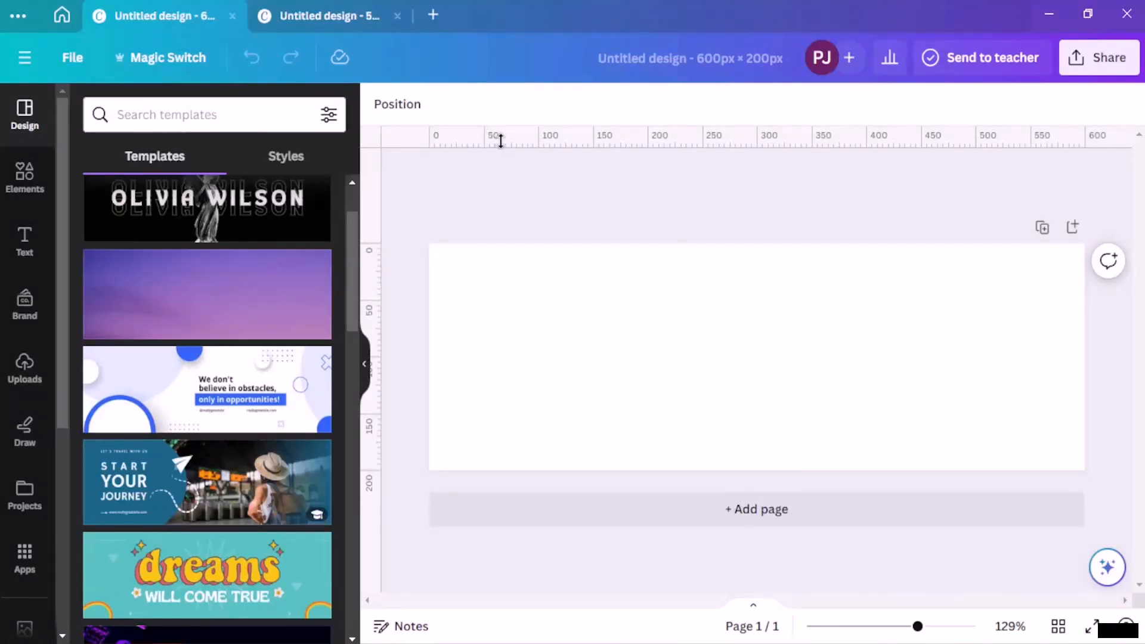
Step: Add two horizontal ruler guides to the 600 × 200 banner, at about 14 px and 186 px
{"action": "left_click_drag", "start_coordinate": [501, 142], "coordinate": [511, 259]}
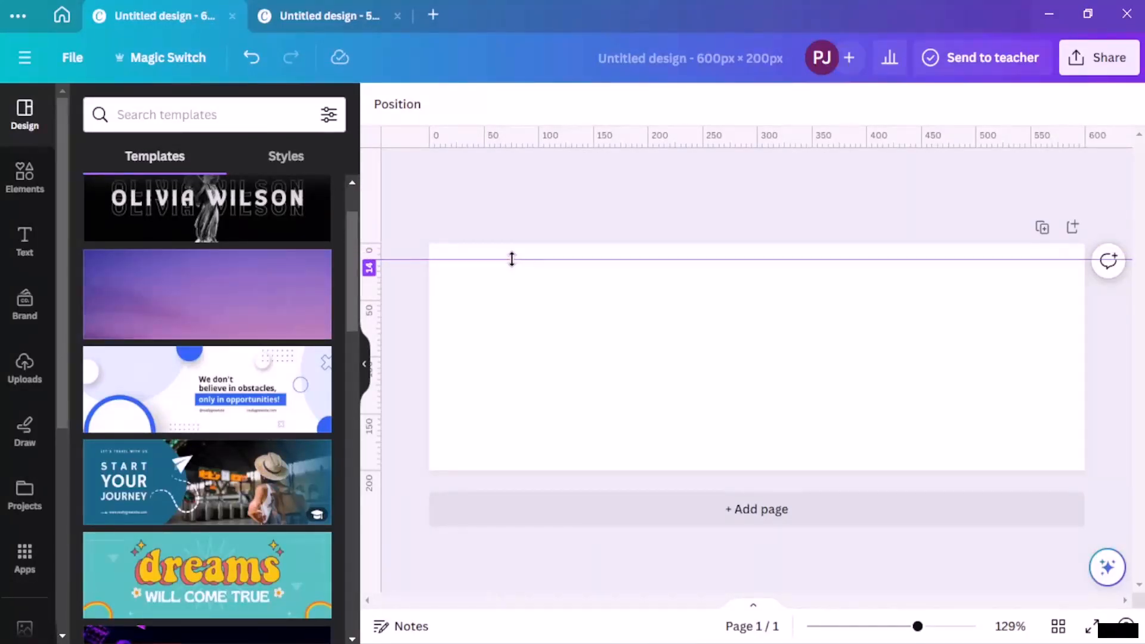
{"action": "left_click_drag", "start_coordinate": [511, 143], "coordinate": [517, 455]}
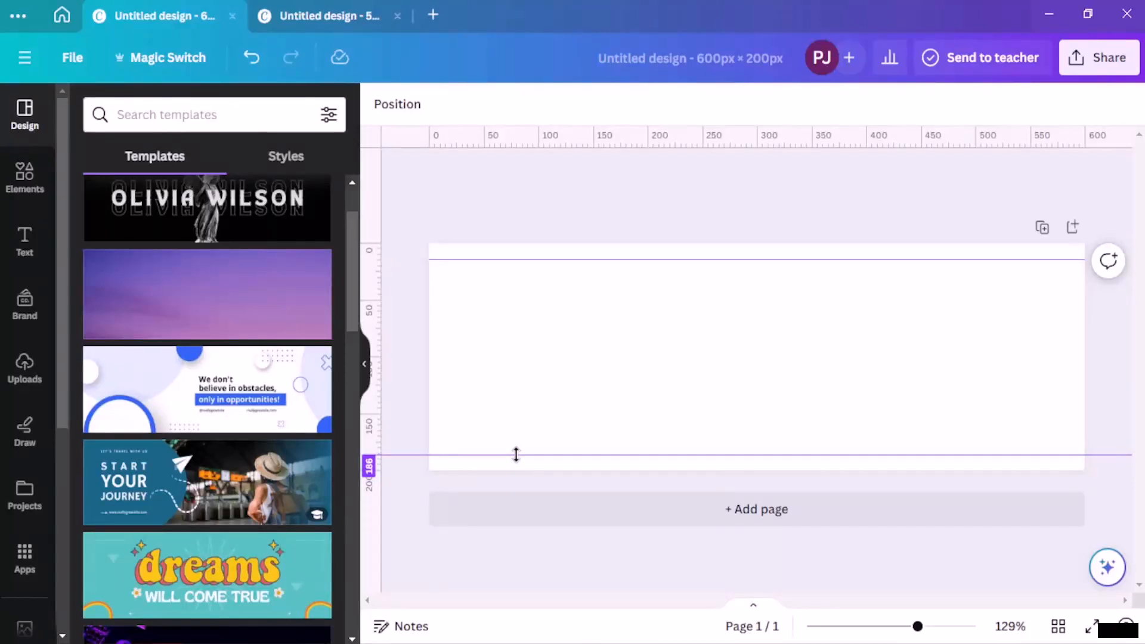
{"action": "left_click_drag", "start_coordinate": [516, 455], "coordinate": [516, 454]}
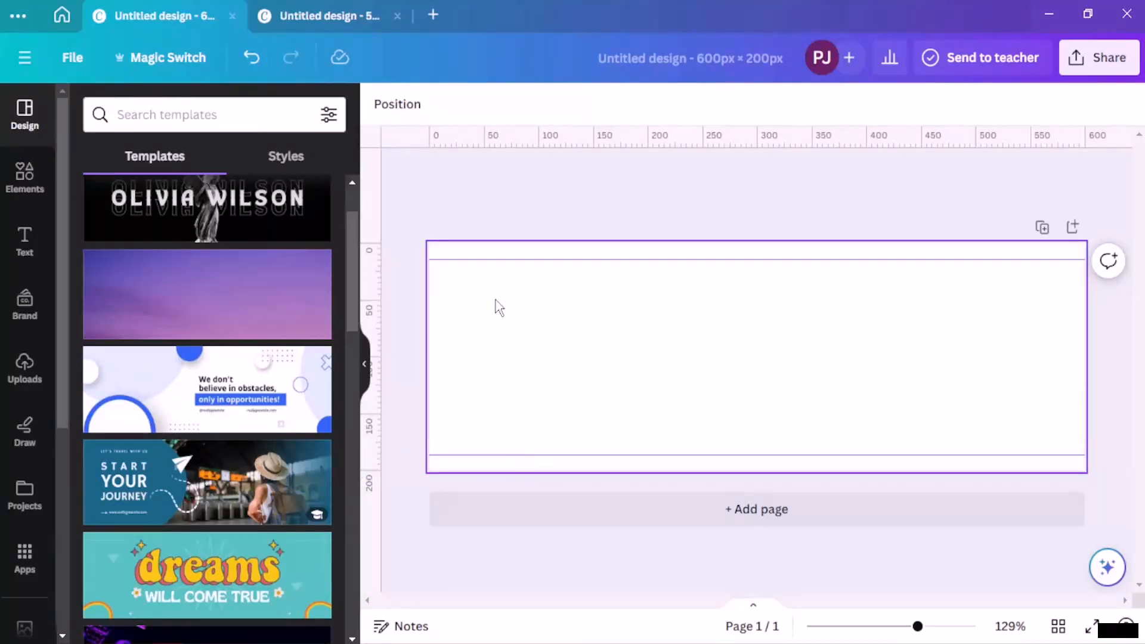
Step: Create a new custom-size design of 600 × 170 px
{"action": "left_click", "coordinate": [437, 12]}
{"action": "left_click", "coordinate": [515, 104]}
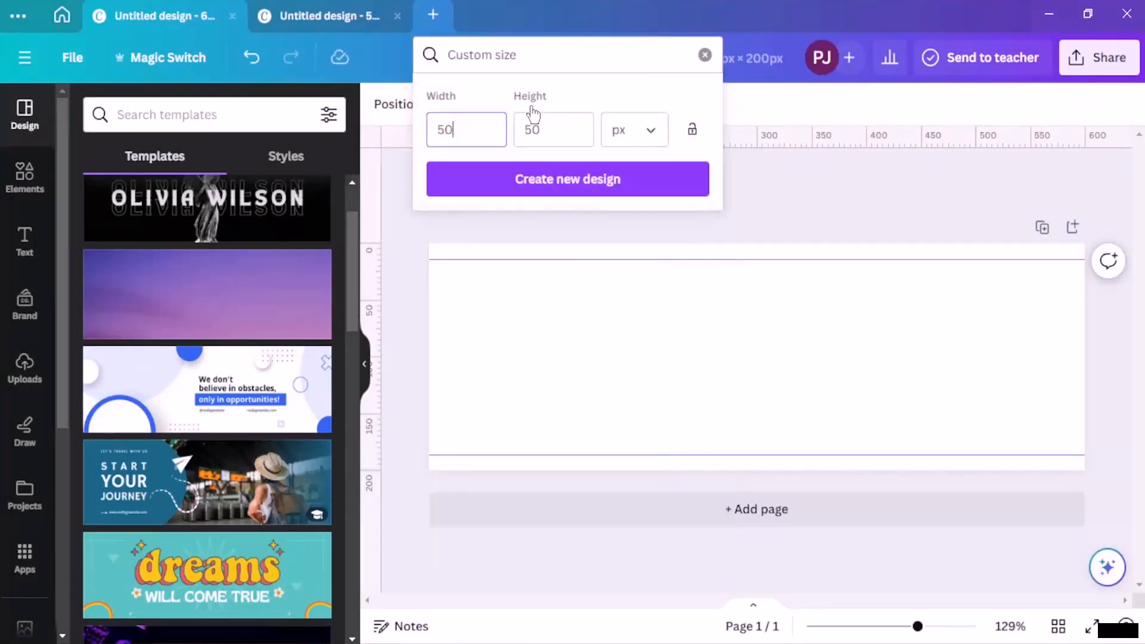
{"action": "left_click", "coordinate": [474, 125]}
{"action": "key", "text": "BackSpace"}
{"action": "key", "text": "BackSpace"}
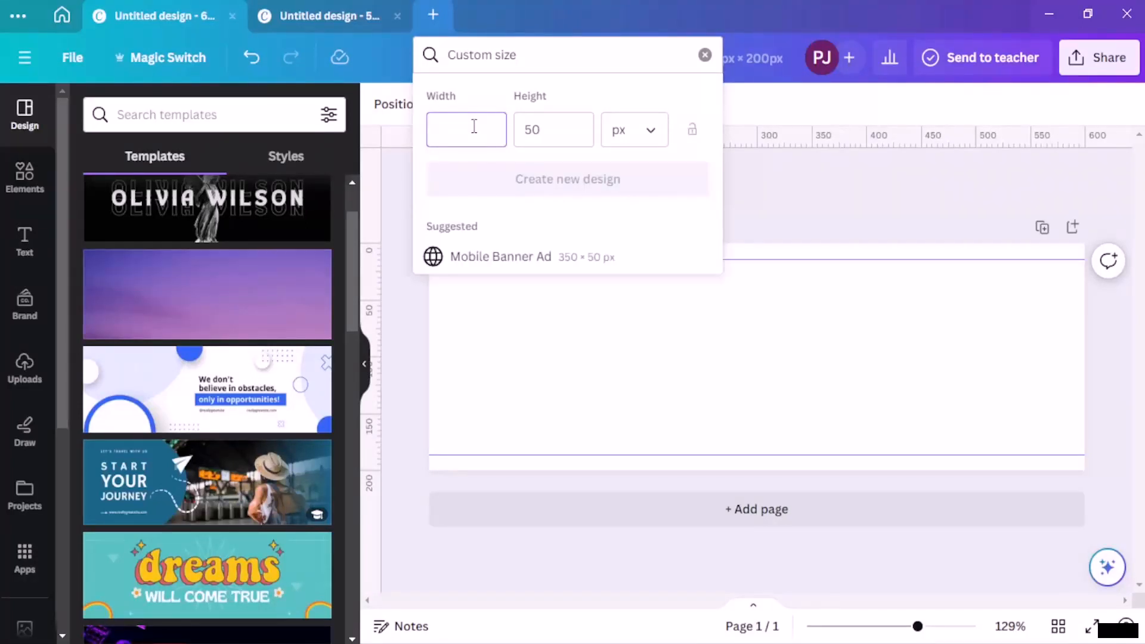
{"action": "type", "text": "600"}
{"action": "left_click", "coordinate": [564, 131]}
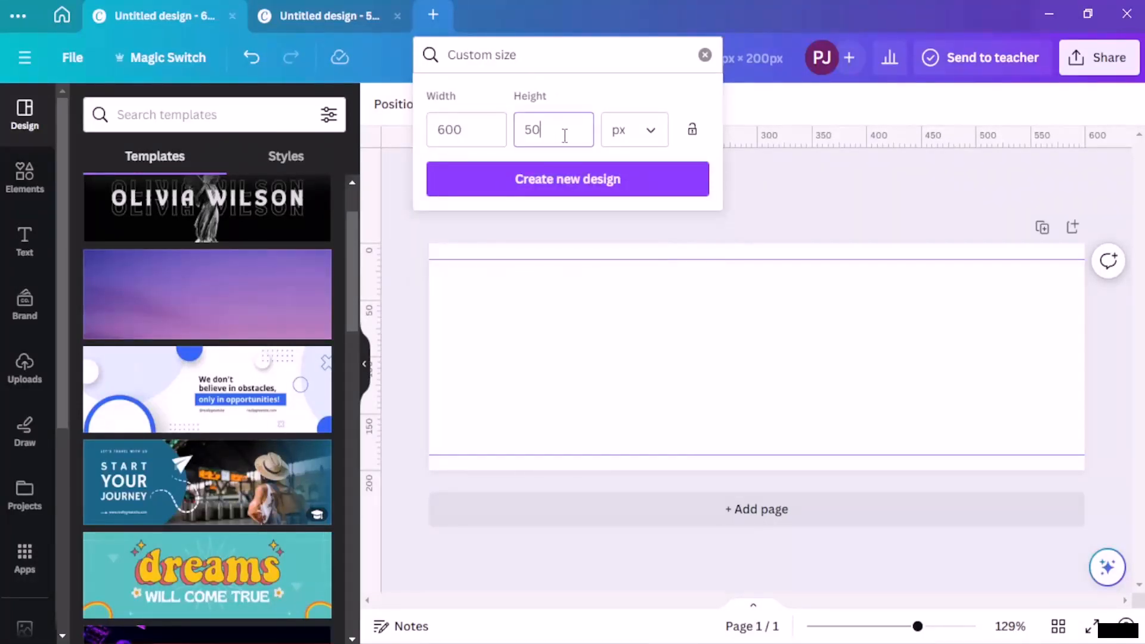
{"action": "key", "text": "BackSpace"}
{"action": "key", "text": "BackSpace"}
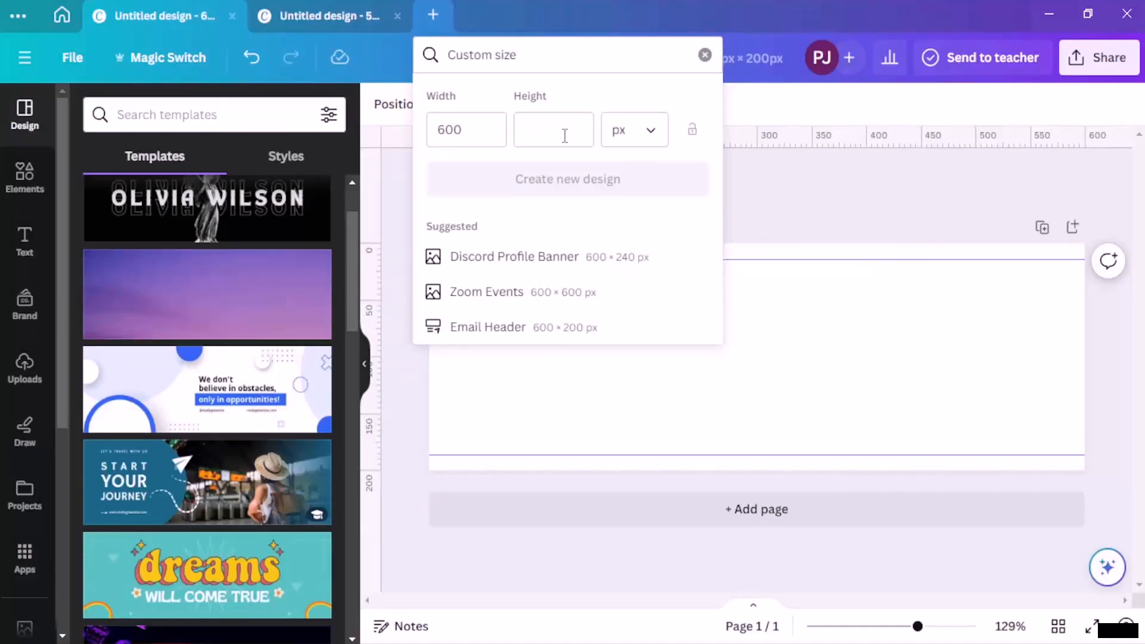
{"action": "left_click", "coordinate": [564, 136]}
{"action": "type", "text": "1"}
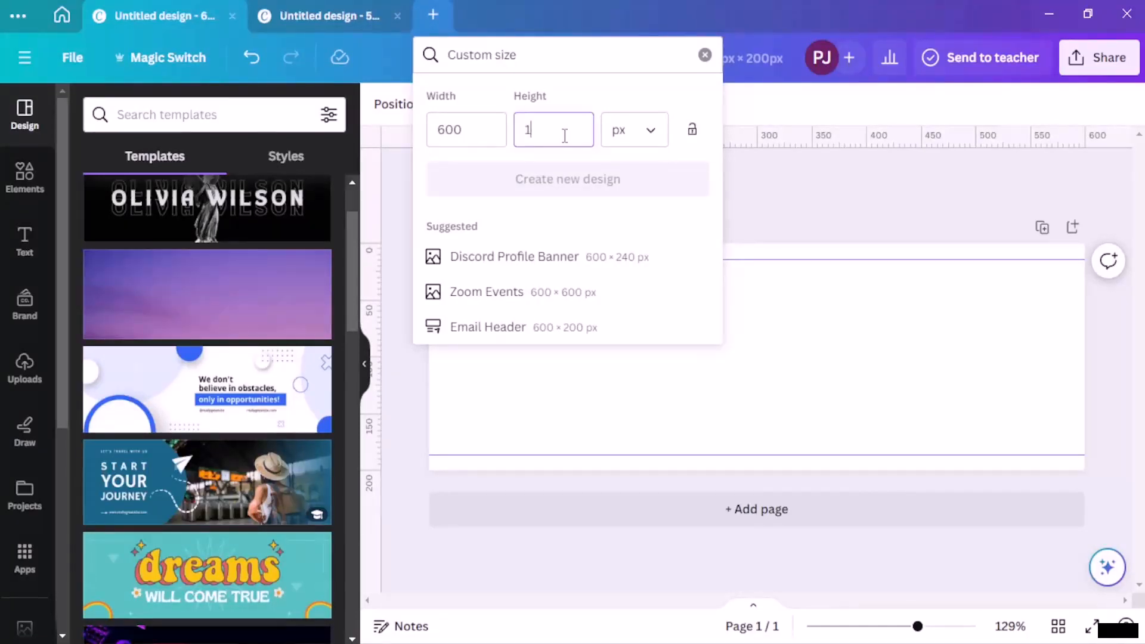
{"action": "type", "text": "70"}
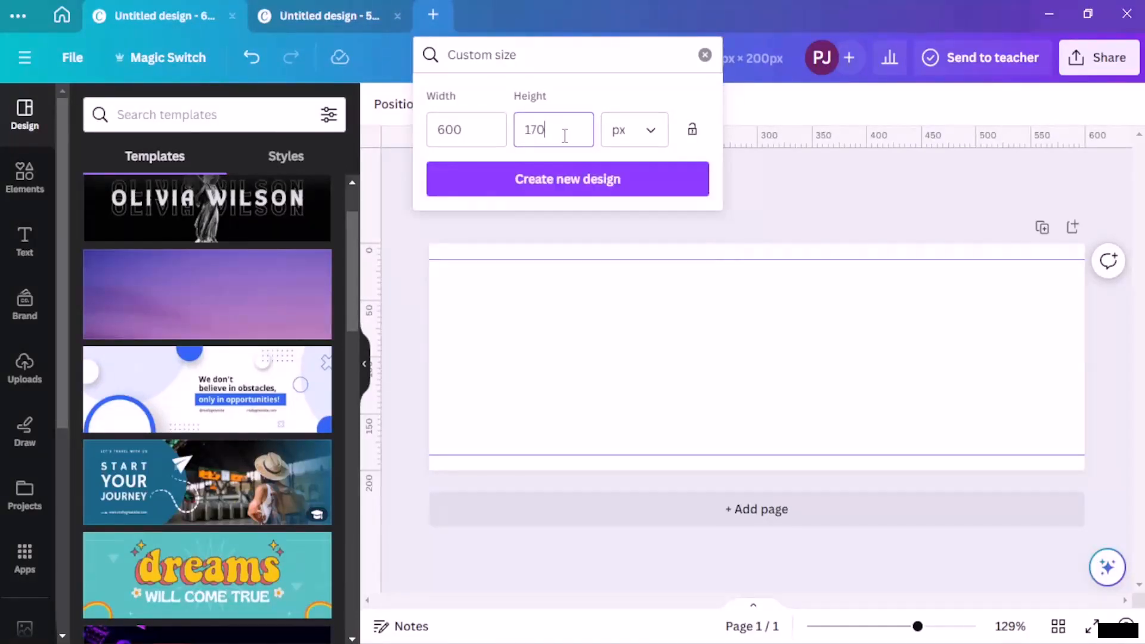
{"action": "left_click", "coordinate": [614, 179]}
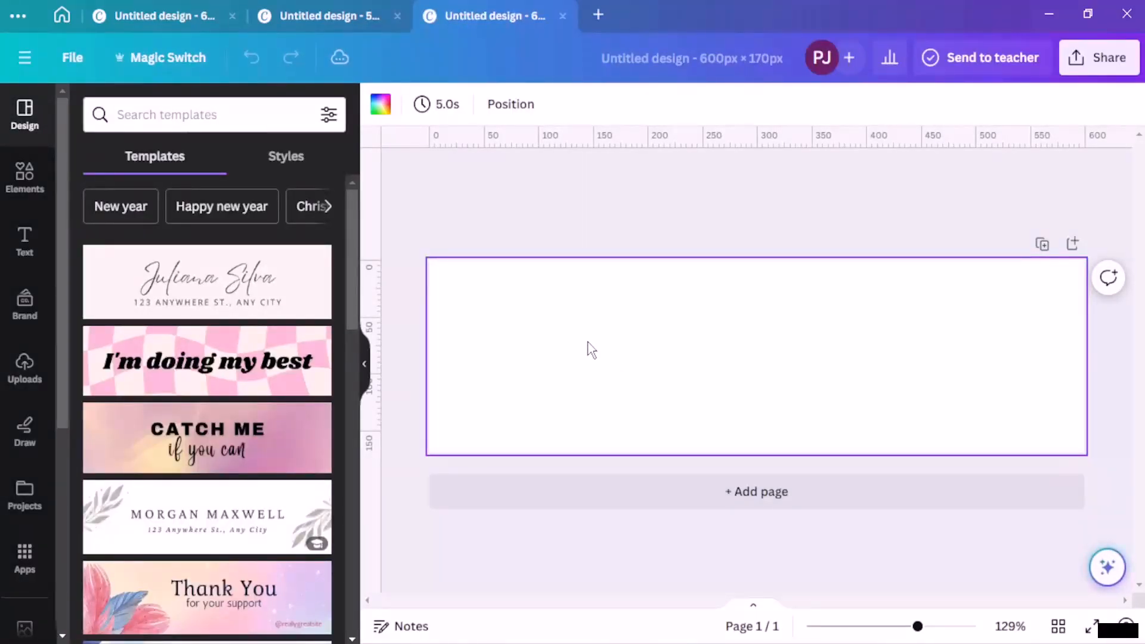
Step: Add a red square from Elements and stretch it to cover the 600 × 170 page
{"action": "left_click", "coordinate": [25, 182]}
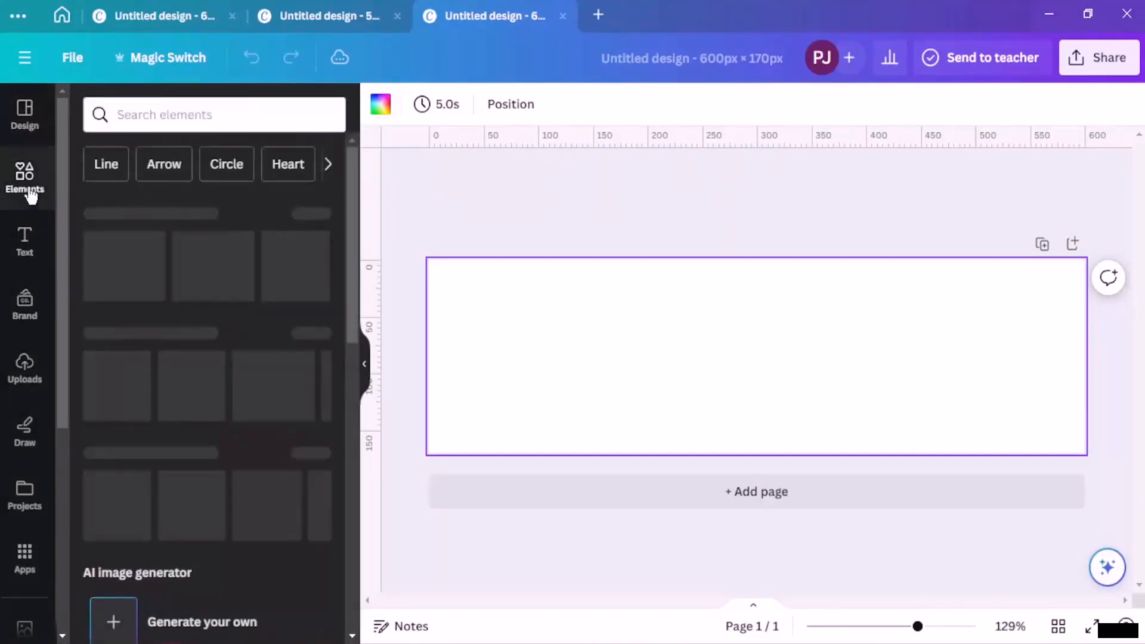
{"action": "left_click", "coordinate": [98, 388]}
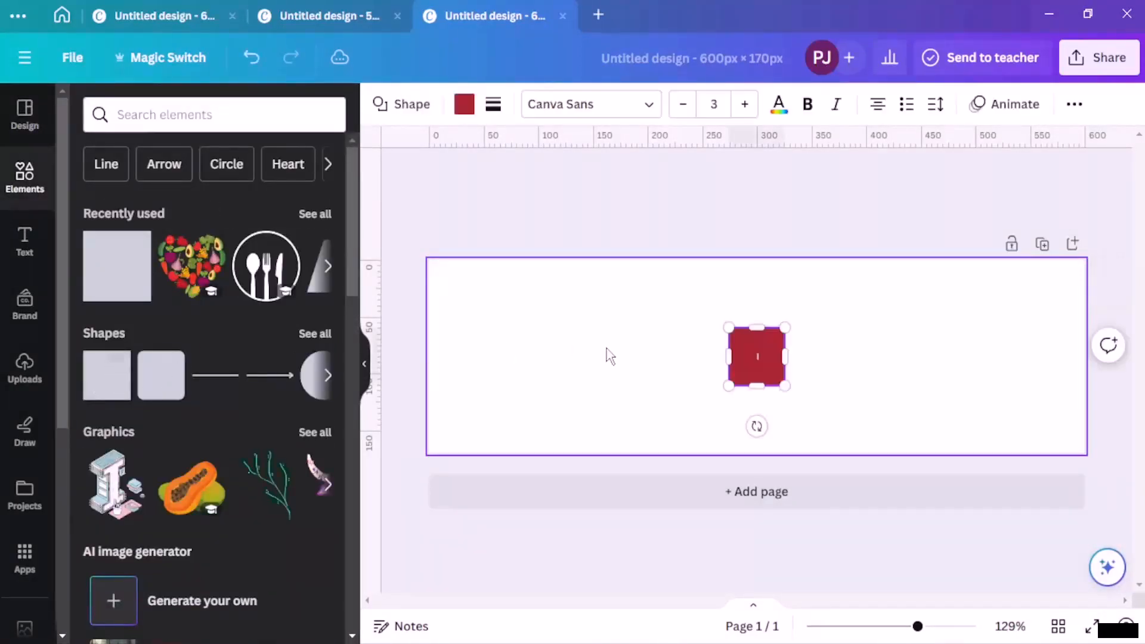
{"action": "left_click_drag", "start_coordinate": [761, 375], "coordinate": [1087, 454]}
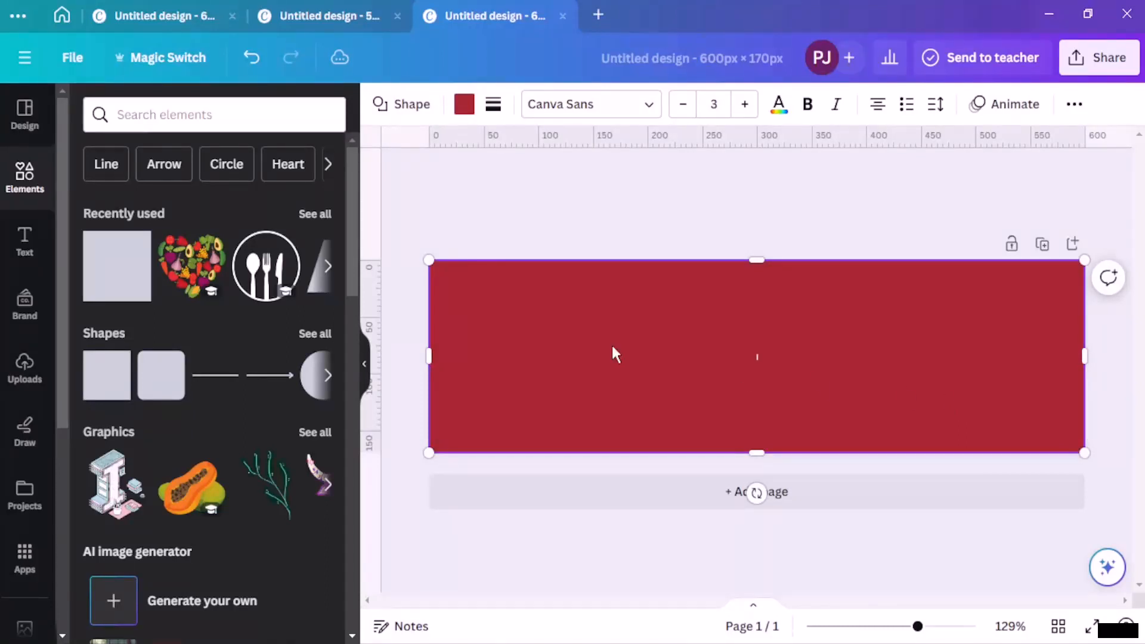
Step: Duplicate the red rectangle over the original, copy it, and return to the 600 × 200 design
{"action": "left_click", "coordinate": [704, 262]}
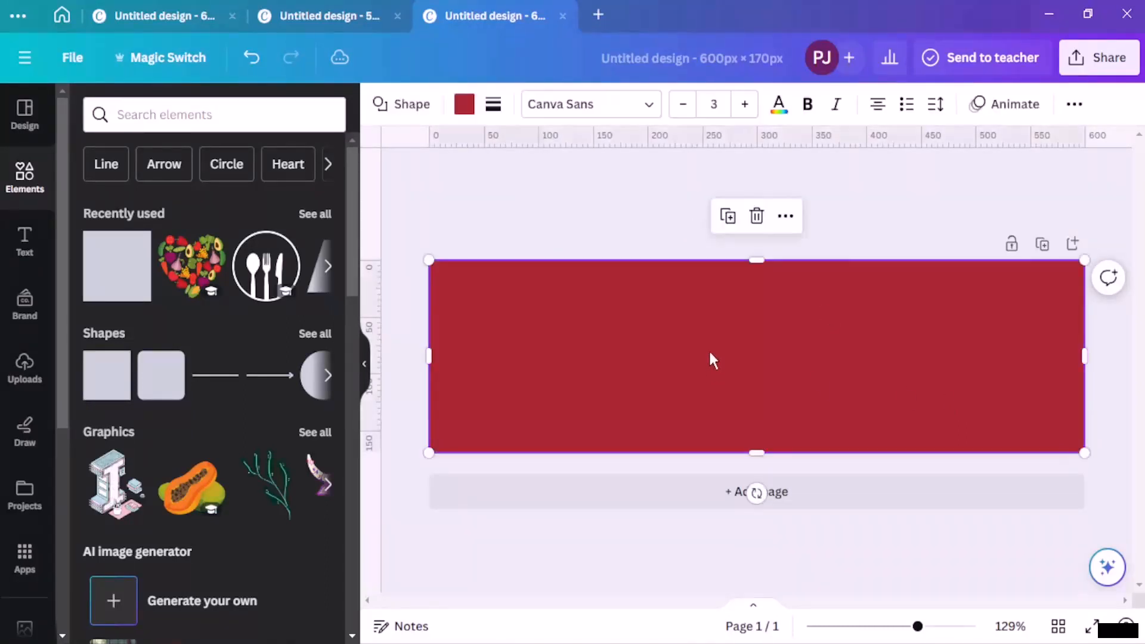
{"action": "left_click", "coordinate": [727, 217]}
{"action": "left_click_drag", "start_coordinate": [769, 338], "coordinate": [667, 223]}
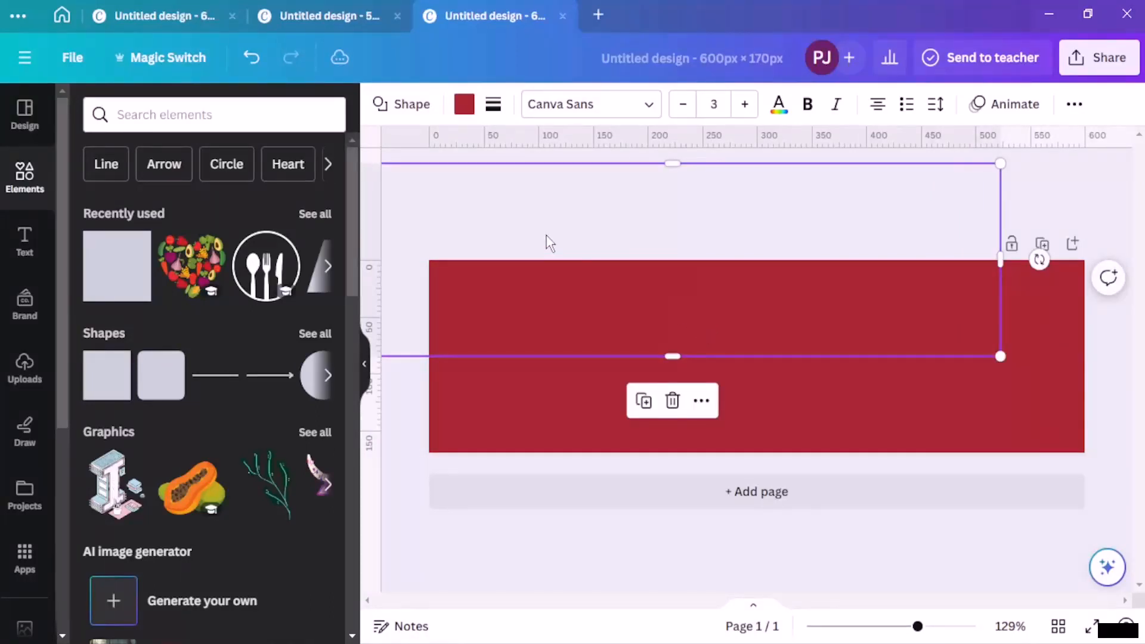
{"action": "left_click_drag", "start_coordinate": [690, 353], "coordinate": [716, 366]}
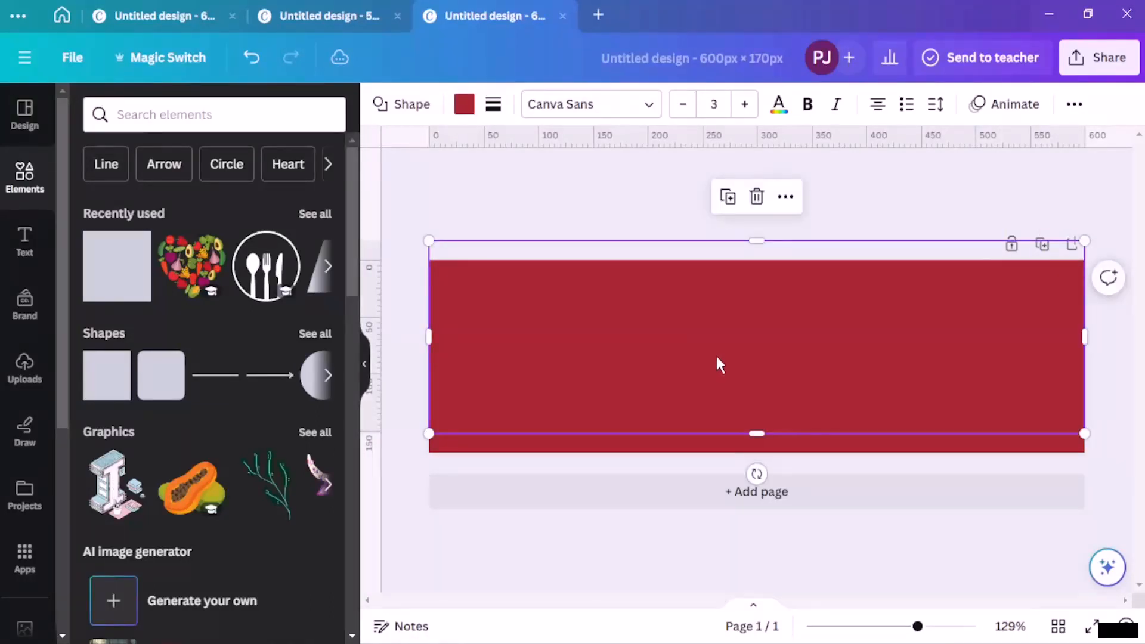
{"action": "key", "text": "Escape"}
{"action": "left_click", "coordinate": [179, 16]}
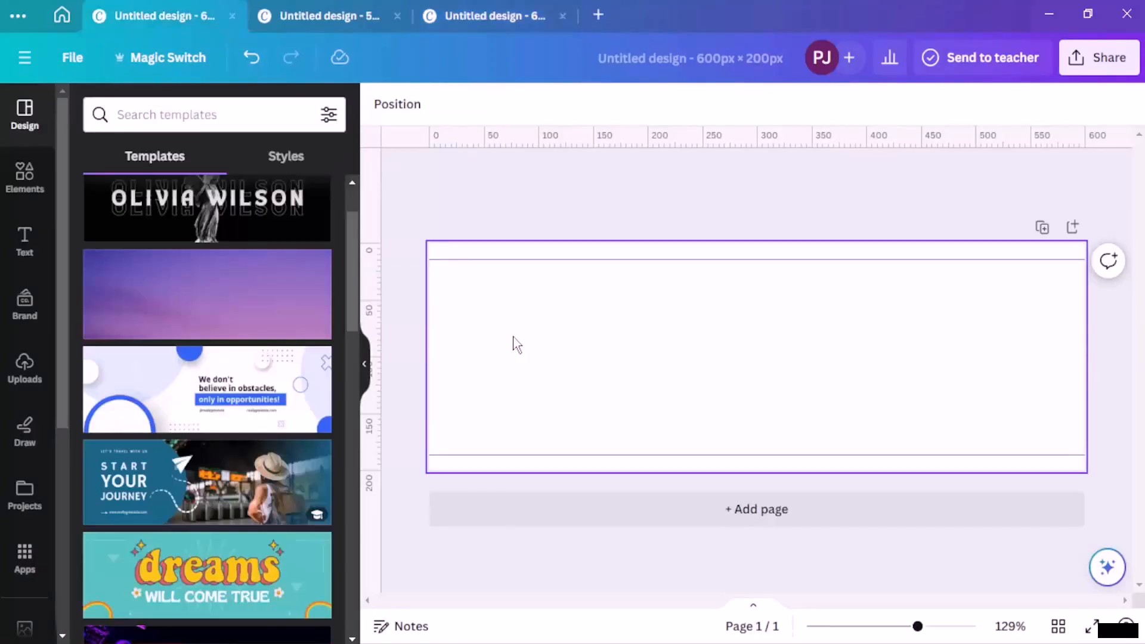
Step: Paste the red rectangle into the 600 × 200 design, remove both guides, and centre it
{"action": "key", "text": "ctrl+v"}
{"action": "left_click_drag", "start_coordinate": [665, 350], "coordinate": [666, 359]}
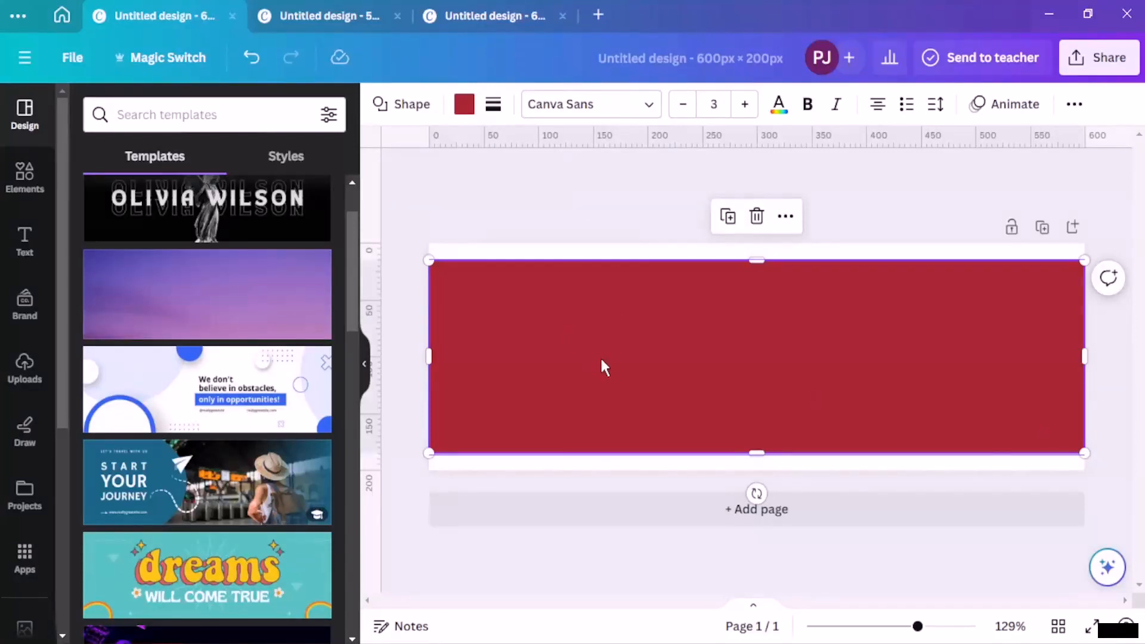
{"action": "left_click_drag", "start_coordinate": [603, 366], "coordinate": [698, 271]}
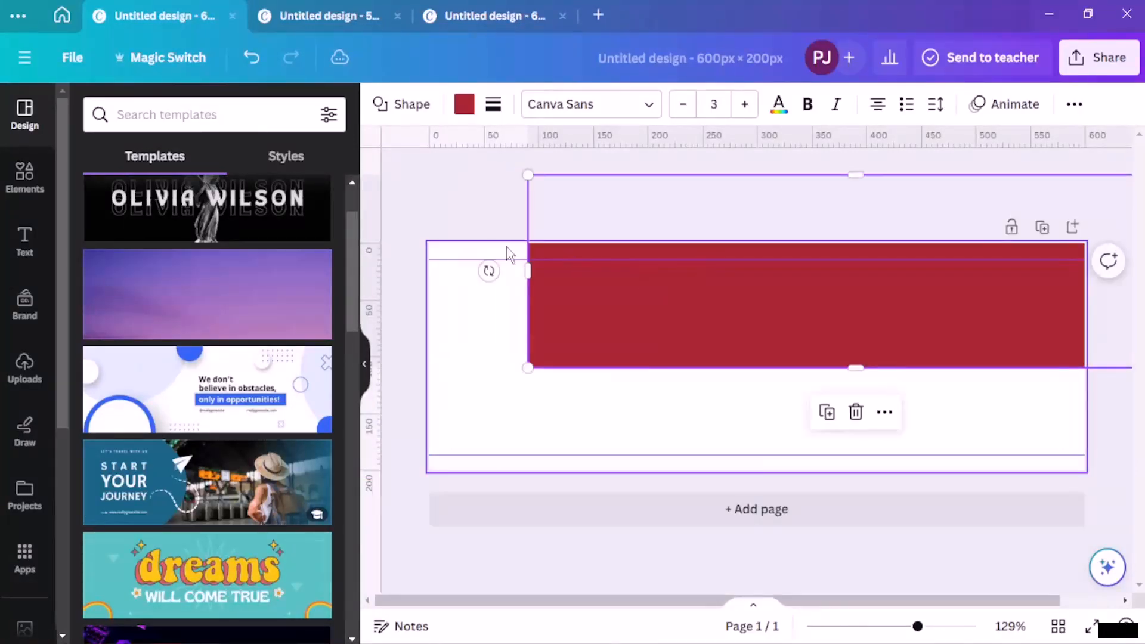
{"action": "left_click_drag", "start_coordinate": [465, 260], "coordinate": [470, 152]}
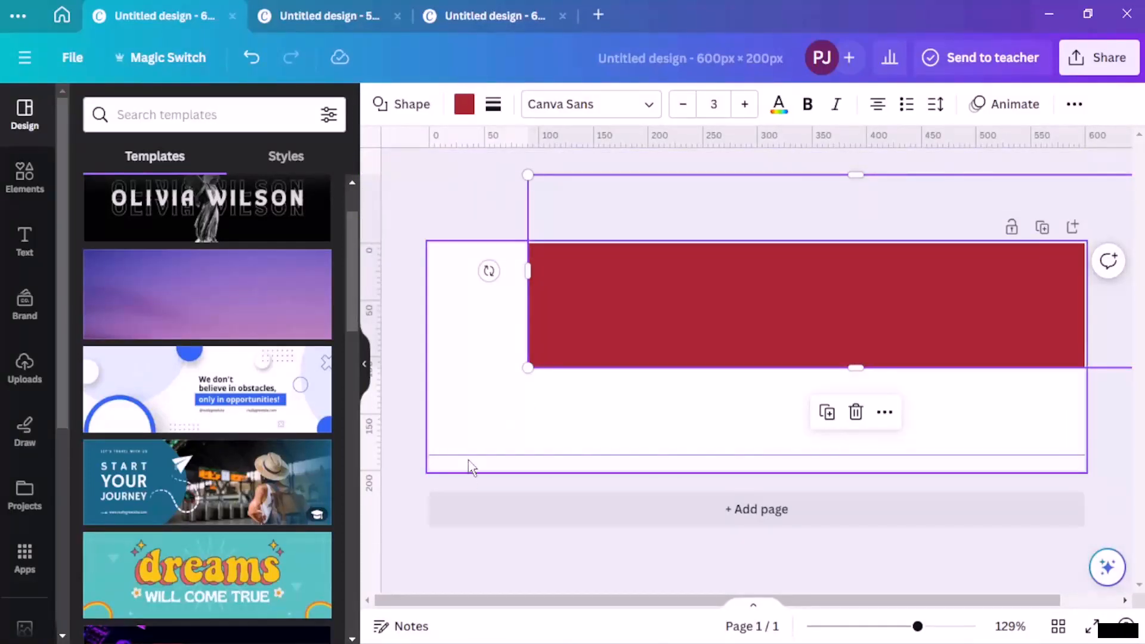
{"action": "left_click_drag", "start_coordinate": [478, 452], "coordinate": [465, 149]}
{"action": "left_click_drag", "start_coordinate": [659, 279], "coordinate": [555, 358]}
{"action": "left_click", "coordinate": [527, 206]}
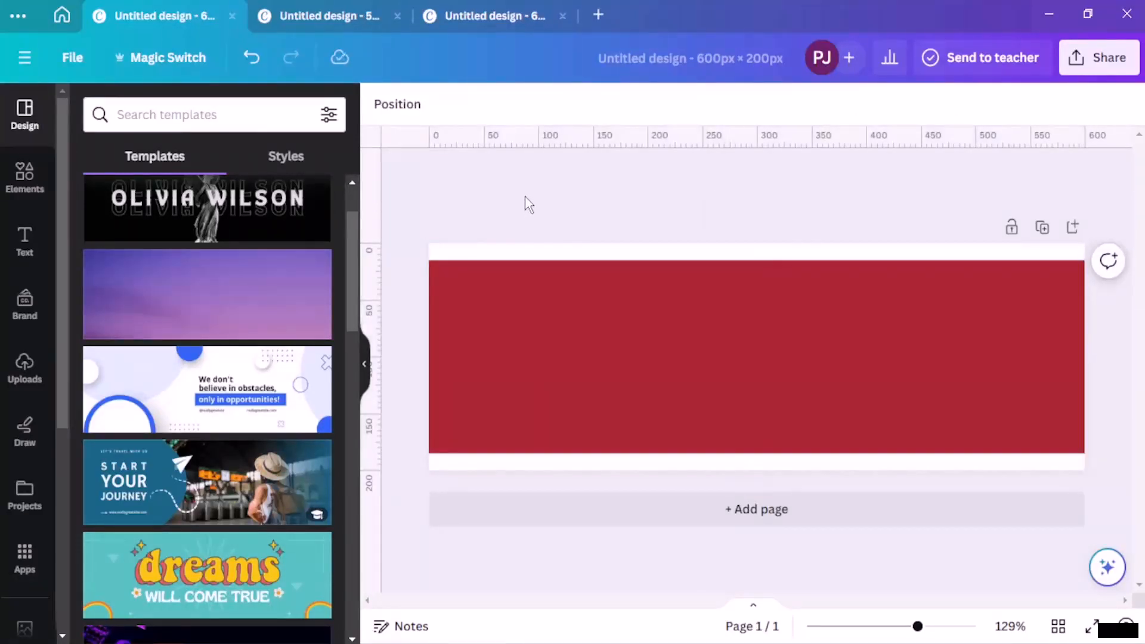
Step: Close the 600 × 170 design and start a new custom-size design
{"action": "left_click", "coordinate": [543, 18]}
{"action": "left_click", "coordinate": [563, 13]}
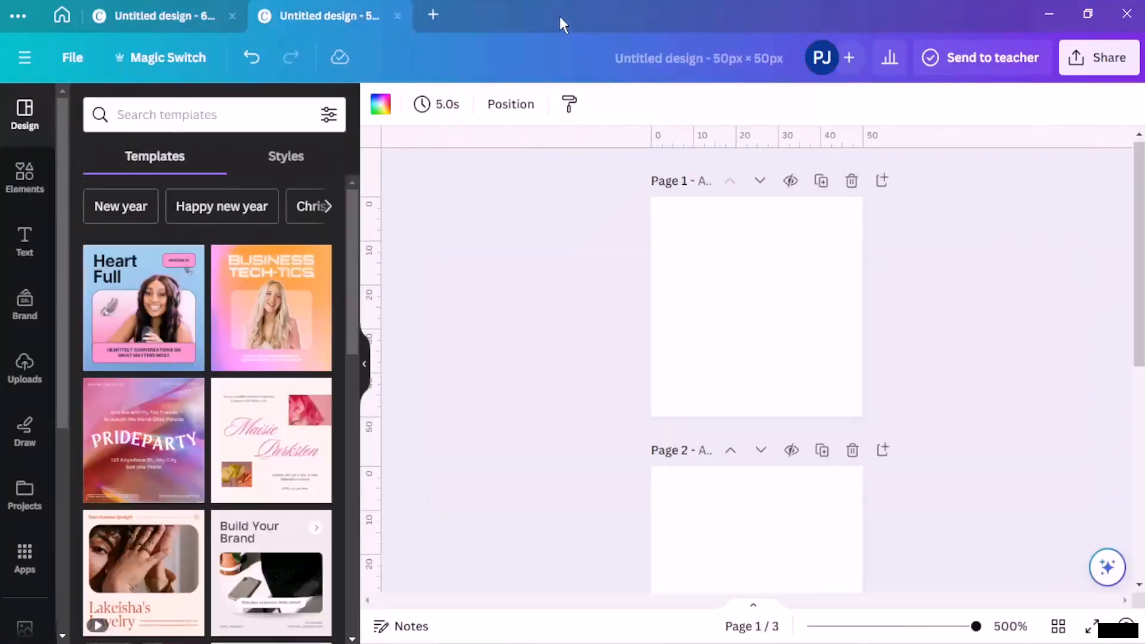
{"action": "left_click", "coordinate": [431, 13]}
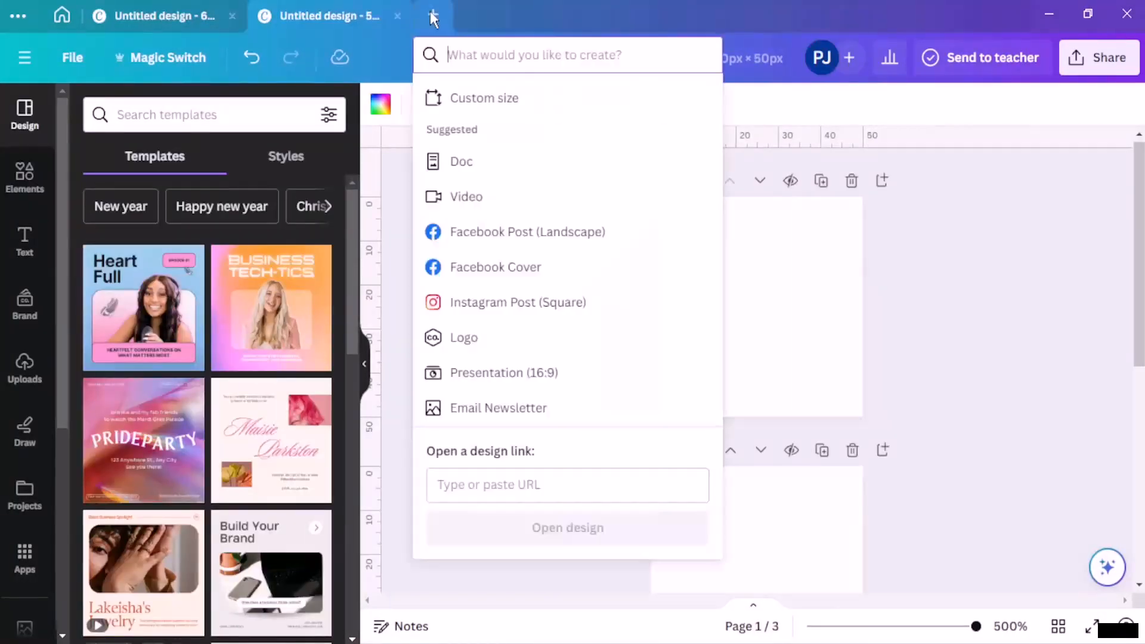
{"action": "left_click", "coordinate": [476, 94]}
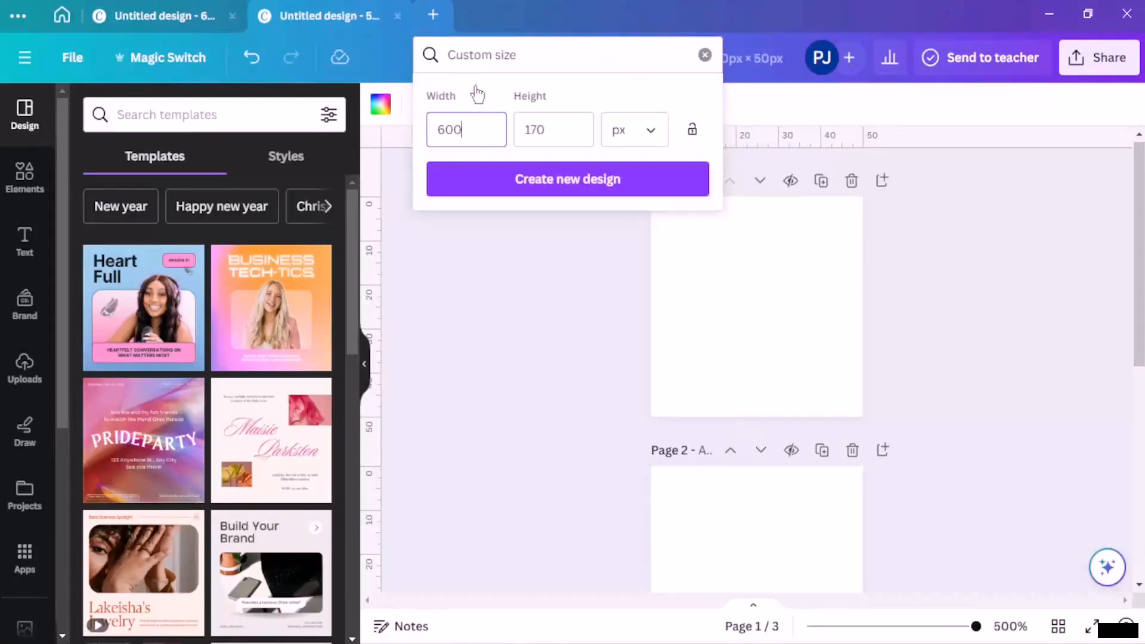
Step: Set the custom size to 550 wide by 200 high and create the design
{"action": "left_click", "coordinate": [557, 129]}
{"action": "key", "text": "BackSpace"}
{"action": "key", "text": "BackSpace"}
{"action": "key", "text": "BackSpace"}
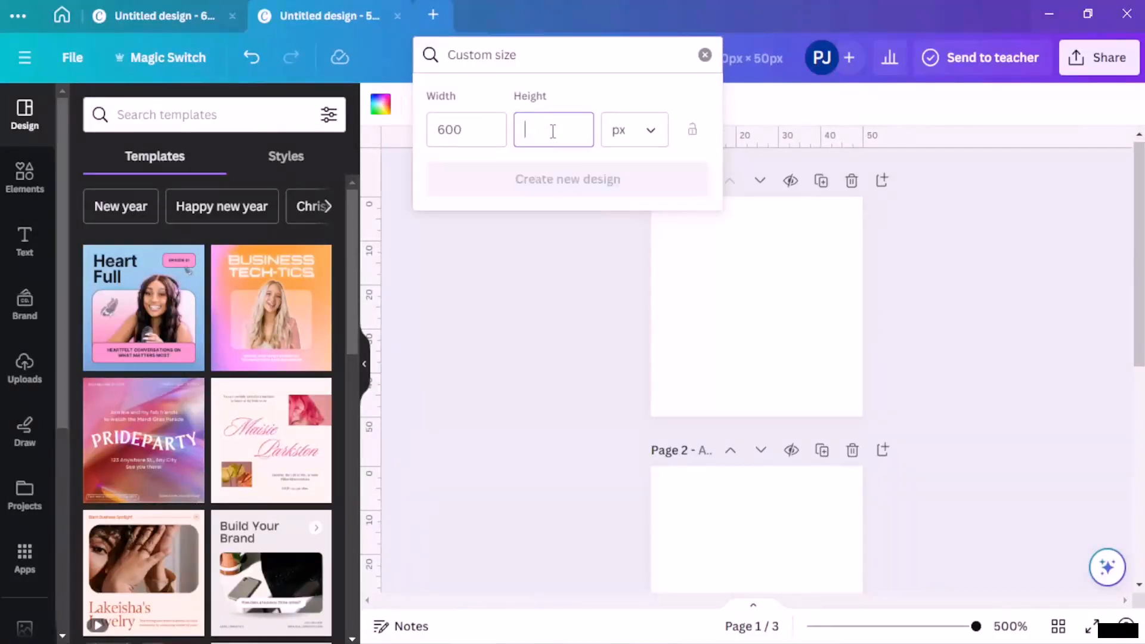
{"action": "type", "text": "200"}
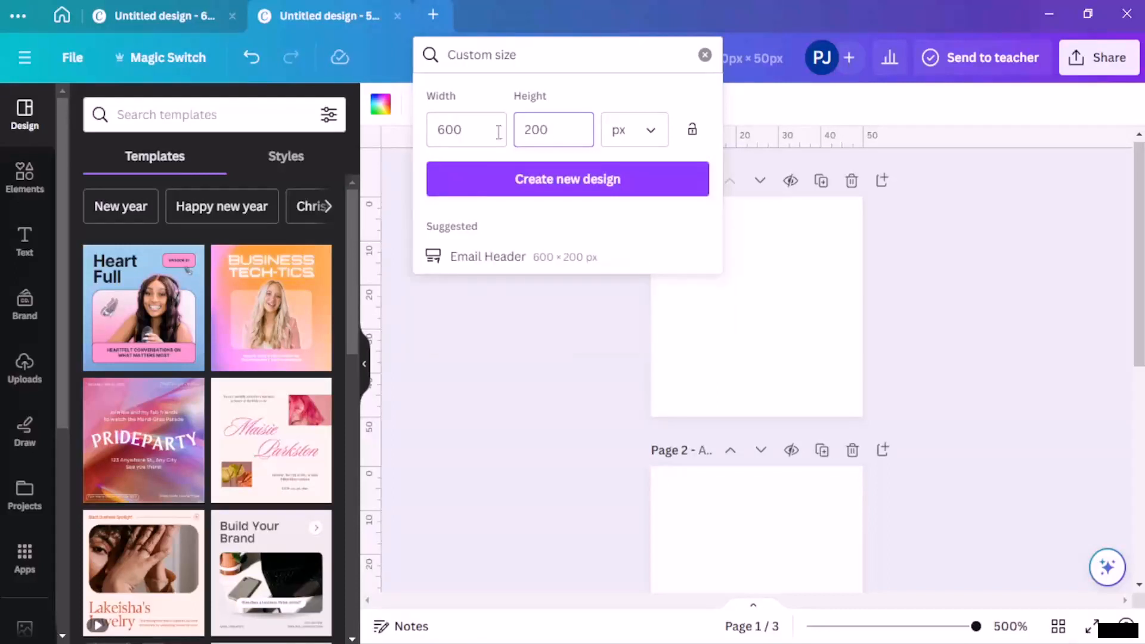
{"action": "left_click", "coordinate": [476, 137]}
{"action": "key", "text": "BackSpace"}
{"action": "key", "text": "BackSpace"}
{"action": "key", "text": "BackSpace"}
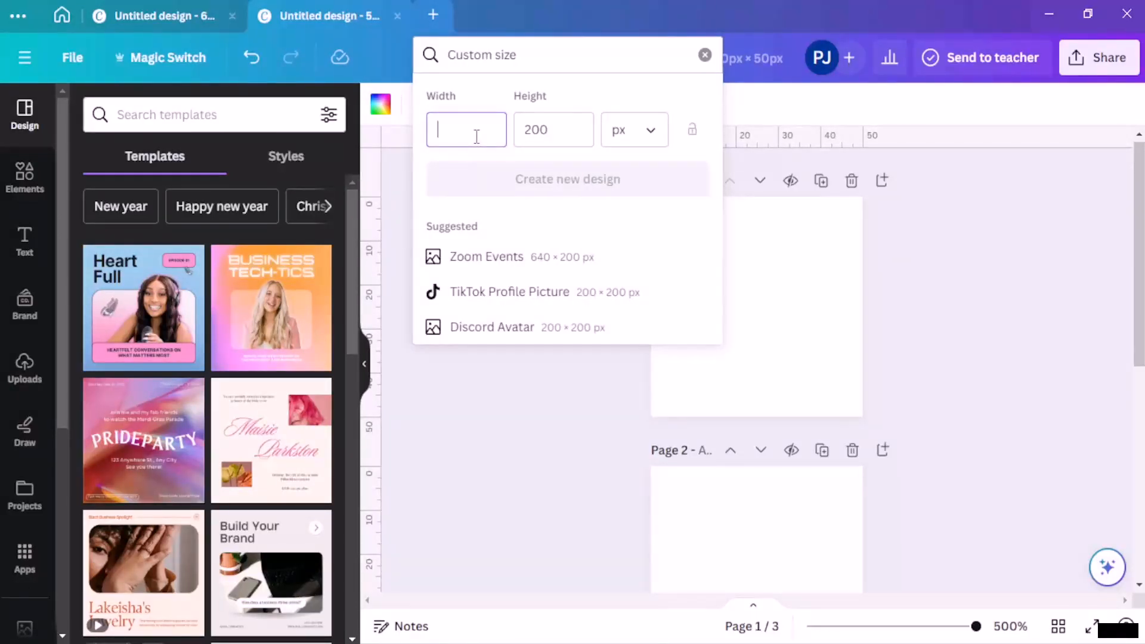
{"action": "type", "text": "550"}
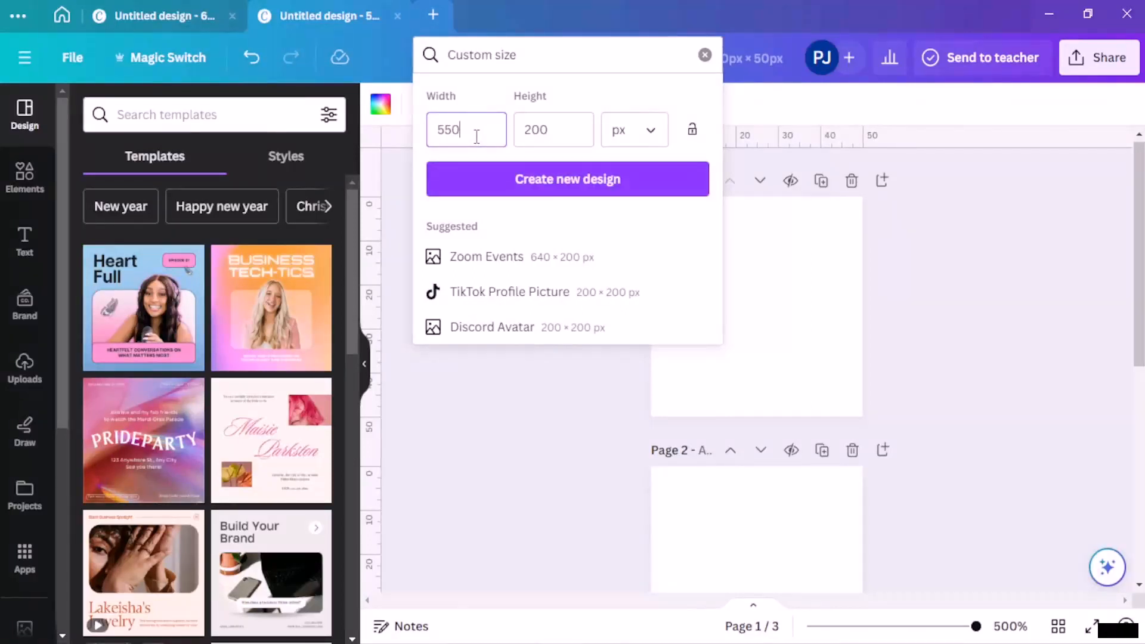
{"action": "left_click", "coordinate": [511, 179]}
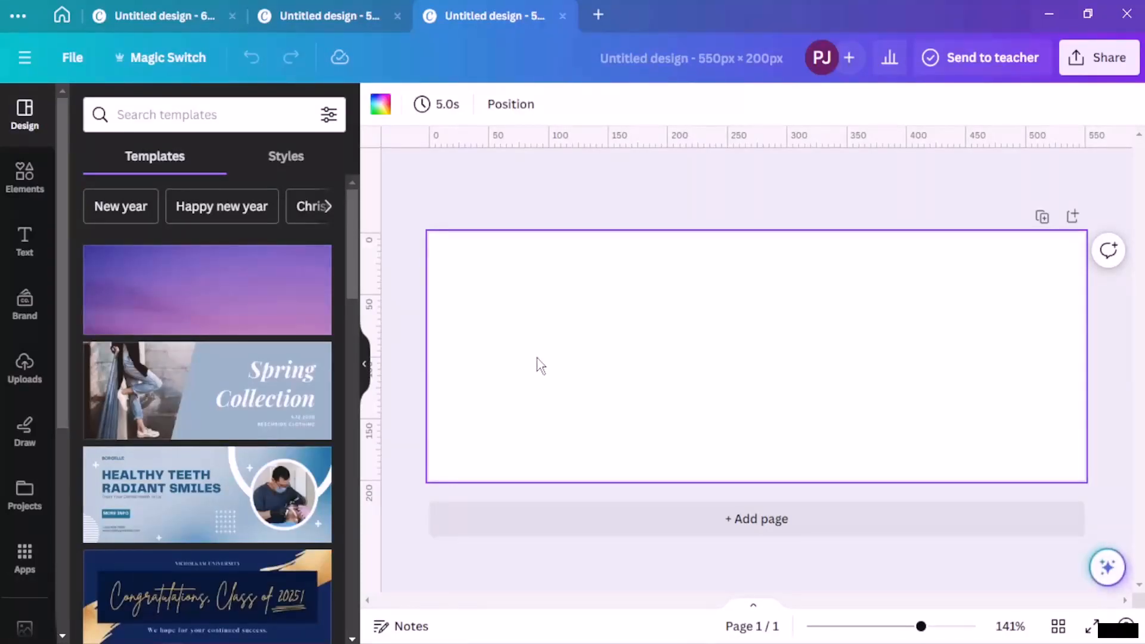
{"action": "left_click", "coordinate": [24, 176]}
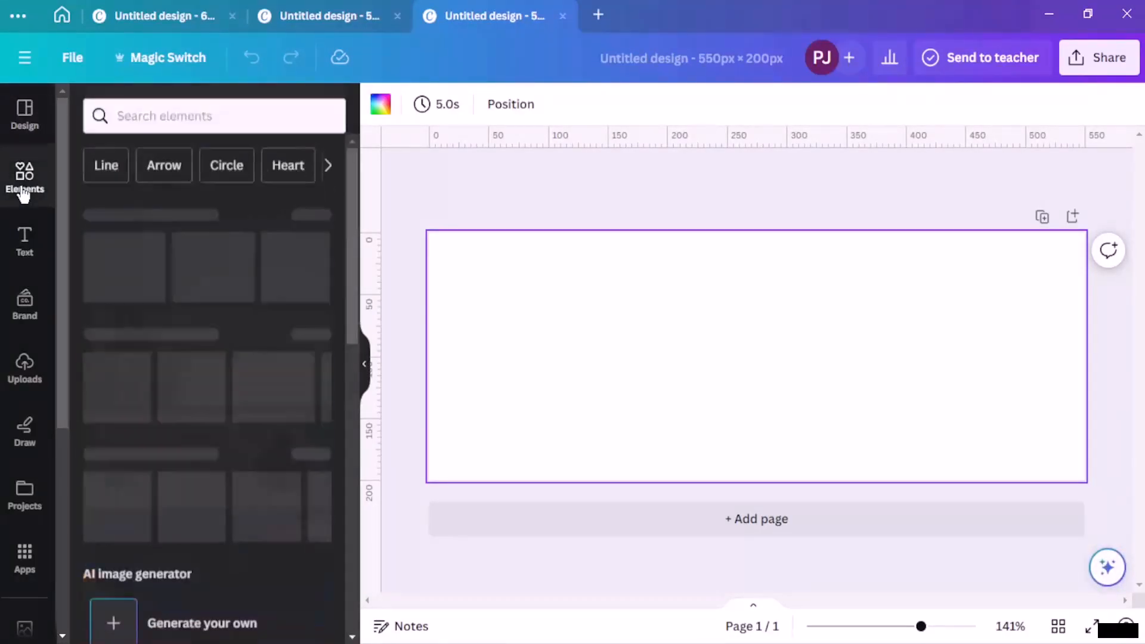
{"action": "left_click", "coordinate": [113, 277]}
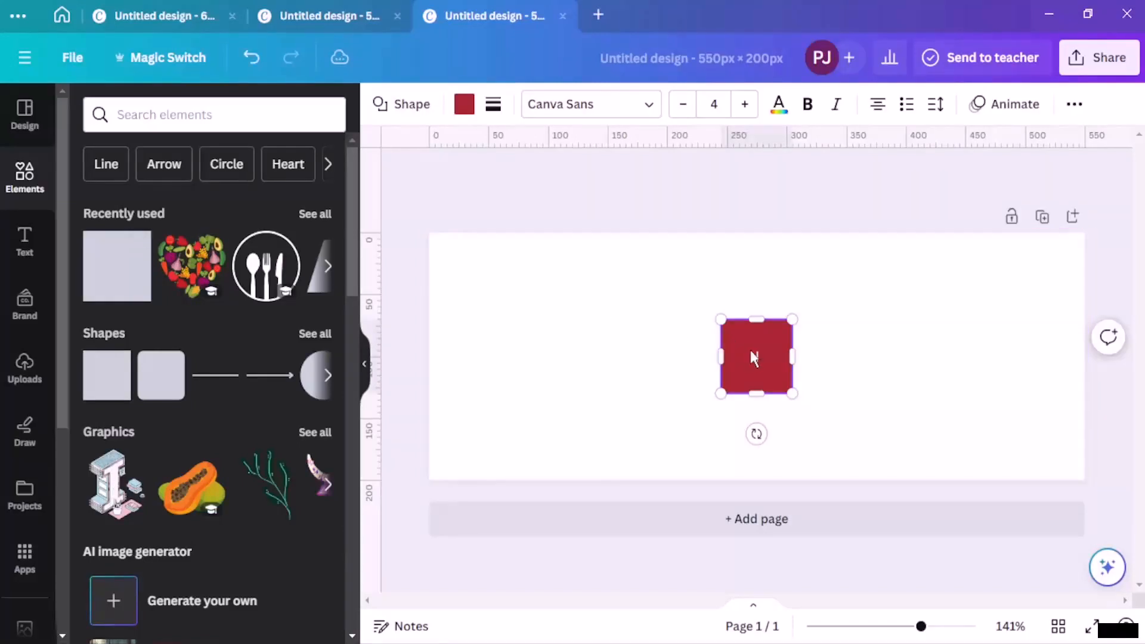
{"action": "left_click_drag", "start_coordinate": [740, 360], "coordinate": [1082, 474]}
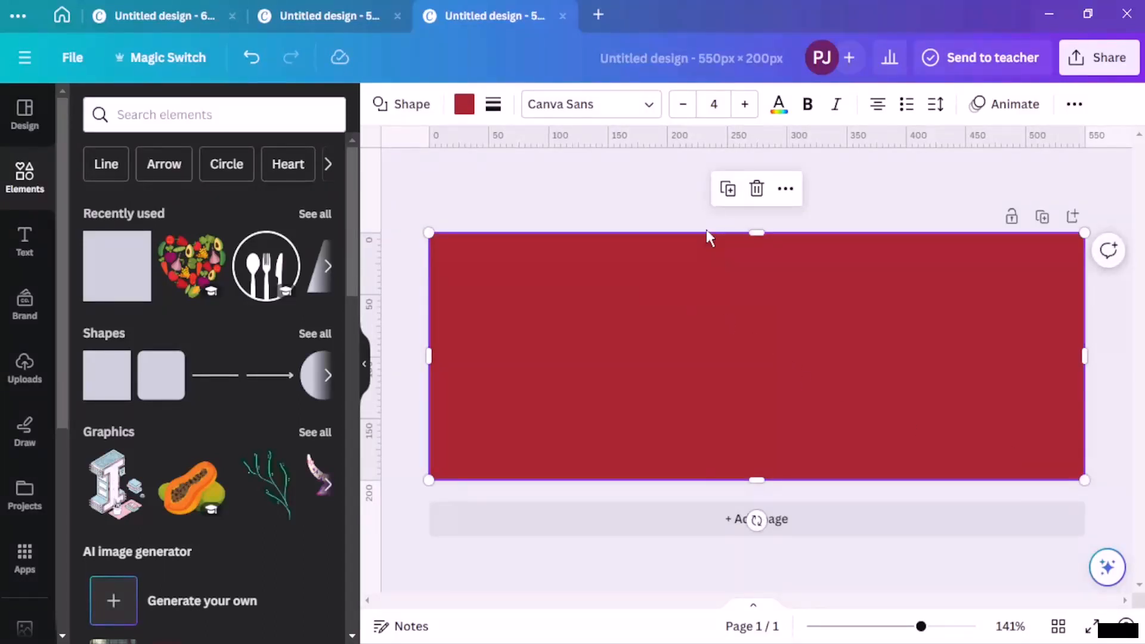
{"action": "right_click", "coordinate": [690, 313]}
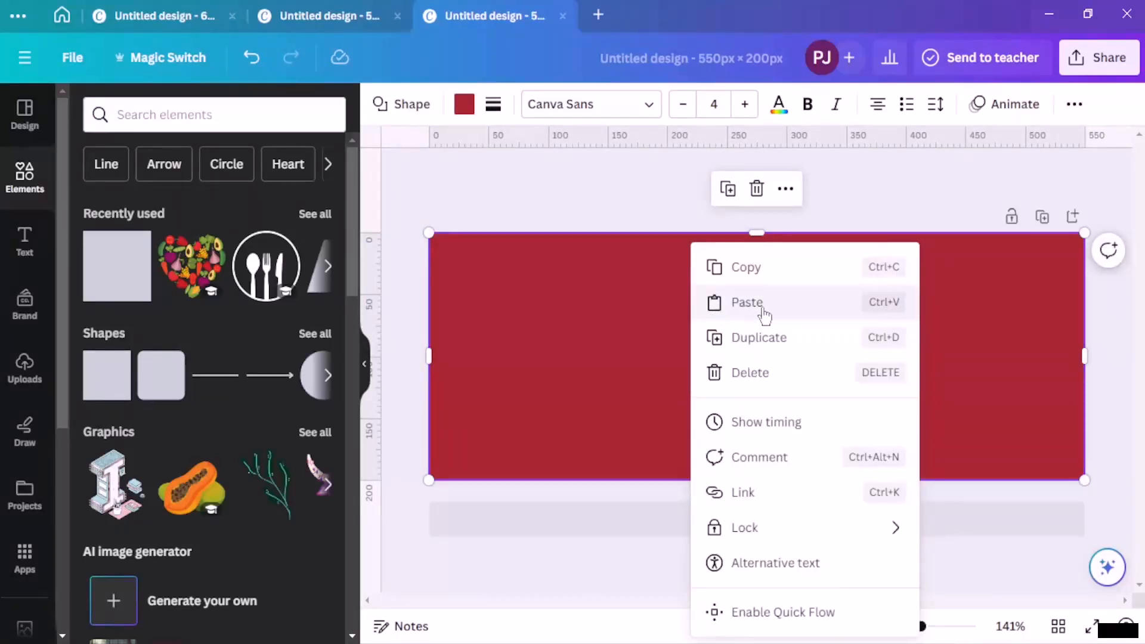
{"action": "left_click", "coordinate": [570, 369]}
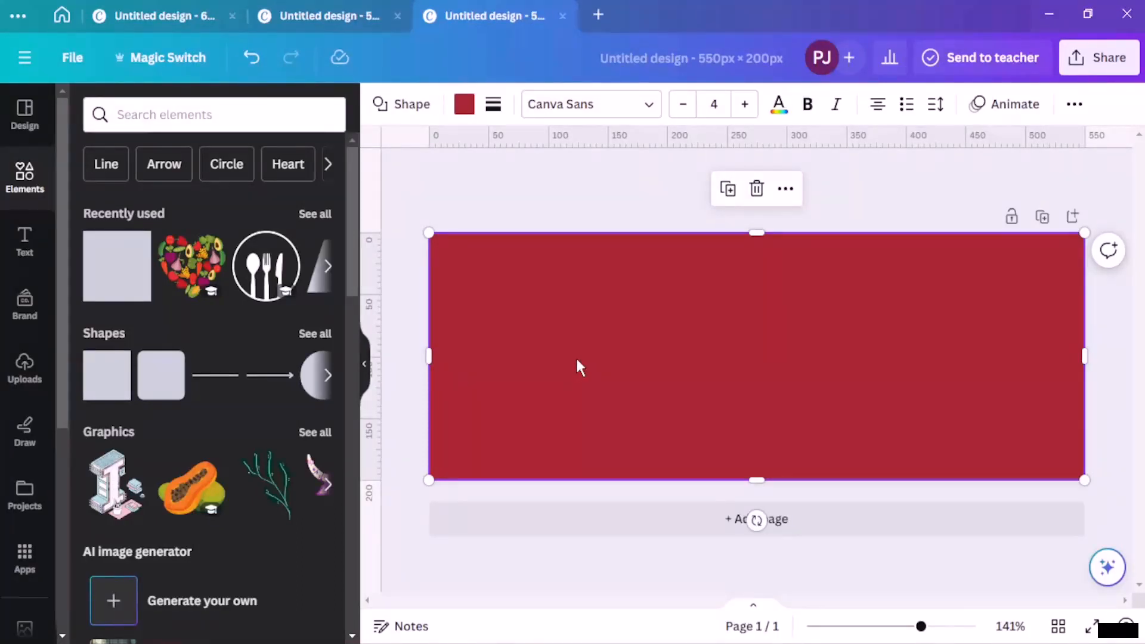
{"action": "key", "text": "Delete"}
{"action": "left_click", "coordinate": [185, 24]}
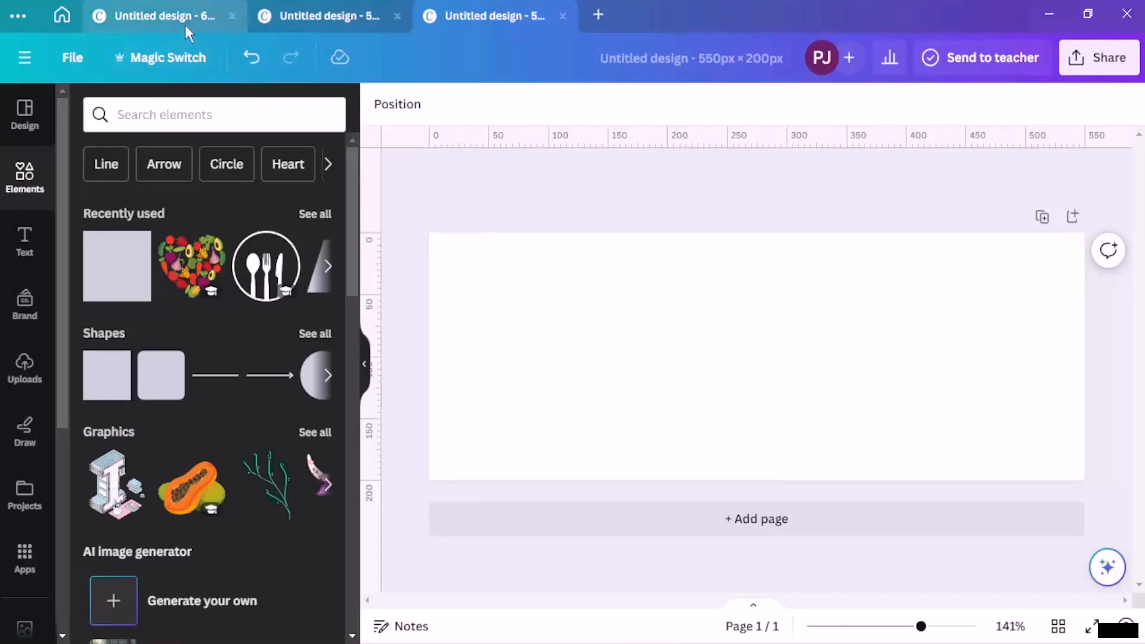
Step: Paste another copy of the red rectangle and centre it horizontally on the page
{"action": "key", "text": "ctrl+v"}
{"action": "left_click_drag", "start_coordinate": [690, 294], "coordinate": [720, 337]}
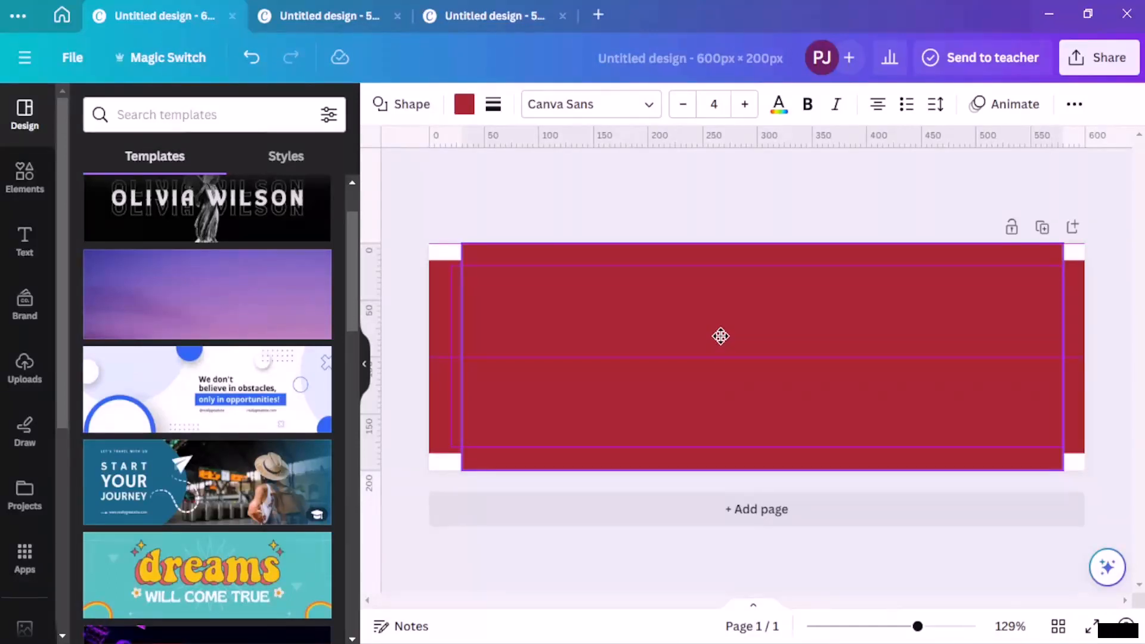
{"action": "left_click_drag", "start_coordinate": [721, 336], "coordinate": [718, 336]}
{"action": "left_click", "coordinate": [614, 185]}
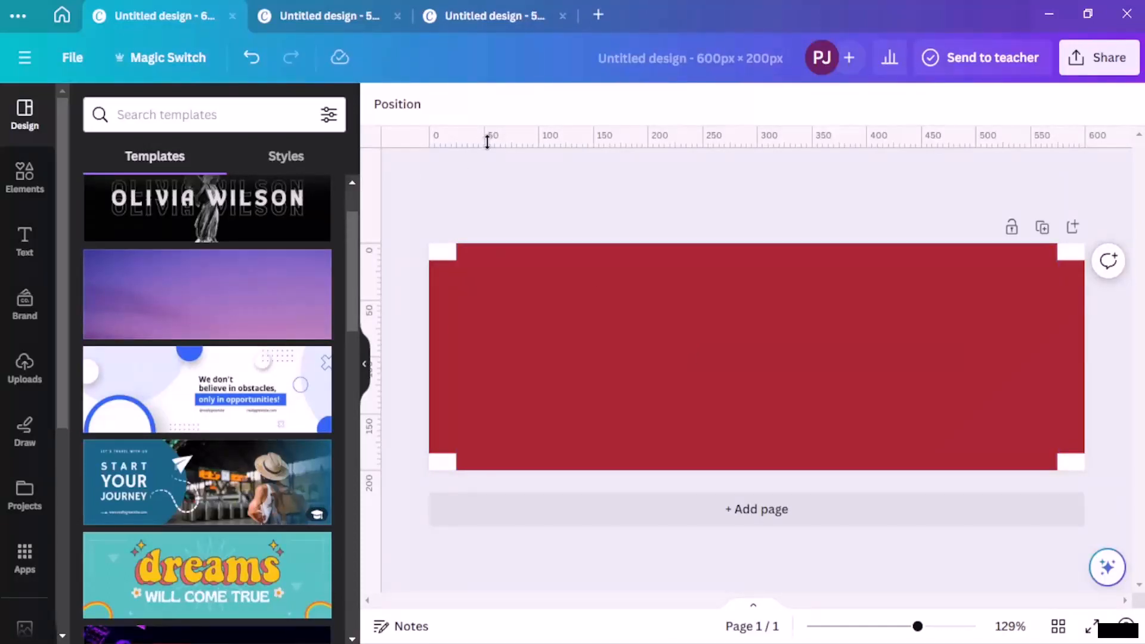
Step: Add horizontal guides at 15 and 185 px, and vertical guides at 575 px and the rectangle's left edge
{"action": "left_click_drag", "start_coordinate": [488, 141], "coordinate": [494, 260]}
{"action": "left_click_drag", "start_coordinate": [474, 140], "coordinate": [492, 454]}
{"action": "left_click_drag", "start_coordinate": [380, 203], "coordinate": [1054, 297]}
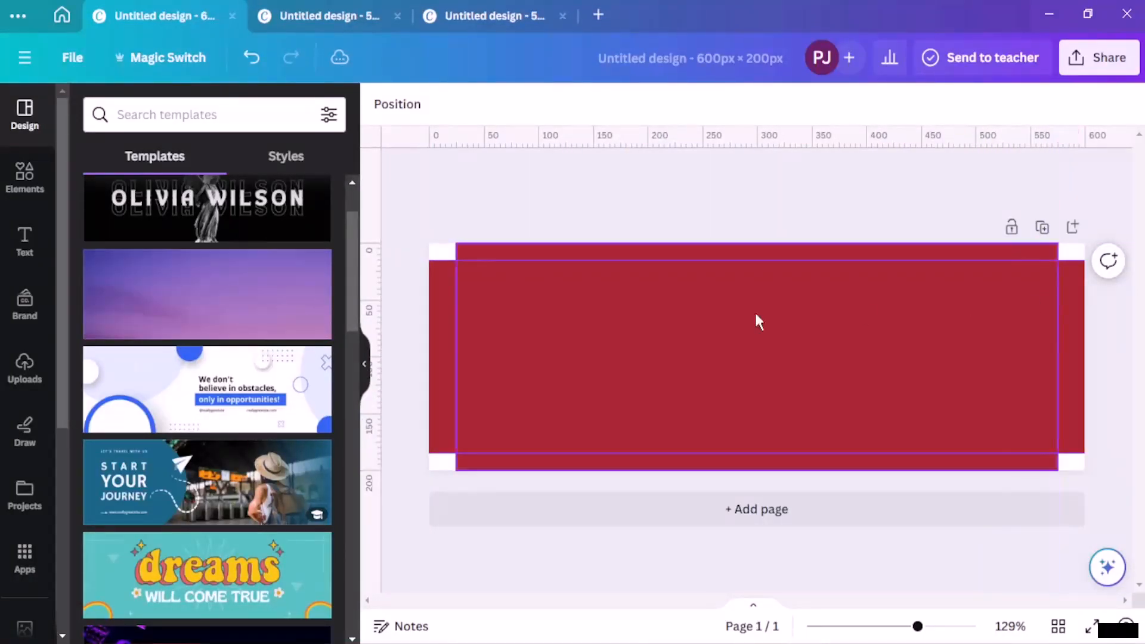
{"action": "left_click_drag", "start_coordinate": [380, 286], "coordinate": [457, 296]}
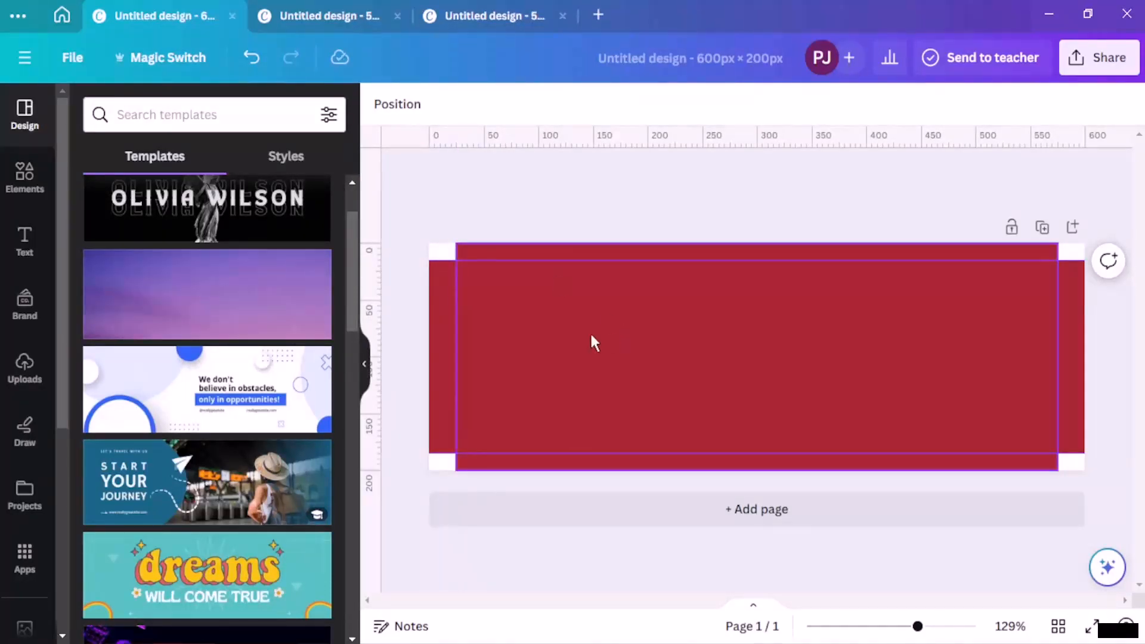
Step: Close the 550 × 200 design and delete both red rectangles from the 600 × 200 banner
{"action": "left_click", "coordinate": [483, 13]}
{"action": "left_click", "coordinate": [562, 15]}
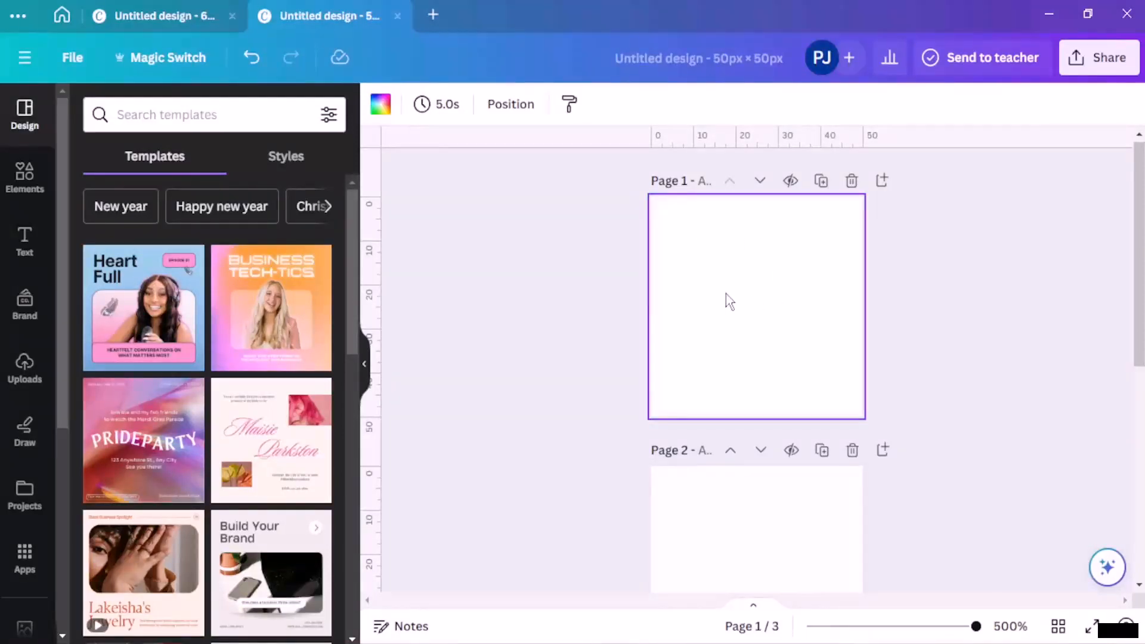
{"action": "left_click", "coordinate": [211, 18]}
{"action": "left_click", "coordinate": [583, 322]}
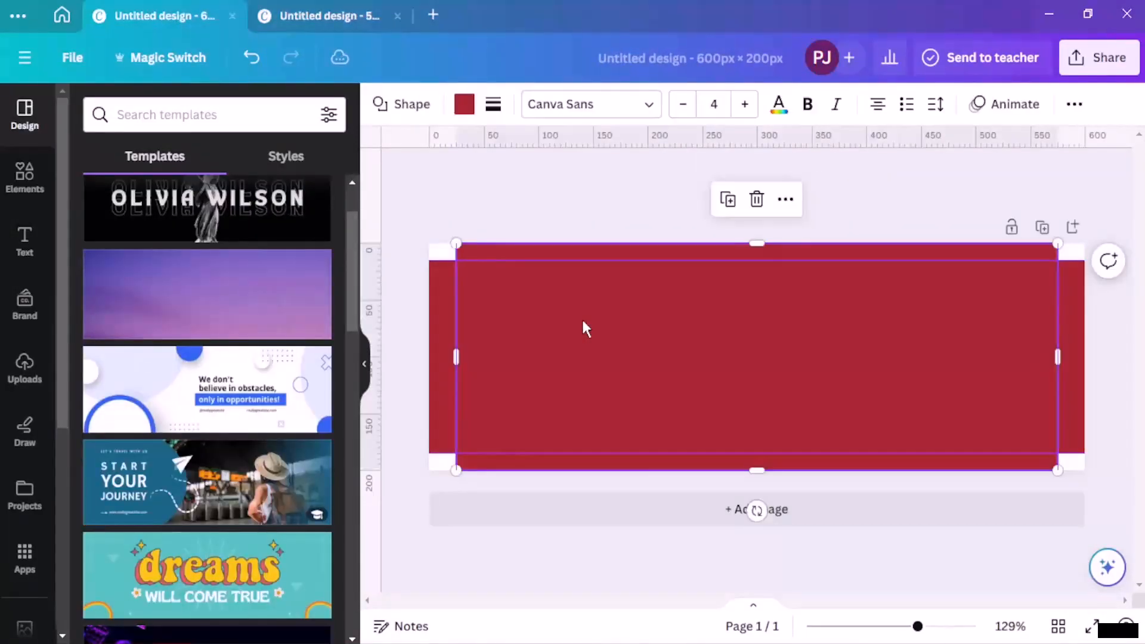
{"action": "key", "text": "Delete"}
{"action": "left_click", "coordinate": [583, 321]}
{"action": "key", "text": "Delete"}
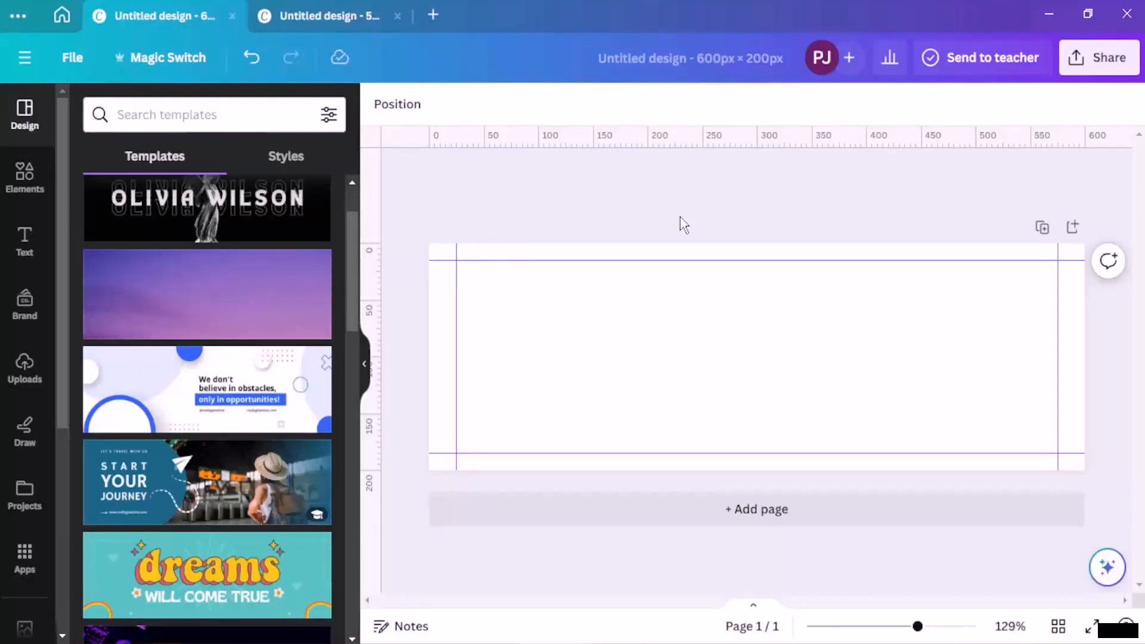
Step: Apply the Purple Sky Profile Header template to the banner
{"action": "scroll", "coordinate": [314, 243], "scroll_direction": "down", "scroll_amount": 3}
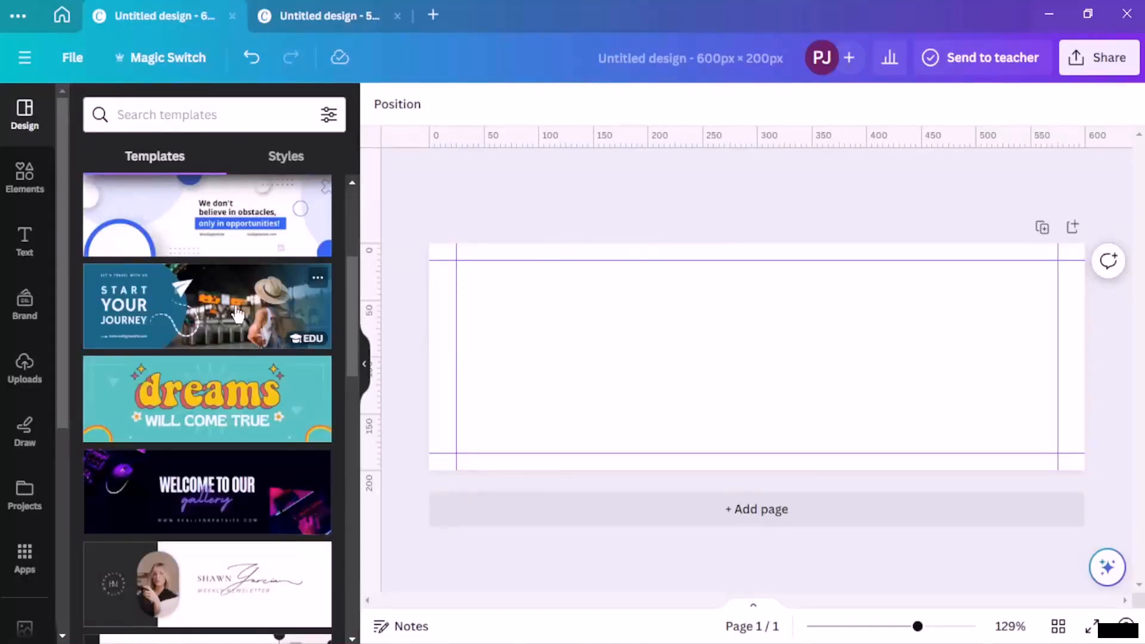
{"action": "scroll", "coordinate": [250, 317], "scroll_direction": "up", "scroll_amount": 3}
{"action": "left_click", "coordinate": [263, 294]}
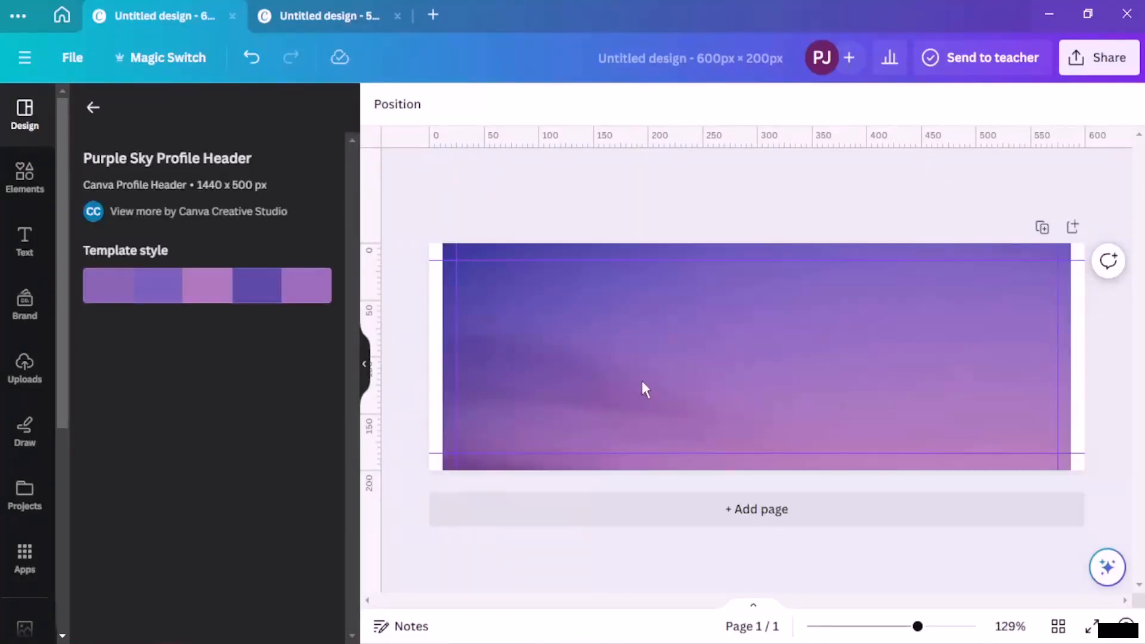
Step: Set the purple sky background photo's transparency to 90
{"action": "left_click", "coordinate": [689, 380]}
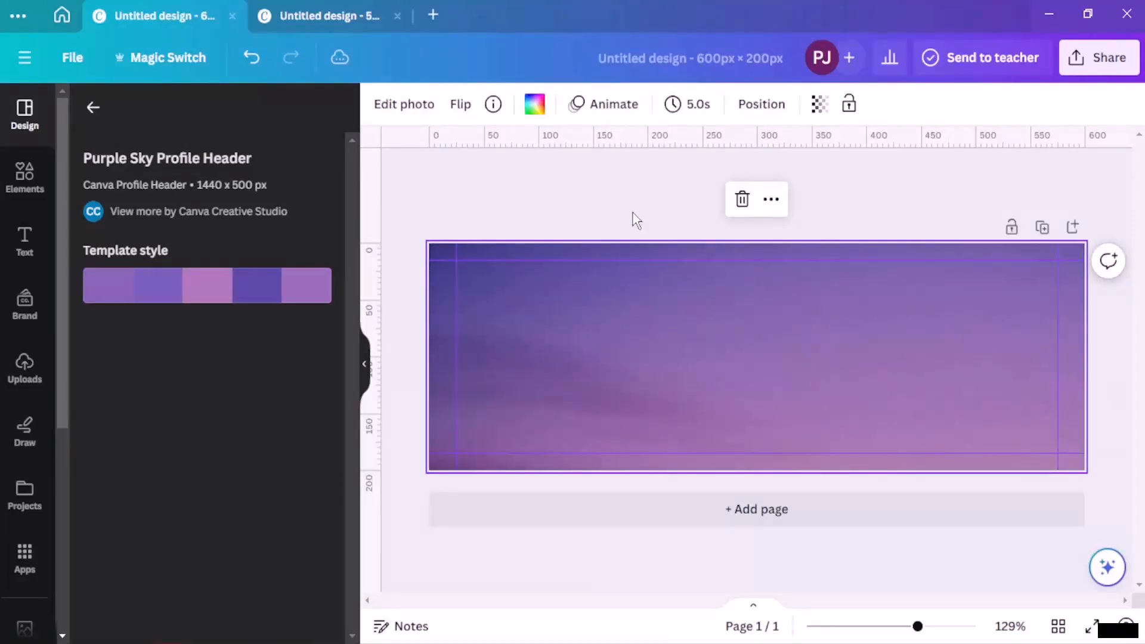
{"action": "left_click", "coordinate": [633, 213]}
{"action": "left_click", "coordinate": [673, 359]}
{"action": "left_click", "coordinate": [819, 105]}
{"action": "left_click_drag", "start_coordinate": [809, 175], "coordinate": [806, 177]}
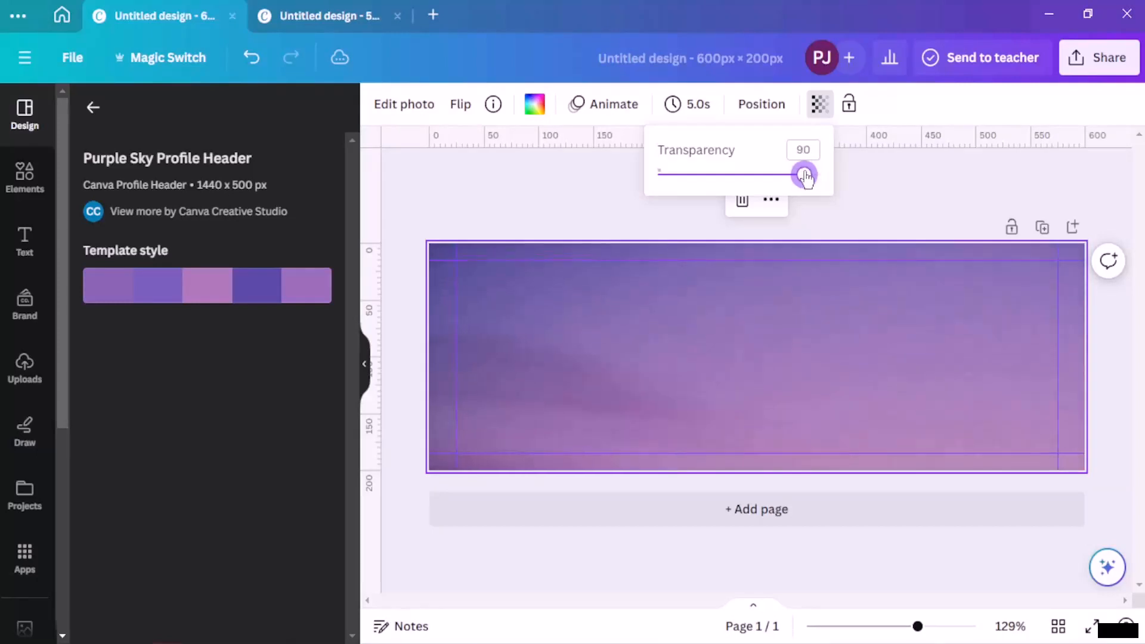
{"action": "left_click", "coordinate": [492, 217]}
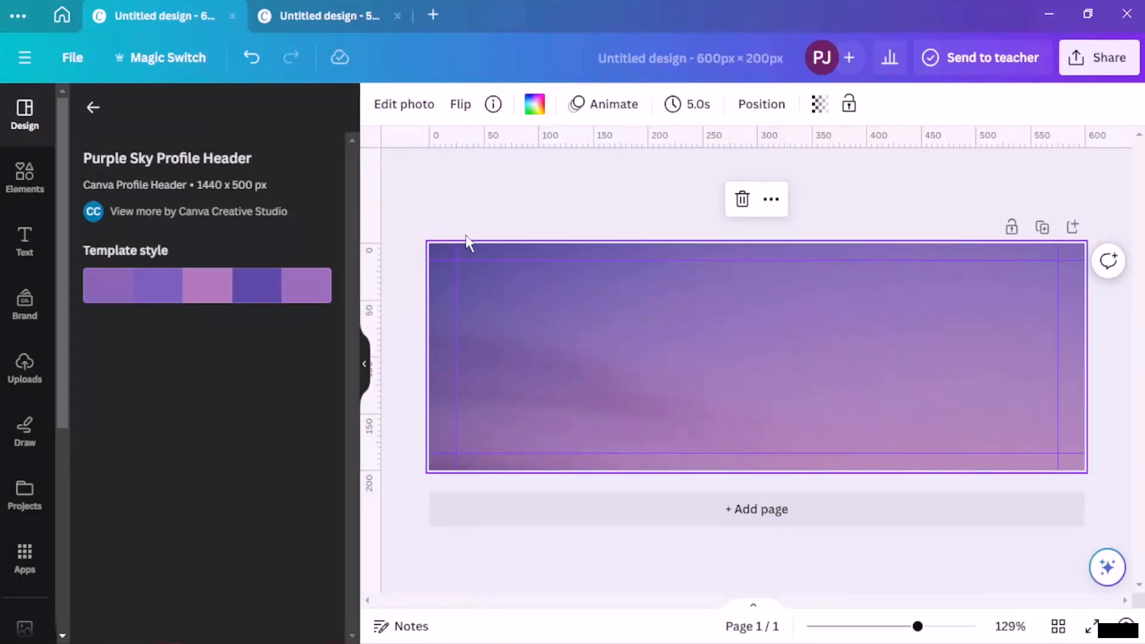
{"action": "left_click", "coordinate": [531, 177]}
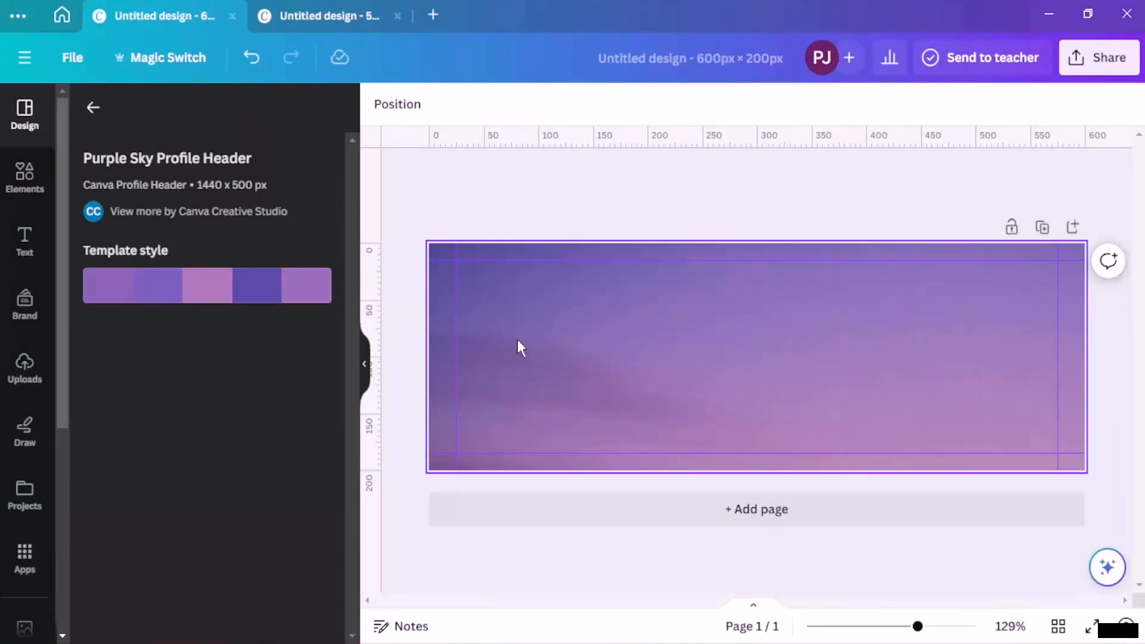
{"action": "left_click", "coordinate": [30, 194]}
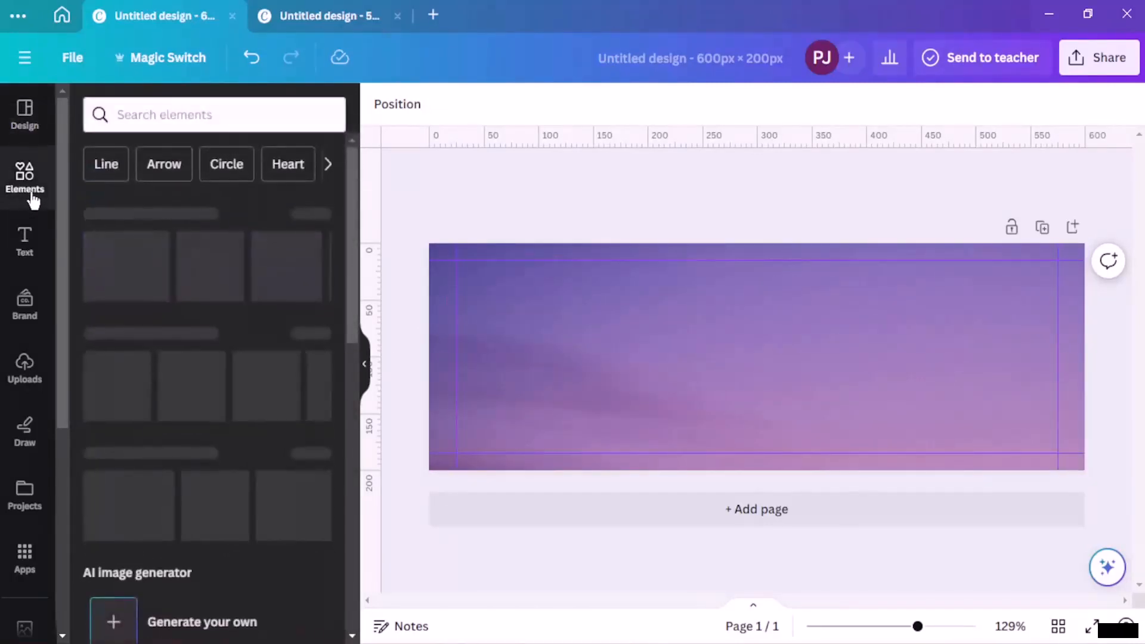
Step: Add a circle frame from Frames, move it left, and enlarge it to about 132 × 132 px
{"action": "scroll", "coordinate": [223, 326], "scroll_direction": "down", "scroll_amount": 5}
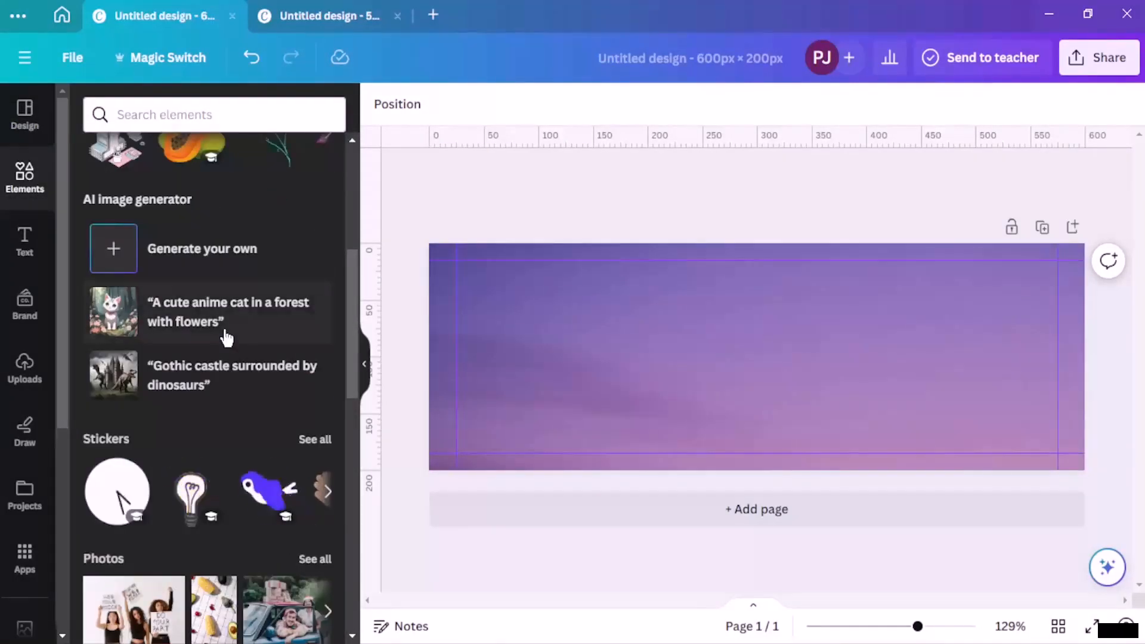
{"action": "scroll", "coordinate": [226, 334], "scroll_direction": "down", "scroll_amount": 3}
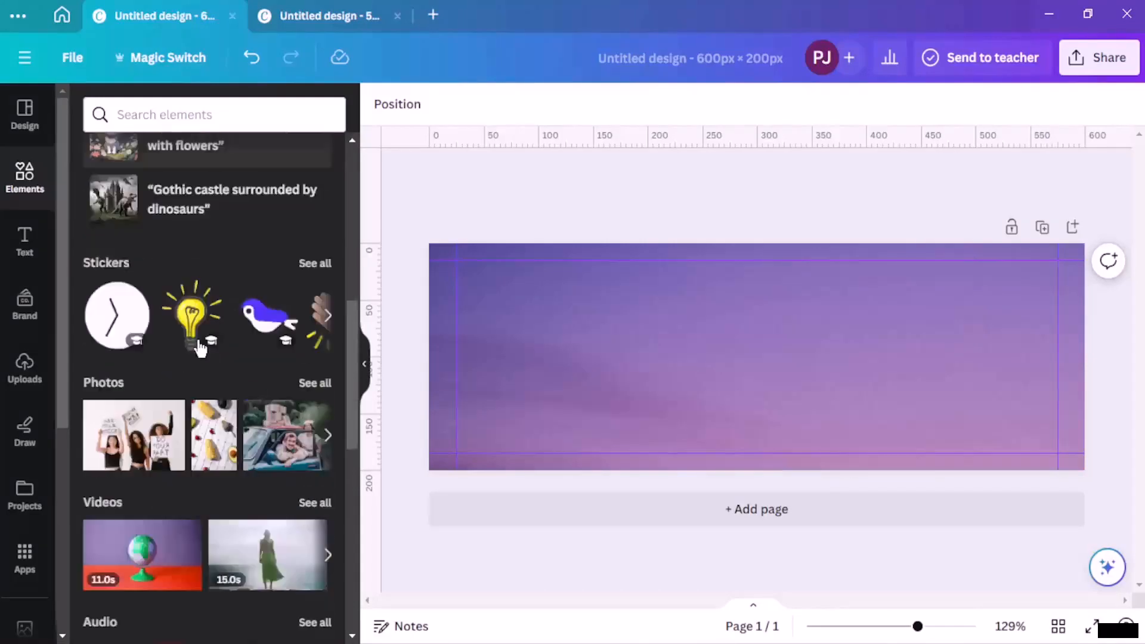
{"action": "scroll", "coordinate": [200, 349], "scroll_direction": "down", "scroll_amount": 7}
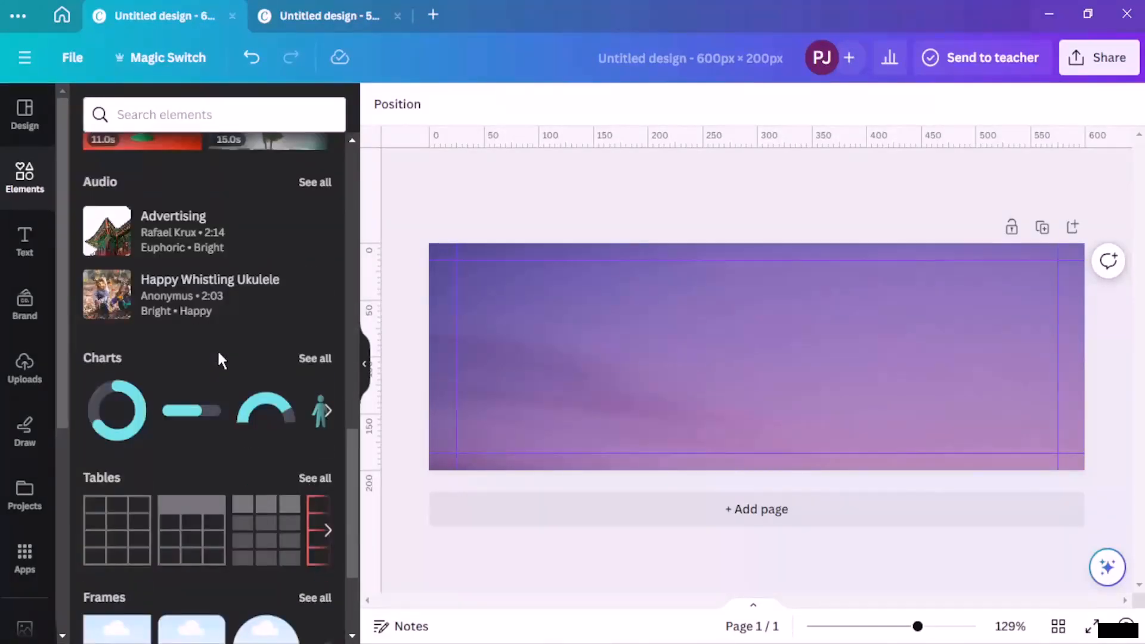
{"action": "scroll", "coordinate": [221, 358], "scroll_direction": "down", "scroll_amount": 3}
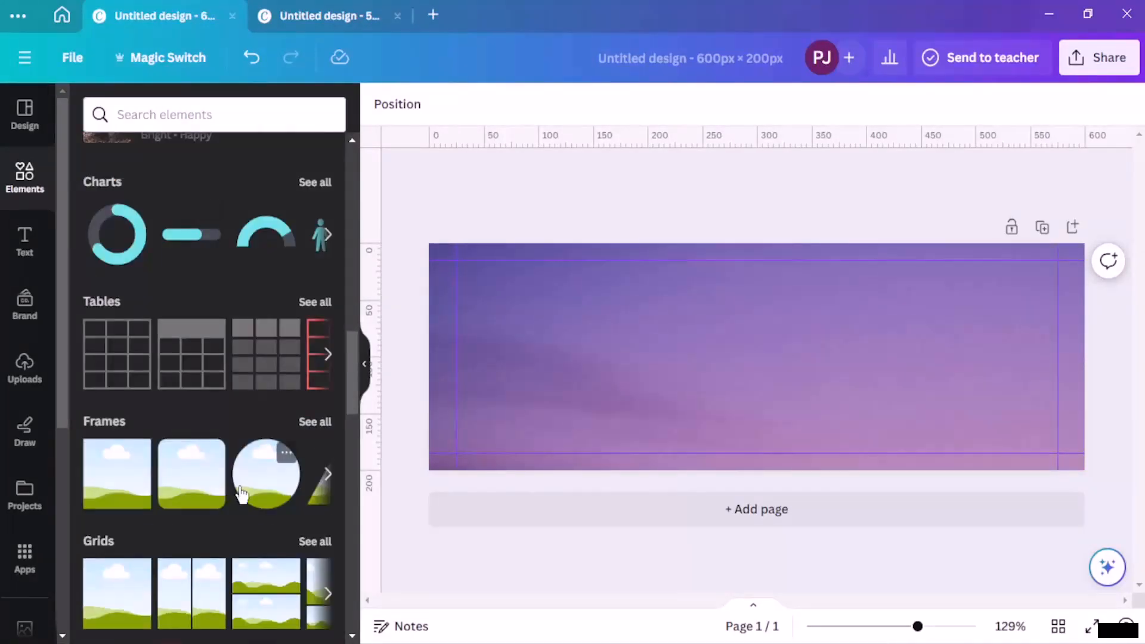
{"action": "left_click", "coordinate": [249, 492]}
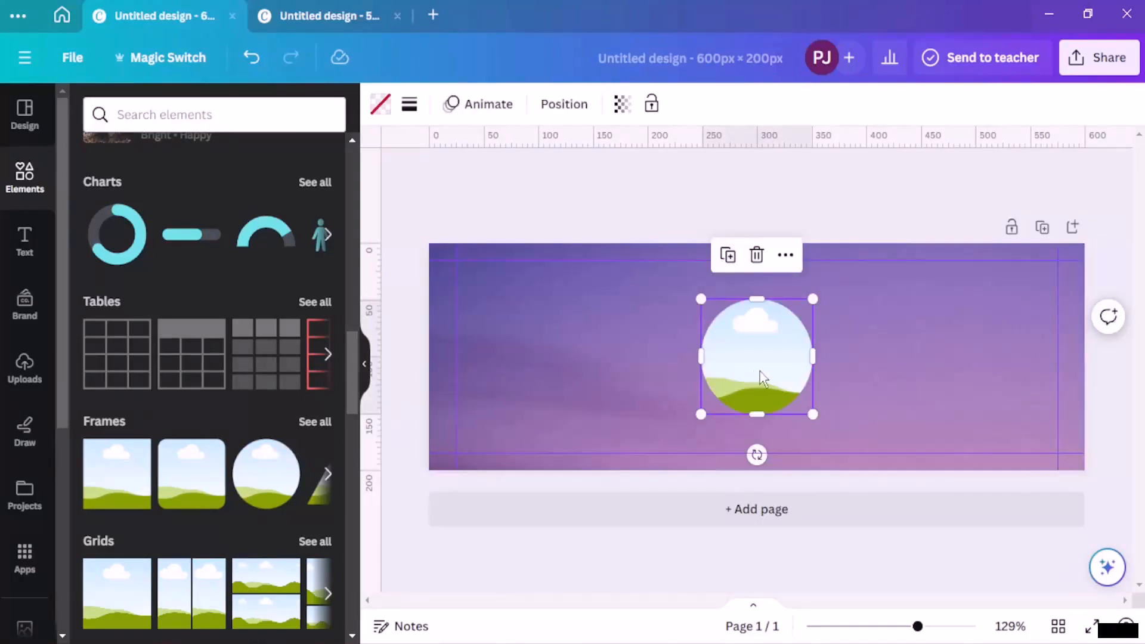
{"action": "left_click_drag", "start_coordinate": [759, 378], "coordinate": [565, 366]}
{"action": "left_click_drag", "start_coordinate": [621, 409], "coordinate": [578, 363]}
{"action": "left_click", "coordinate": [524, 187]}
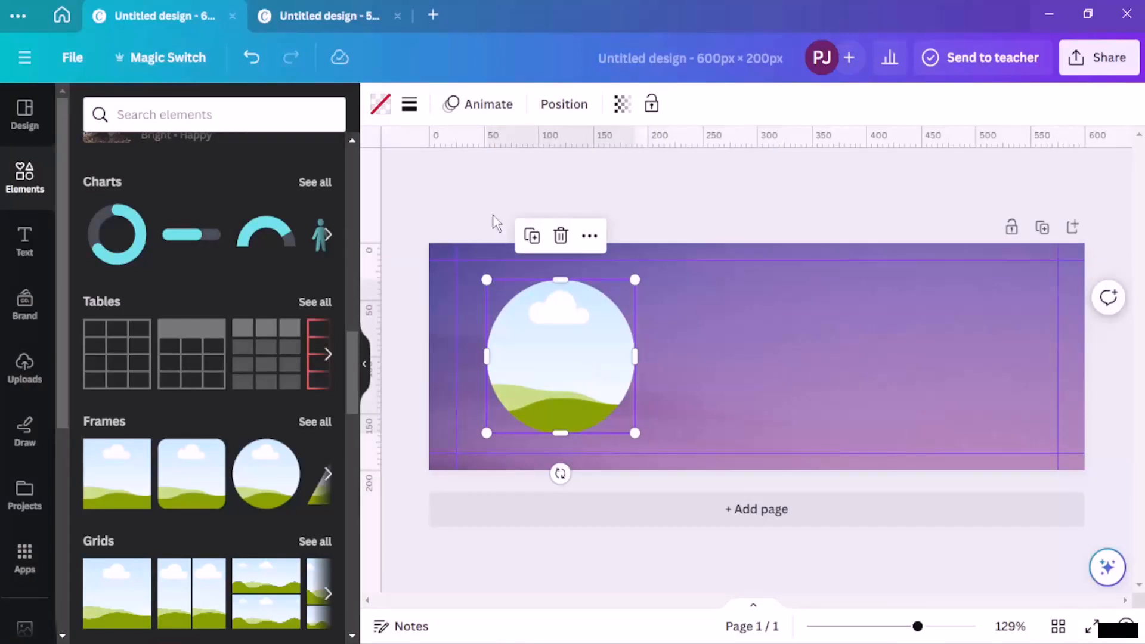
{"action": "left_click", "coordinate": [484, 181]}
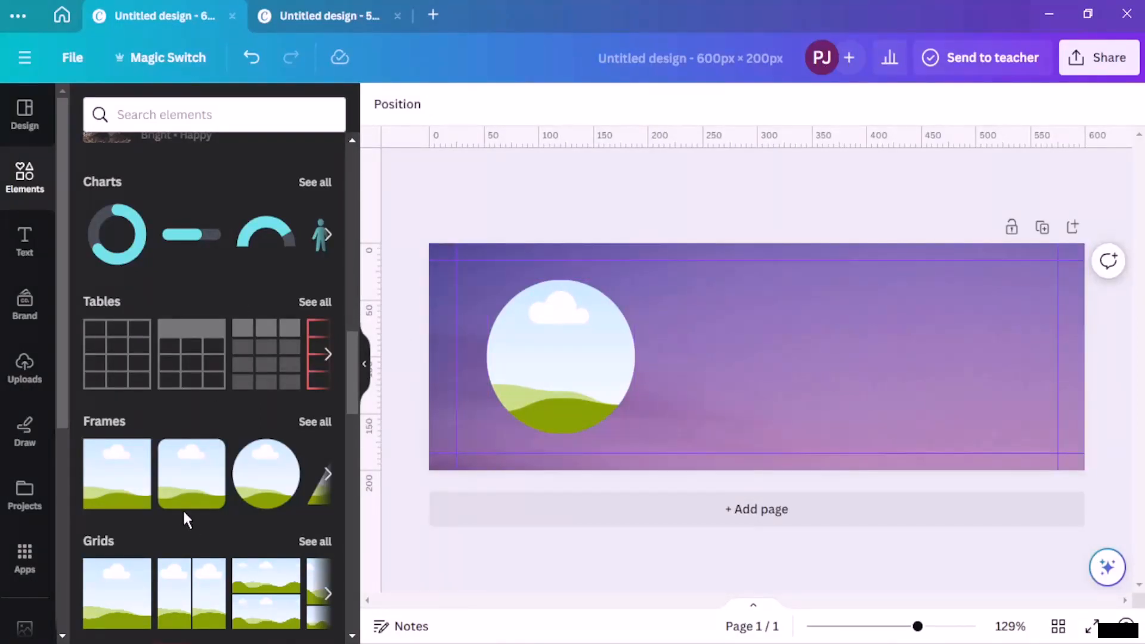
Step: Search the elements library for 'line' and add a straight line to the banner
{"action": "left_click", "coordinate": [181, 122]}
{"action": "type", "text": "line"}
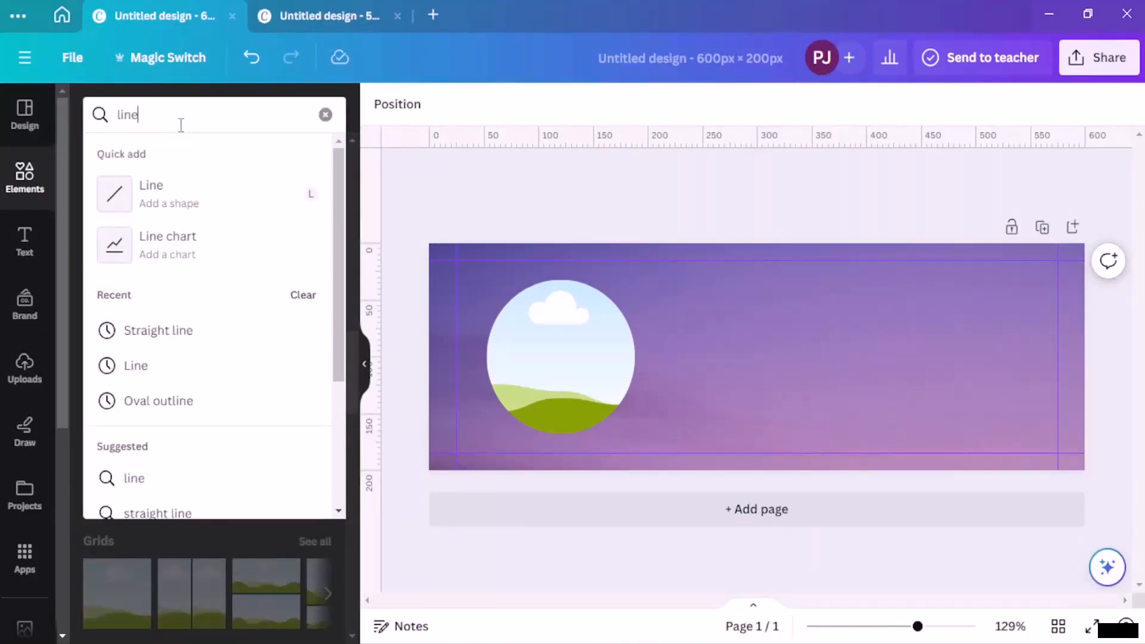
{"action": "key", "text": "Return"}
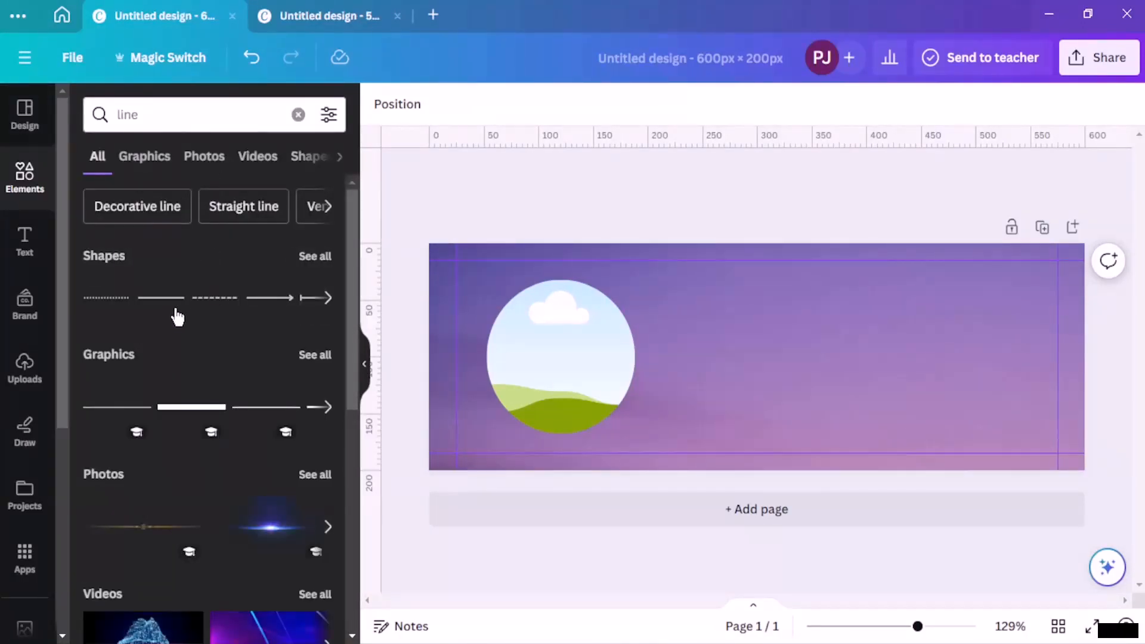
{"action": "left_click", "coordinate": [168, 307]}
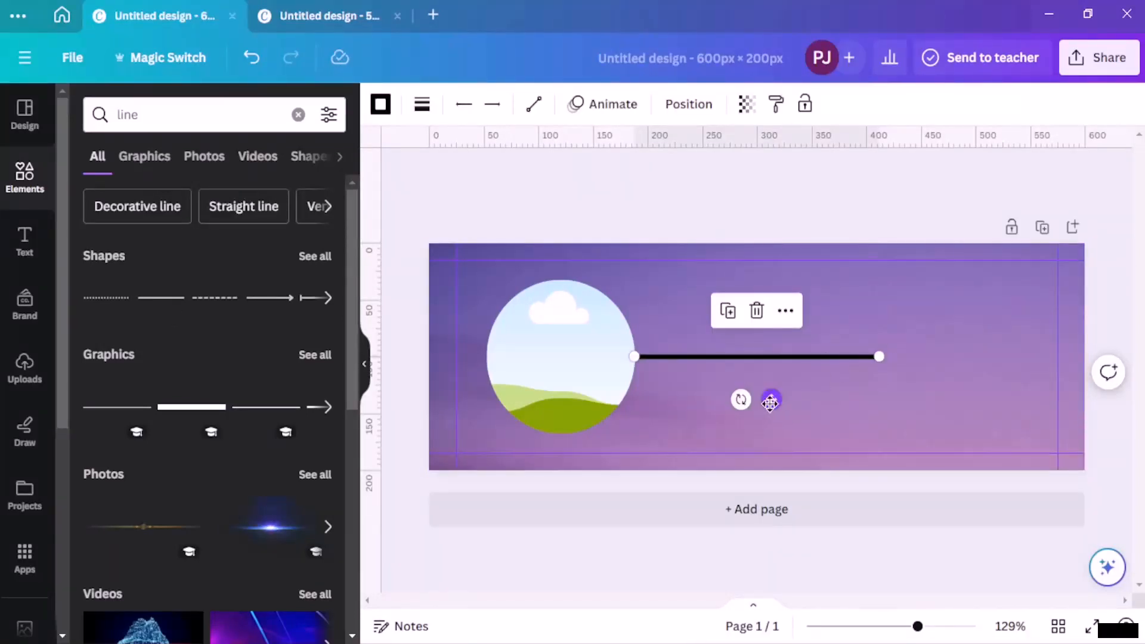
Step: Rotate, move and shorten the line so it stands exactly vertical beside the circle frame
{"action": "left_click_drag", "start_coordinate": [736, 403], "coordinate": [909, 377]}
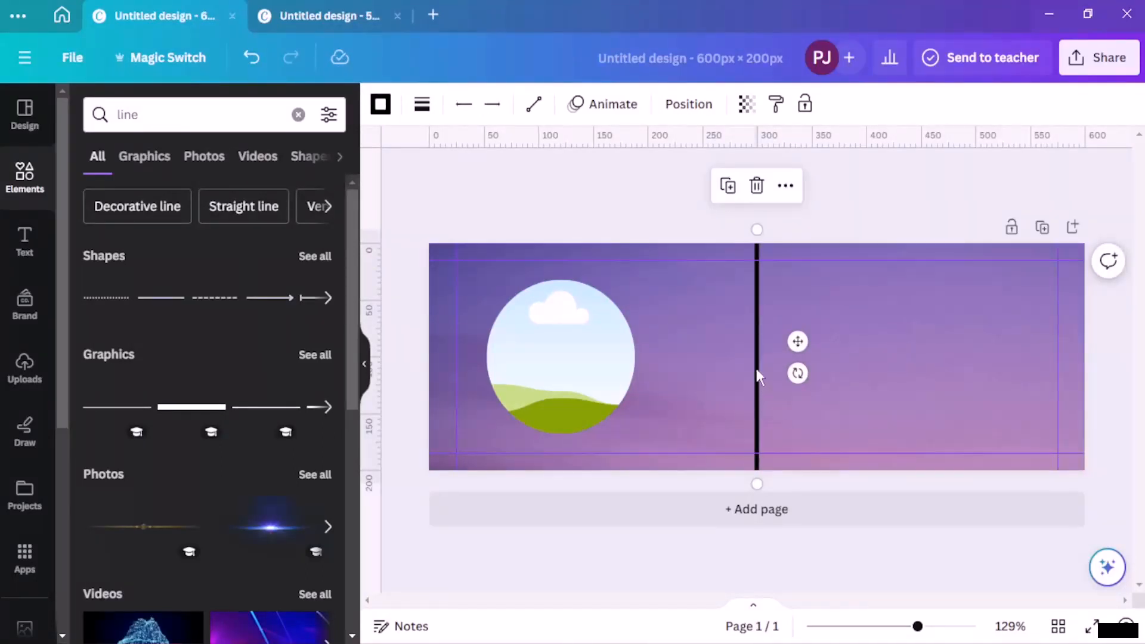
{"action": "left_click_drag", "start_coordinate": [758, 377], "coordinate": [755, 287]}
{"action": "left_click_drag", "start_coordinate": [759, 393], "coordinate": [658, 403]}
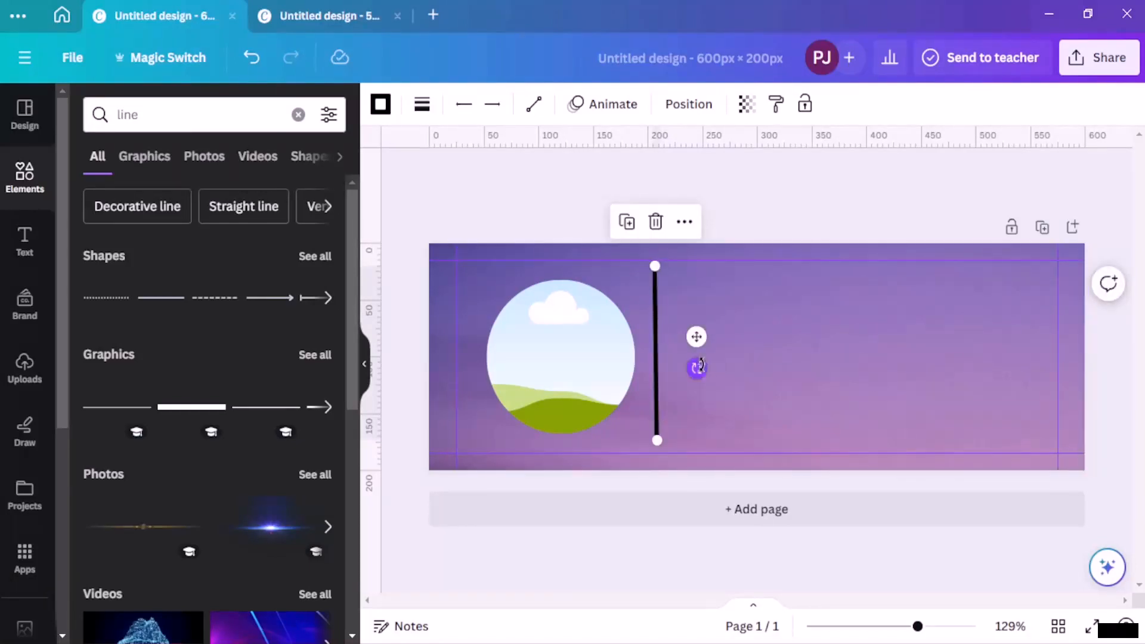
{"action": "left_click_drag", "start_coordinate": [698, 367], "coordinate": [697, 367]}
{"action": "left_click", "coordinate": [724, 317]}
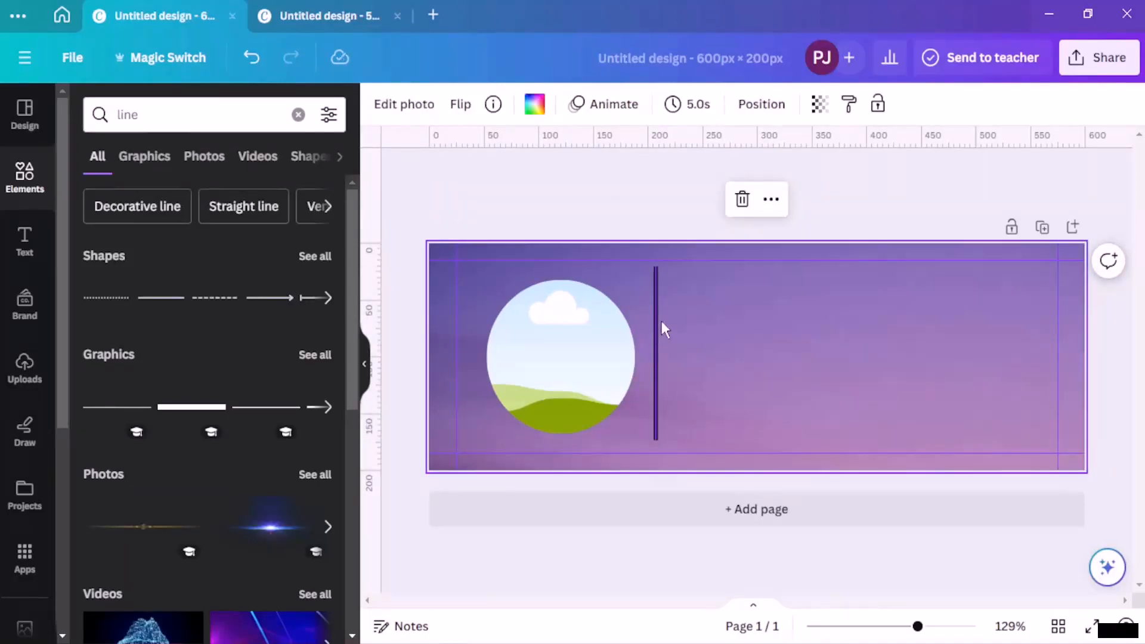
{"action": "left_click", "coordinate": [655, 350]}
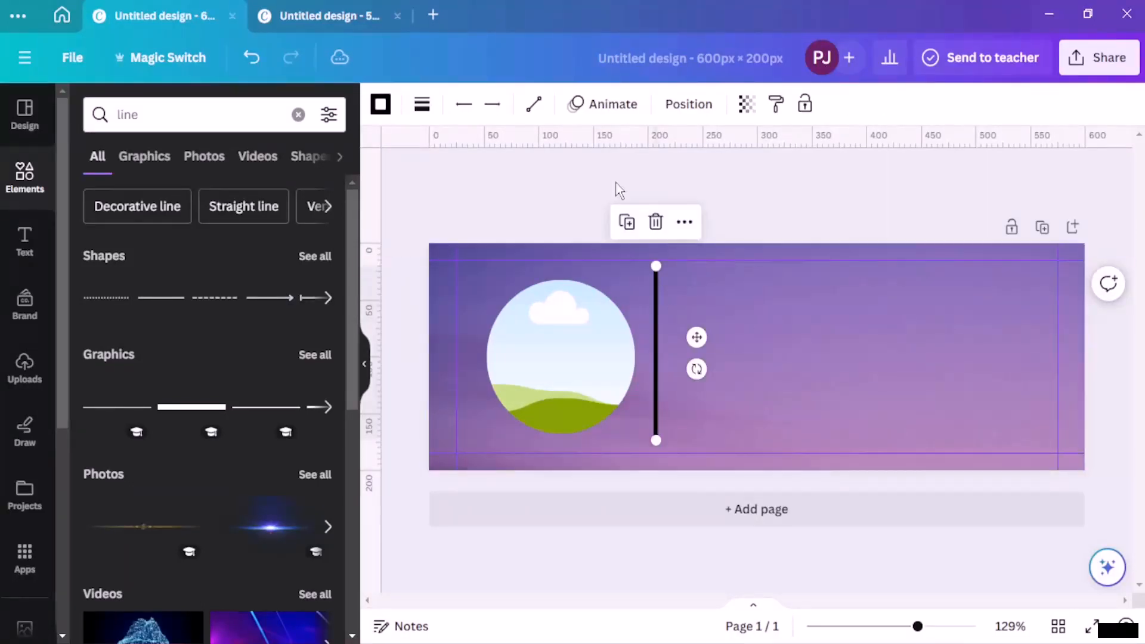
Step: Try dotted, dashed and long-dash line styles and other line options, keeping the line solid
{"action": "left_click", "coordinate": [414, 116]}
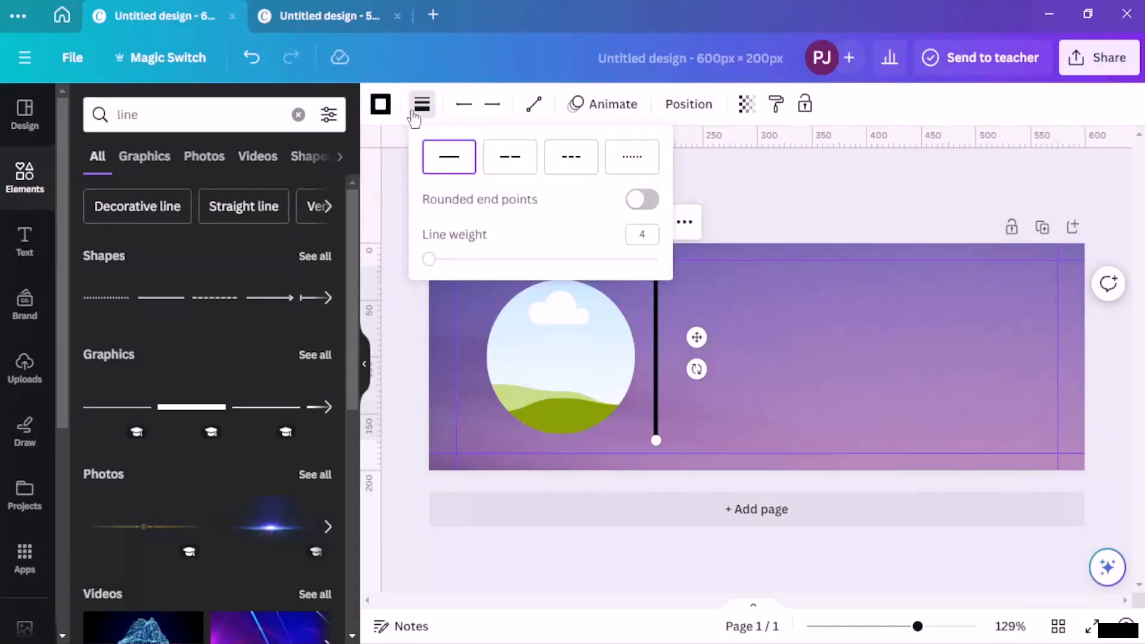
{"action": "left_click", "coordinate": [630, 159]}
{"action": "left_click", "coordinate": [595, 165]}
{"action": "left_click", "coordinate": [519, 161]}
{"action": "left_click", "coordinate": [462, 160]}
{"action": "left_click", "coordinate": [492, 104]}
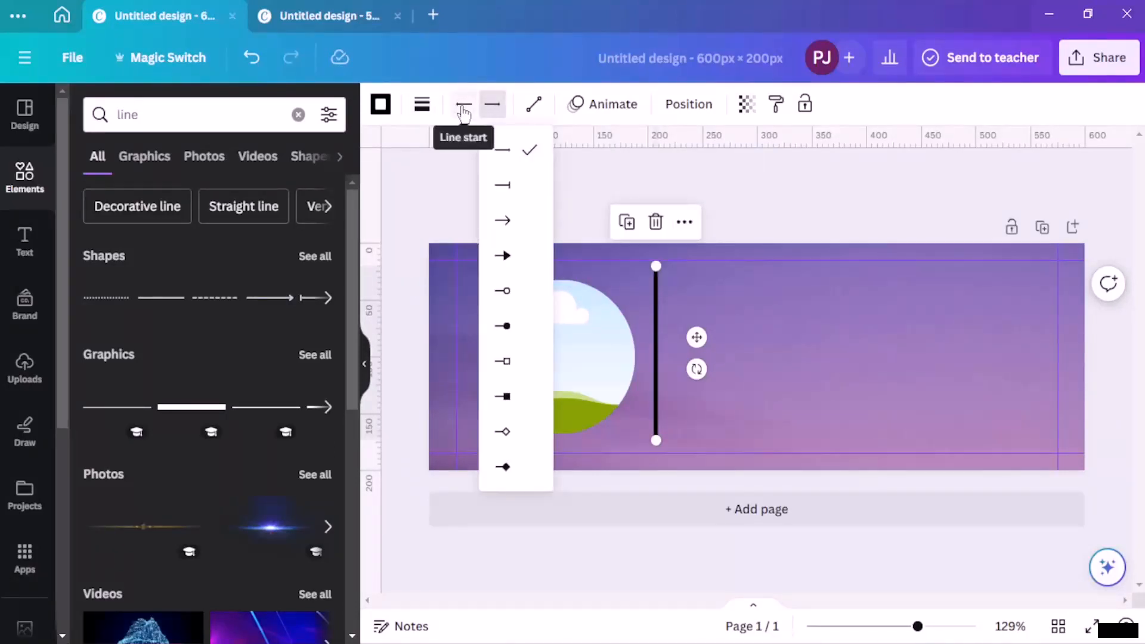
{"action": "left_click", "coordinate": [464, 105]}
{"action": "left_click", "coordinate": [492, 104]}
{"action": "left_click", "coordinate": [543, 108]}
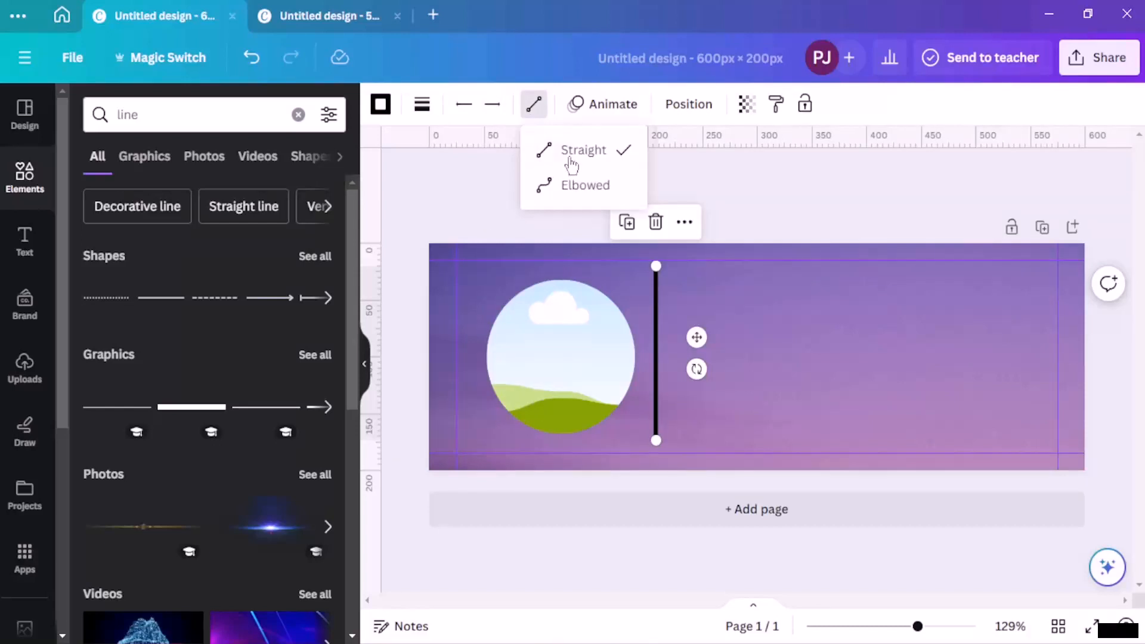
Step: Set the divider line's transparency to about 65
{"action": "left_click", "coordinate": [746, 105]}
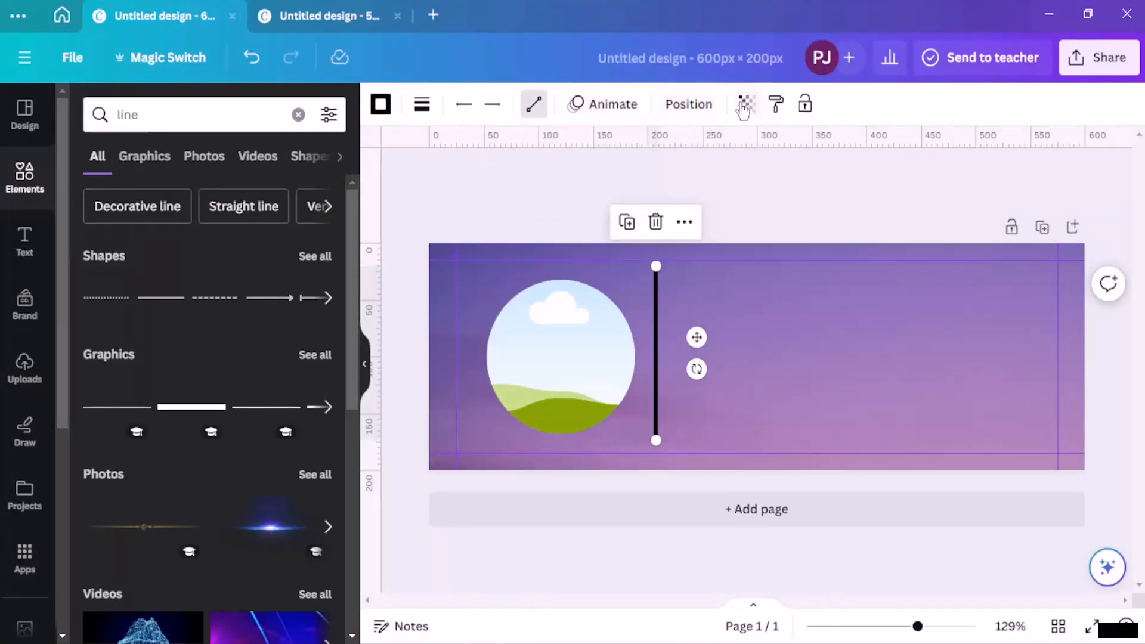
{"action": "left_click_drag", "start_coordinate": [708, 177], "coordinate": [690, 174]}
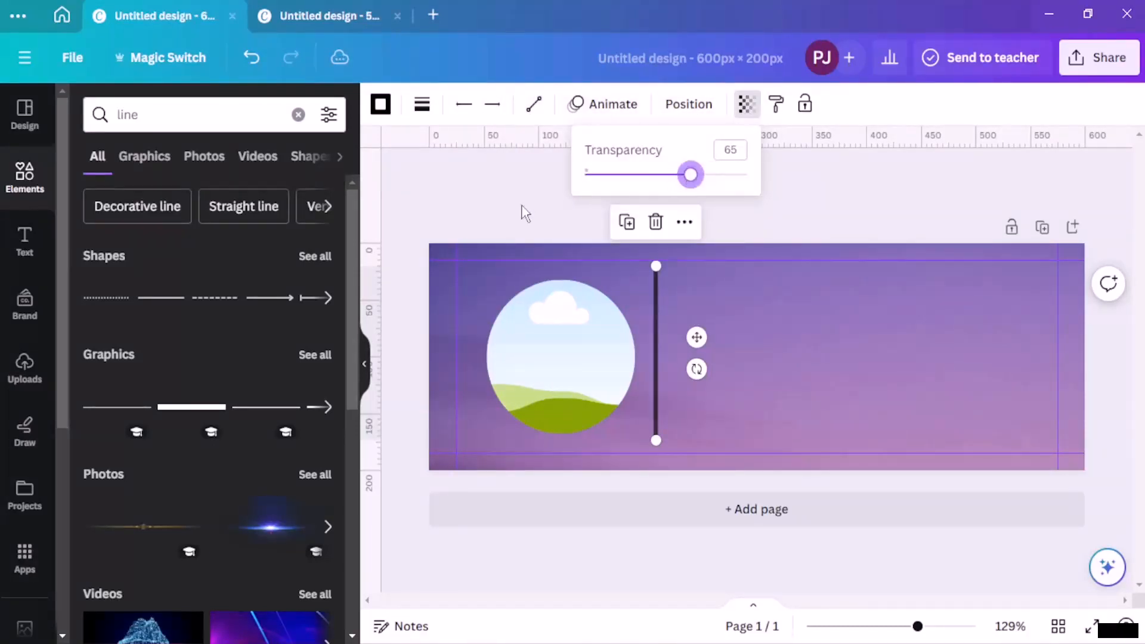
{"action": "left_click", "coordinate": [511, 215]}
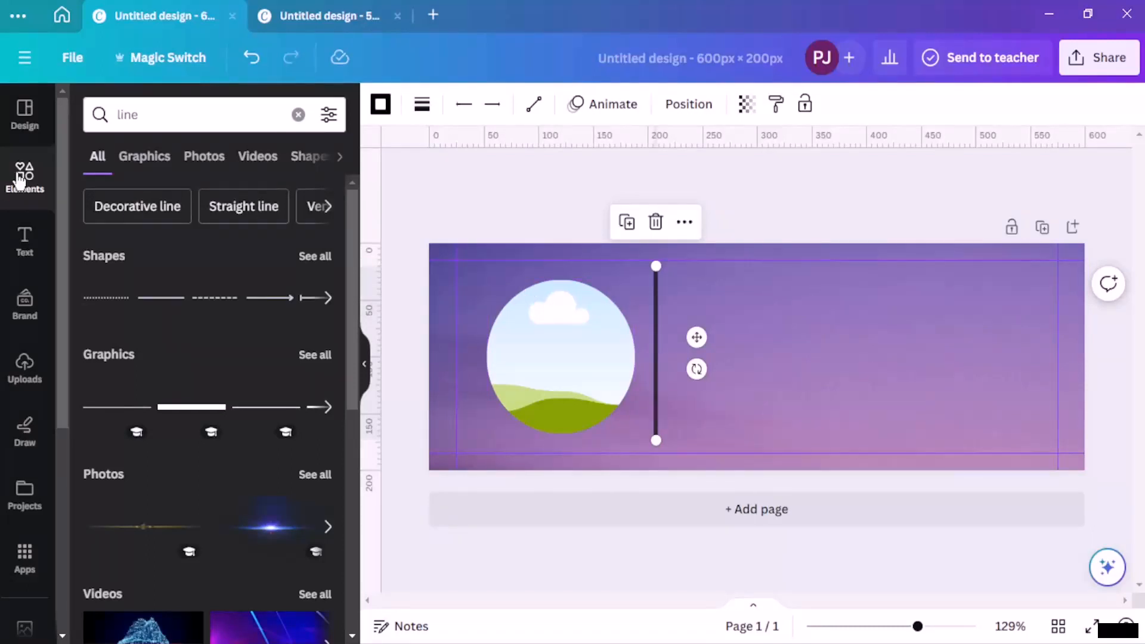
Step: Clear the line search and nudge the divider slightly lower to align with the circle
{"action": "left_click", "coordinate": [24, 175]}
{"action": "left_click", "coordinate": [193, 128]}
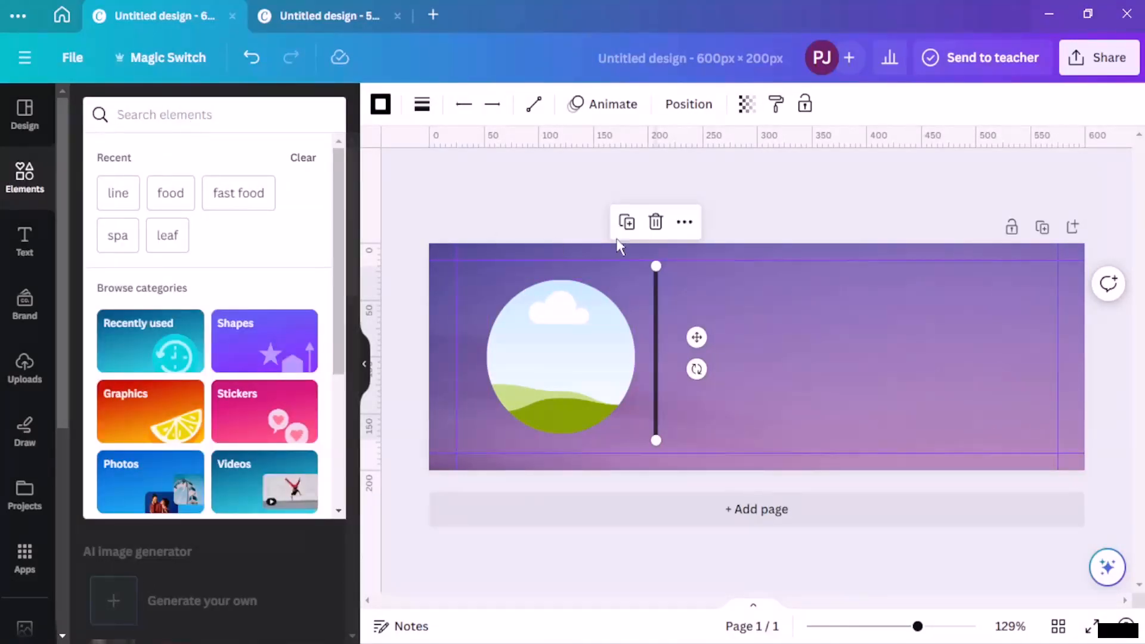
{"action": "left_click", "coordinate": [681, 300]}
{"action": "left_click", "coordinate": [656, 321]}
{"action": "left_click_drag", "start_coordinate": [656, 320], "coordinate": [656, 324]}
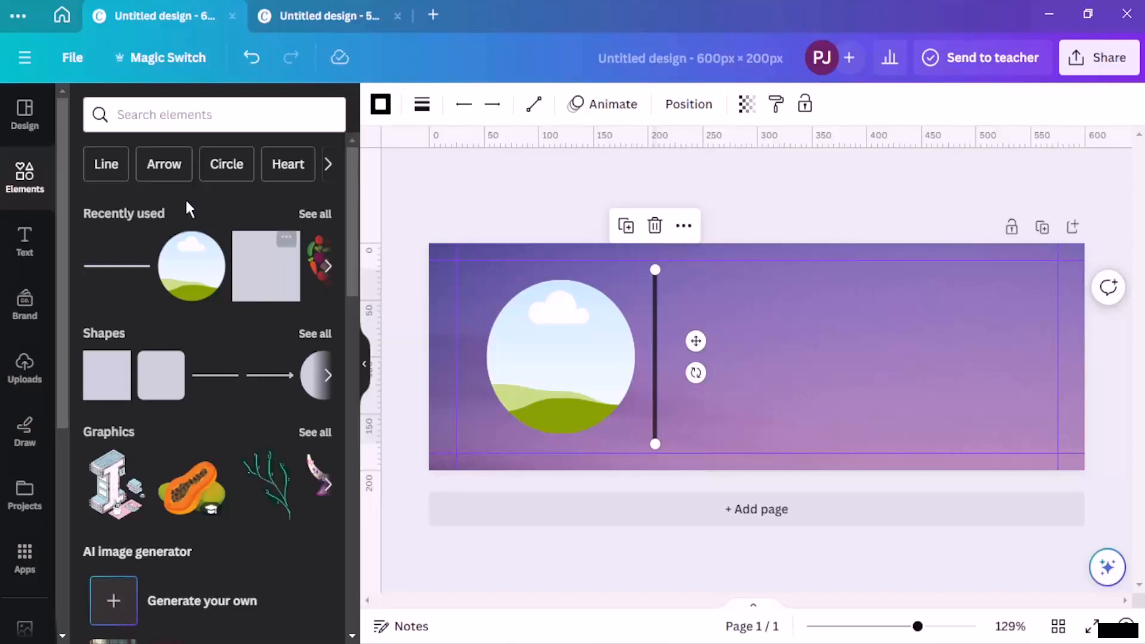
{"action": "left_click", "coordinate": [236, 115]}
{"action": "left_click", "coordinate": [529, 192]}
{"action": "left_click", "coordinate": [205, 115]}
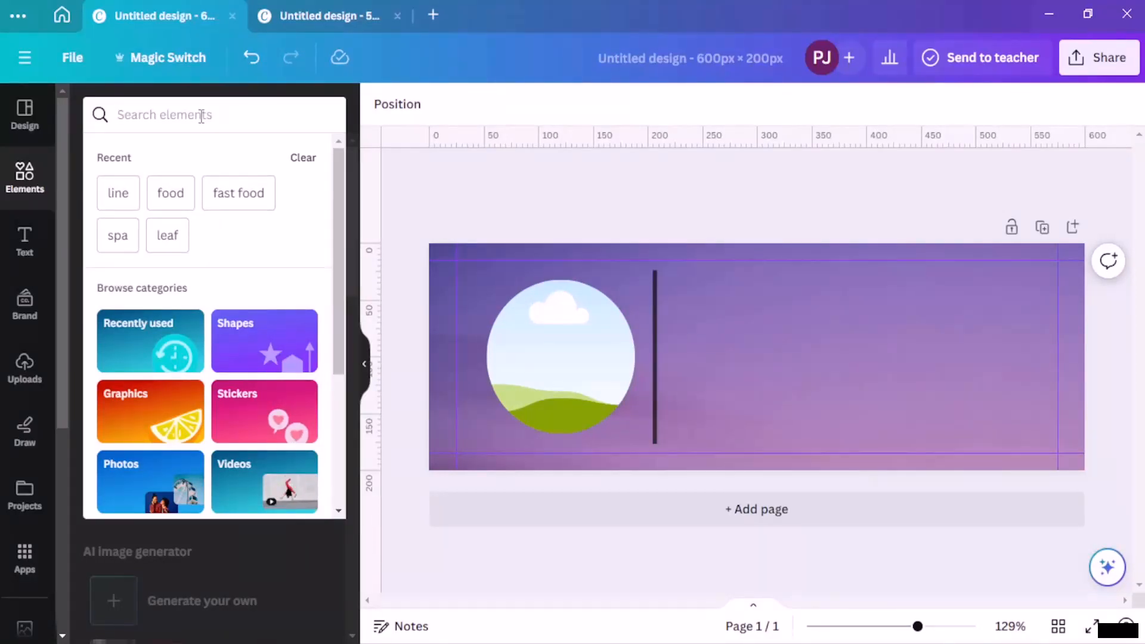
Step: Search elements for 'entrepreneur', filter to Photos, and scroll through the portrait results
{"action": "type", "text": "entre"}
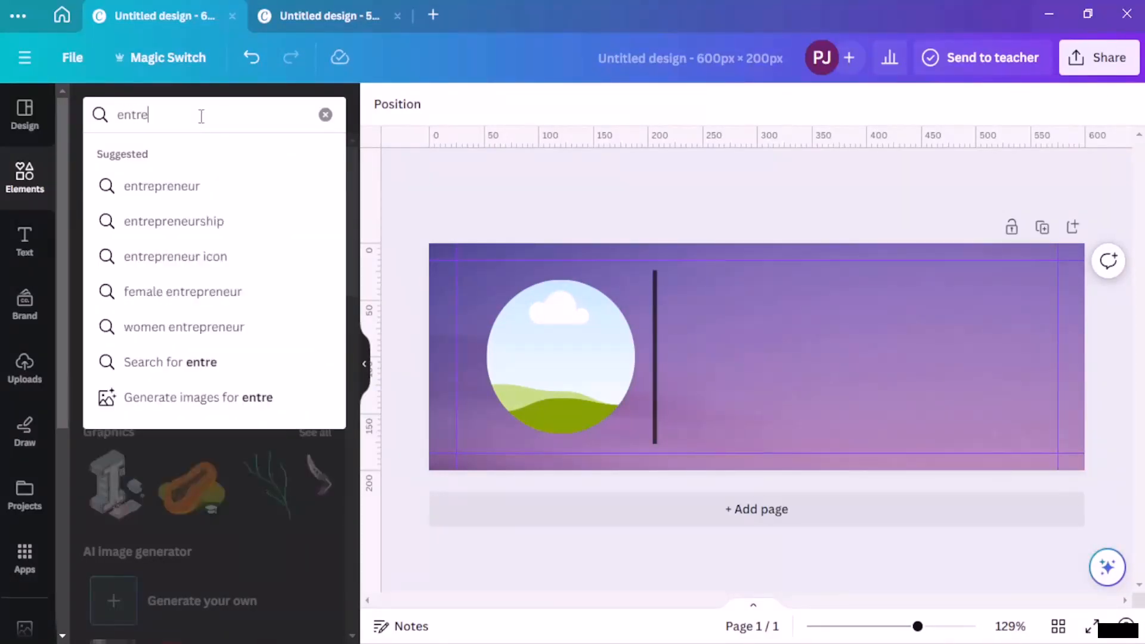
{"action": "left_click", "coordinate": [190, 186]}
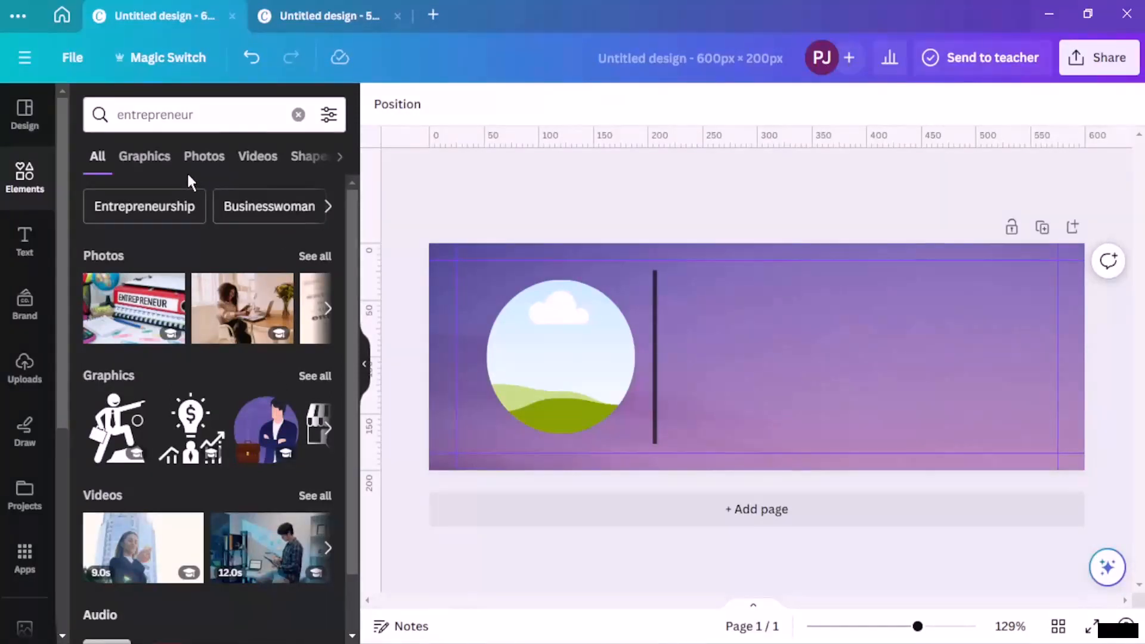
{"action": "left_click", "coordinate": [216, 163]}
{"action": "scroll", "coordinate": [256, 250], "scroll_direction": "down", "scroll_amount": 1}
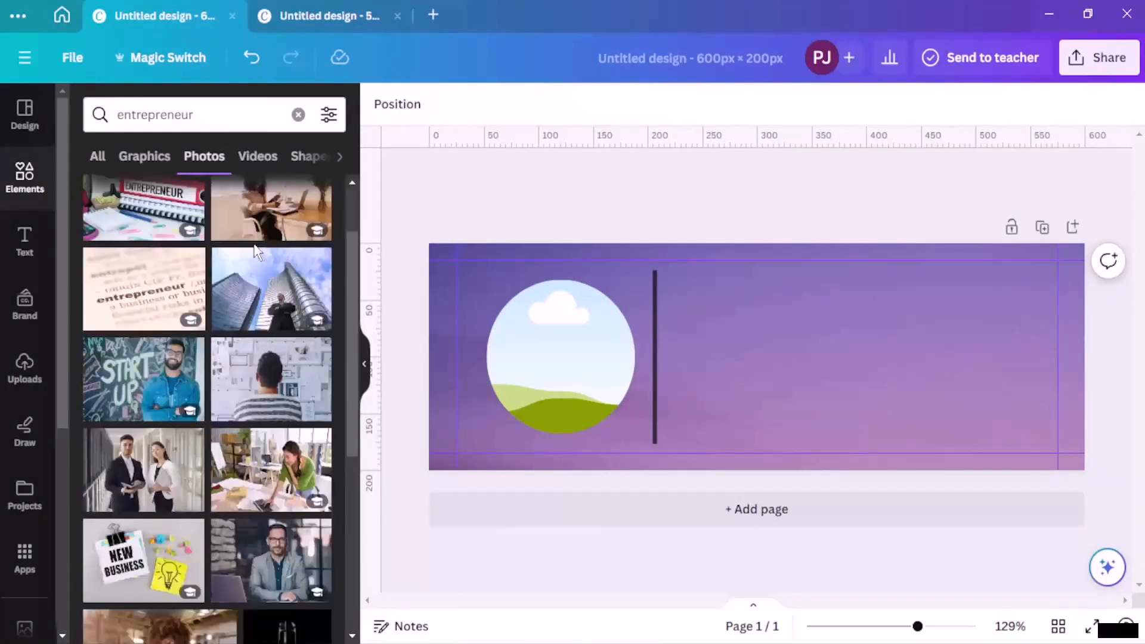
{"action": "scroll", "coordinate": [256, 379], "scroll_direction": "down", "scroll_amount": 5}
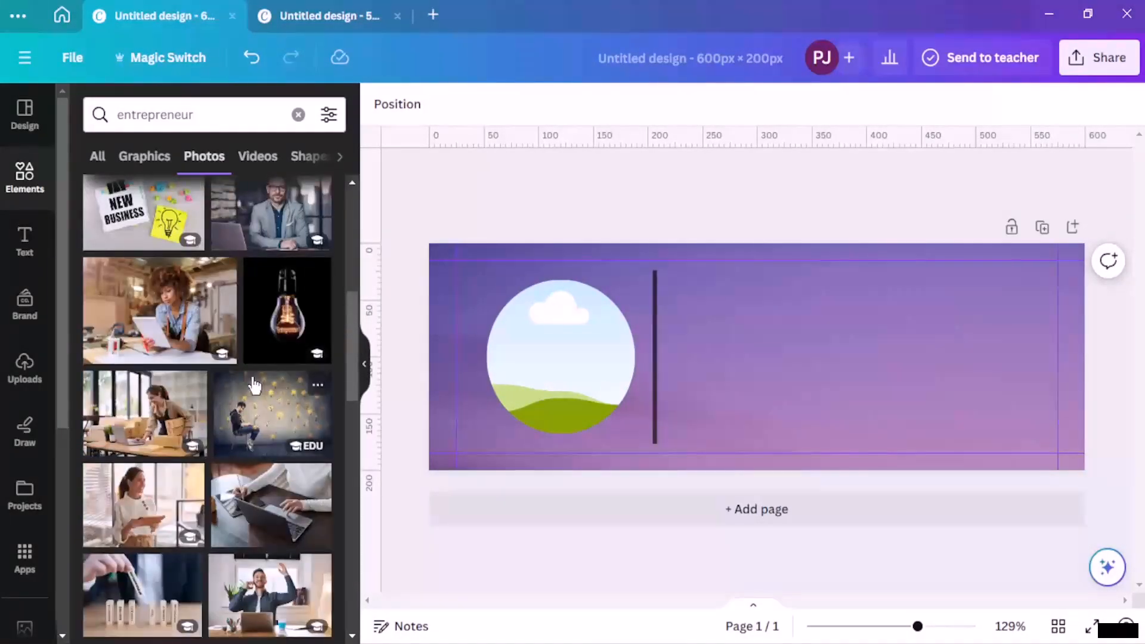
{"action": "scroll", "coordinate": [253, 385], "scroll_direction": "down", "scroll_amount": 4}
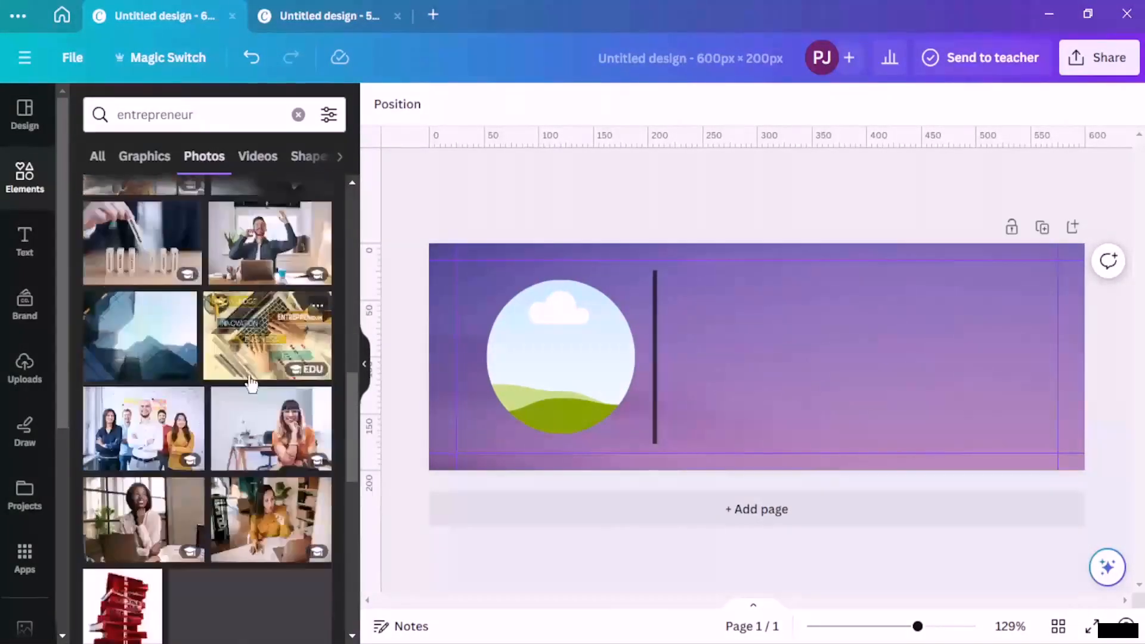
{"action": "scroll", "coordinate": [251, 385], "scroll_direction": "down", "scroll_amount": 5}
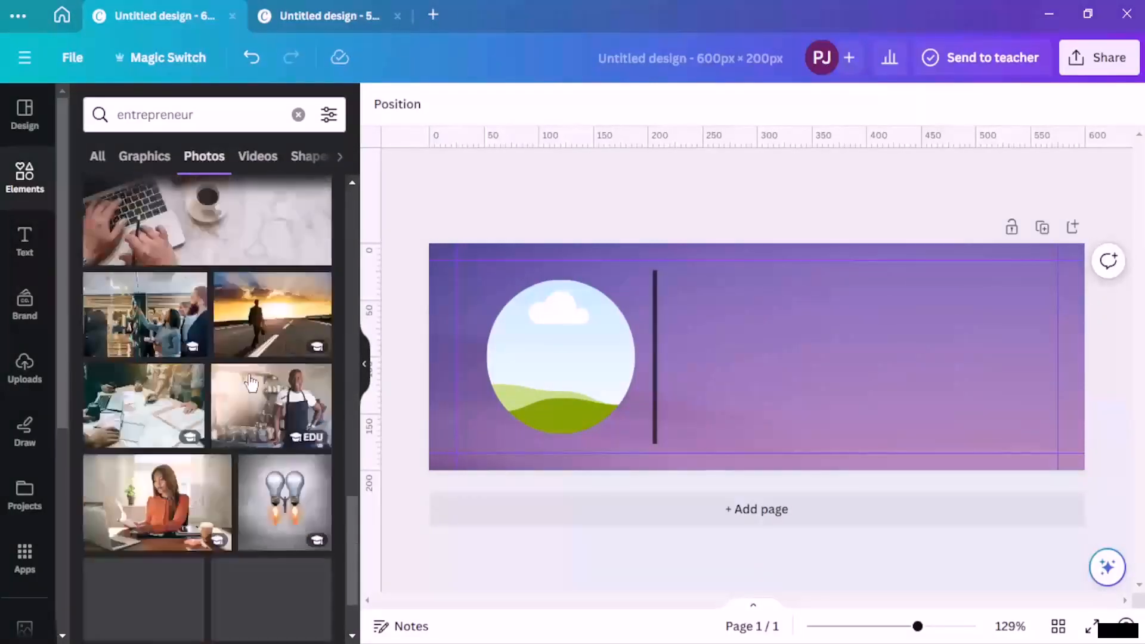
{"action": "scroll", "coordinate": [251, 382], "scroll_direction": "down", "scroll_amount": 5}
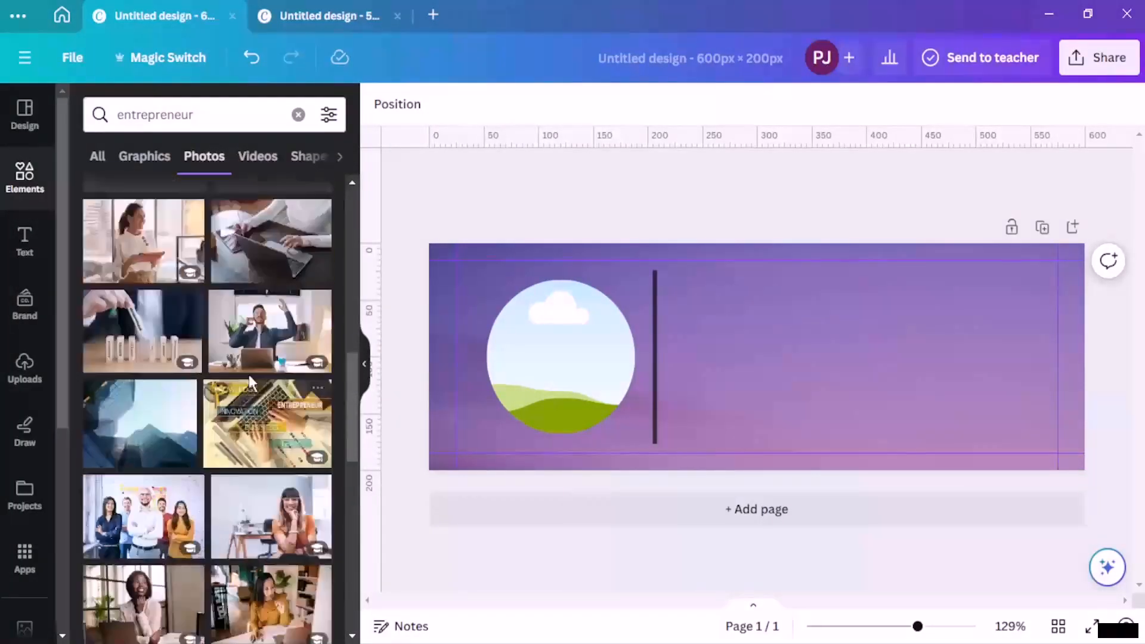
{"action": "scroll", "coordinate": [250, 382], "scroll_direction": "up", "scroll_amount": 4}
{"action": "scroll", "coordinate": [251, 382], "scroll_direction": "up", "scroll_amount": 2}
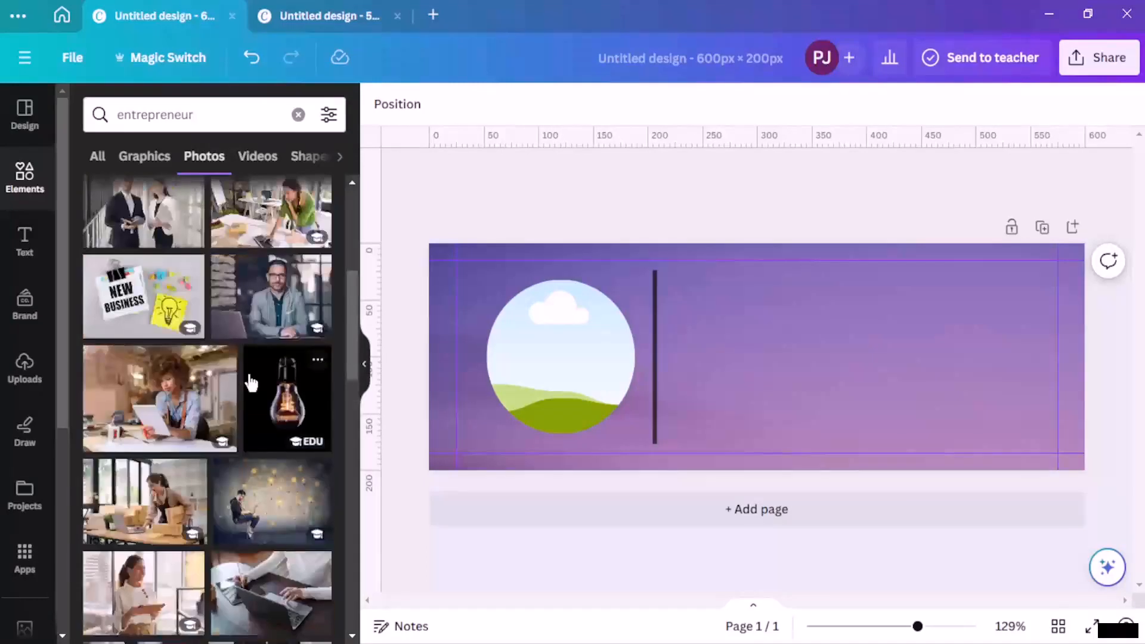
Step: Add the grey-suited businessman portrait, remove its background with BG Remover, and drop it into the circle frame
{"action": "left_click", "coordinate": [237, 305]}
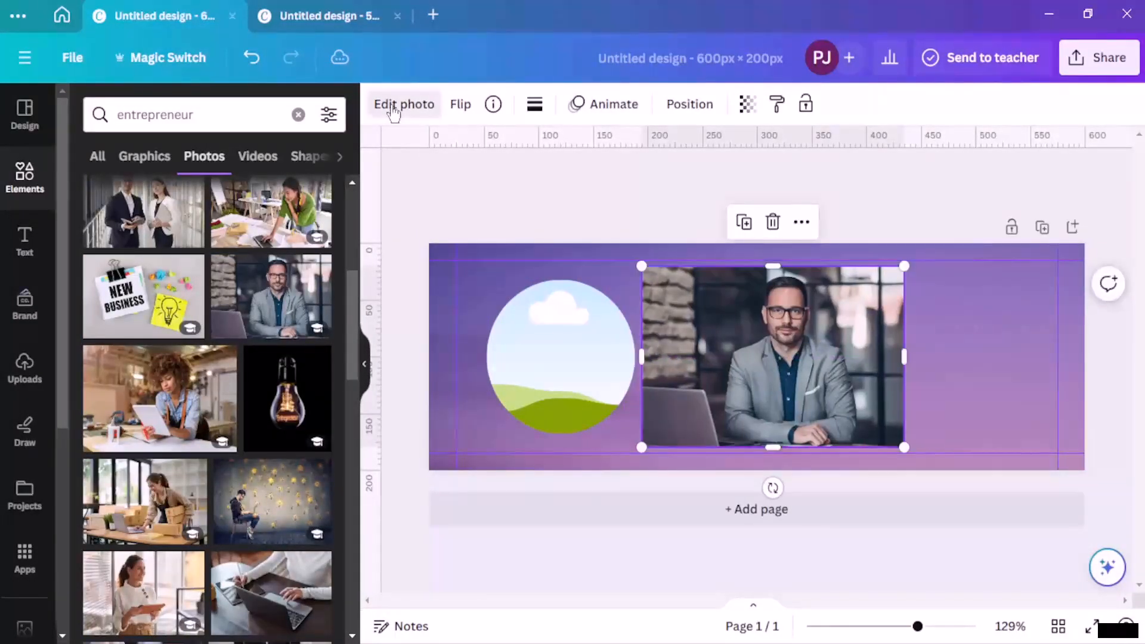
{"action": "left_click", "coordinate": [393, 105]}
{"action": "left_click", "coordinate": [129, 256]}
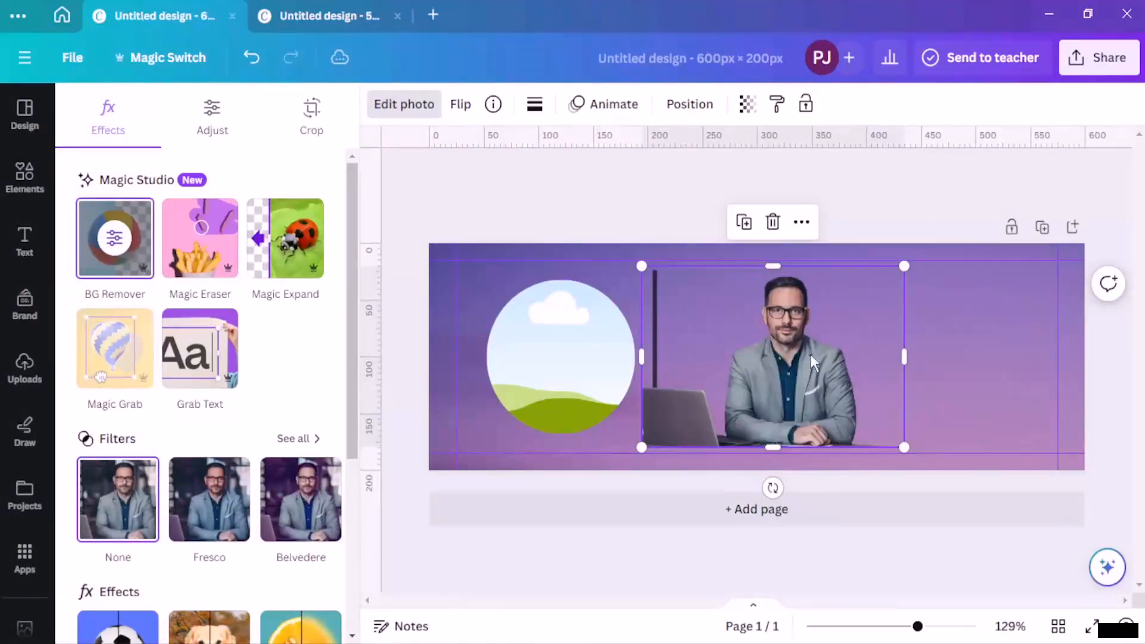
{"action": "left_click_drag", "start_coordinate": [810, 354], "coordinate": [610, 392]}
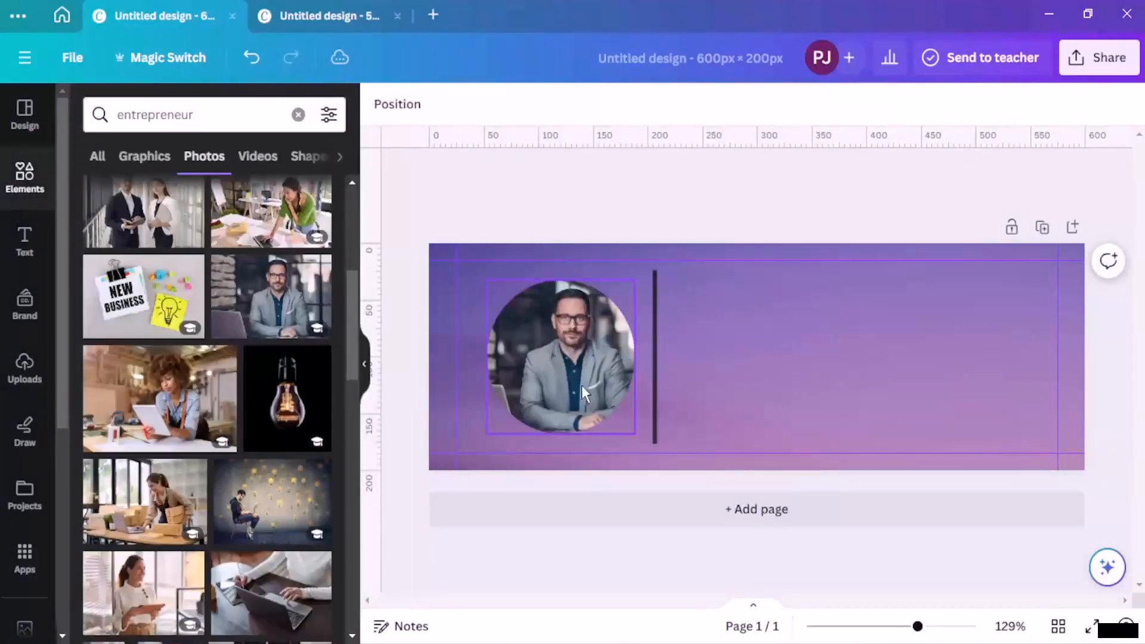
{"action": "left_click", "coordinate": [581, 388]}
{"action": "left_click", "coordinate": [471, 214]}
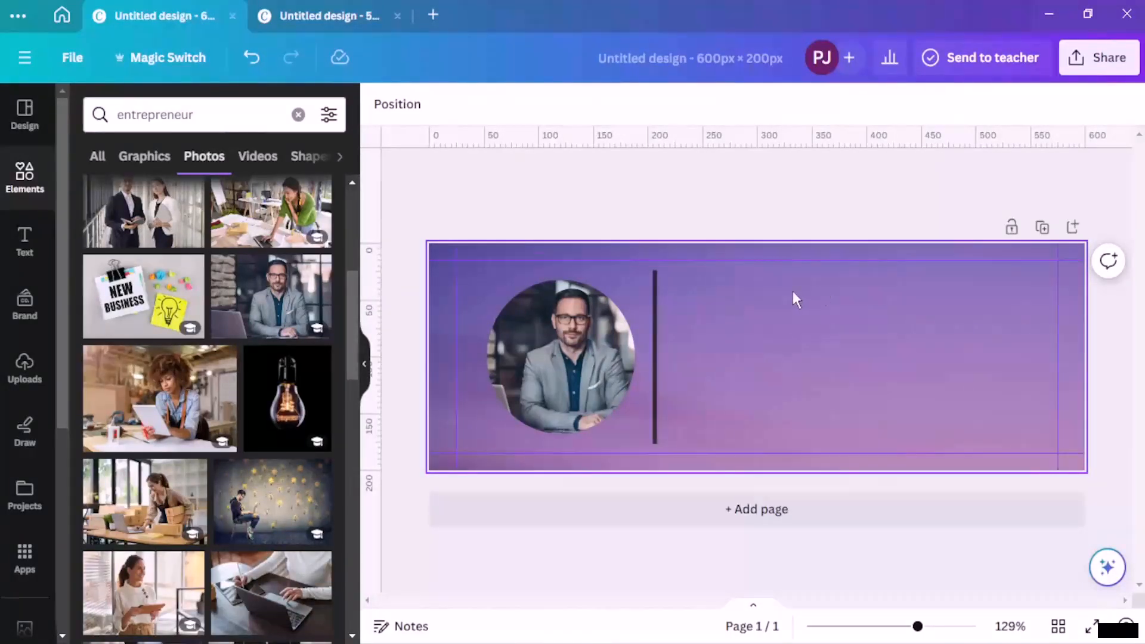
Step: Add a 'General Manager' text box at size 16 and move it beside the divider line
{"action": "left_click", "coordinate": [25, 240]}
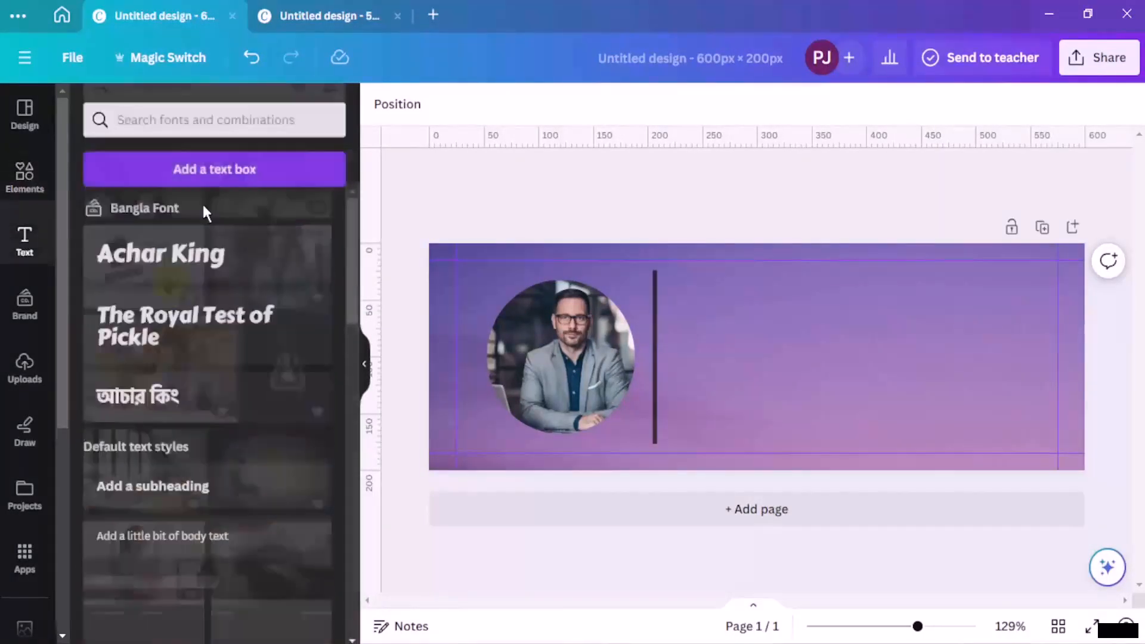
{"action": "left_click", "coordinate": [203, 165]}
{"action": "key", "text": "BackSpace"}
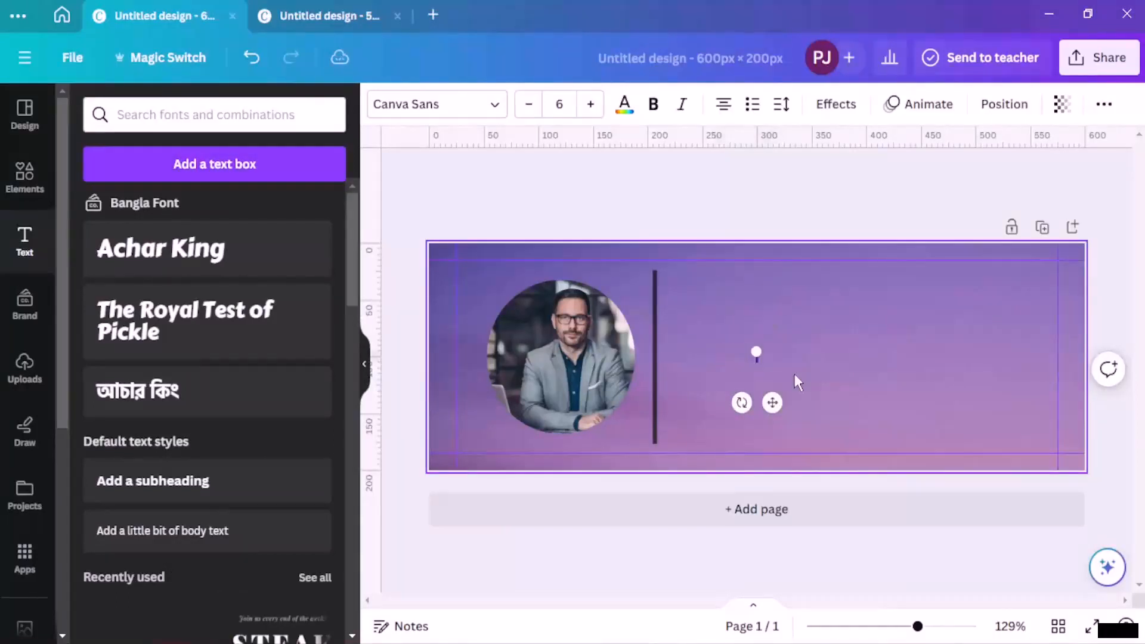
{"action": "type", "text": "Genera"}
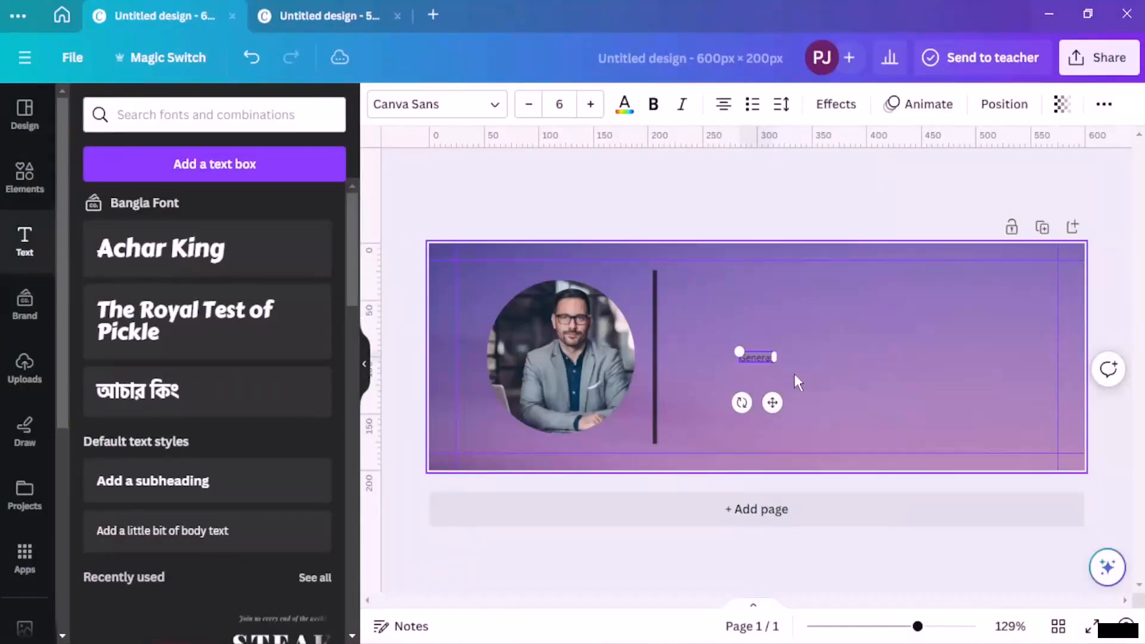
{"action": "type", "text": "tl Manage"}
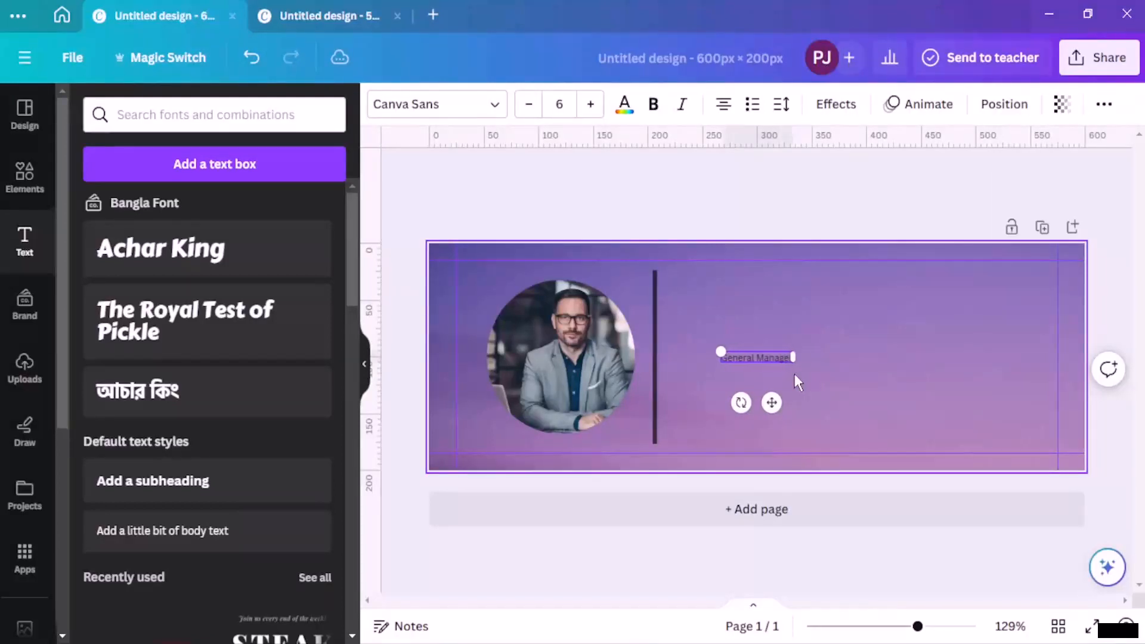
{"action": "left_click", "coordinate": [798, 382]}
{"action": "double_click", "coordinate": [779, 365]}
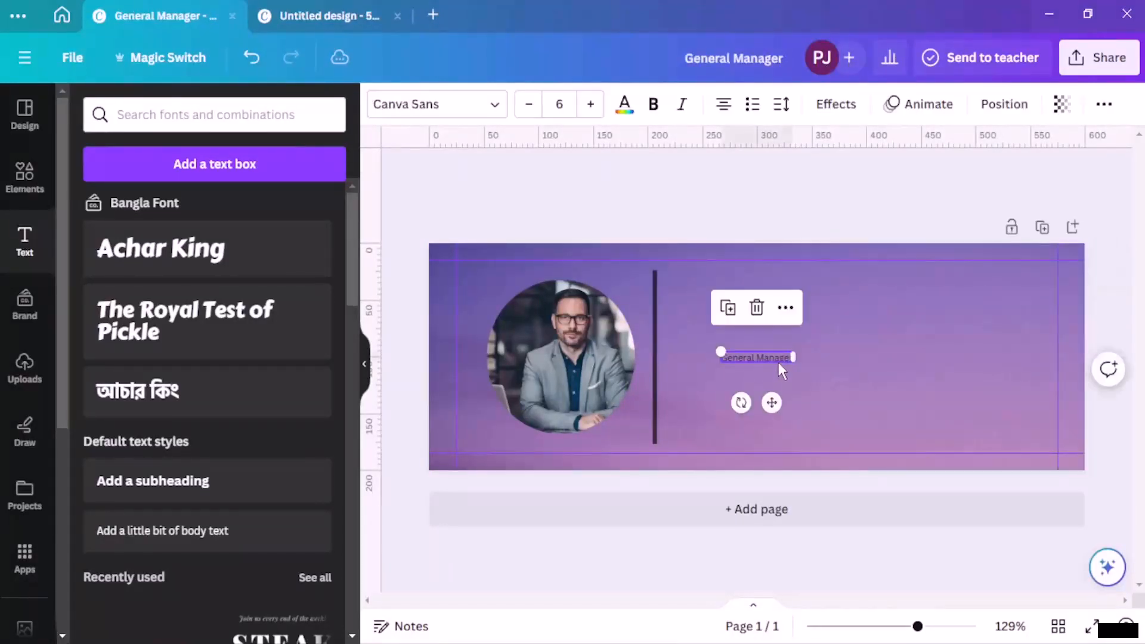
{"action": "left_click", "coordinate": [591, 104]}
{"action": "left_click", "coordinate": [591, 104]}
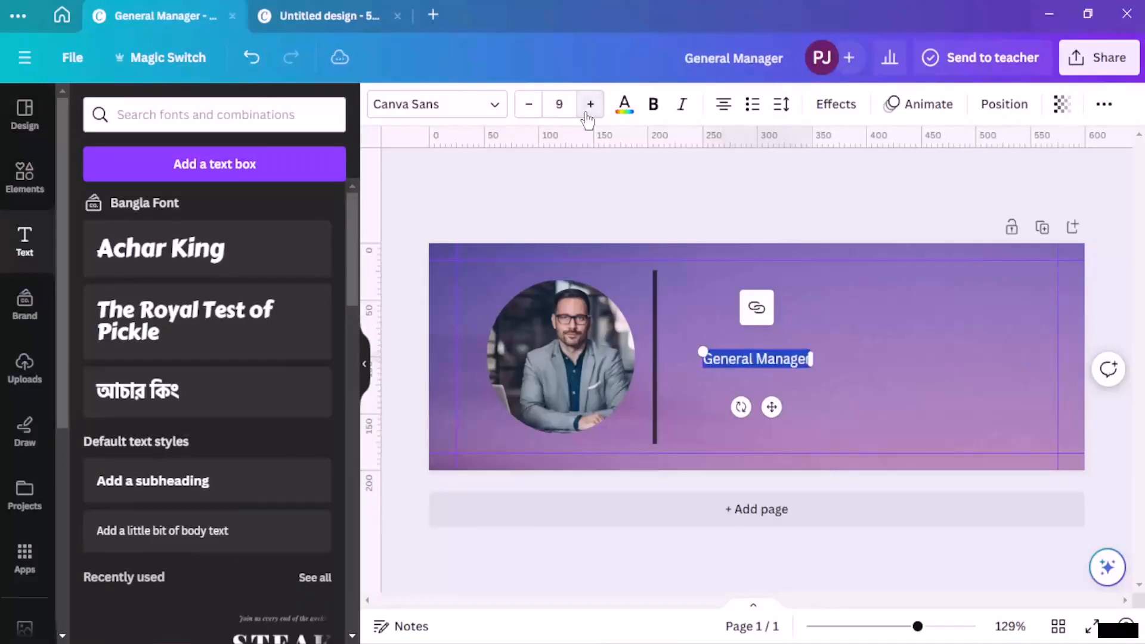
{"action": "left_click", "coordinate": [590, 105]}
{"action": "left_click", "coordinate": [590, 104]}
{"action": "left_click", "coordinate": [775, 388]}
{"action": "left_click", "coordinate": [775, 367]}
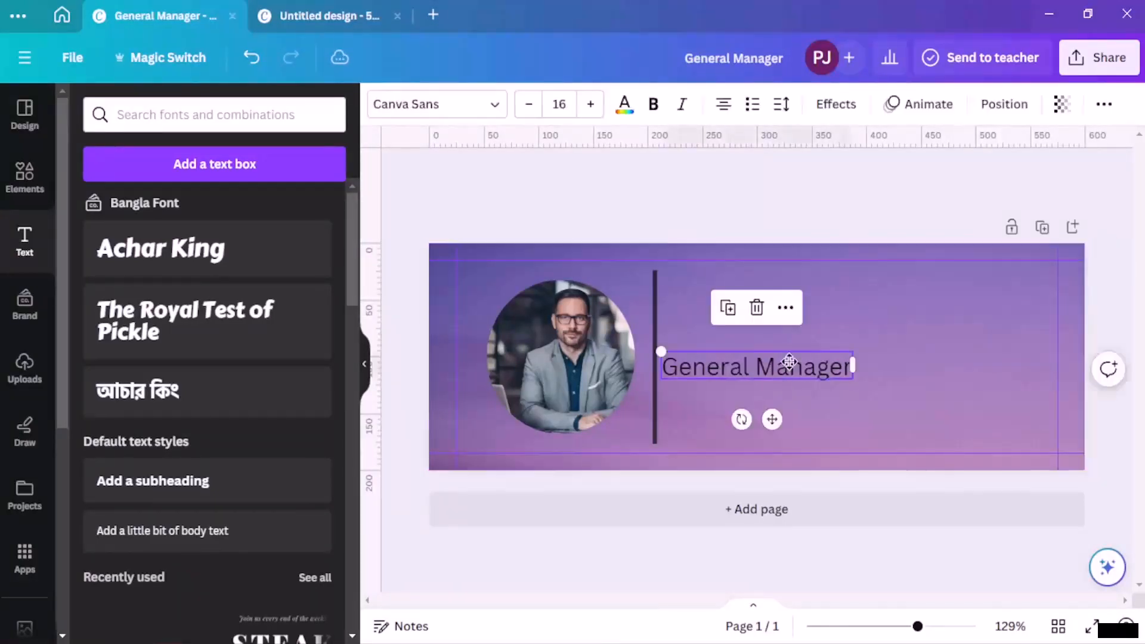
{"action": "left_click_drag", "start_coordinate": [775, 367], "coordinate": [791, 302]}
Step: Change the title font to Kollektif from the Corporate fonts and lower it beside the divider
{"action": "double_click", "coordinate": [796, 301]}
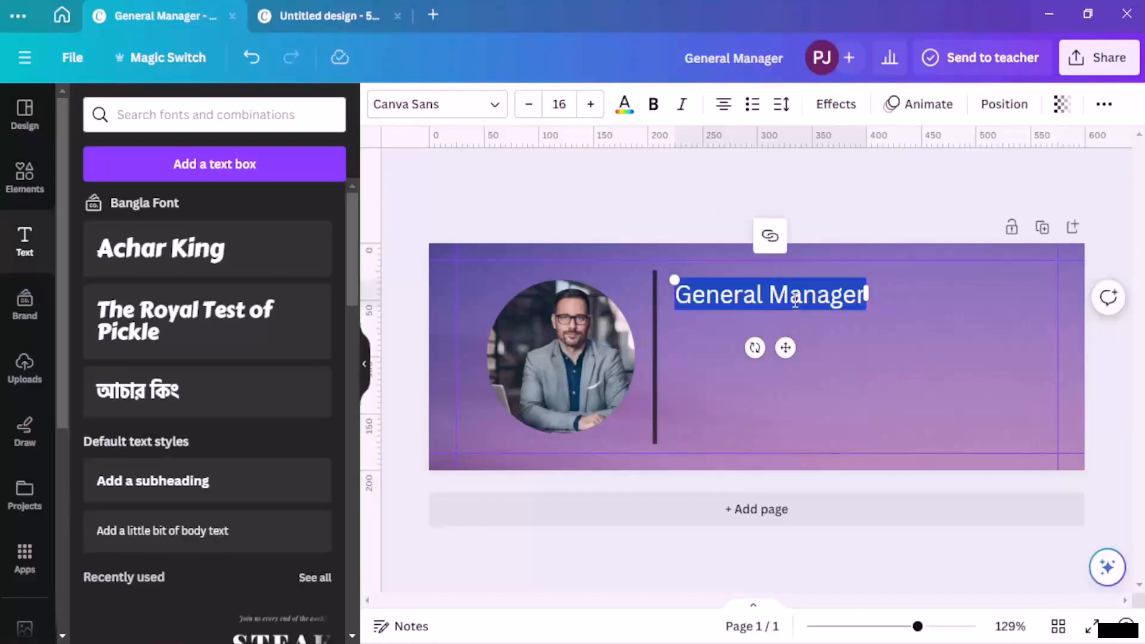
{"action": "left_click", "coordinate": [481, 104]}
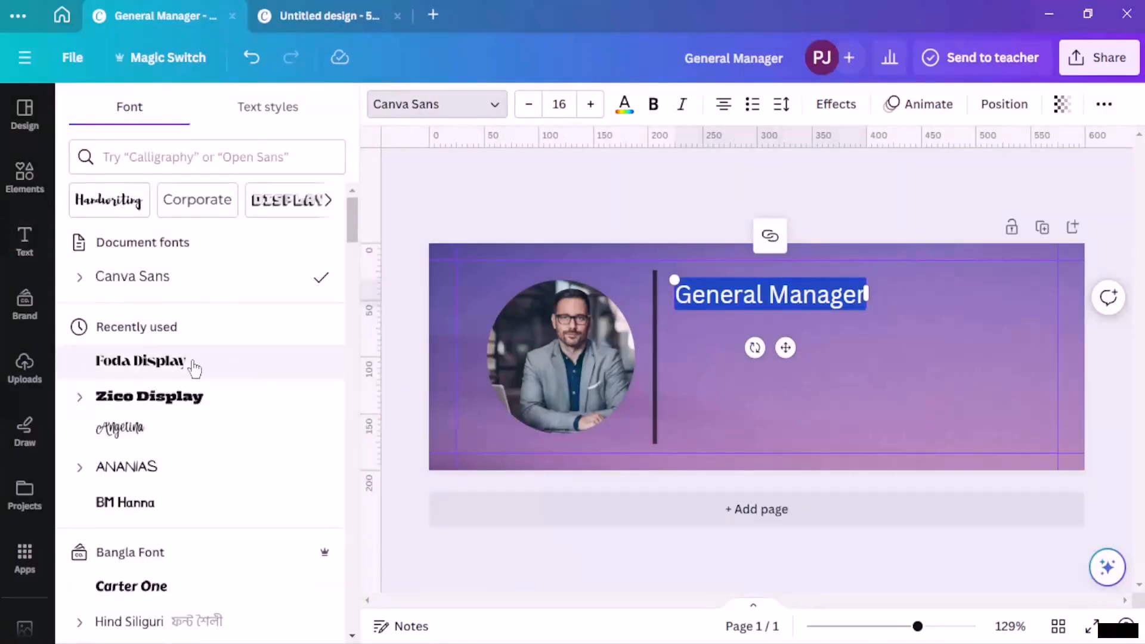
{"action": "scroll", "coordinate": [167, 361], "scroll_direction": "down", "scroll_amount": 5}
{"action": "scroll", "coordinate": [177, 372], "scroll_direction": "up", "scroll_amount": 5}
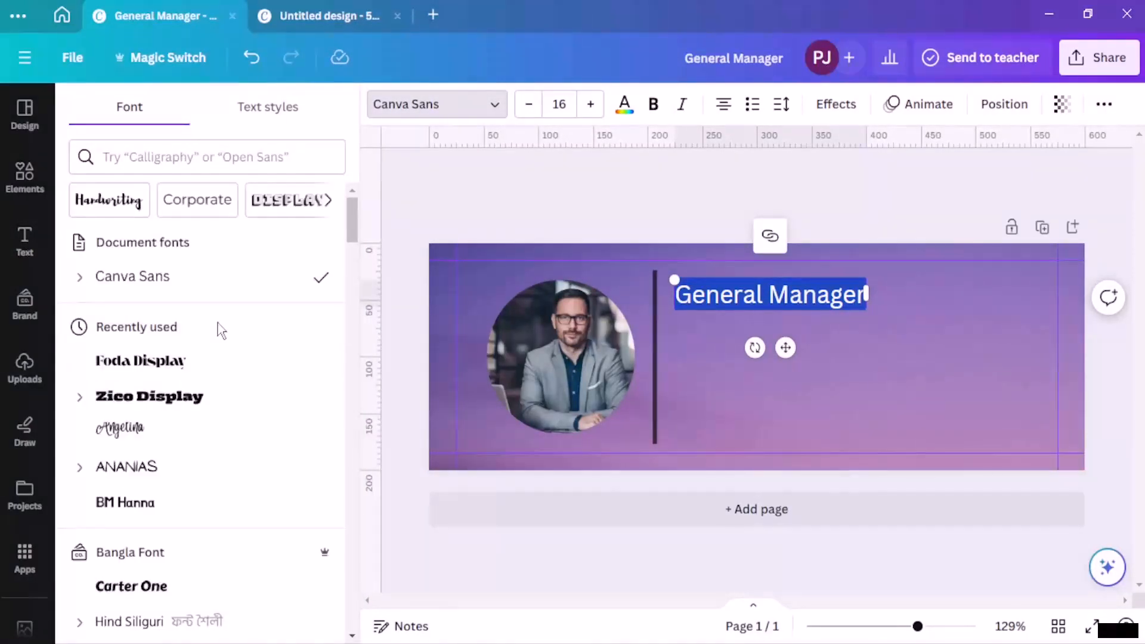
{"action": "left_click", "coordinate": [205, 200]}
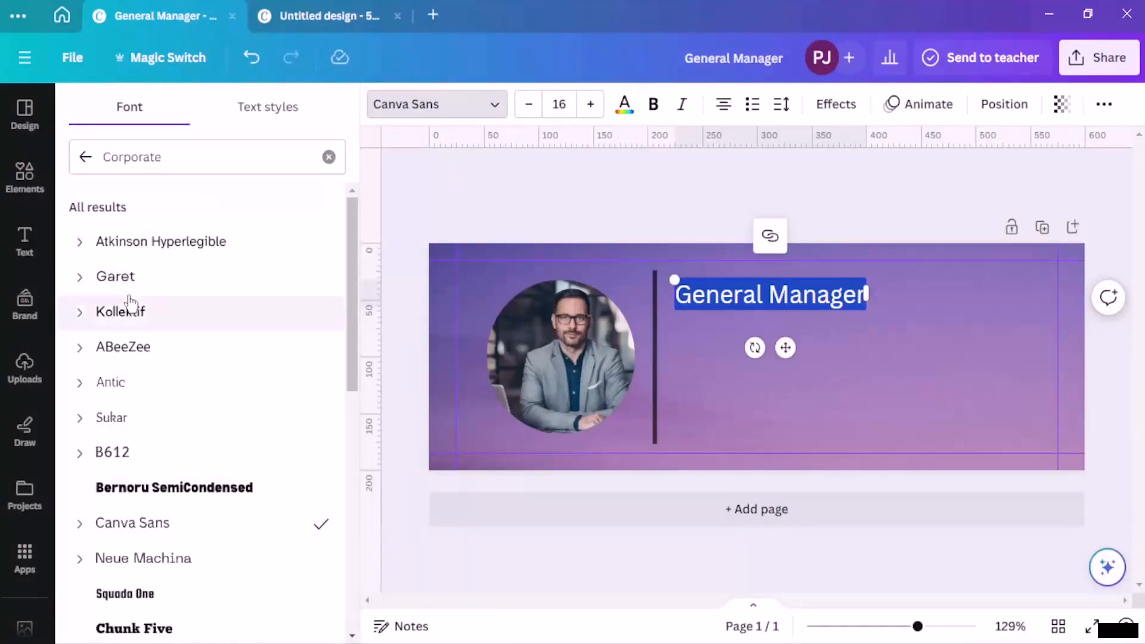
{"action": "left_click", "coordinate": [120, 311]}
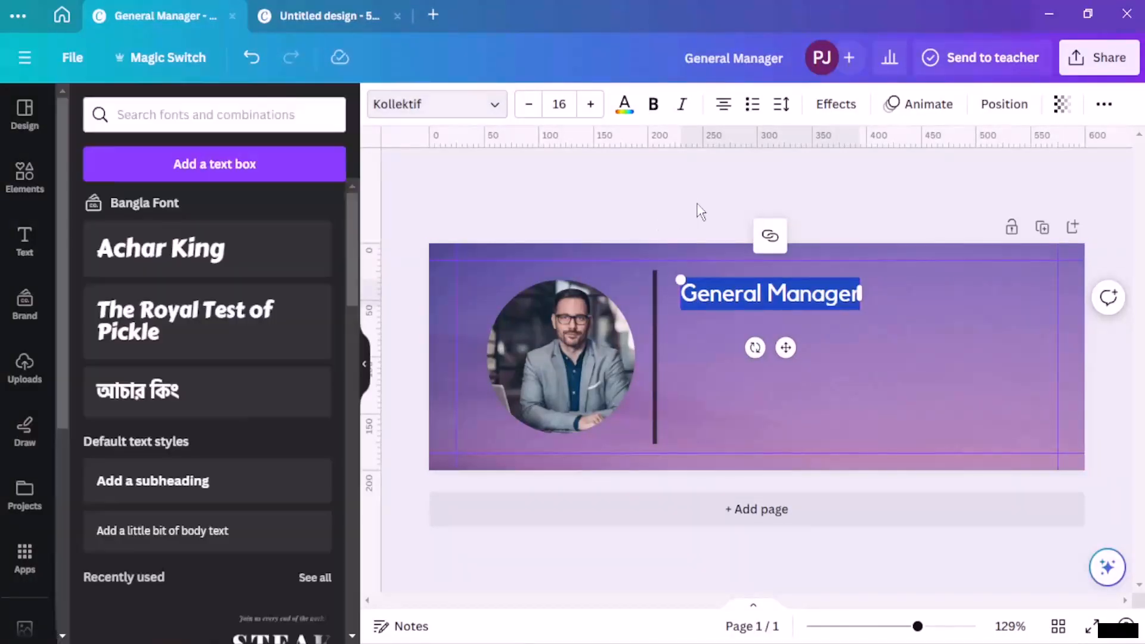
{"action": "left_click", "coordinate": [922, 291]}
{"action": "left_click_drag", "start_coordinate": [833, 295], "coordinate": [832, 322]}
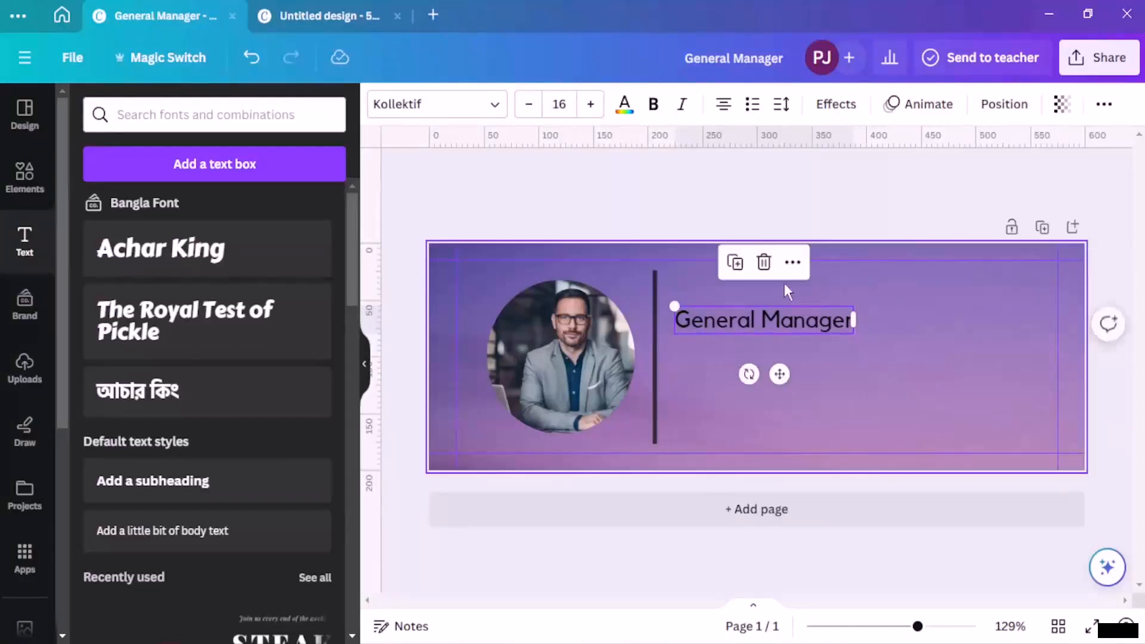
Step: Duplicate the General Manager title, place the copy above it, and enlarge its font
{"action": "left_click", "coordinate": [734, 262]}
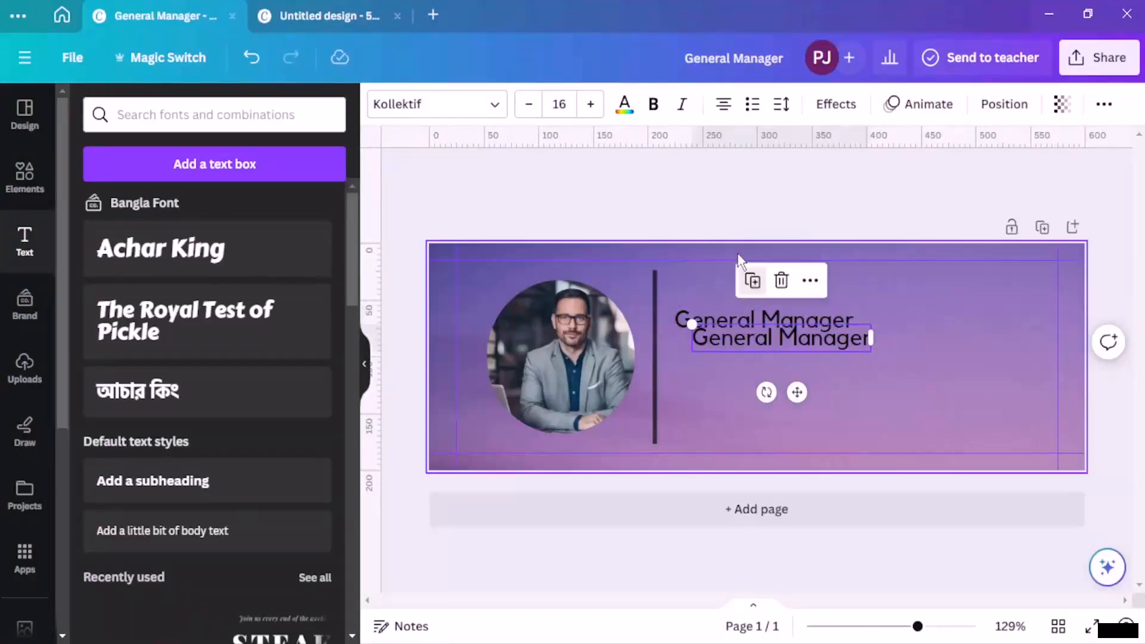
{"action": "left_click_drag", "start_coordinate": [806, 344], "coordinate": [792, 290]}
{"action": "left_click", "coordinate": [851, 283]}
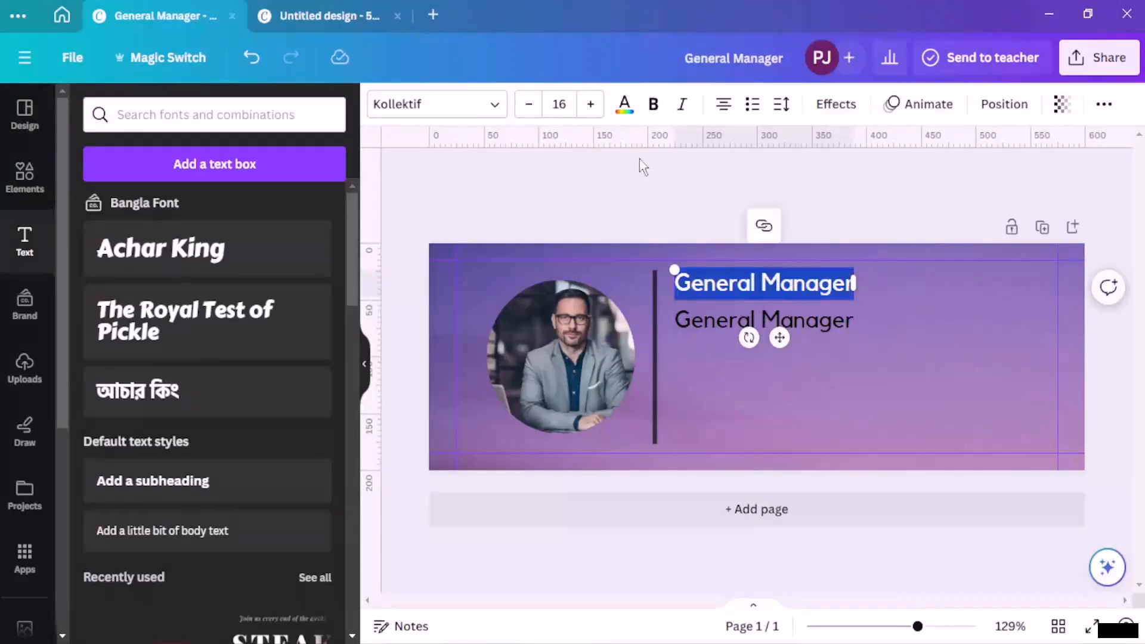
{"action": "left_click", "coordinate": [590, 104]}
{"action": "left_click", "coordinate": [590, 104]}
{"action": "left_click", "coordinate": [591, 104]}
{"action": "left_click", "coordinate": [591, 104]}
{"action": "left_click", "coordinate": [591, 103]}
{"action": "left_click", "coordinate": [590, 103]}
{"action": "left_click_drag", "start_coordinate": [736, 299], "coordinate": [769, 292]}
Step: Replace the copy's text with the person's full name, left-align it, and move it beside the divider
{"action": "left_click", "coordinate": [834, 286]}
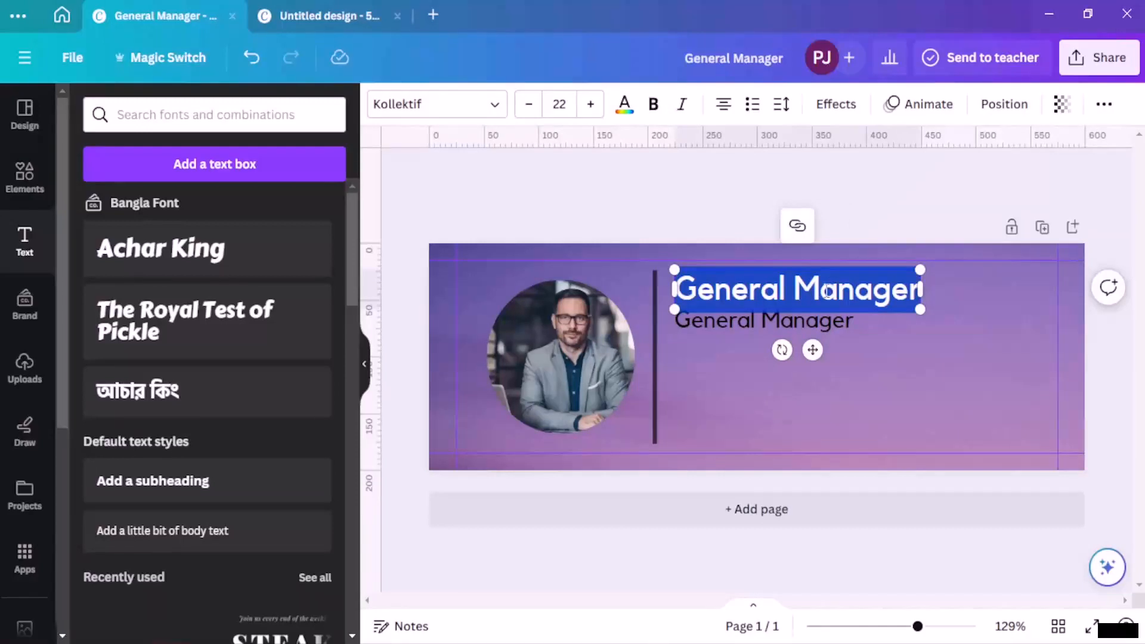
{"action": "key", "text": "BackSpace"}
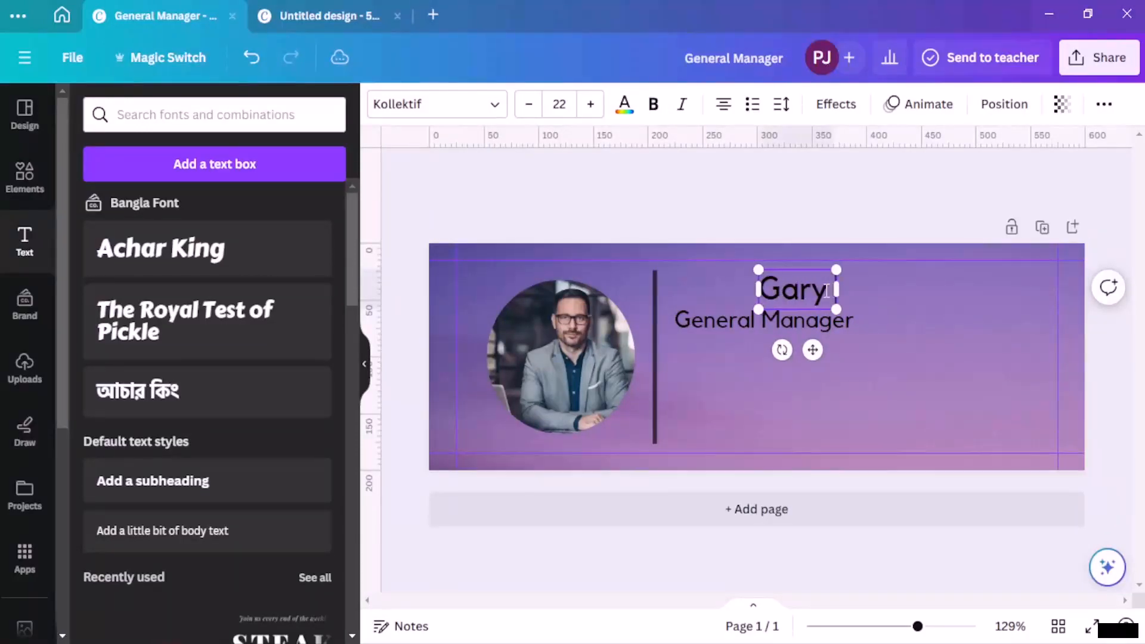
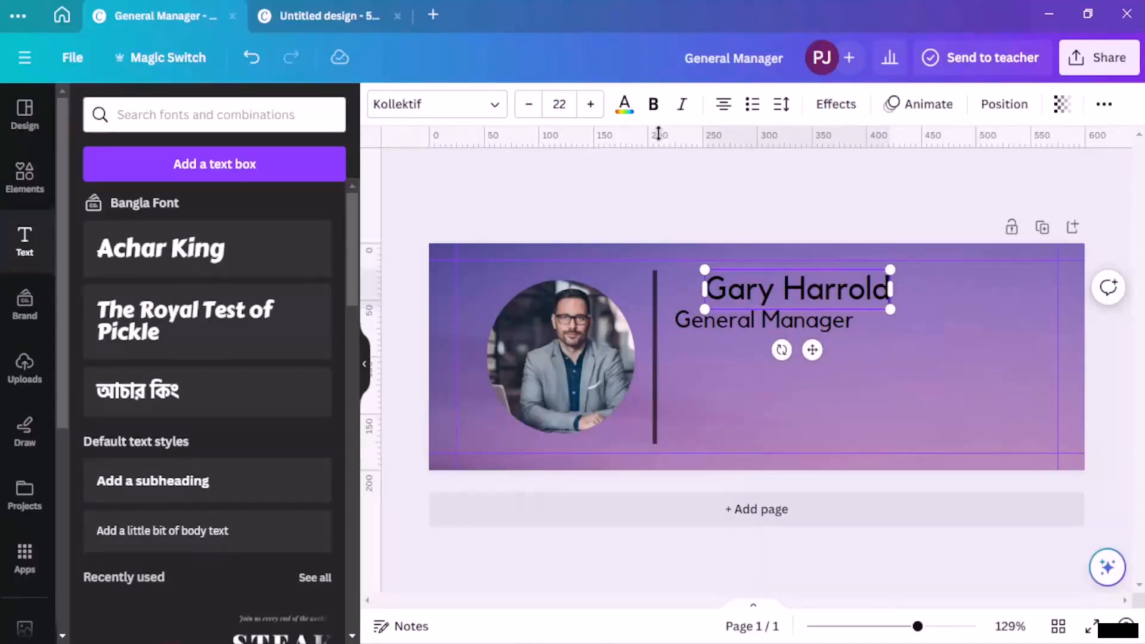
{"action": "left_click", "coordinate": [732, 107]}
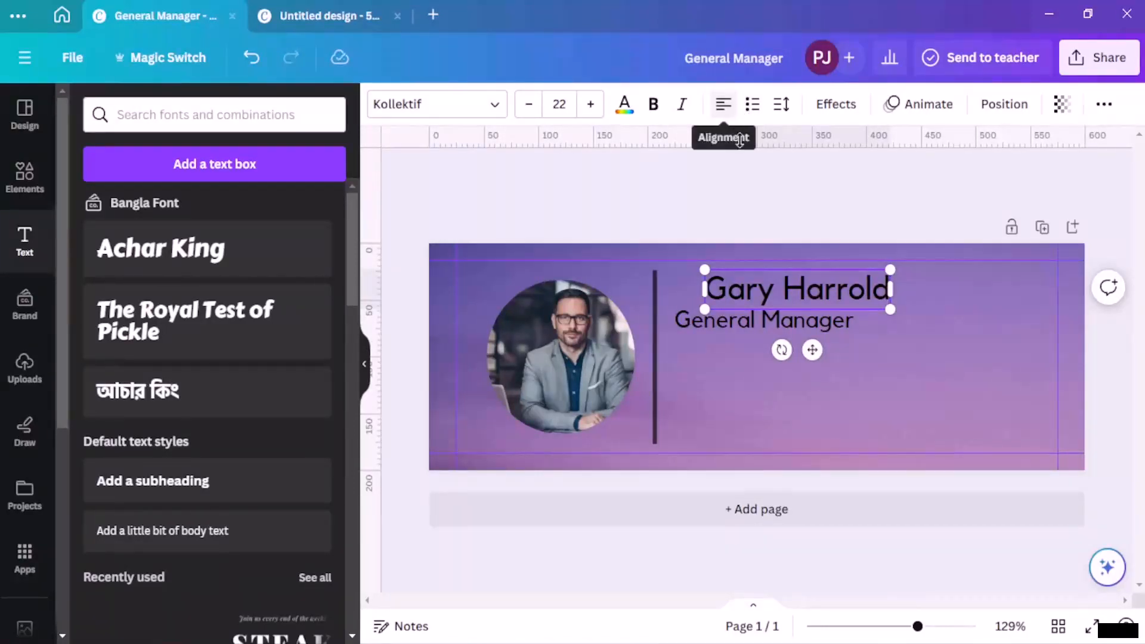
{"action": "left_click", "coordinate": [785, 260]}
{"action": "left_click", "coordinate": [814, 287]}
{"action": "left_click_drag", "start_coordinate": [814, 286], "coordinate": [791, 285]}
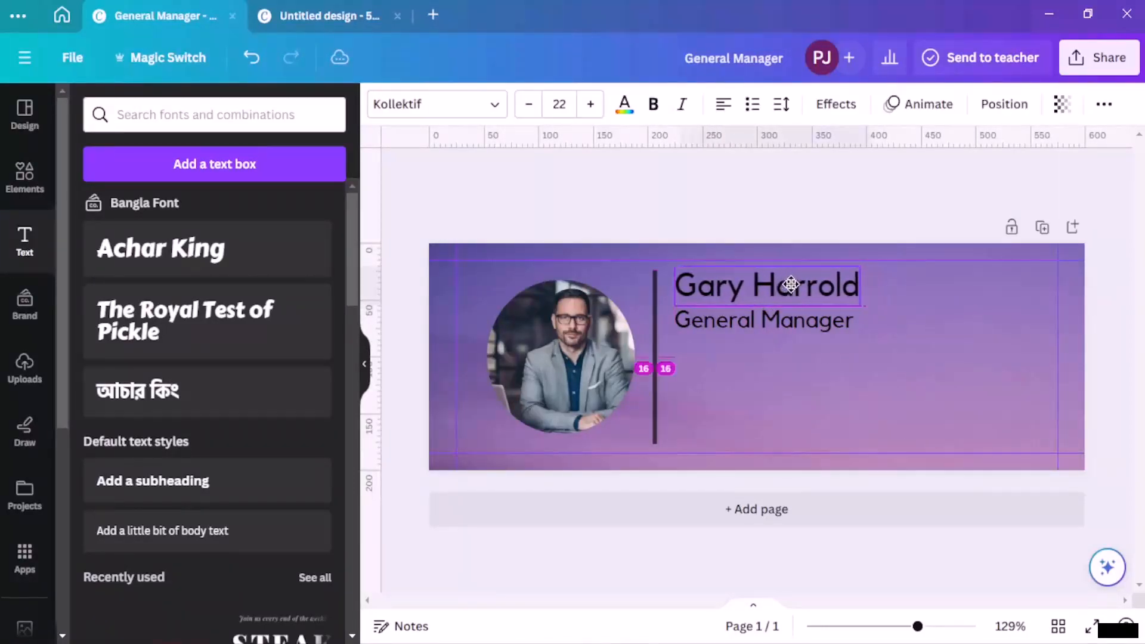
{"action": "left_click", "coordinate": [763, 245]}
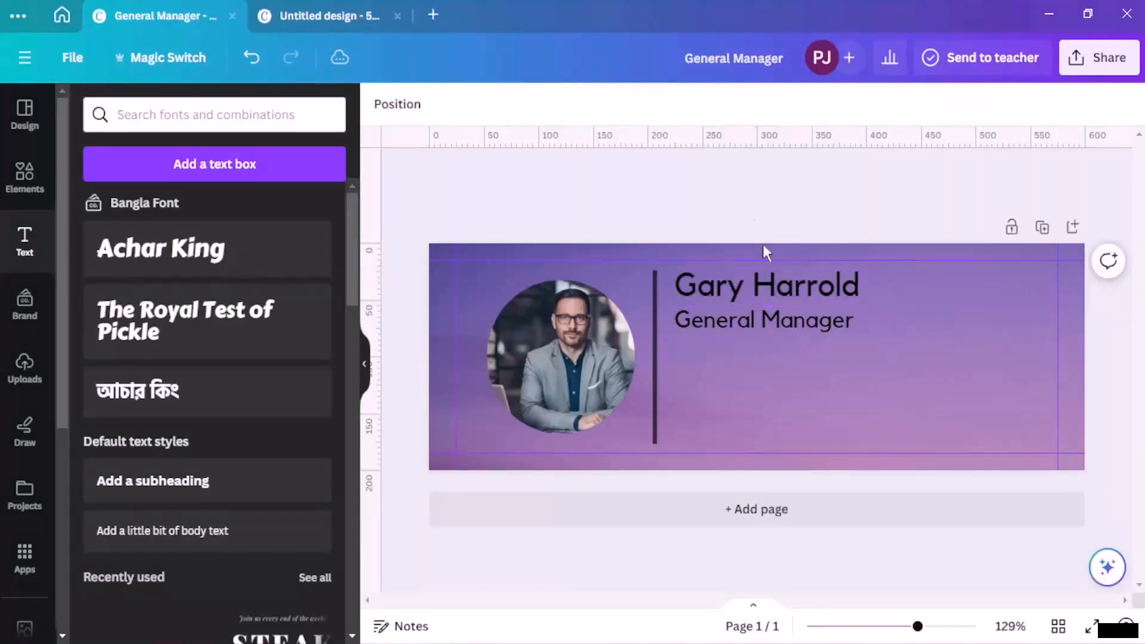
Step: Shrink General Manager to 13 pt and position it below the name heading
{"action": "left_click", "coordinate": [795, 314]}
{"action": "left_click", "coordinate": [529, 104]}
{"action": "left_click", "coordinate": [529, 104]}
{"action": "left_click", "coordinate": [528, 104]}
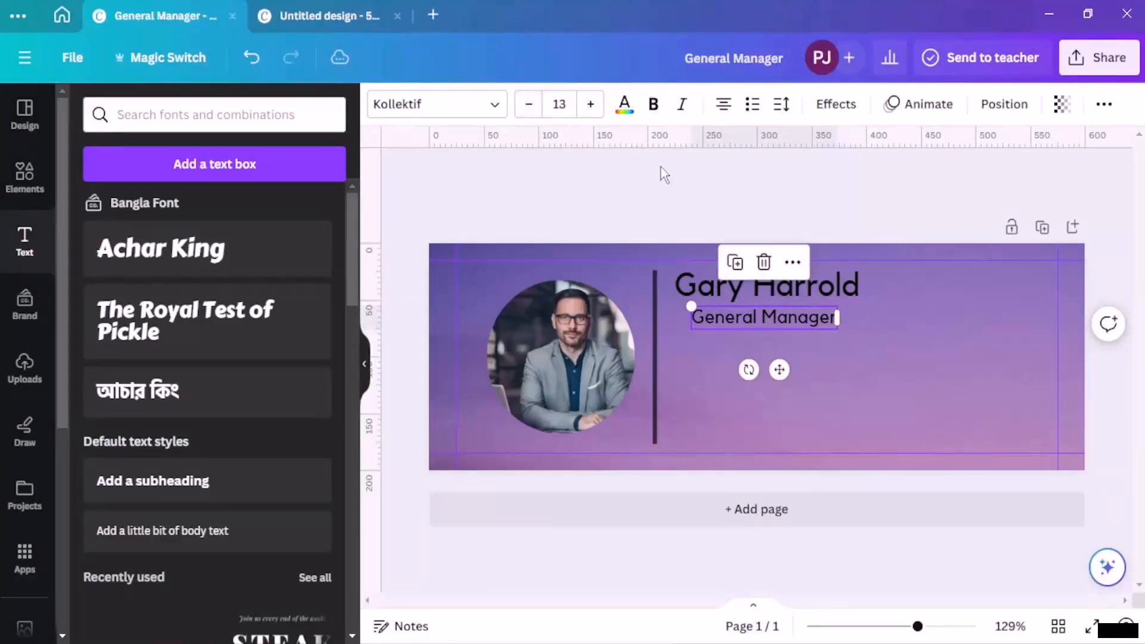
{"action": "mouse_move", "coordinate": [734, 282]}
{"action": "left_mouse_down"}
{"action": "mouse_move", "coordinate": [733, 297]}
{"action": "mouse_move", "coordinate": [743, 280]}
{"action": "mouse_move", "coordinate": [745, 297]}
{"action": "left_mouse_up"}
{"action": "left_click_drag", "start_coordinate": [816, 328], "coordinate": [814, 335]}
{"action": "left_click", "coordinate": [843, 191]}
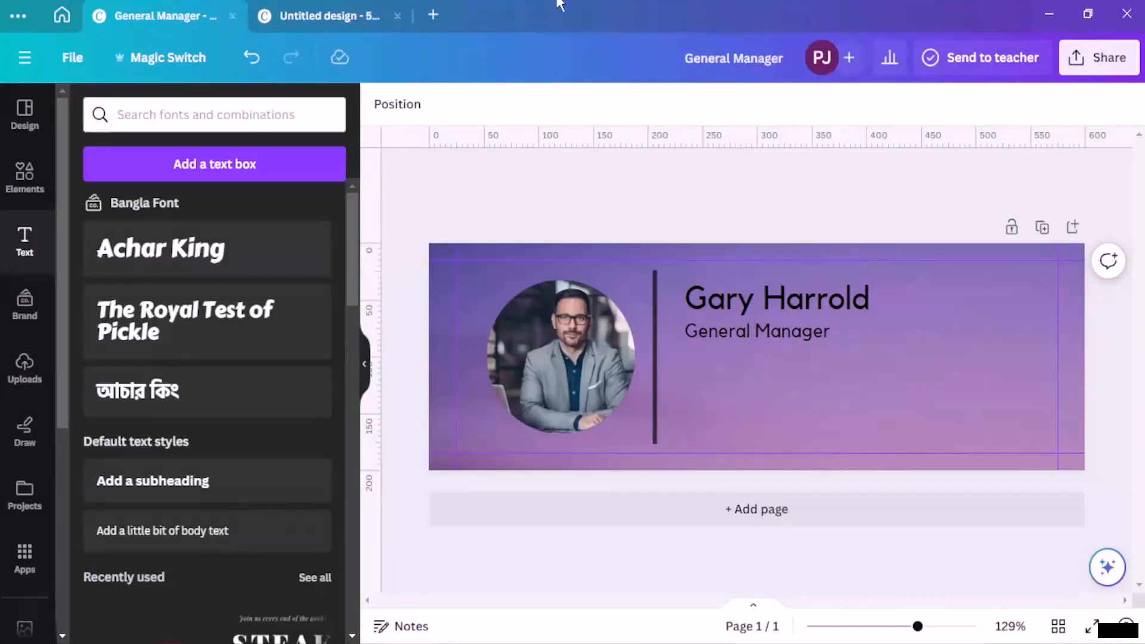
Step: Try element searches for 'entrepreneur' and then 'call'
{"action": "left_click", "coordinate": [30, 167]}
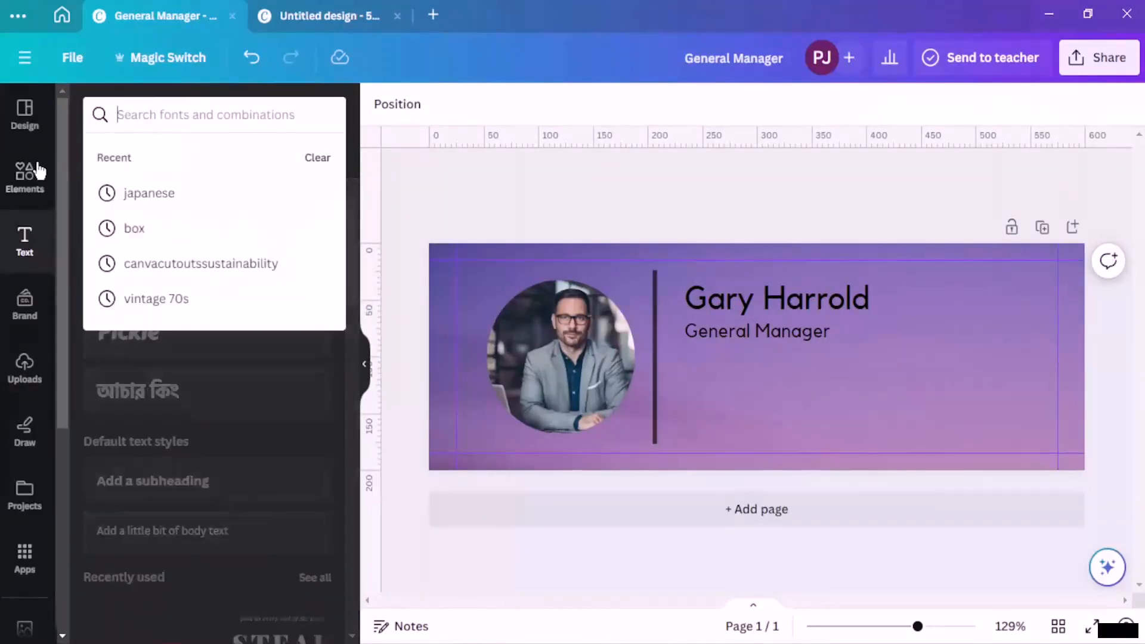
{"action": "type", "text": "entrepreneur"}
{"action": "key", "text": "Return"}
{"action": "left_click", "coordinate": [207, 114]}
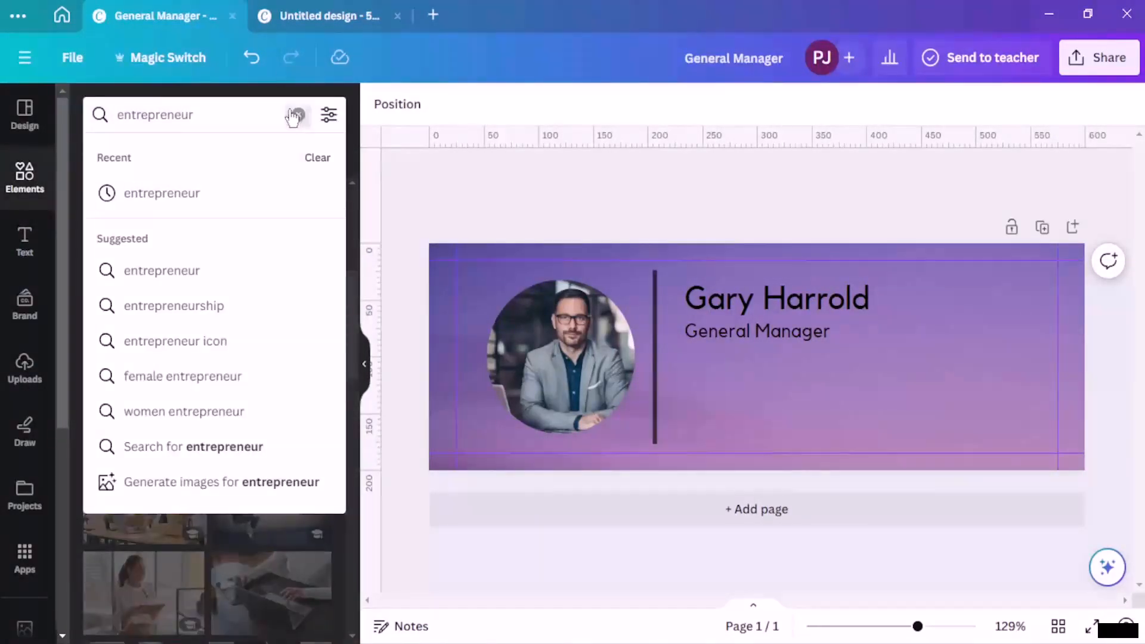
{"action": "left_click", "coordinate": [299, 115]}
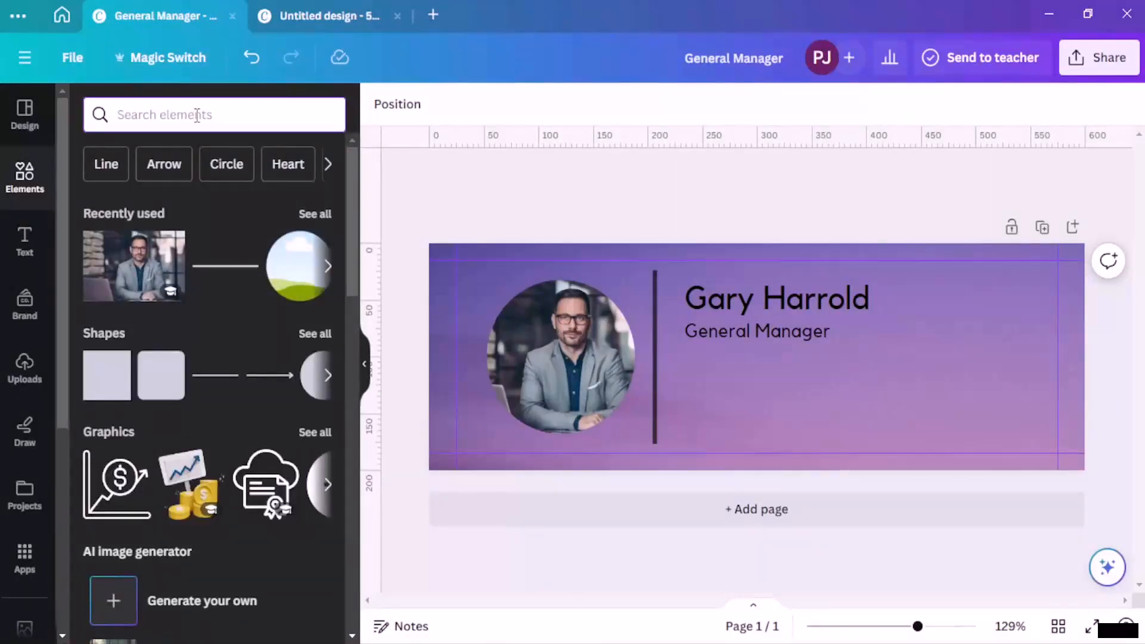
{"action": "type", "text": "call"}
{"action": "key", "text": "Return"}
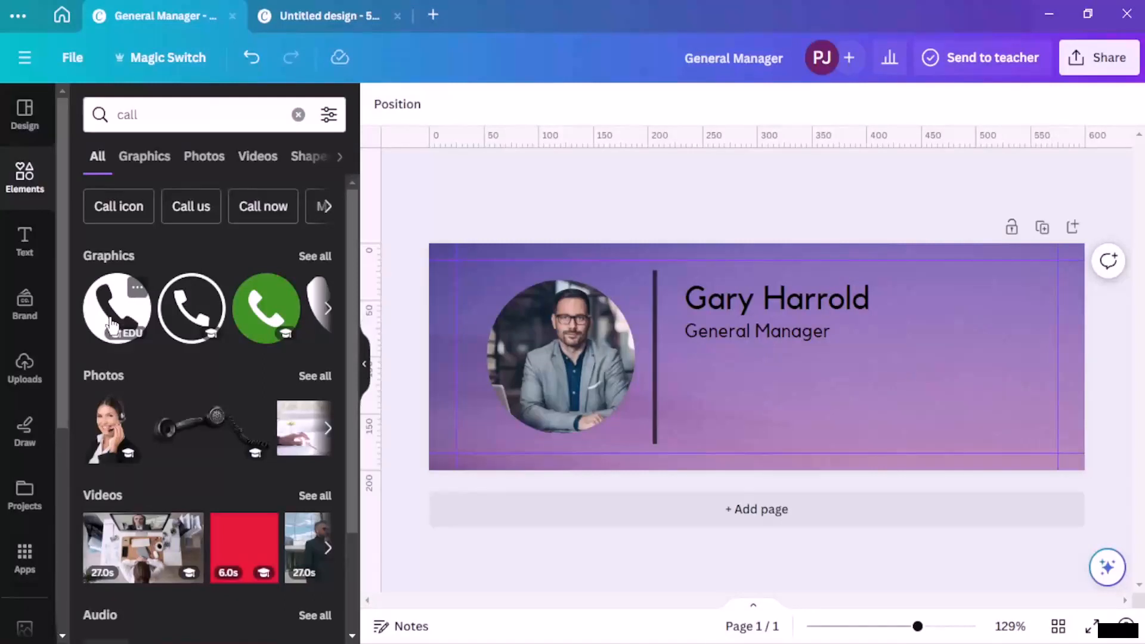
Step: Search graphics for 'contact' and add the circled envelope icon to the banner
{"action": "left_click", "coordinate": [230, 116]}
{"action": "key", "text": "BackSpace"}
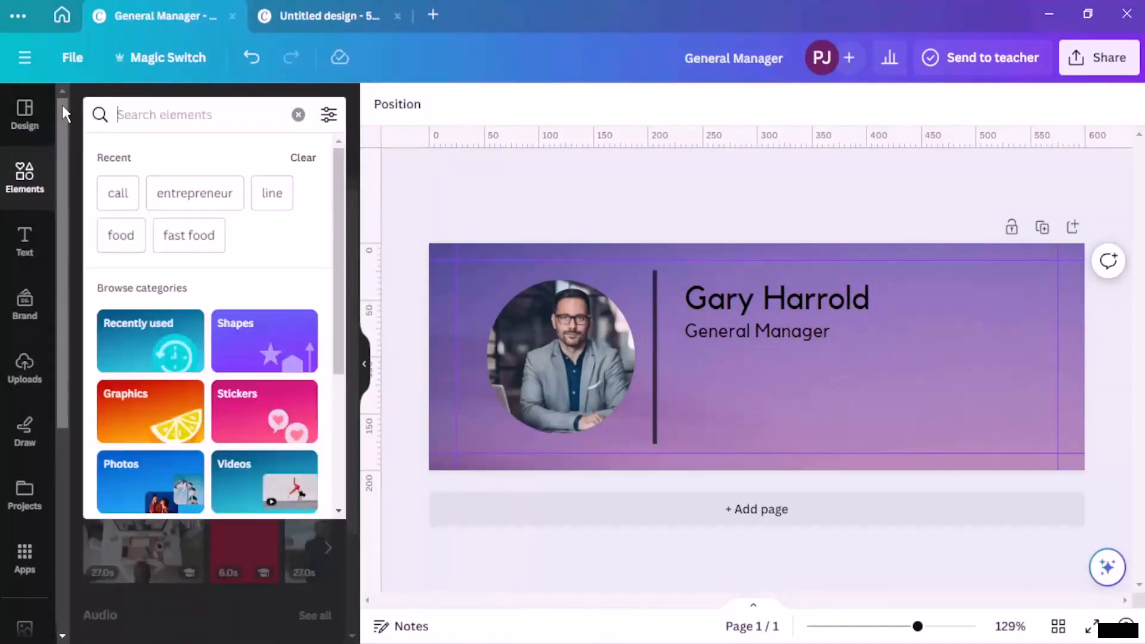
{"action": "type", "text": "contact"}
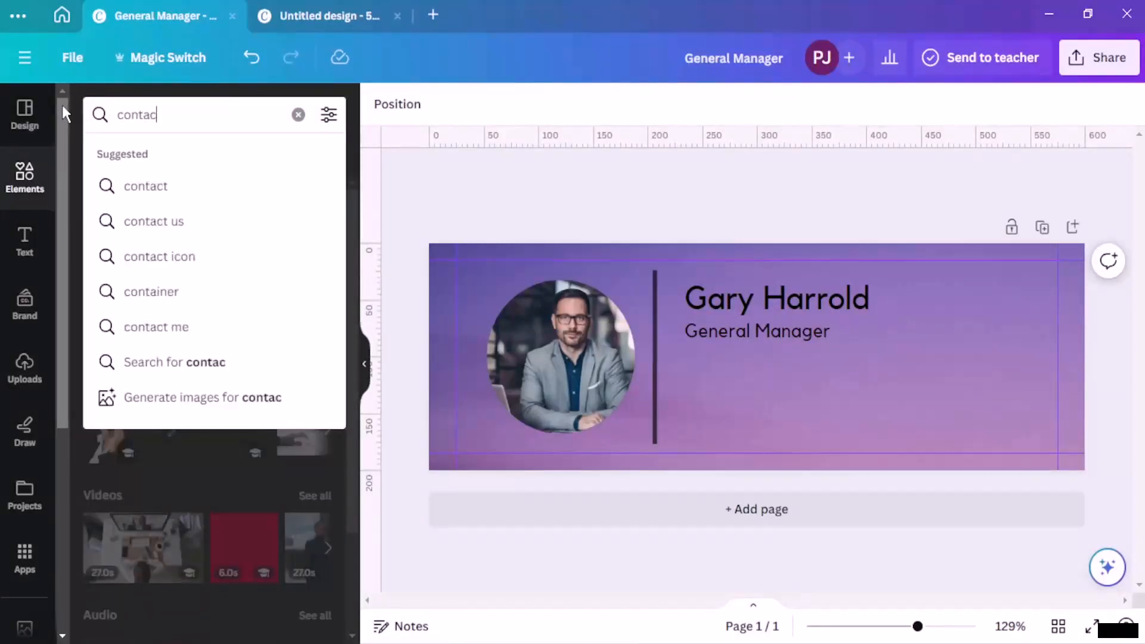
{"action": "key", "text": "Return"}
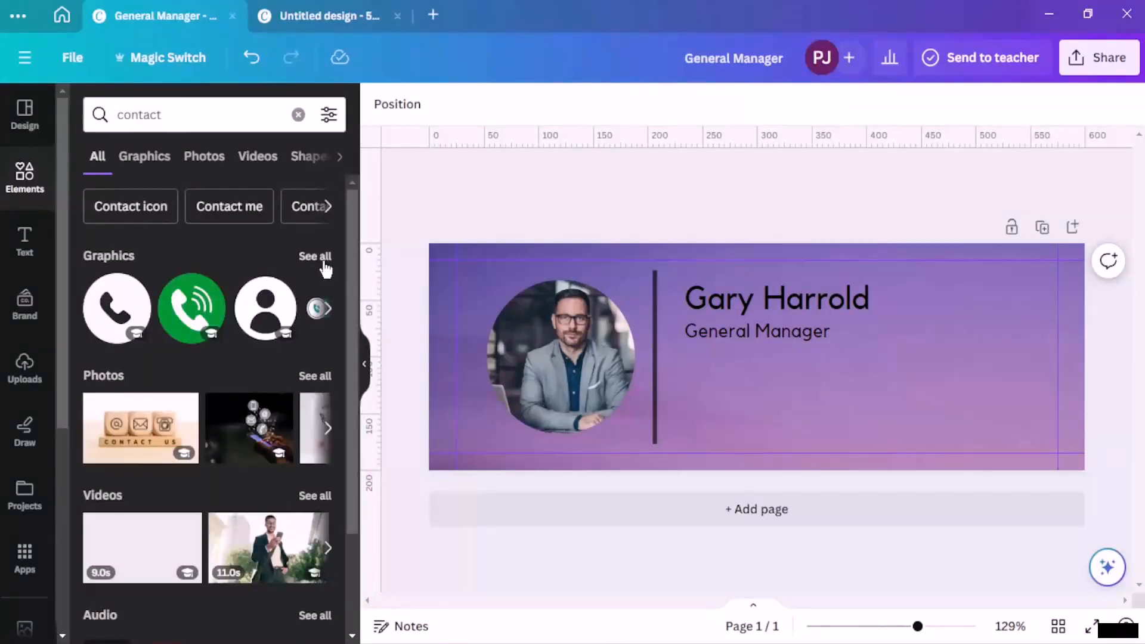
{"action": "left_click", "coordinate": [324, 260]}
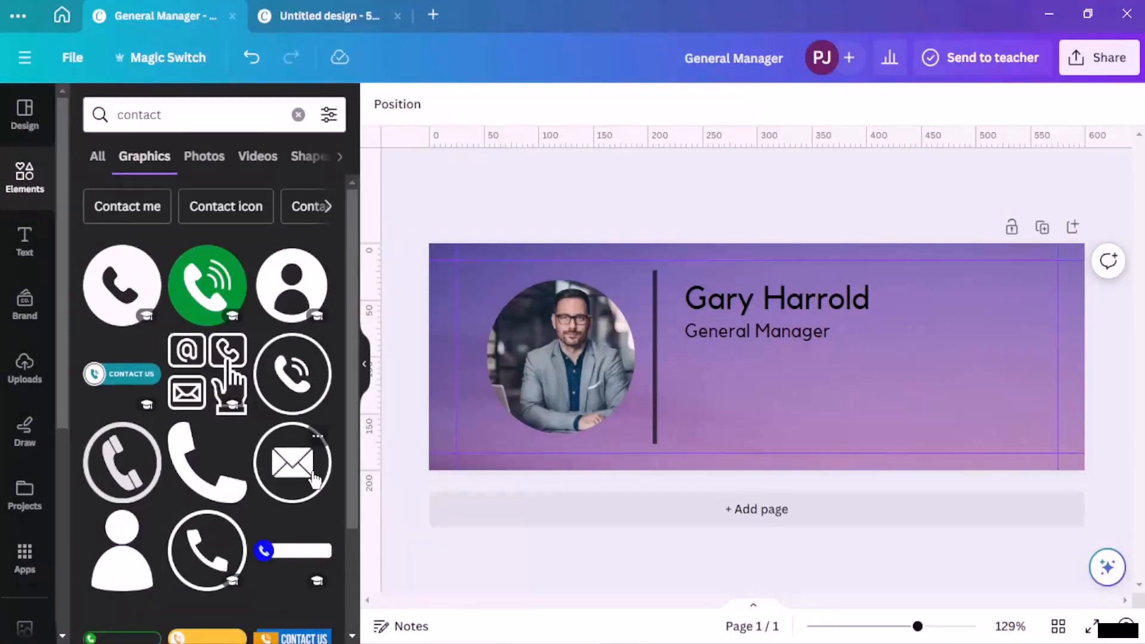
{"action": "left_click", "coordinate": [292, 463]}
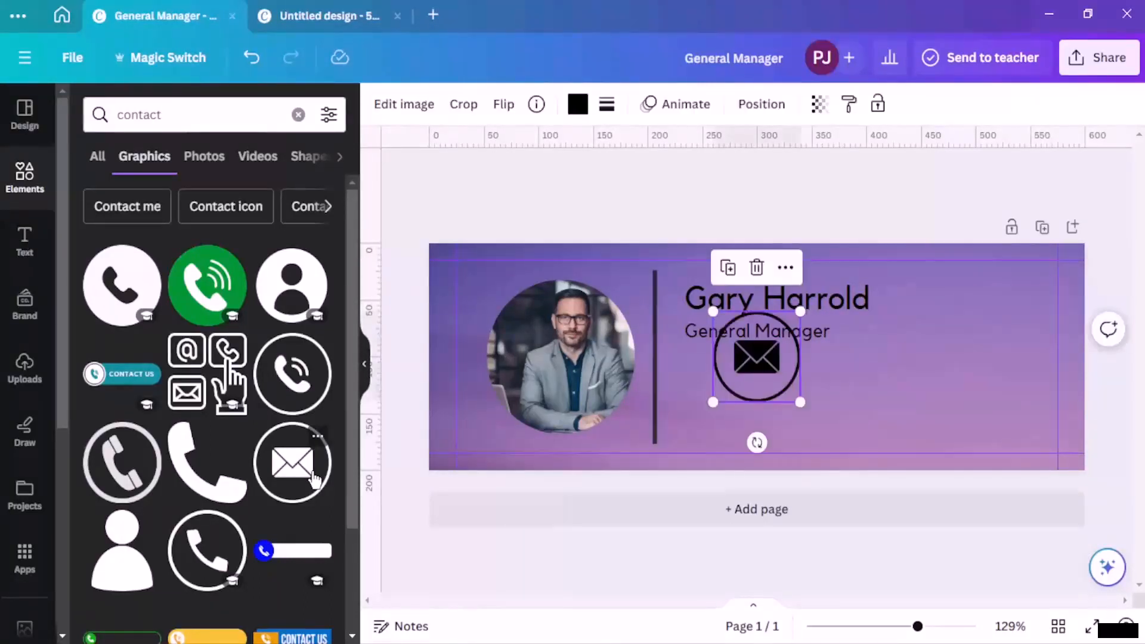
Step: Add a circled phone icon under the job title and colour it black #000000
{"action": "left_click", "coordinate": [122, 462]}
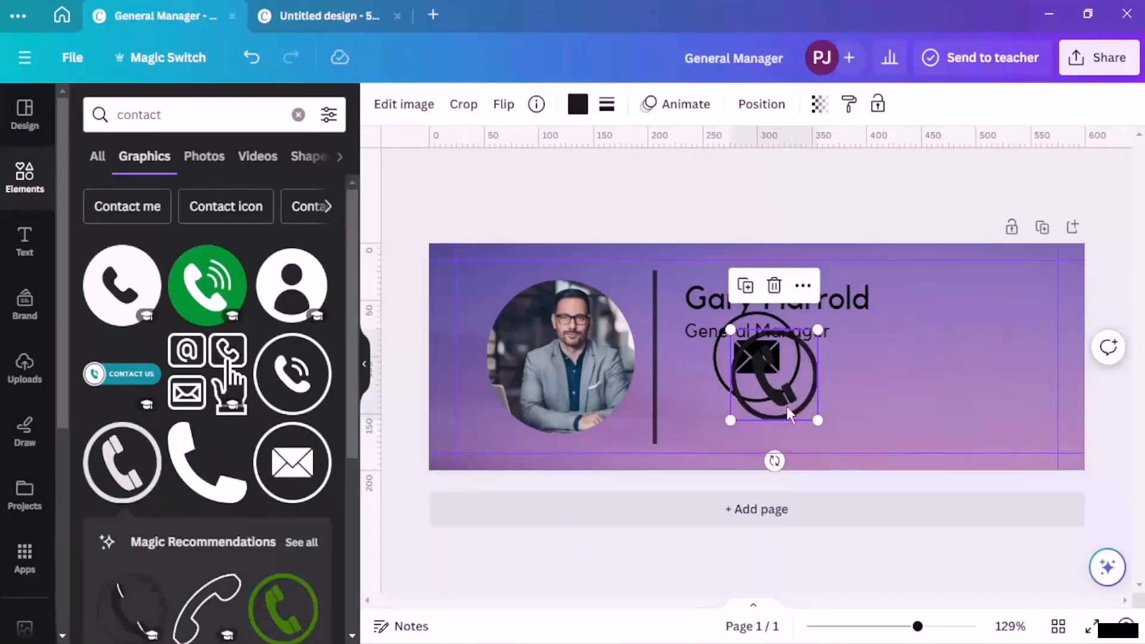
{"action": "left_click_drag", "start_coordinate": [786, 406], "coordinate": [875, 411]}
{"action": "left_click_drag", "start_coordinate": [763, 398], "coordinate": [958, 420]}
{"action": "left_click_drag", "start_coordinate": [852, 395], "coordinate": [737, 406]}
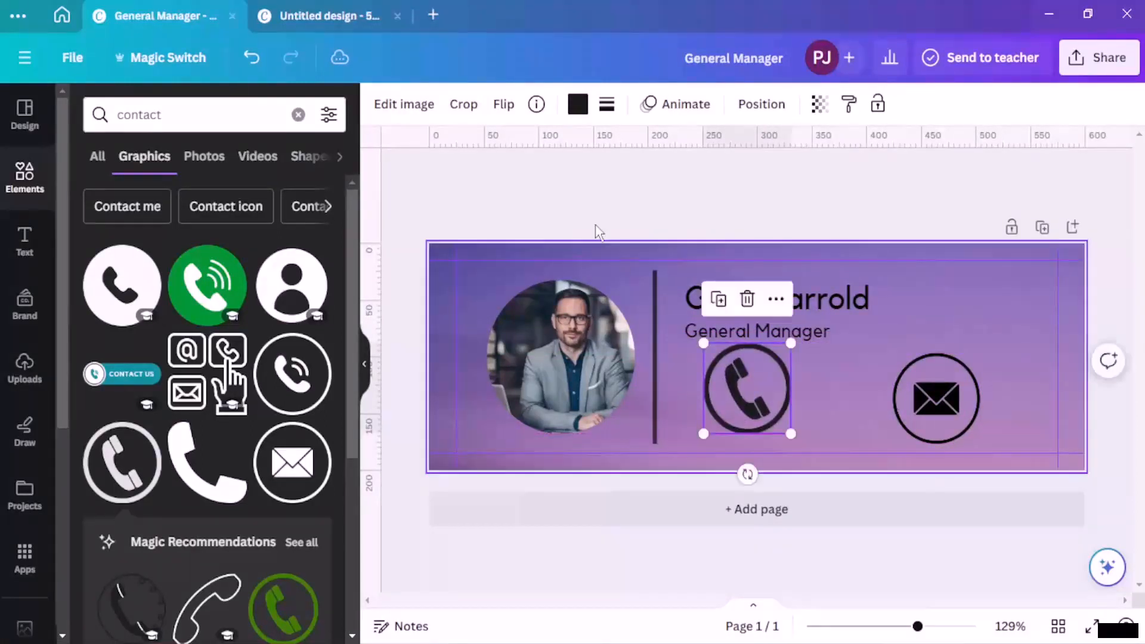
{"action": "left_click", "coordinate": [577, 105]}
{"action": "left_click", "coordinate": [124, 226]}
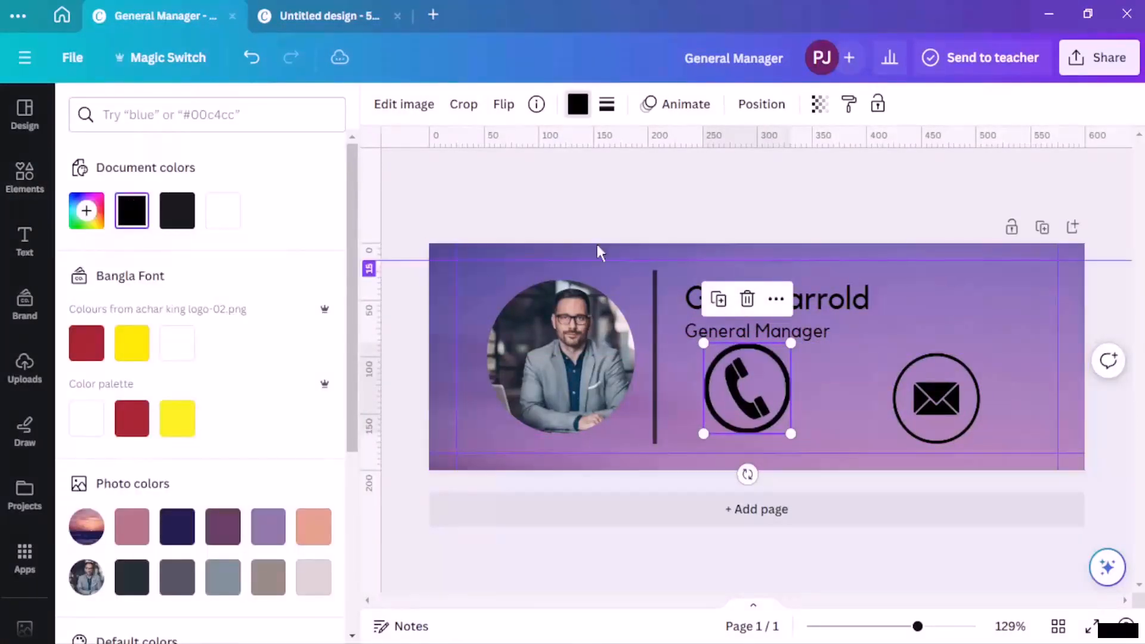
{"action": "left_click", "coordinate": [753, 414]}
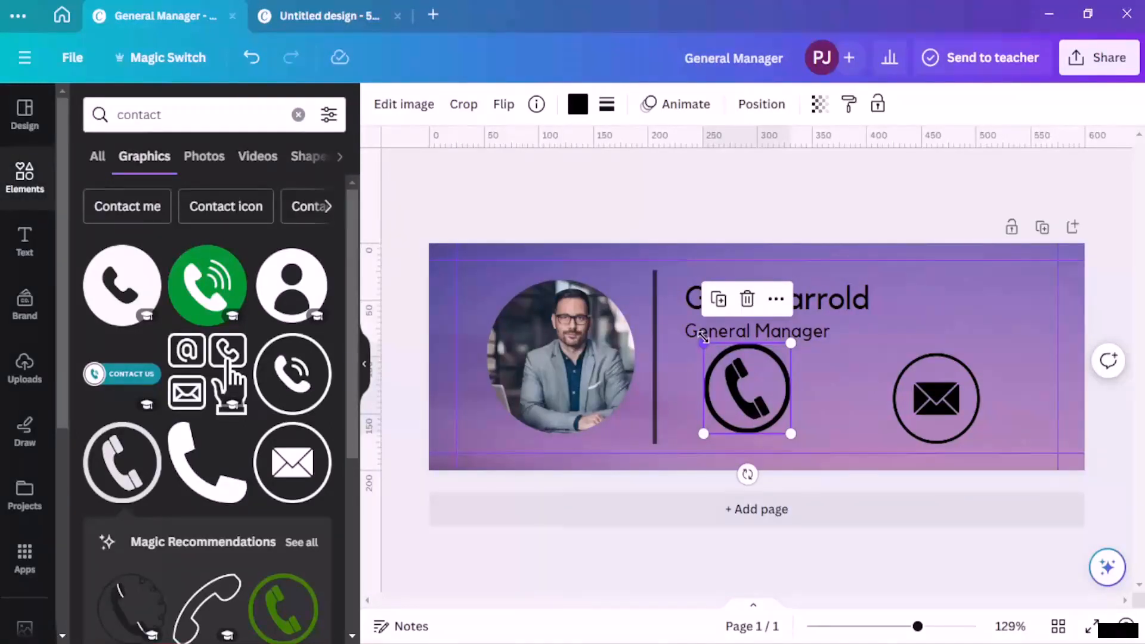
Step: Shrink the phone and envelope icons to about 31 px and delete the extra envelope
{"action": "left_click_drag", "start_coordinate": [704, 336], "coordinate": [762, 383]}
{"action": "left_click", "coordinate": [905, 404]}
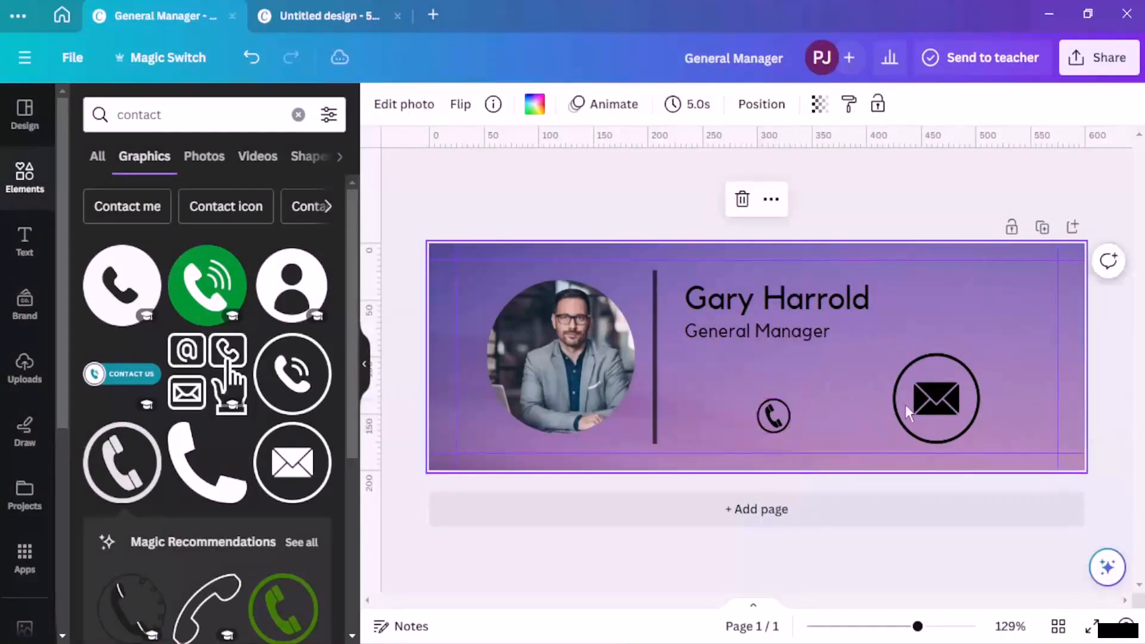
{"action": "left_click", "coordinate": [903, 368]}
{"action": "left_click_drag", "start_coordinate": [893, 353], "coordinate": [951, 405]}
{"action": "left_click", "coordinate": [934, 365]}
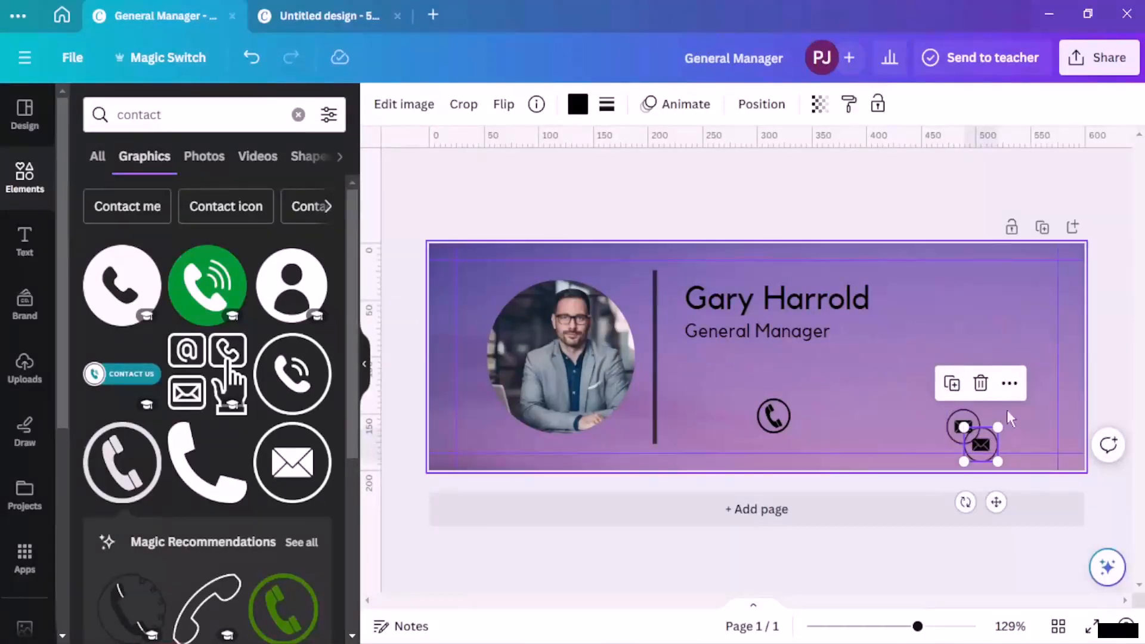
{"action": "left_click", "coordinate": [978, 416]}
{"action": "left_click", "coordinate": [975, 418]}
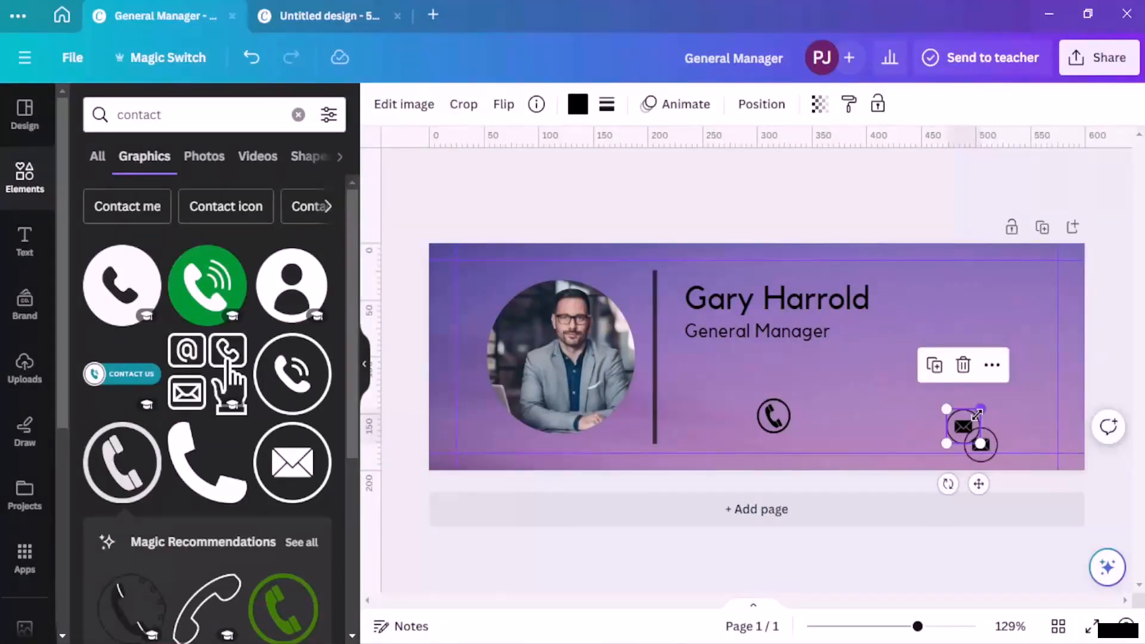
{"action": "key", "text": "Delete"}
Step: Line up the envelope and phone icons side by side below General Manager
{"action": "left_click_drag", "start_coordinate": [986, 442], "coordinate": [871, 416]}
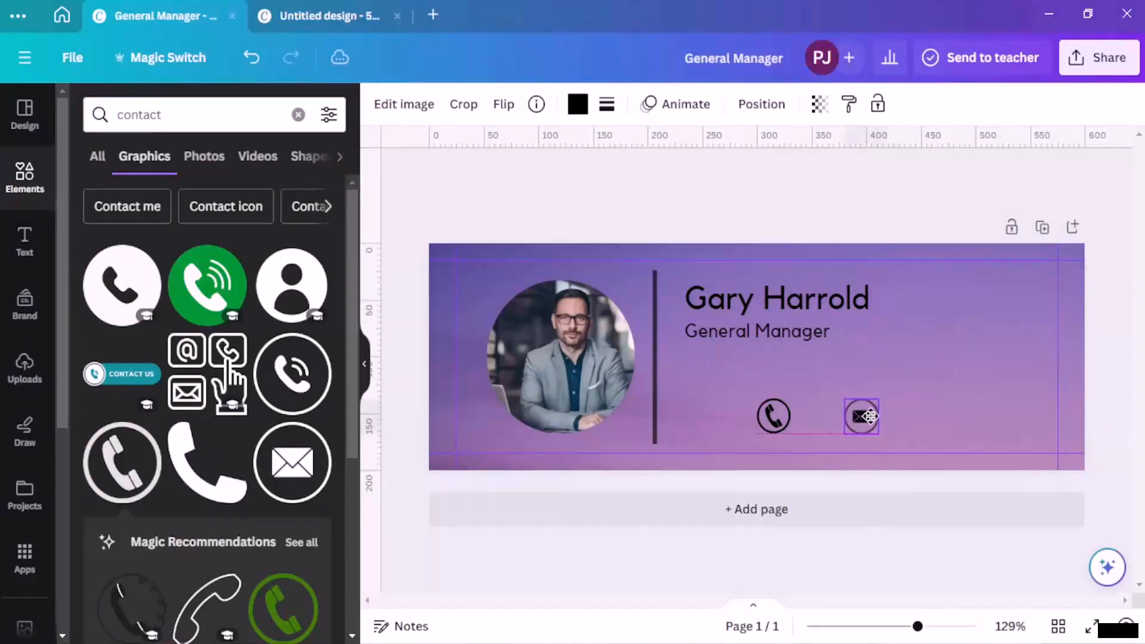
{"action": "left_click", "coordinate": [803, 417]}
{"action": "left_click_drag", "start_coordinate": [787, 415], "coordinate": [716, 384]}
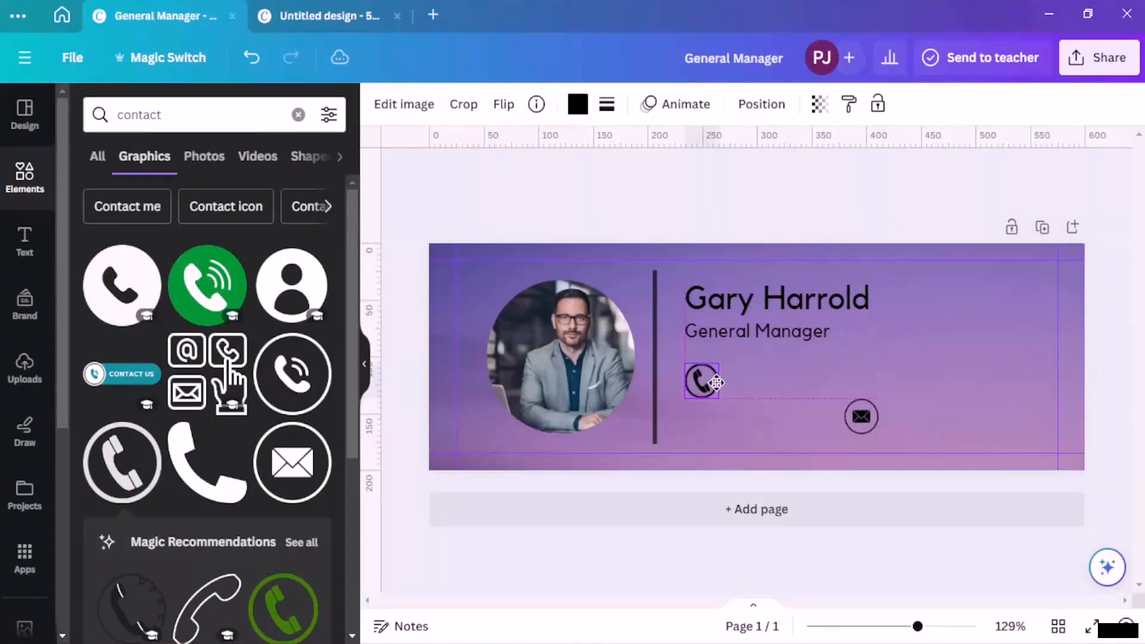
{"action": "left_click", "coordinate": [863, 414]}
{"action": "left_click_drag", "start_coordinate": [864, 413], "coordinate": [861, 381]}
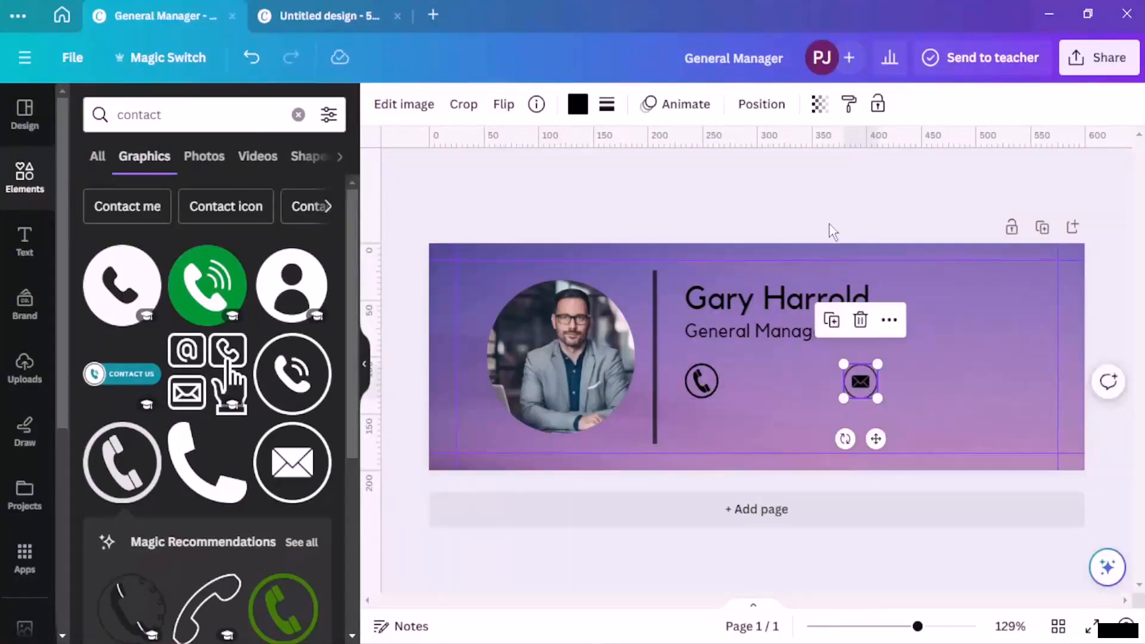
{"action": "left_click", "coordinate": [974, 255]}
{"action": "left_click", "coordinate": [871, 378]}
{"action": "left_click", "coordinate": [614, 110]}
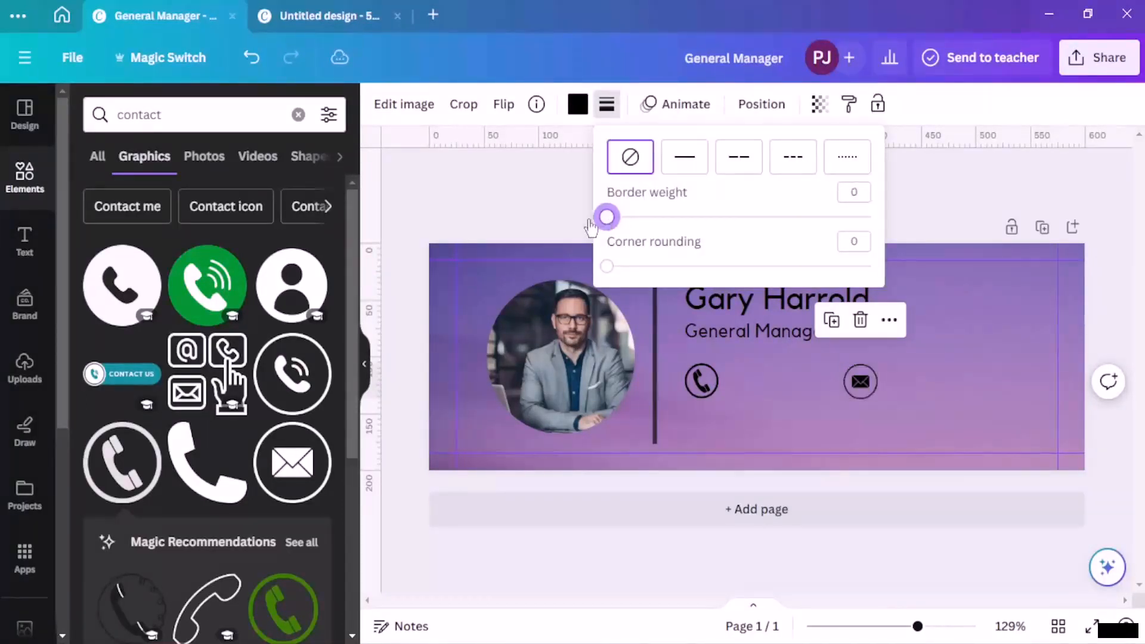
Step: Give the mail icon a solid border with rounded corners and weight 3
{"action": "left_click", "coordinate": [679, 163]}
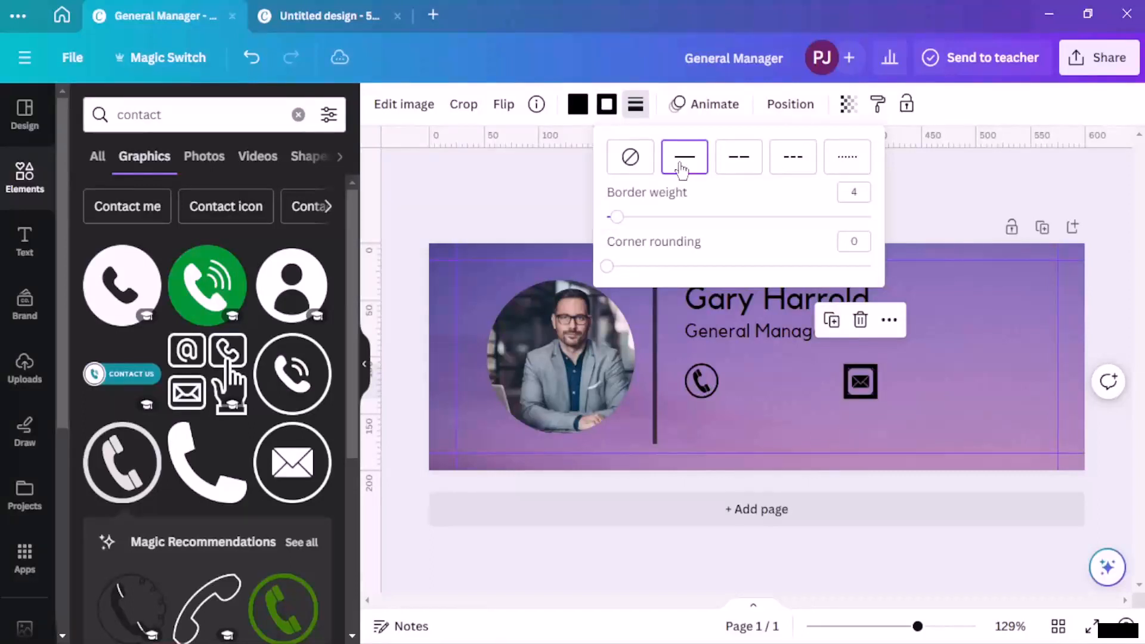
{"action": "left_click", "coordinate": [640, 163]}
{"action": "left_click_drag", "start_coordinate": [627, 266], "coordinate": [607, 267]}
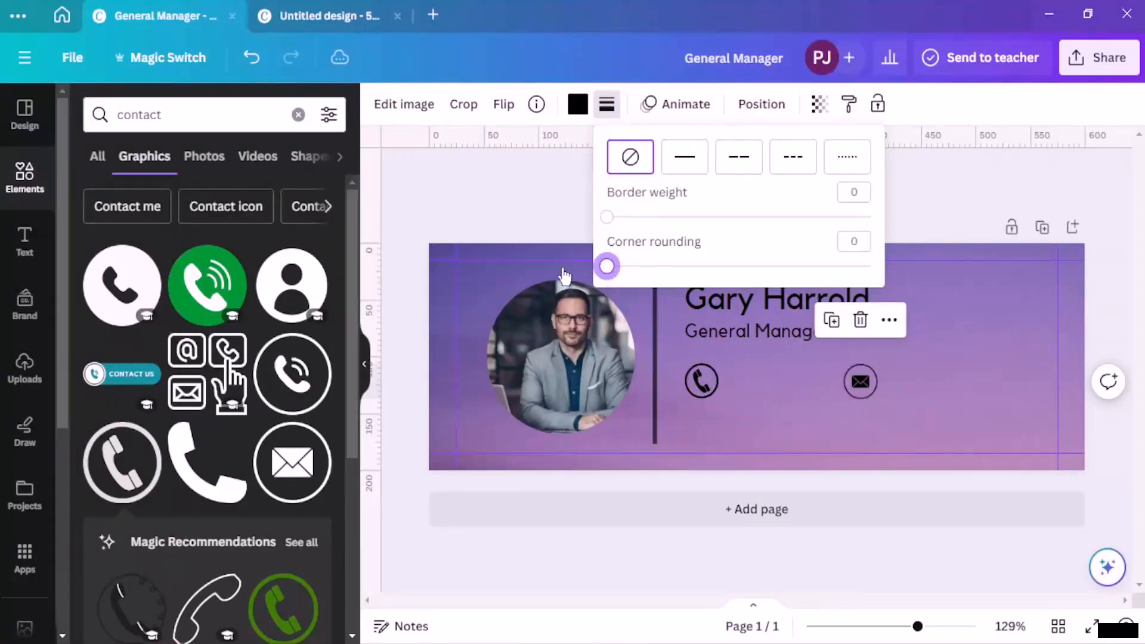
{"action": "left_click", "coordinate": [617, 218]}
{"action": "left_click_drag", "start_coordinate": [615, 269], "coordinate": [663, 267]}
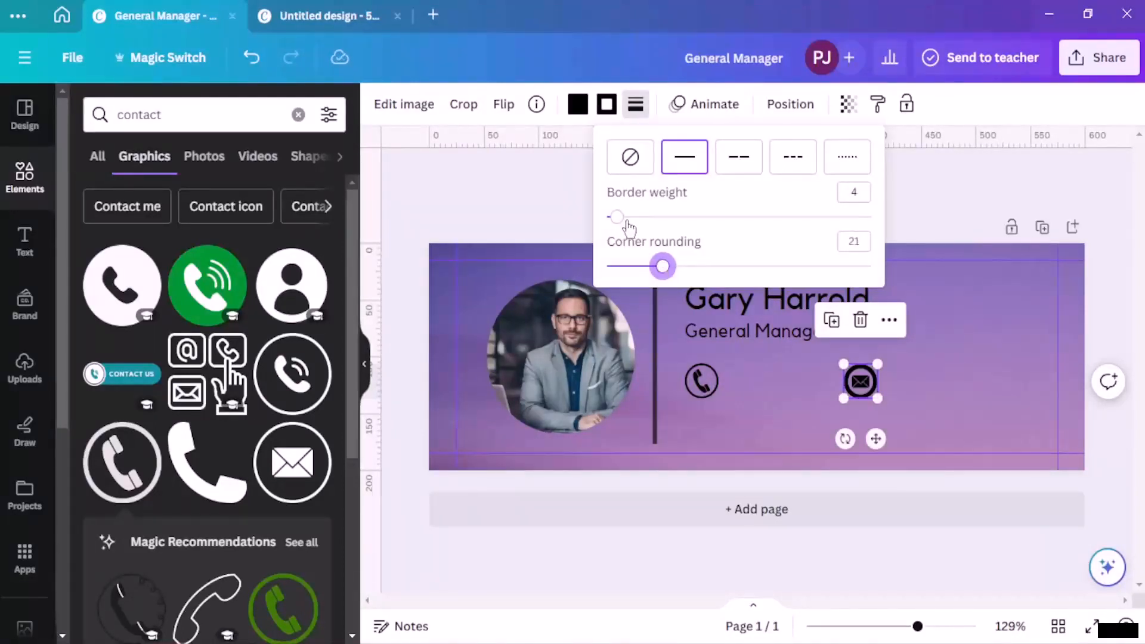
{"action": "left_click", "coordinate": [859, 196]}
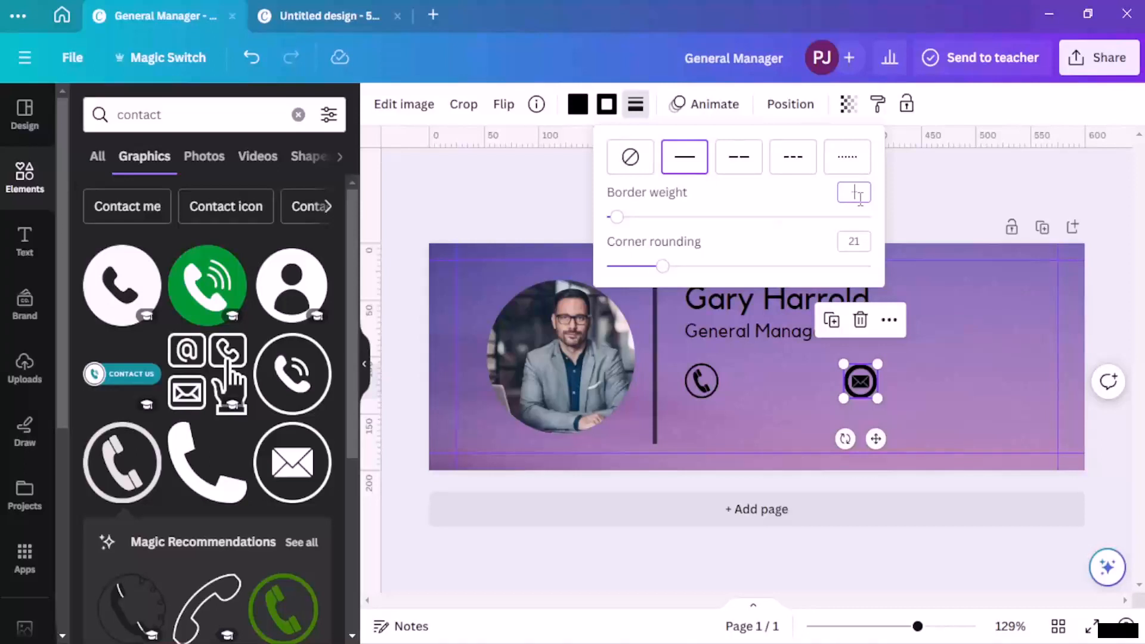
{"action": "key", "text": "Return"}
{"action": "key", "text": "Return"}
{"action": "key", "text": "Return"}
{"action": "left_click", "coordinate": [942, 218]}
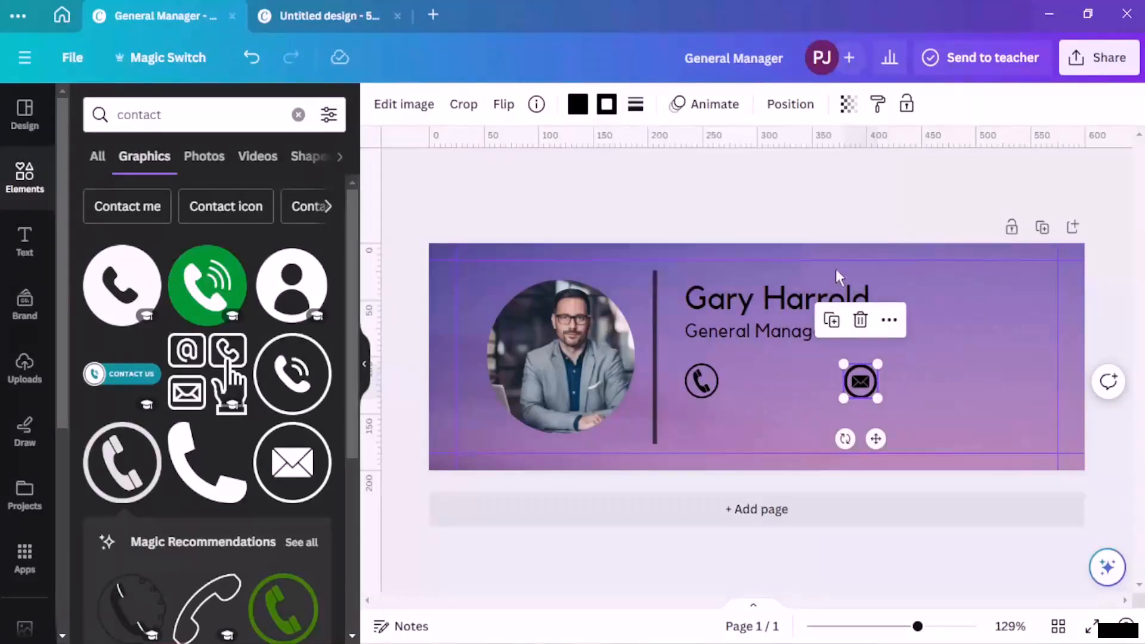
Step: Give the phone icon a solid weight-3 border with corner rounding 23
{"action": "left_click", "coordinate": [703, 382]}
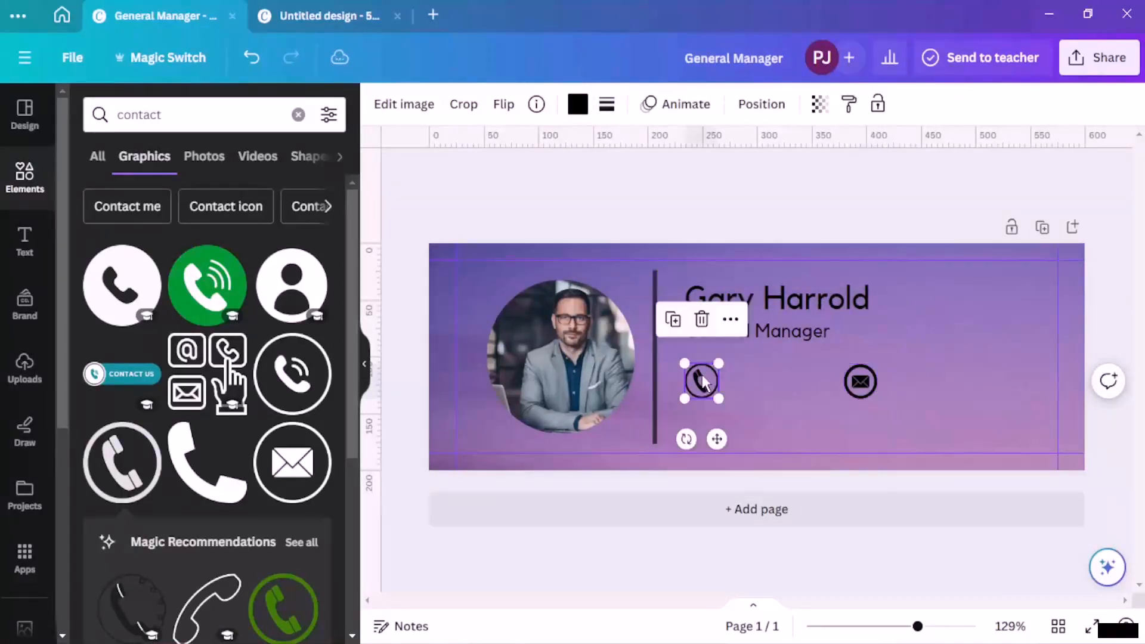
{"action": "left_click", "coordinate": [603, 105]}
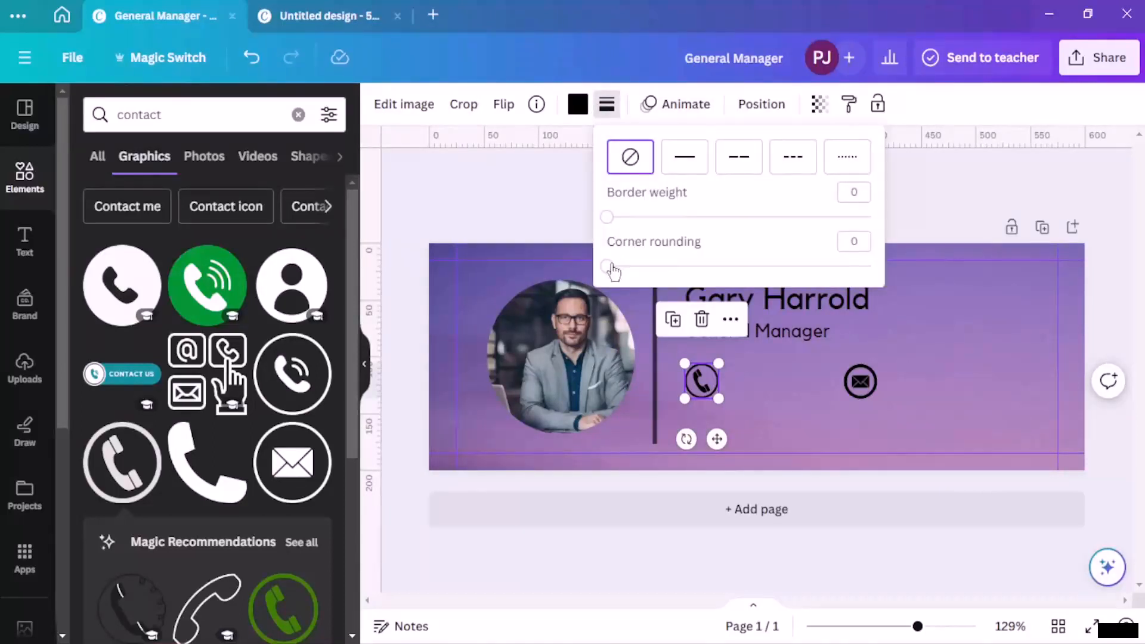
{"action": "left_click_drag", "start_coordinate": [608, 267], "coordinate": [633, 266]}
{"action": "left_click_drag", "start_coordinate": [609, 217], "coordinate": [614, 217]}
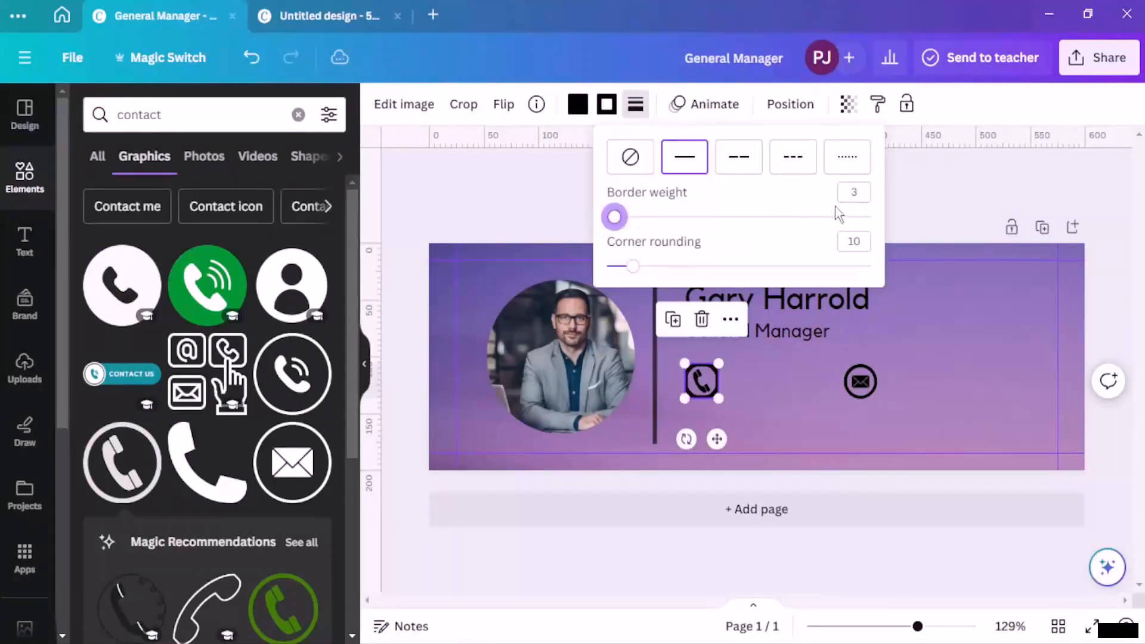
{"action": "left_click_drag", "start_coordinate": [633, 266], "coordinate": [668, 268]}
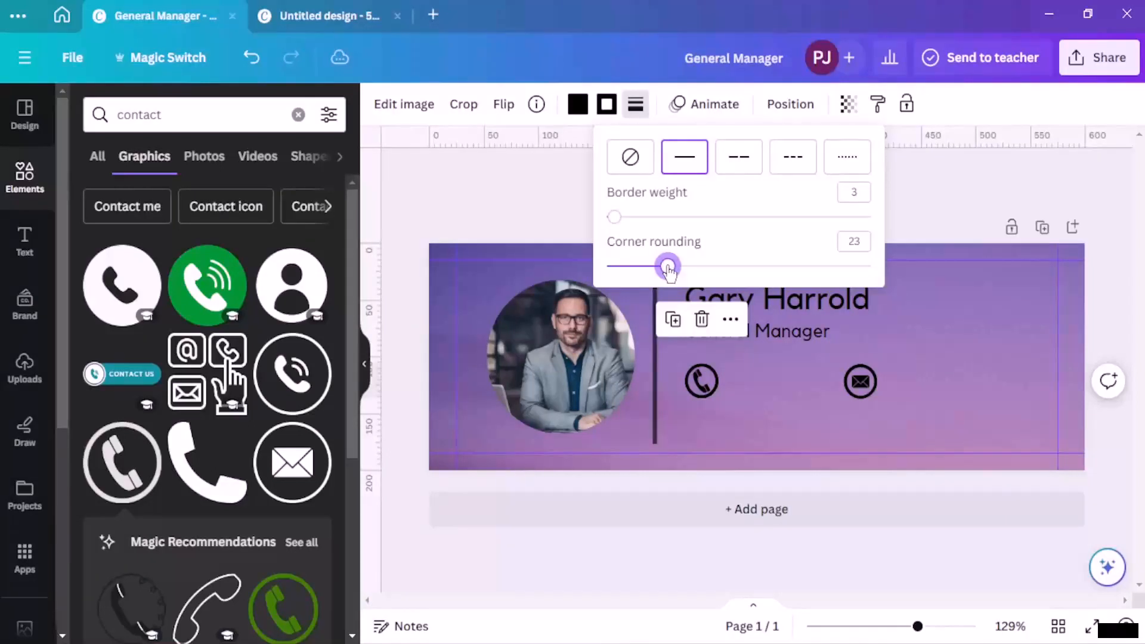
{"action": "left_click", "coordinate": [928, 183]}
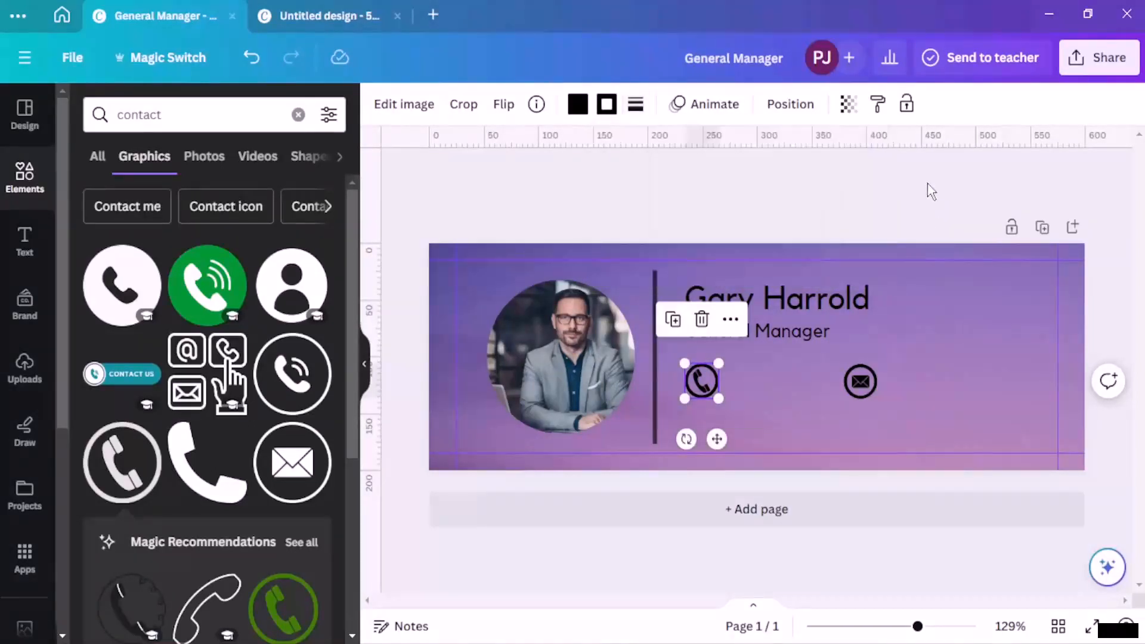
{"action": "left_click", "coordinate": [896, 209]}
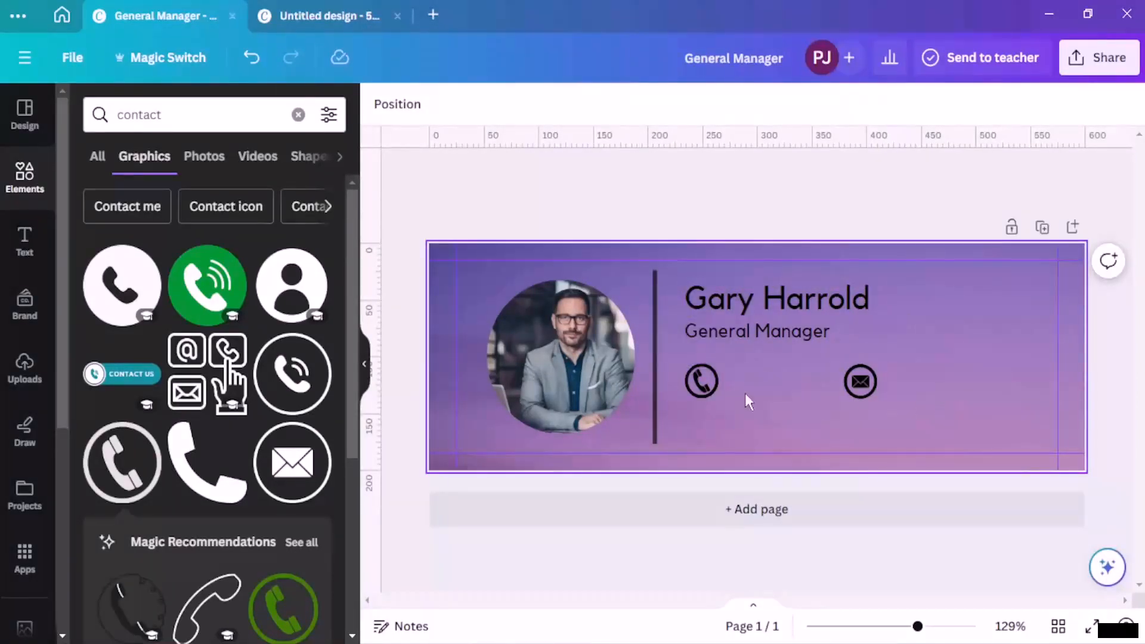
Step: Add a text box reading 'xxx-xxxxxx' and position it beside the phone icon
{"action": "left_click", "coordinate": [24, 242]}
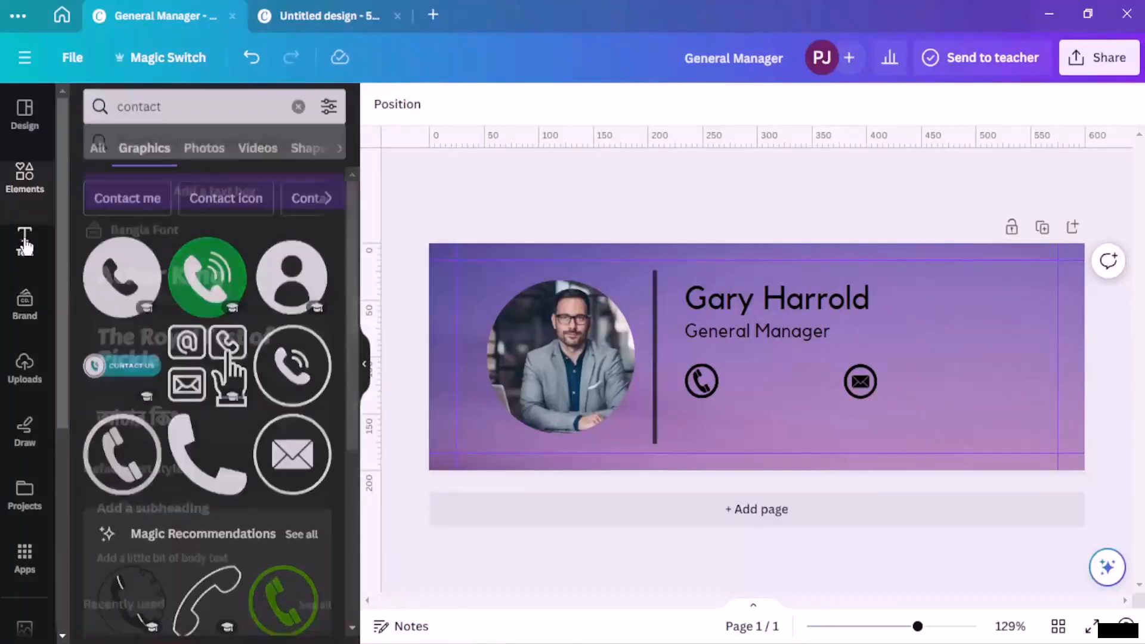
{"action": "left_click", "coordinate": [274, 173]}
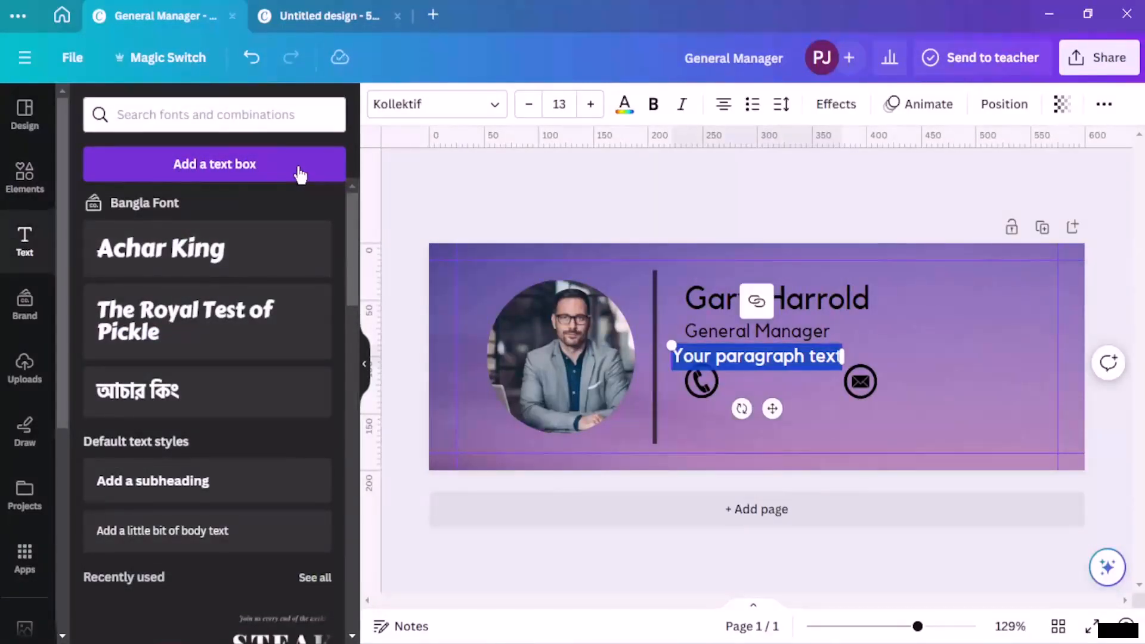
{"action": "type", "text": "xxx"}
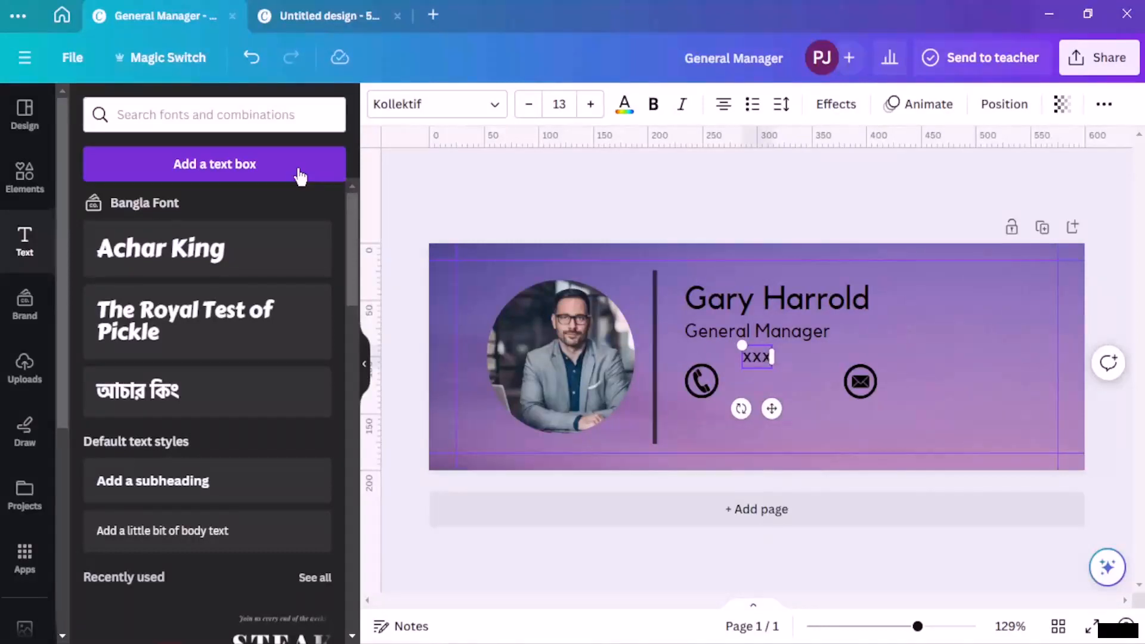
{"action": "type", "text": "-xxxxxx"}
{"action": "left_click", "coordinate": [537, 220]}
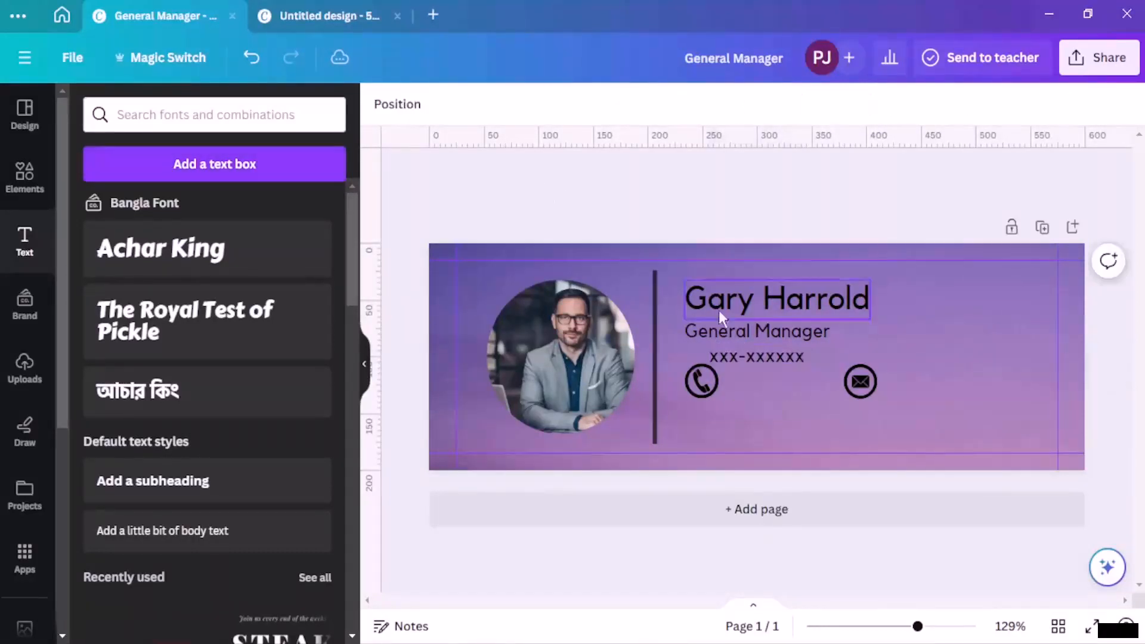
{"action": "left_click_drag", "start_coordinate": [784, 357], "coordinate": [800, 381]}
{"action": "left_click", "coordinate": [818, 225]}
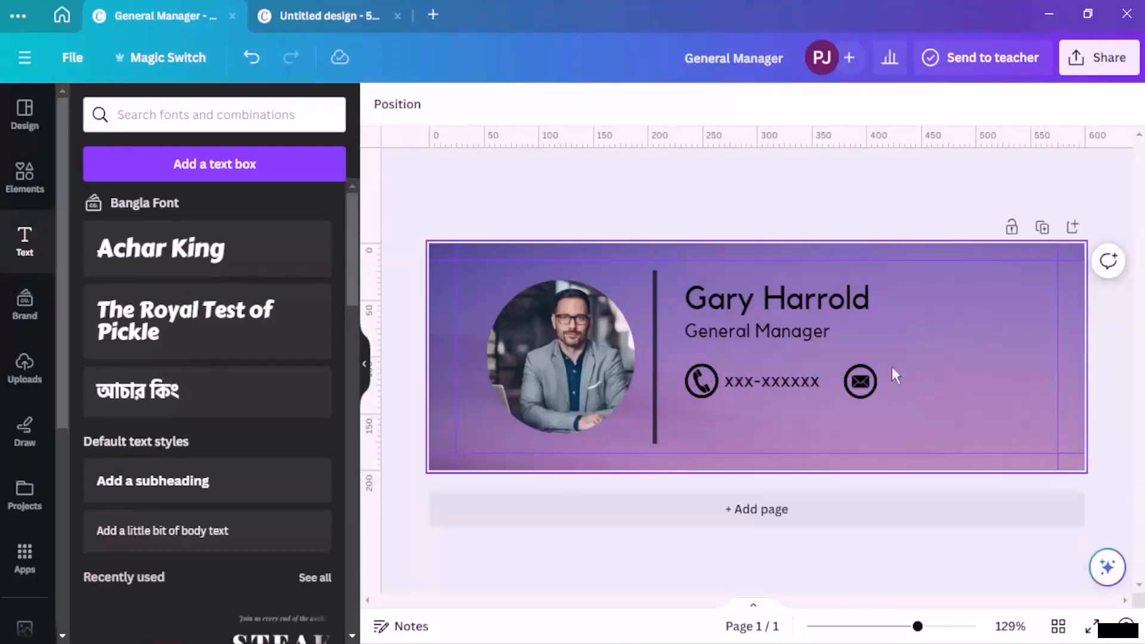
Step: Duplicate the number text and move the copy beside the mail icon
{"action": "left_click", "coordinate": [740, 384]}
{"action": "left_click", "coordinate": [740, 325]}
{"action": "left_click_drag", "start_coordinate": [826, 395], "coordinate": [953, 386]}
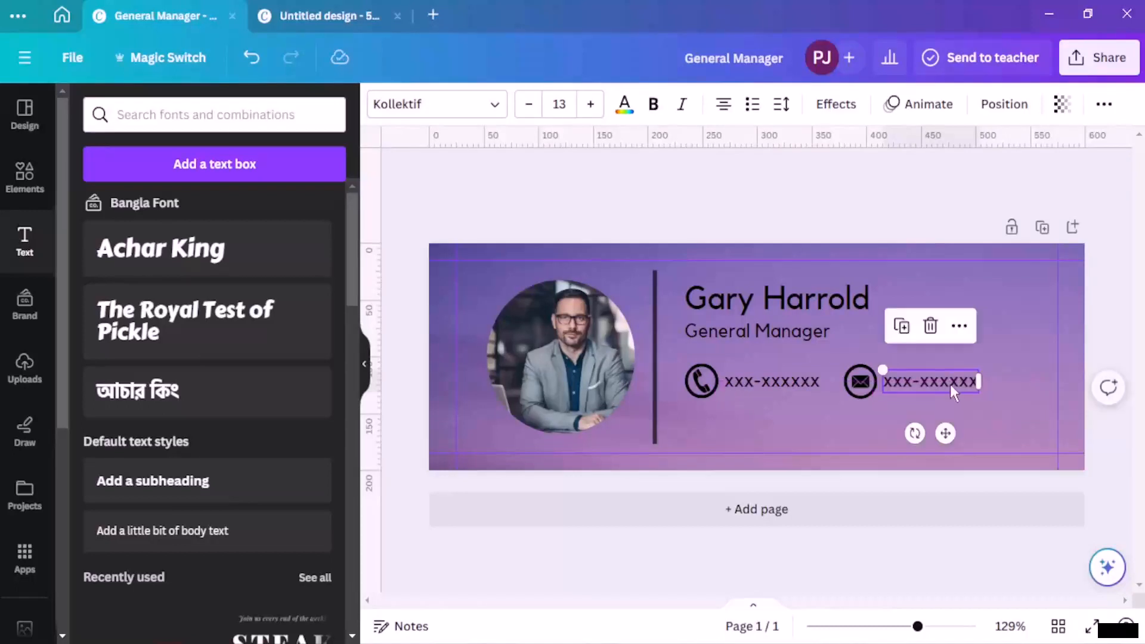
Step: Replace the copied number with the contact's e-mail address, placed just right of the envelope icon
{"action": "double_click", "coordinate": [952, 389]}
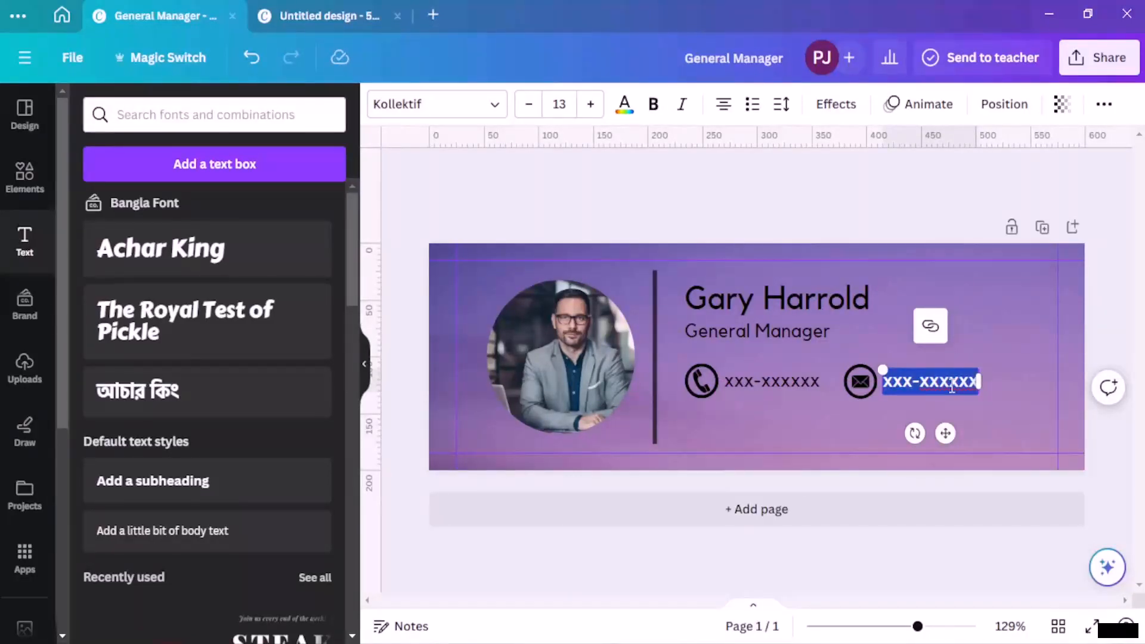
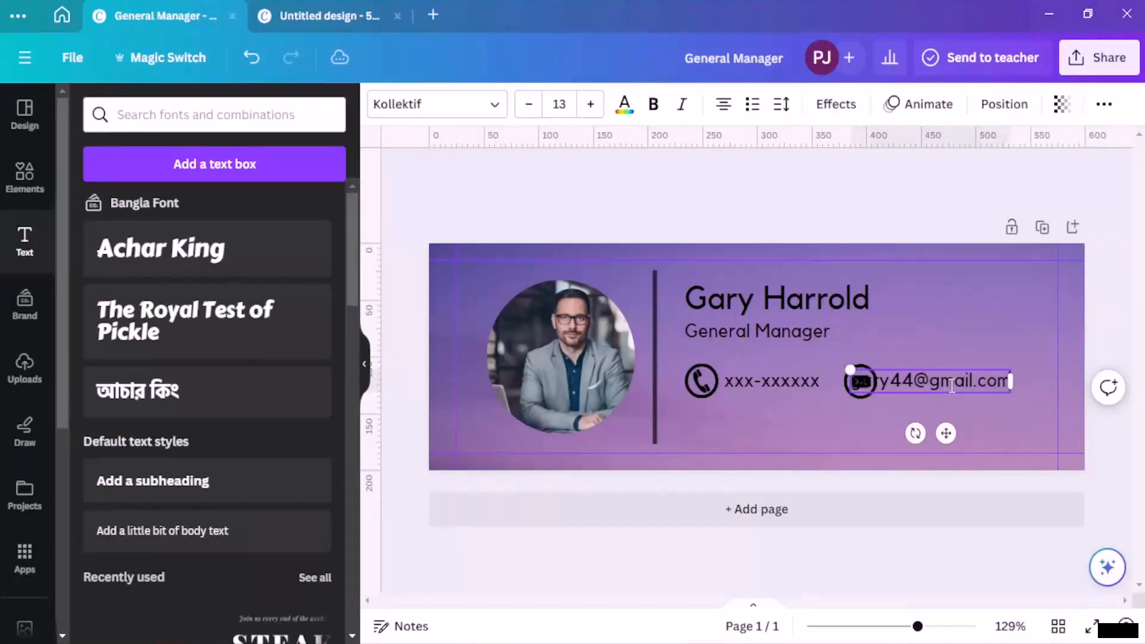
{"action": "left_click", "coordinate": [925, 163]}
{"action": "left_click_drag", "start_coordinate": [951, 379], "coordinate": [988, 382]}
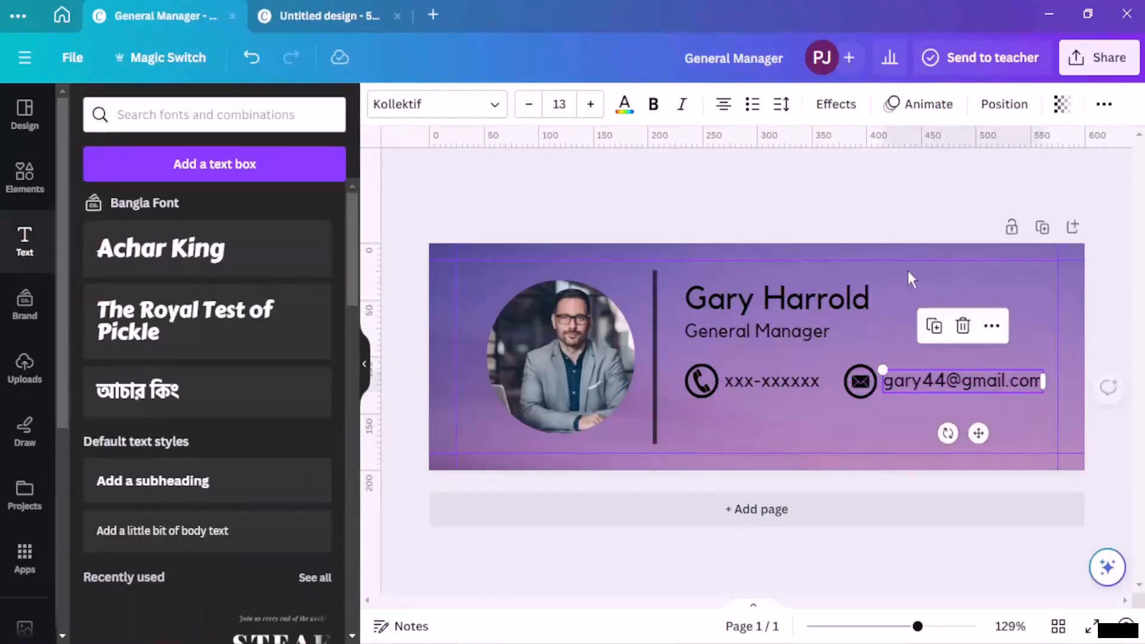
{"action": "left_click", "coordinate": [888, 164]}
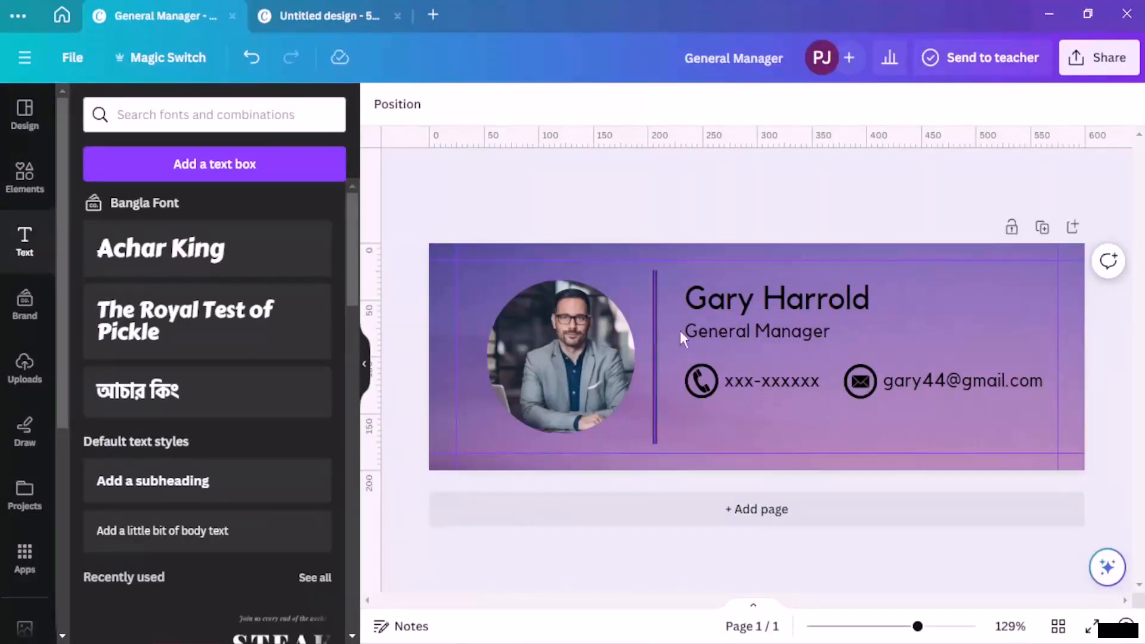
{"action": "left_click", "coordinate": [654, 345]}
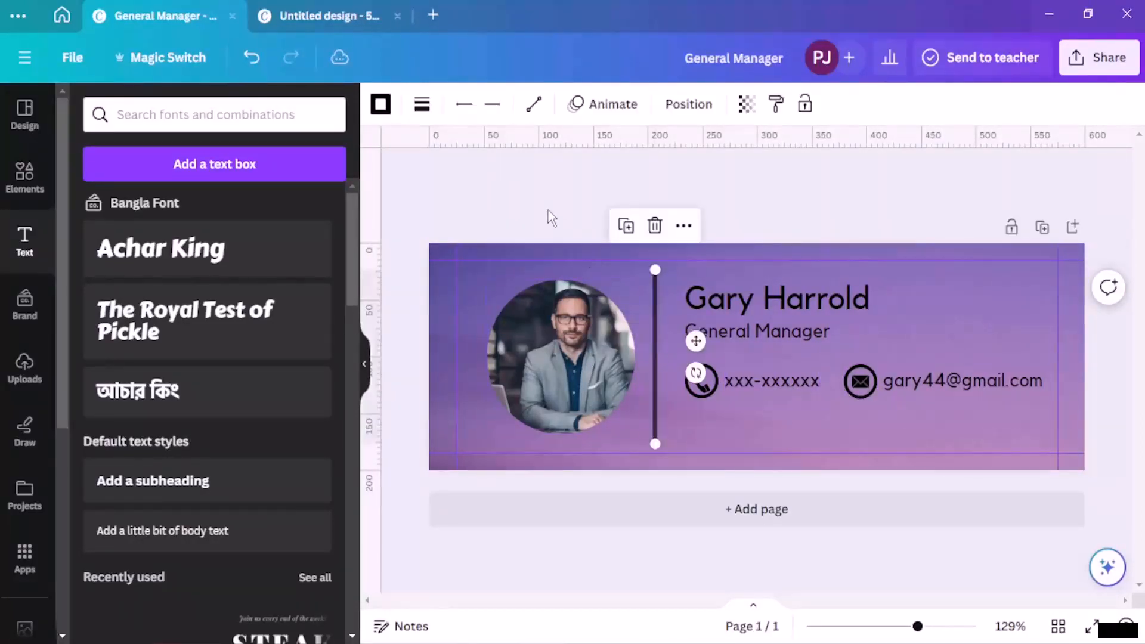
{"action": "left_click", "coordinate": [382, 105]}
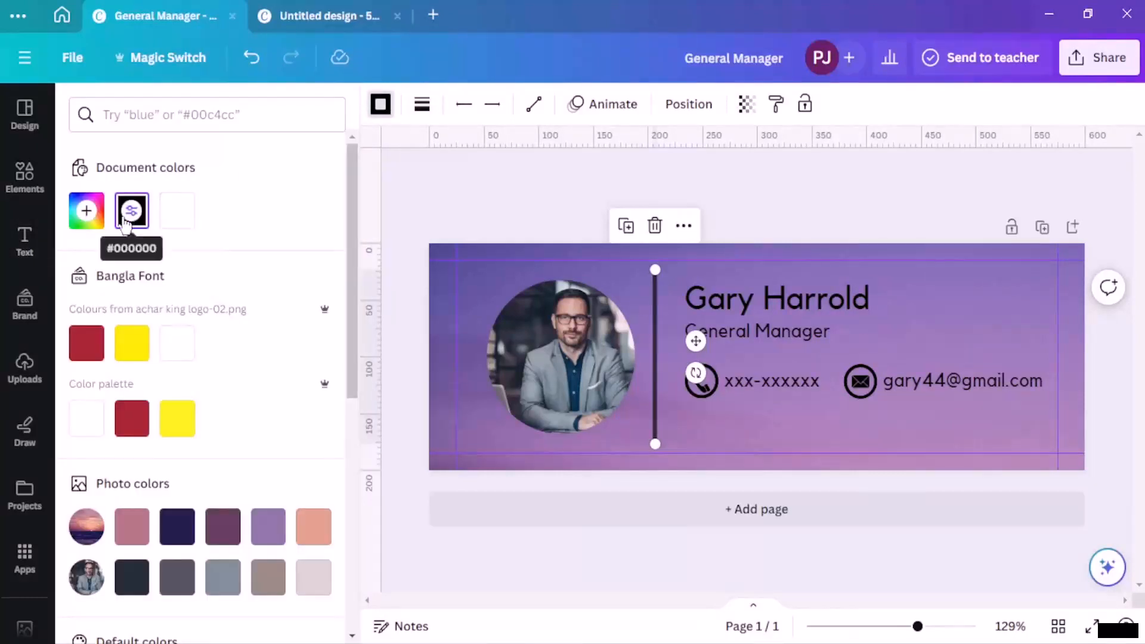
{"action": "left_click", "coordinate": [87, 212]}
{"action": "left_click_drag", "start_coordinate": [88, 387], "coordinate": [307, 387]}
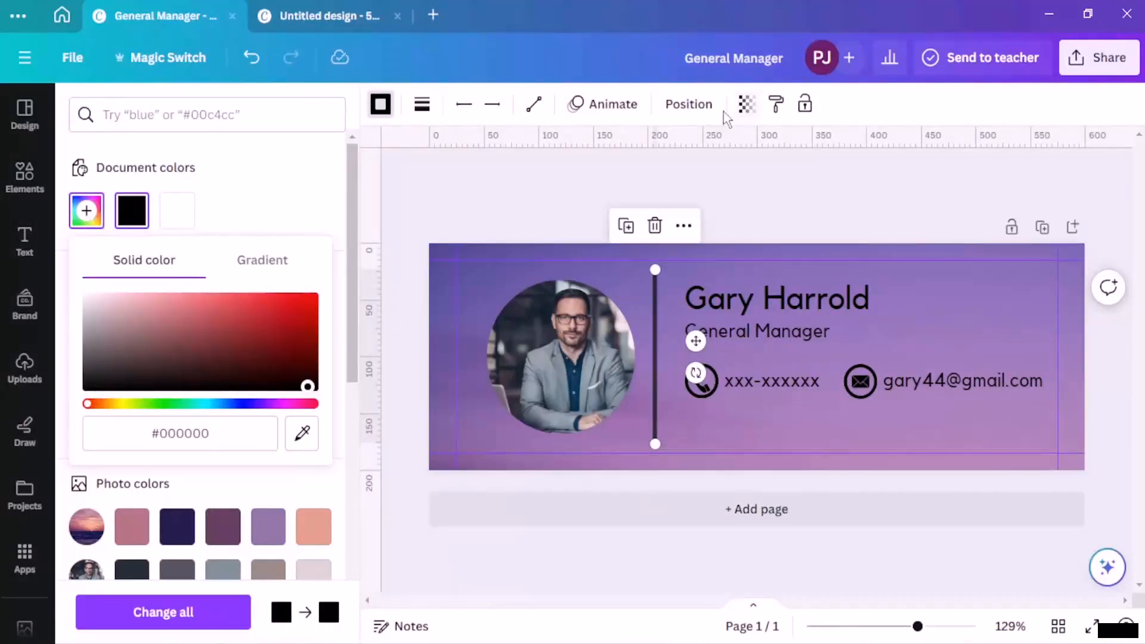
{"action": "left_click", "coordinate": [793, 174]}
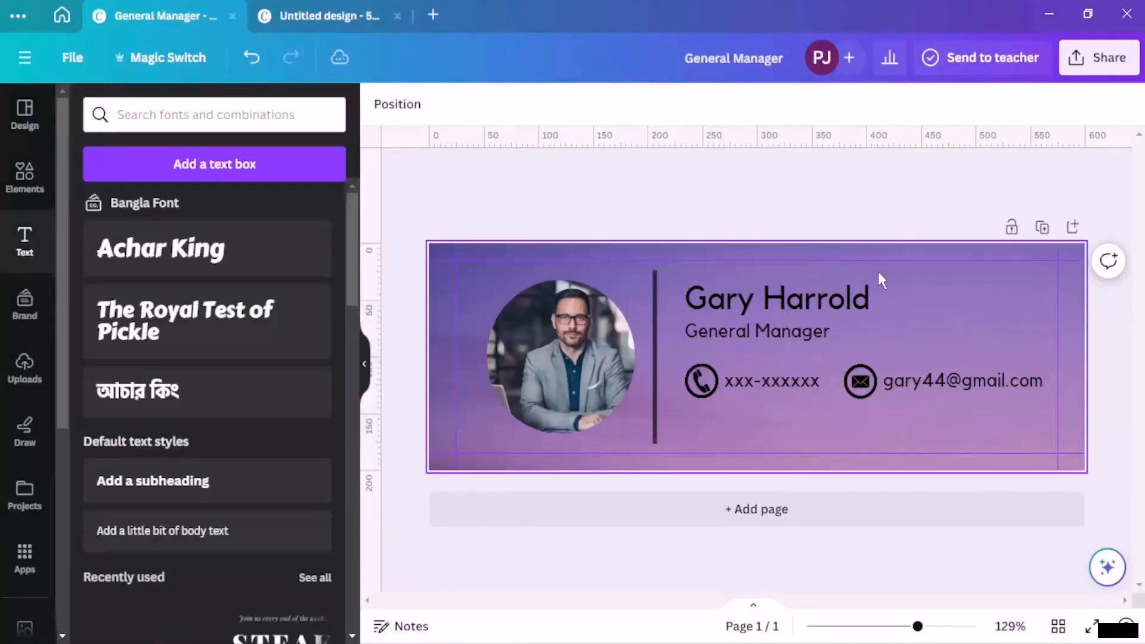
Step: Duplicate the divider line and move the copy between the phone number and mail icon
{"action": "left_click", "coordinate": [653, 323]}
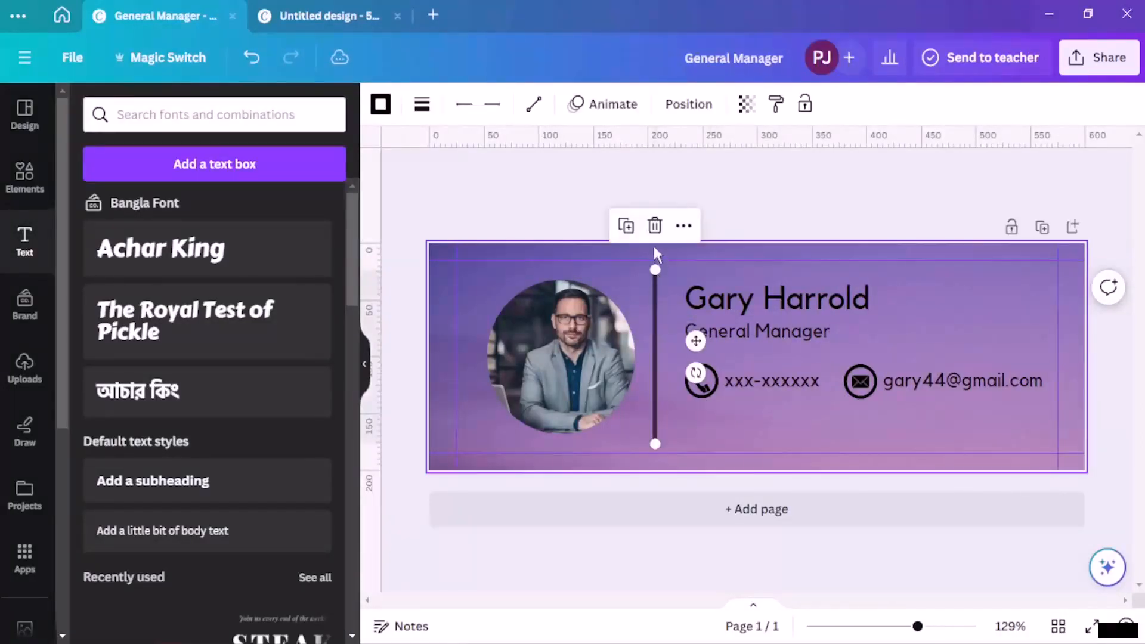
{"action": "left_click", "coordinate": [625, 226]}
{"action": "left_click_drag", "start_coordinate": [678, 360], "coordinate": [831, 432]}
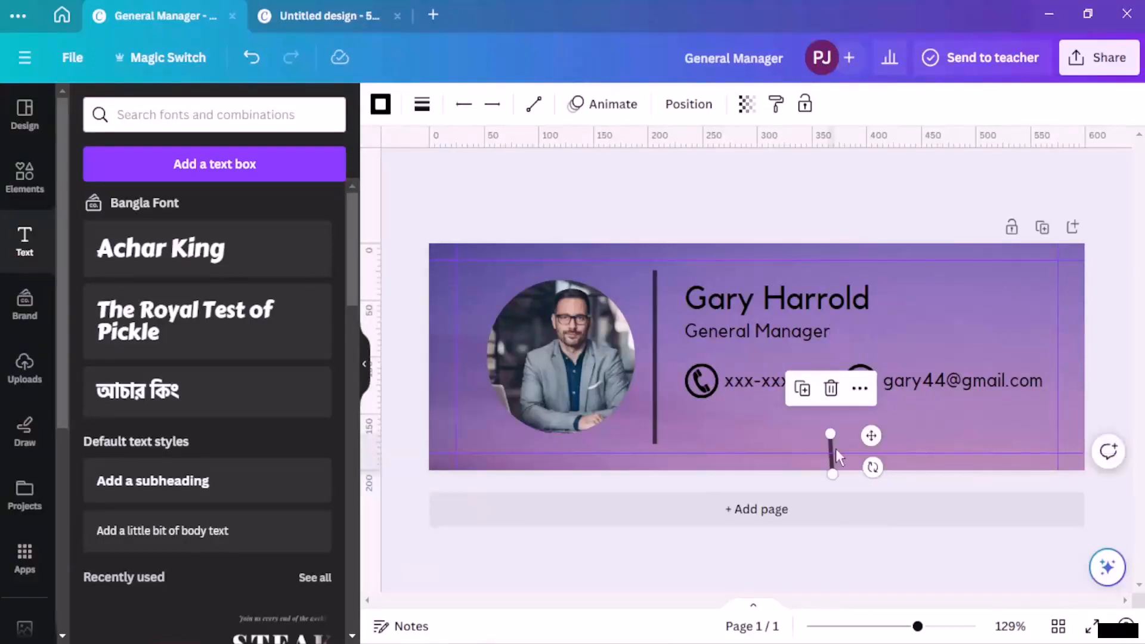
{"action": "left_click", "coordinate": [782, 408]}
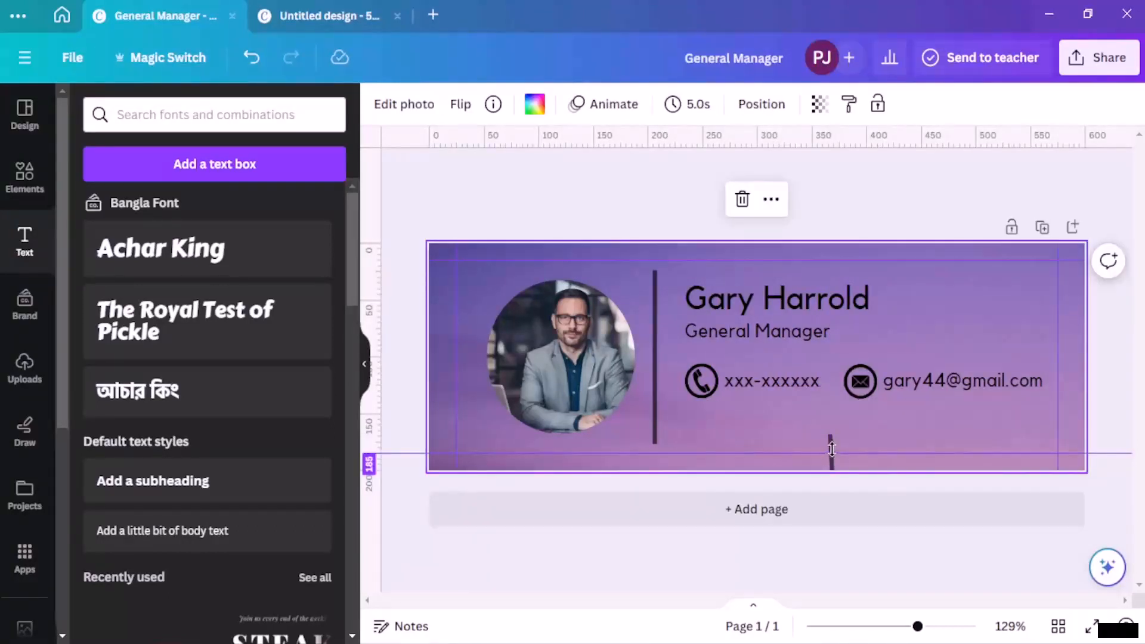
{"action": "left_click_drag", "start_coordinate": [831, 444], "coordinate": [843, 381]}
{"action": "left_click_drag", "start_coordinate": [868, 424], "coordinate": [868, 404]}
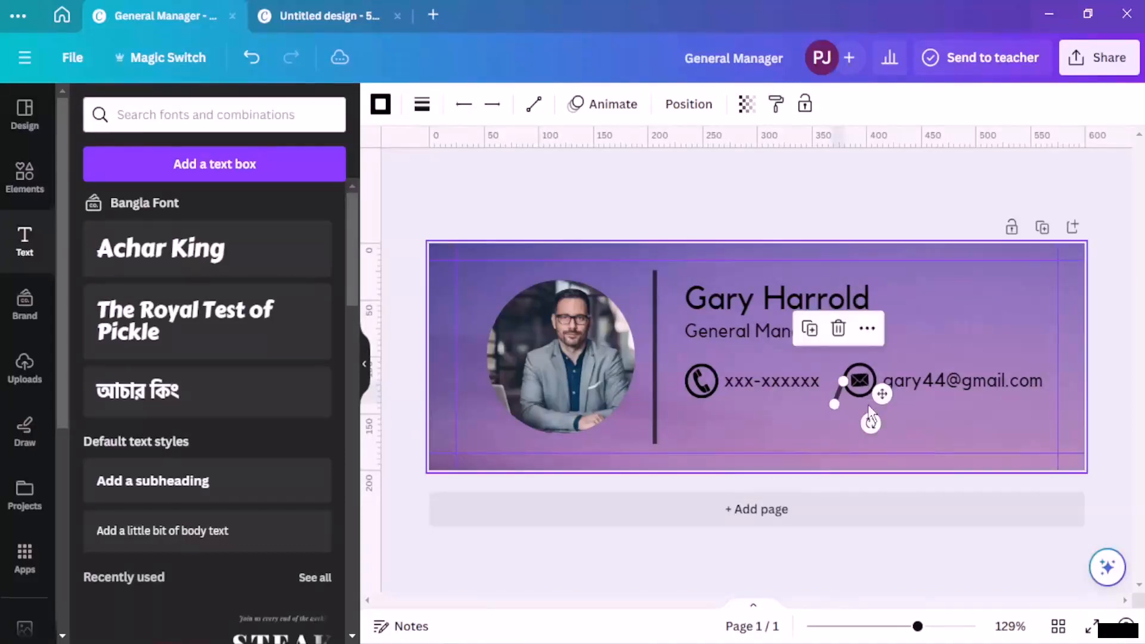
{"action": "key", "text": "ctrl+z"}
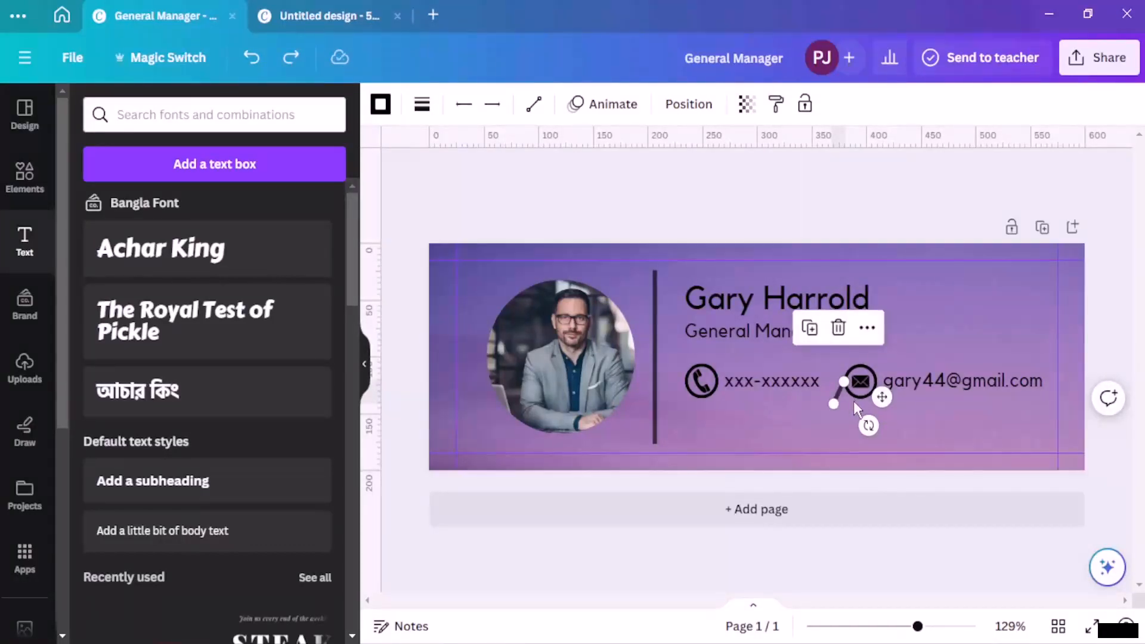
Step: Try rotating the line and moving the email icon, undoing the icon move
{"action": "left_click", "coordinate": [807, 413]}
{"action": "left_click", "coordinate": [840, 394]}
{"action": "left_click_drag", "start_coordinate": [873, 421], "coordinate": [843, 392]}
{"action": "left_click", "coordinate": [807, 417]}
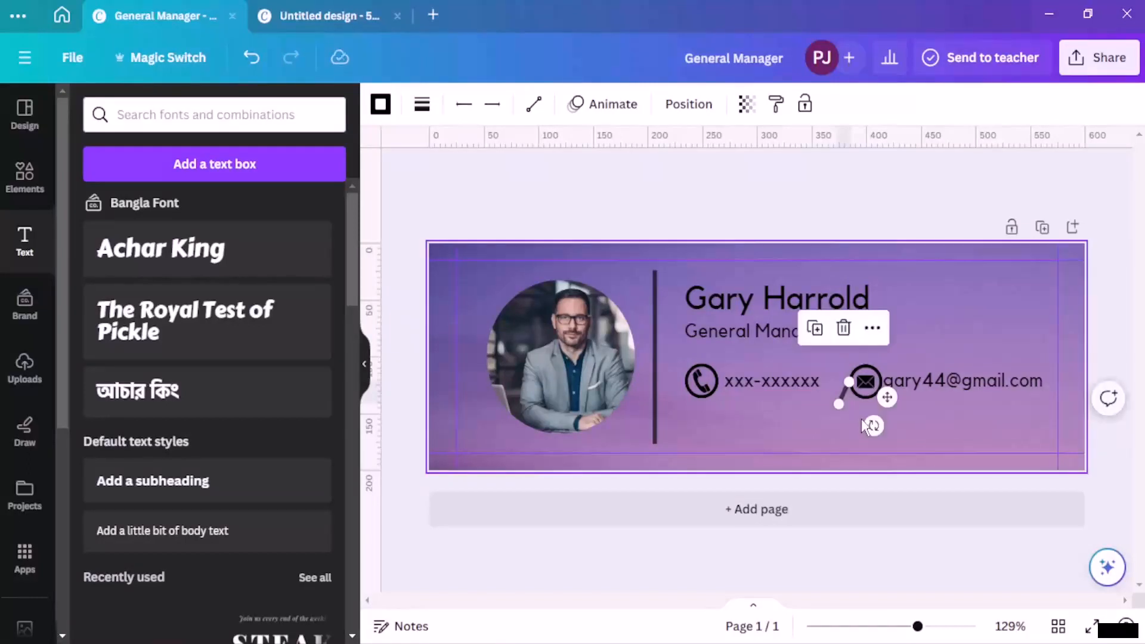
{"action": "left_click", "coordinate": [817, 411]}
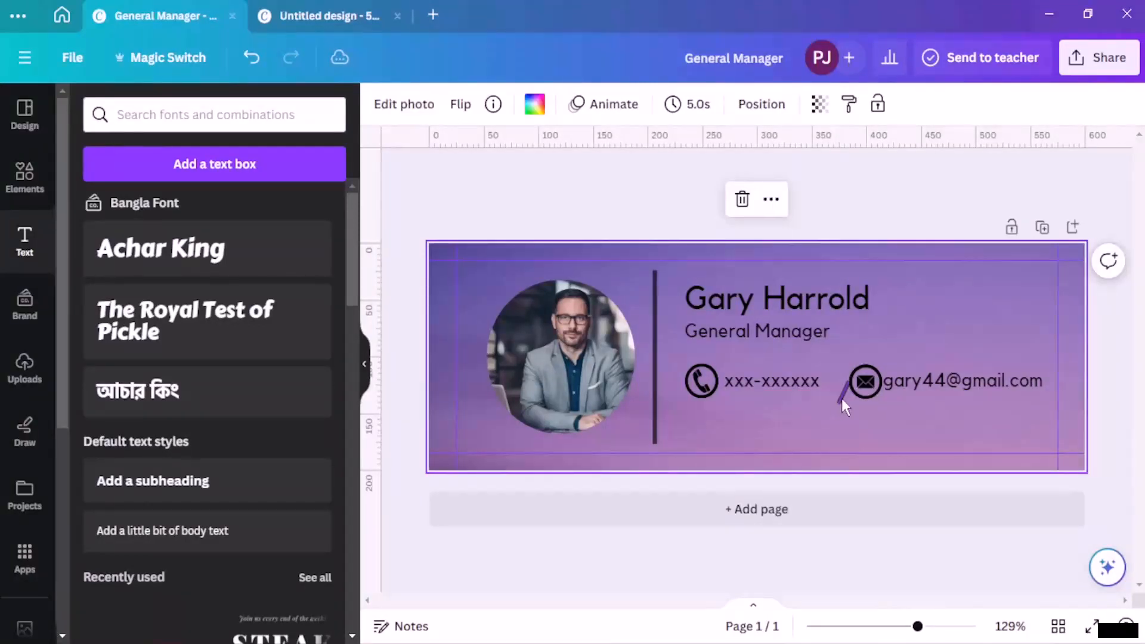
{"action": "left_click", "coordinate": [856, 387]}
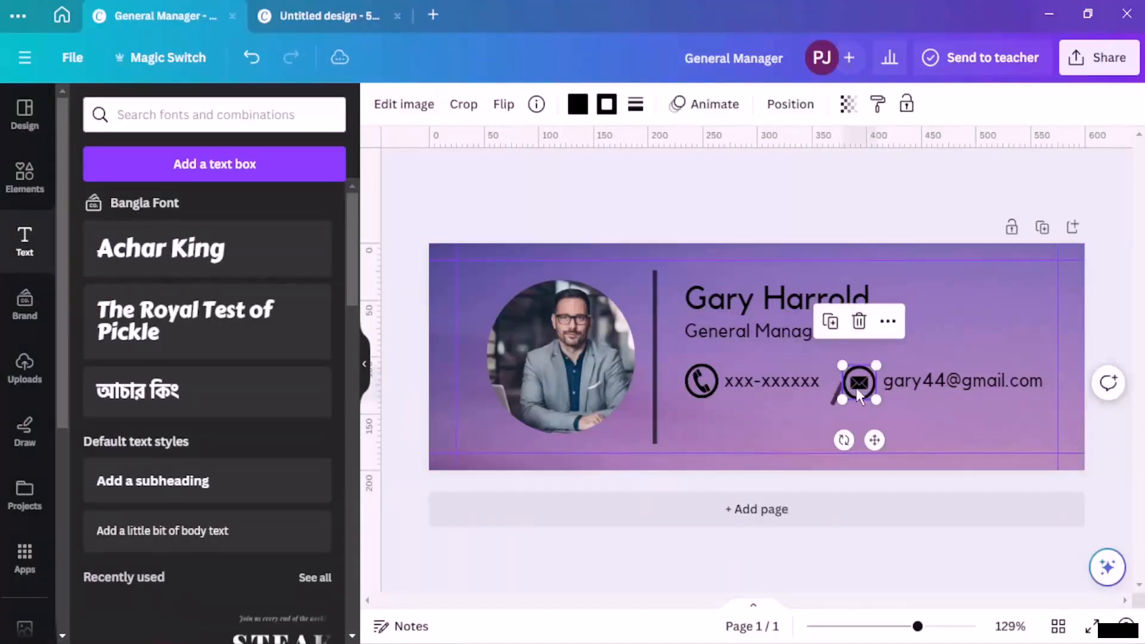
{"action": "left_click_drag", "start_coordinate": [856, 388], "coordinate": [904, 349]}
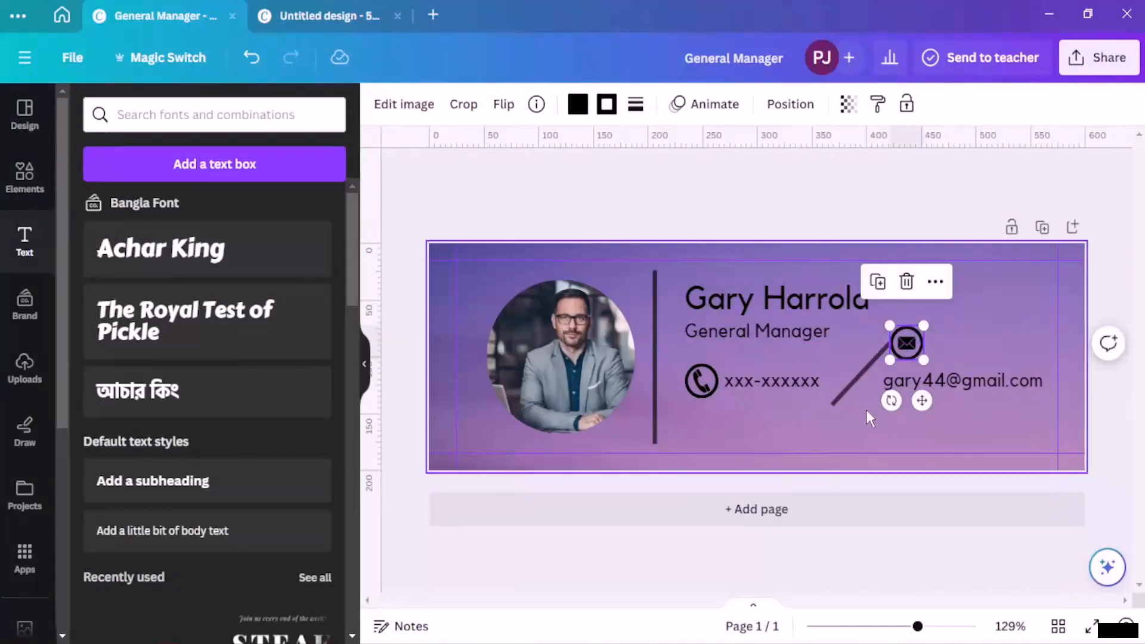
{"action": "key", "text": "ctrl+z"}
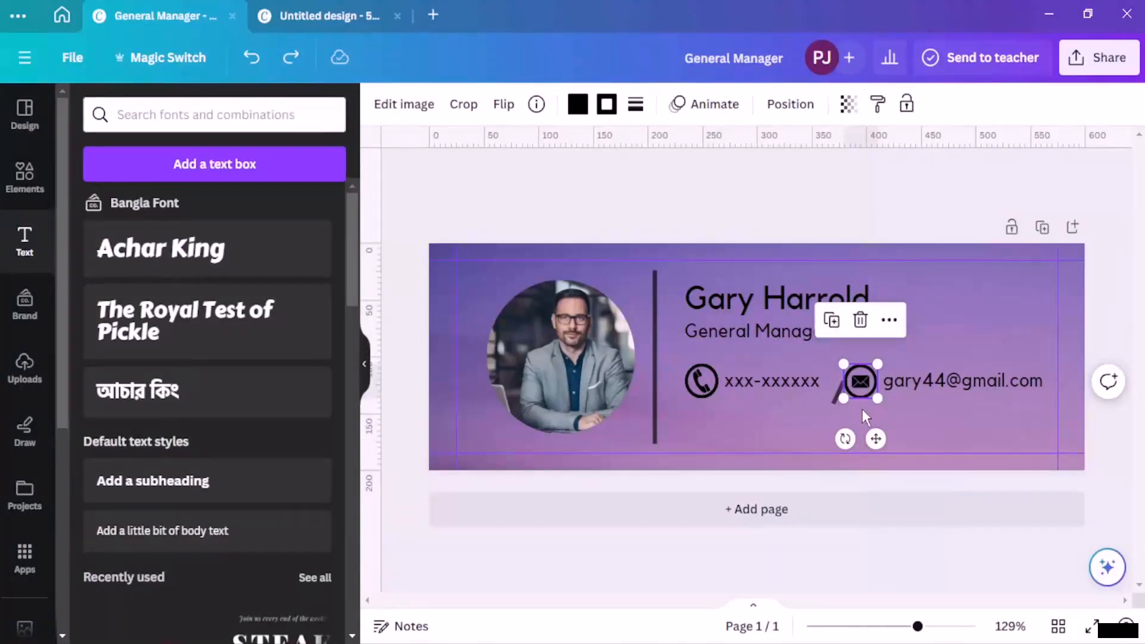
{"action": "left_click", "coordinate": [883, 218]}
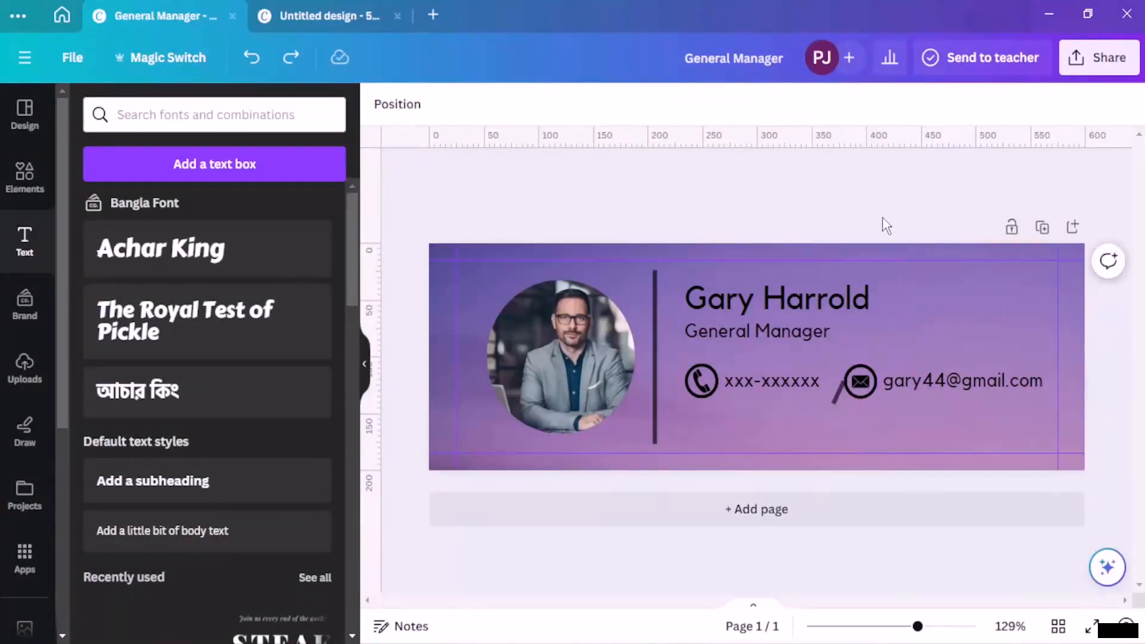
Step: Shorten the line to a small vertical stroke and set it beside the phone number
{"action": "left_click", "coordinate": [834, 385]}
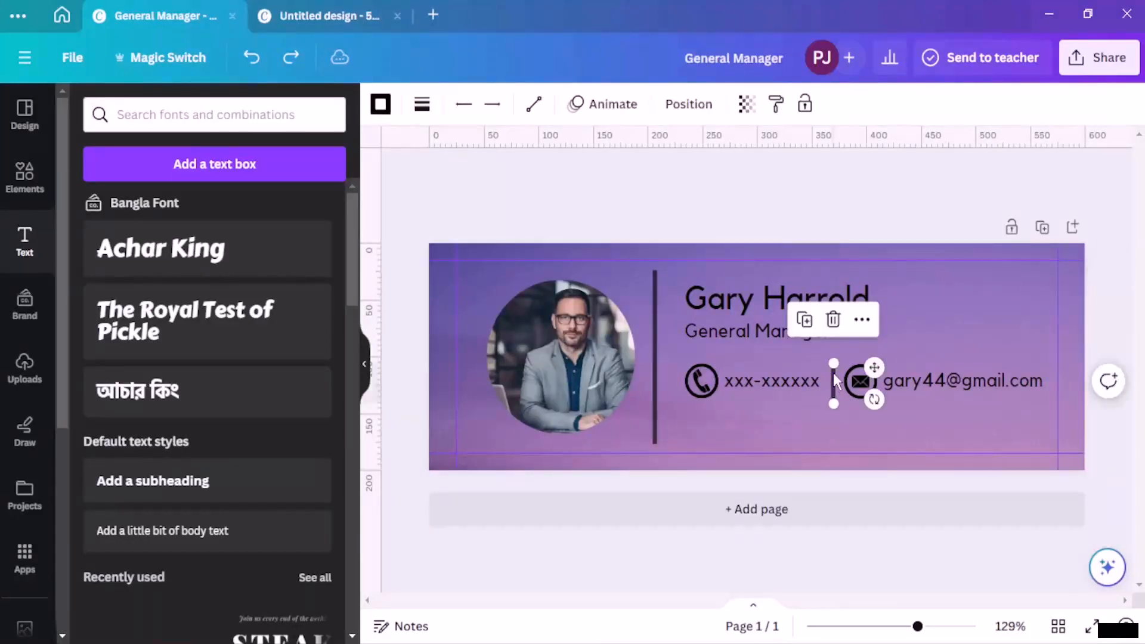
{"action": "left_click_drag", "start_coordinate": [834, 366], "coordinate": [829, 434]}
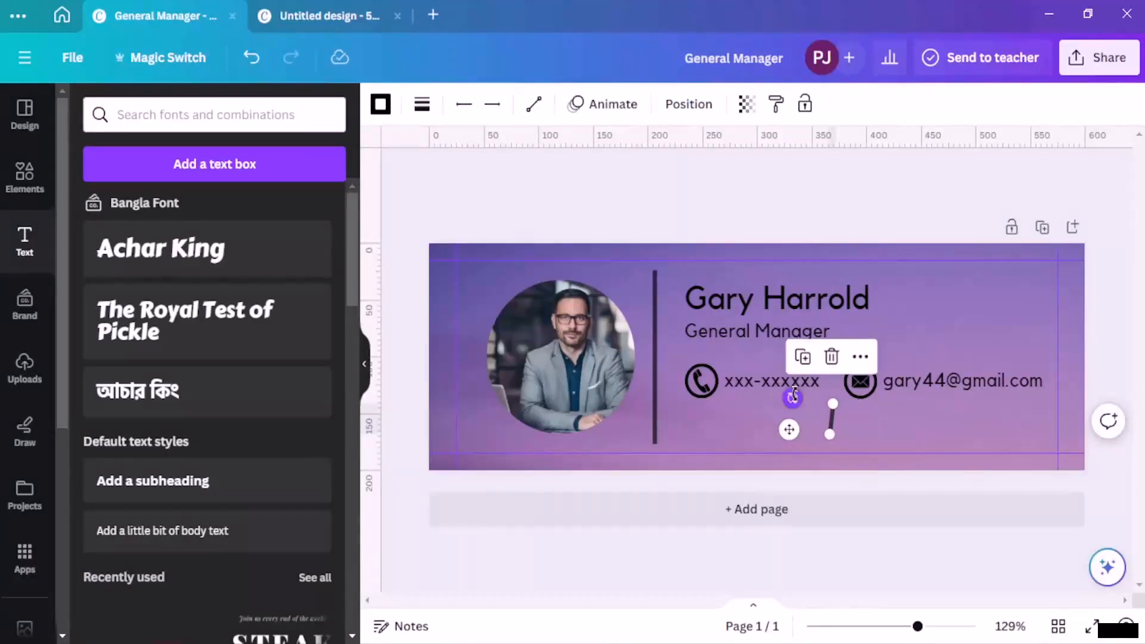
{"action": "left_click", "coordinate": [862, 426]}
{"action": "left_click_drag", "start_coordinate": [832, 418], "coordinate": [832, 384]}
{"action": "left_click", "coordinate": [832, 389]}
{"action": "left_click", "coordinate": [829, 386]}
{"action": "left_click", "coordinate": [878, 219]}
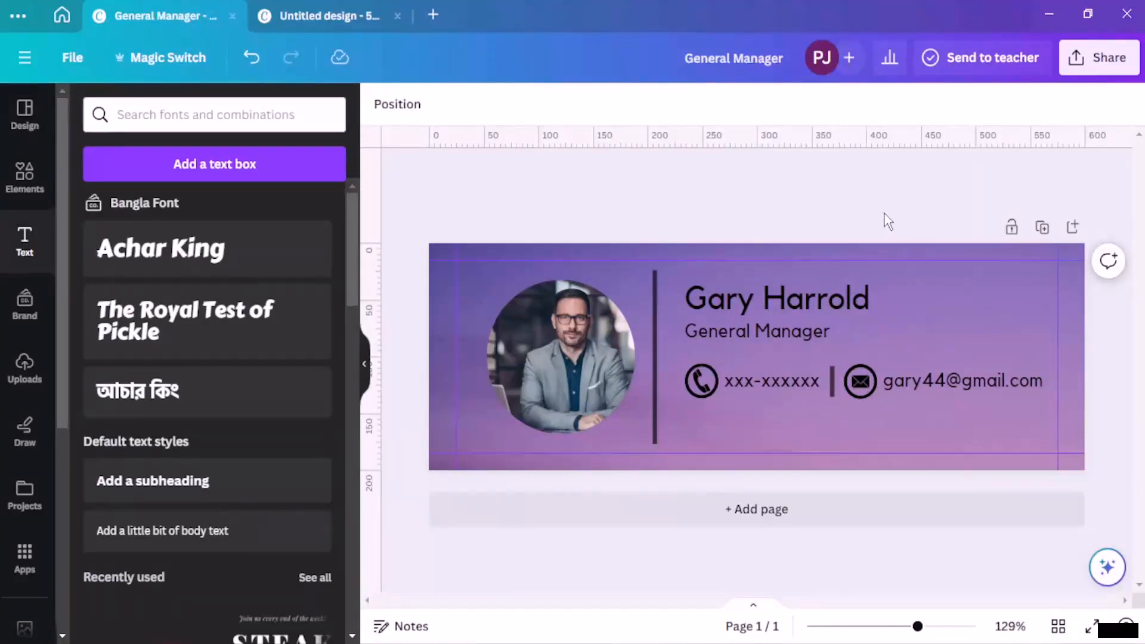
Step: Make the name text at the top bold
{"action": "left_click", "coordinate": [703, 295]}
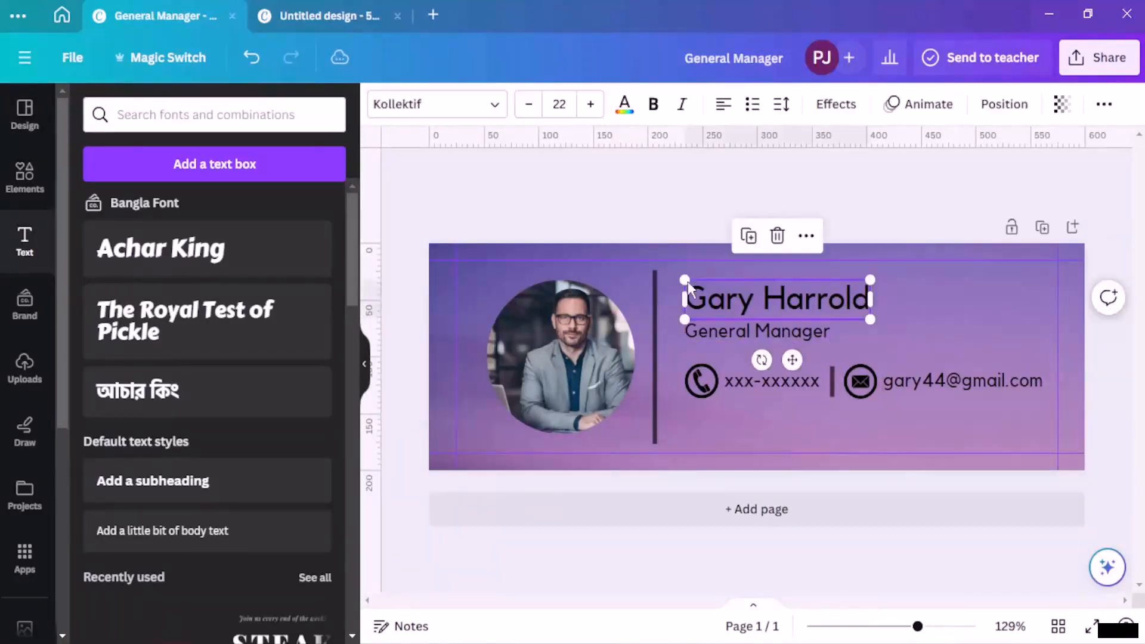
{"action": "left_click", "coordinate": [654, 105]}
{"action": "left_click", "coordinate": [724, 206]}
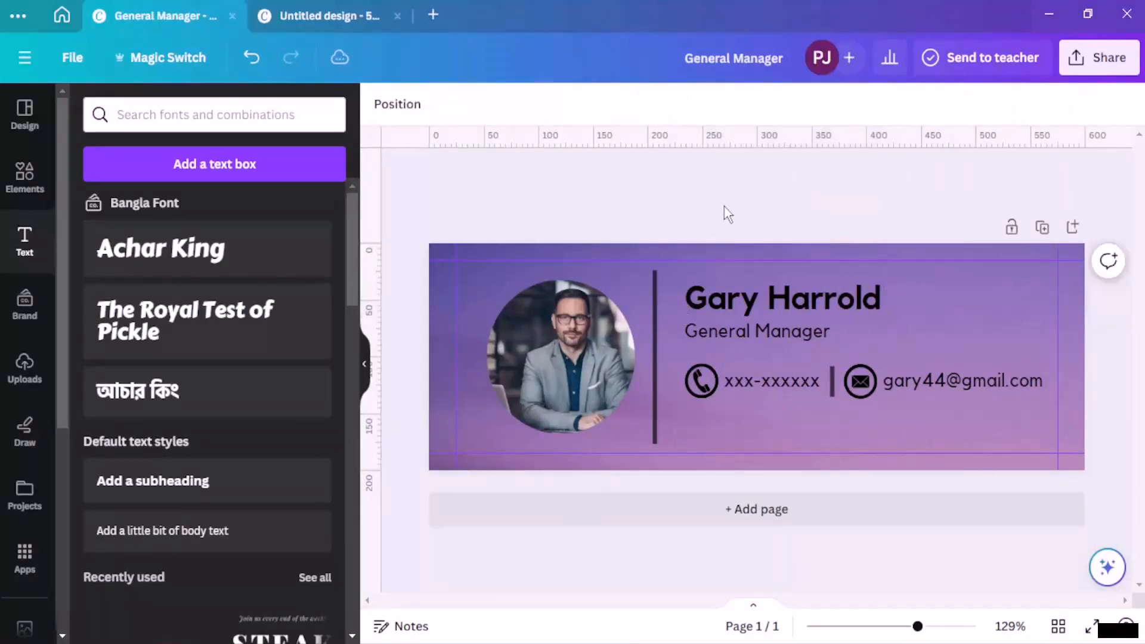
Step: Change the General Manager title's font size to 12, then back to 13
{"action": "left_click", "coordinate": [753, 331]}
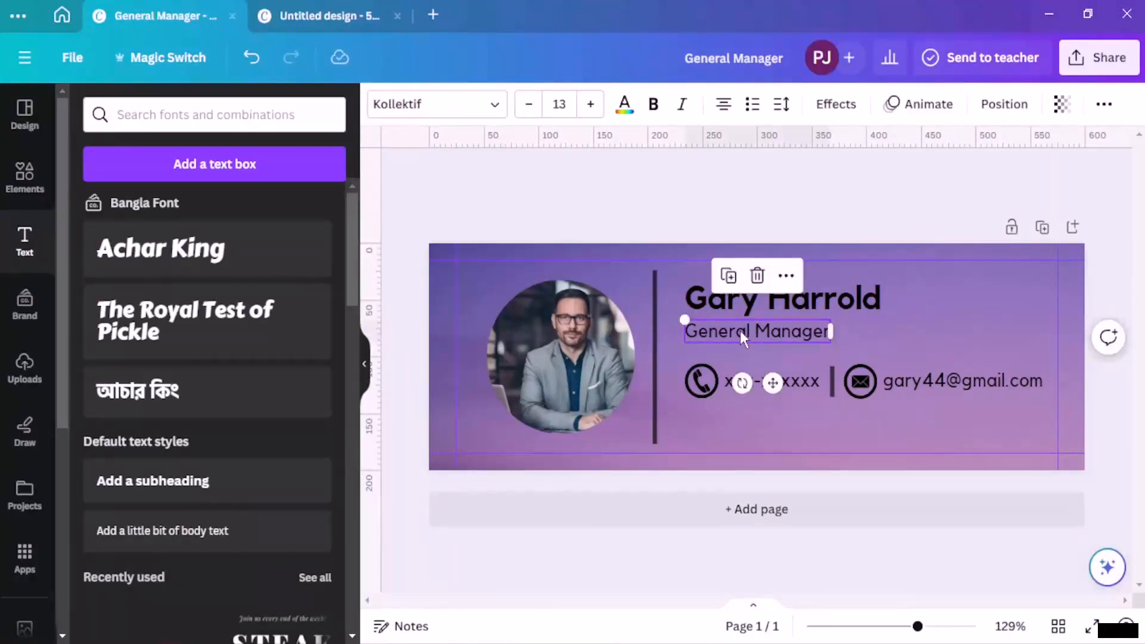
{"action": "left_click", "coordinate": [697, 192]}
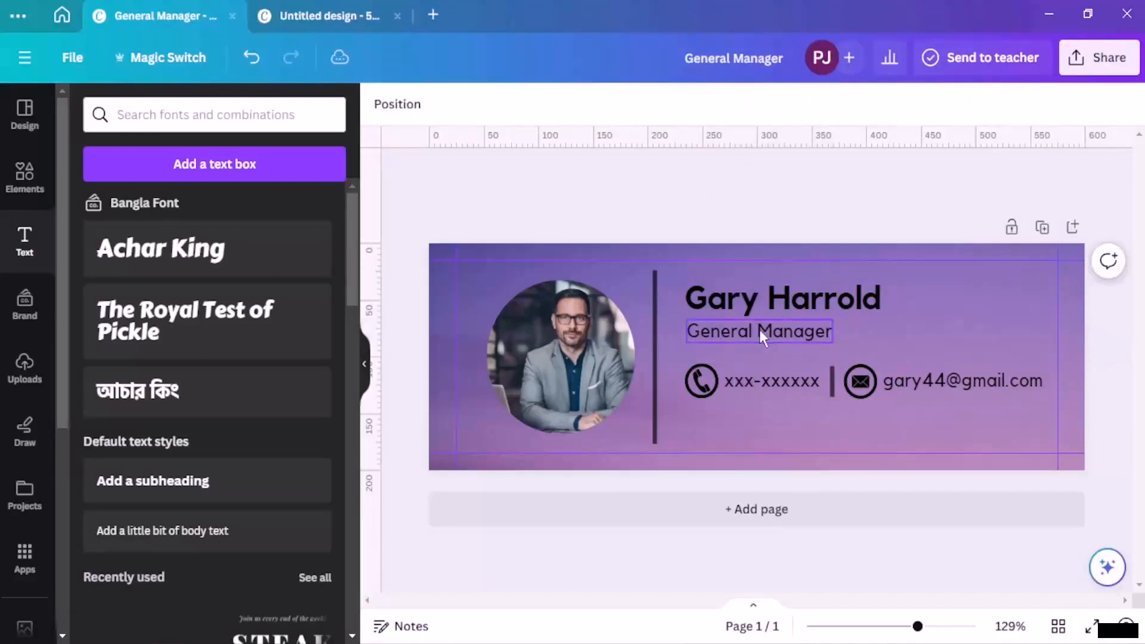
{"action": "left_click", "coordinate": [753, 334]}
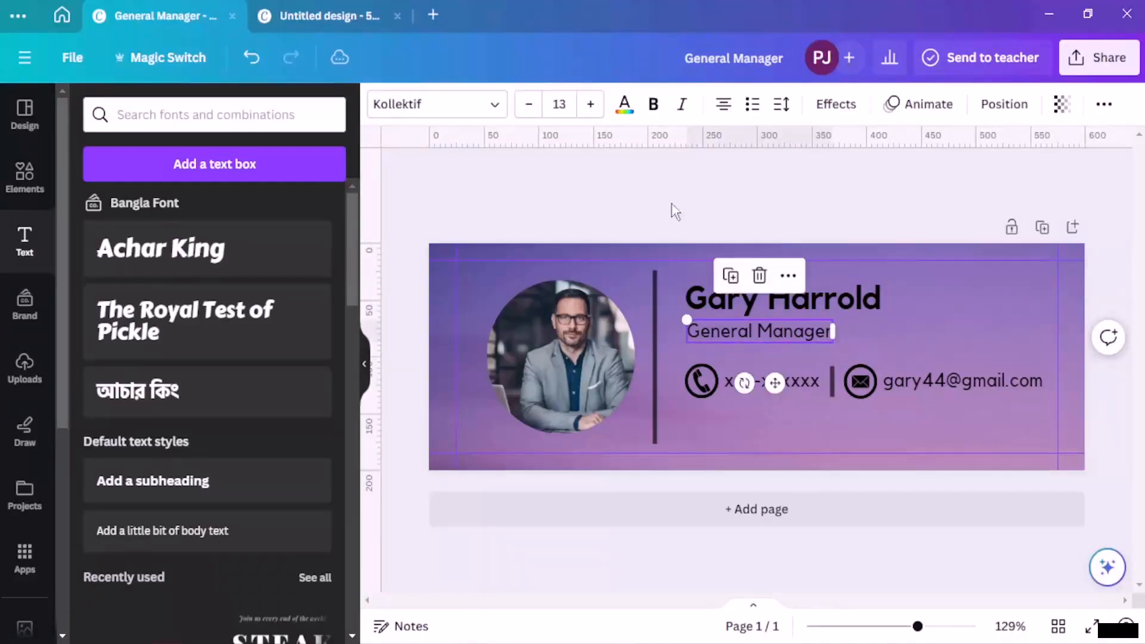
{"action": "left_click", "coordinate": [527, 105]}
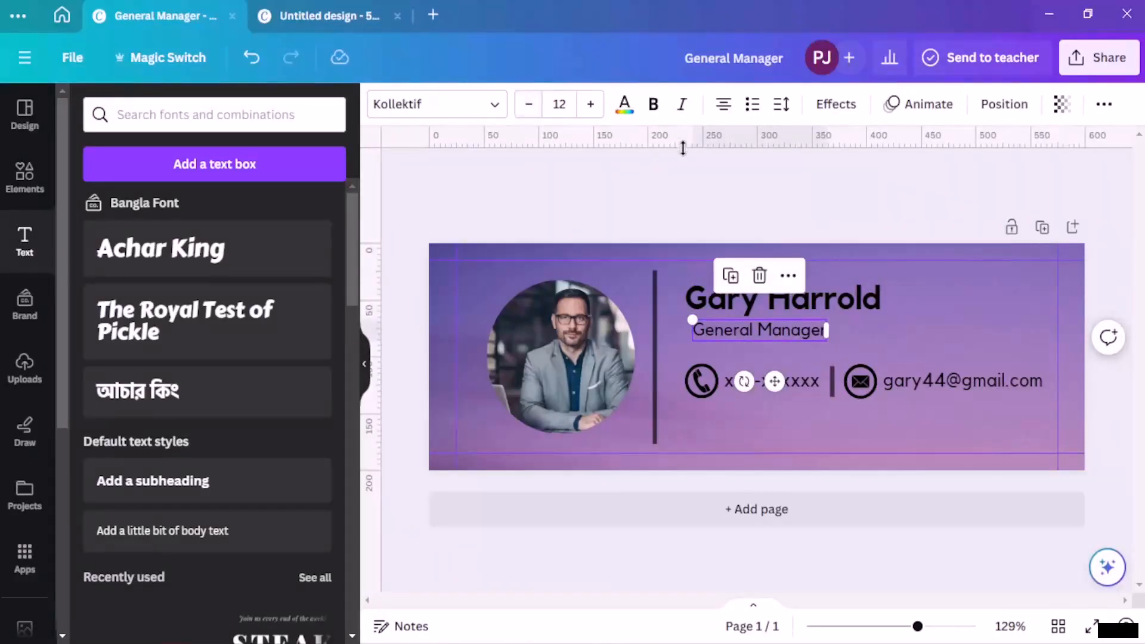
{"action": "left_click", "coordinate": [590, 104]}
{"action": "left_click", "coordinate": [771, 192]}
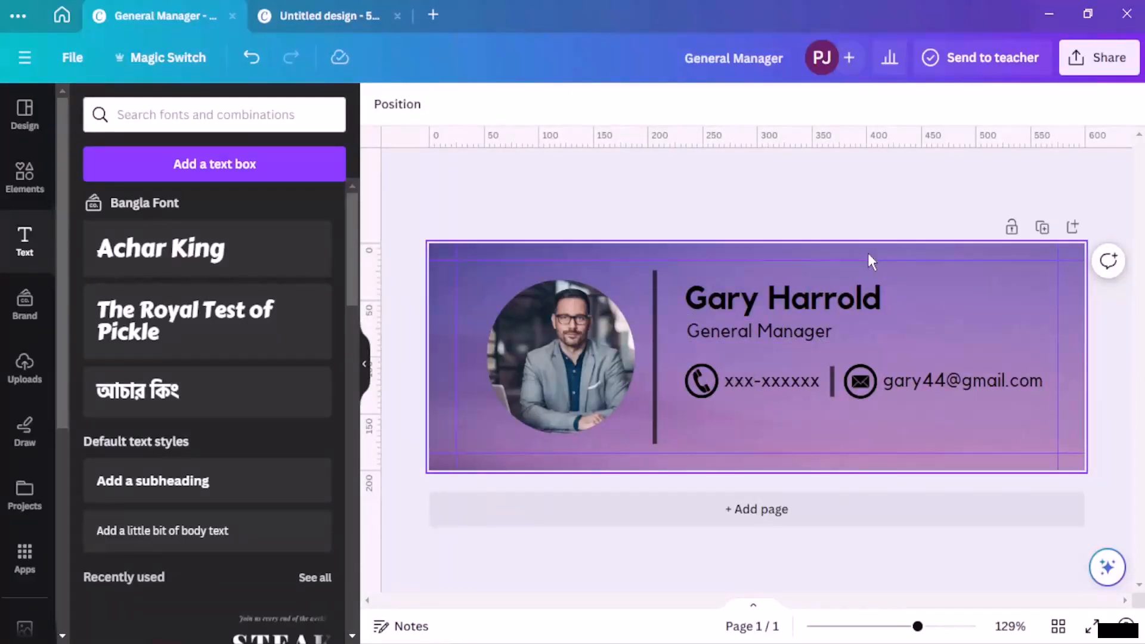
Step: Search Elements for 'entrepreneur' and filter the results to Graphics
{"action": "left_click", "coordinate": [575, 323]}
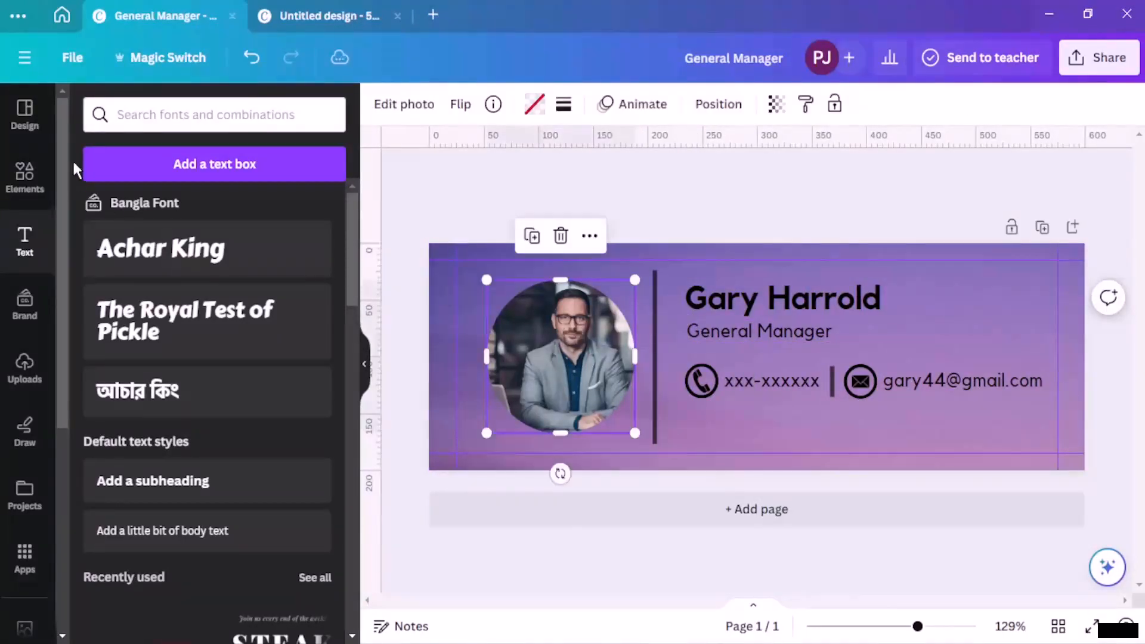
{"action": "left_click", "coordinate": [24, 176]}
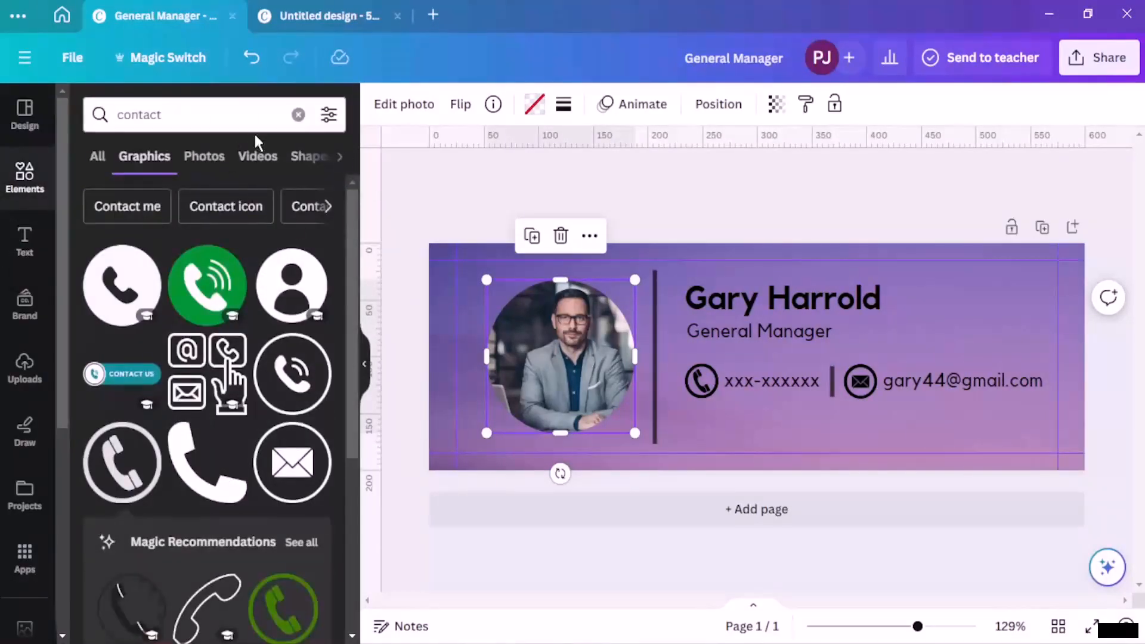
{"action": "left_click", "coordinate": [299, 114]}
{"action": "type", "text": "ent"}
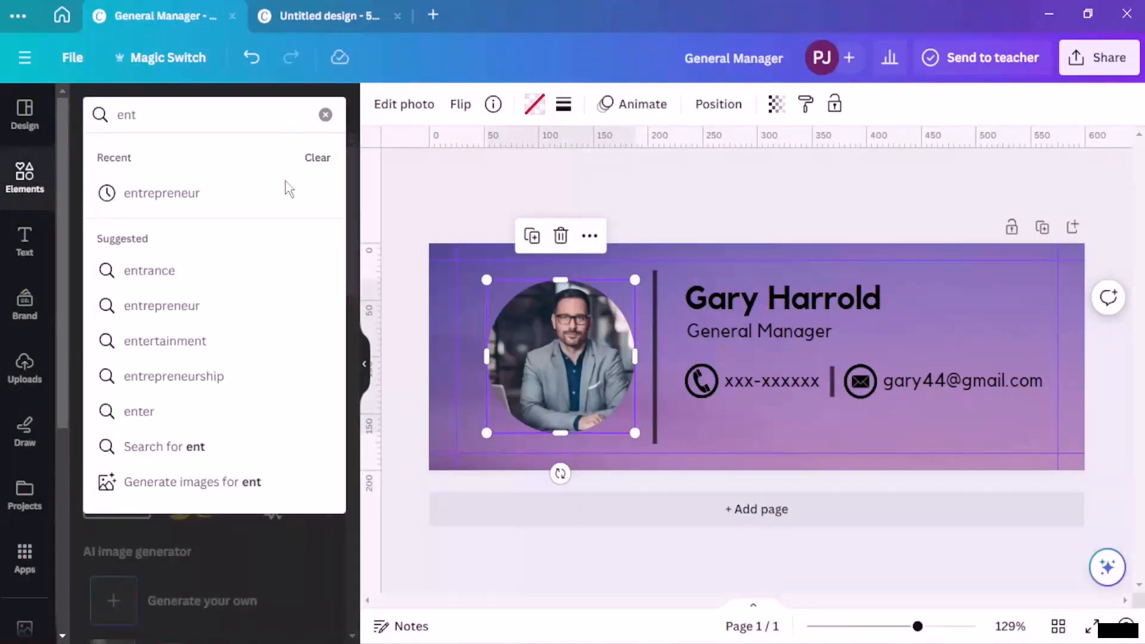
{"action": "left_click", "coordinate": [197, 195]}
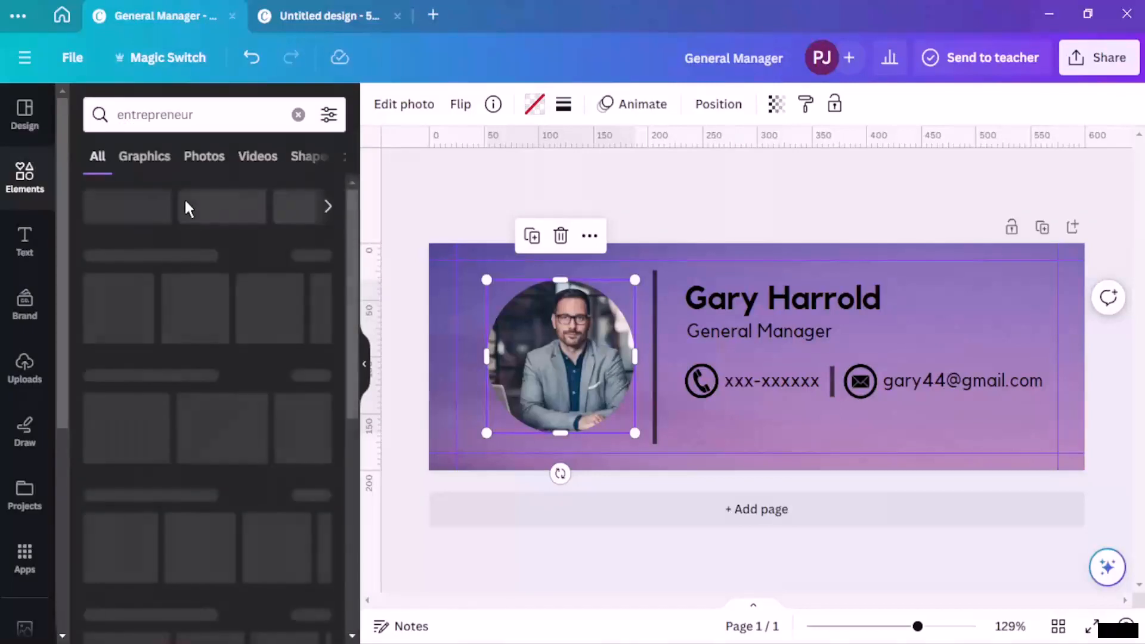
{"action": "left_click", "coordinate": [143, 157]}
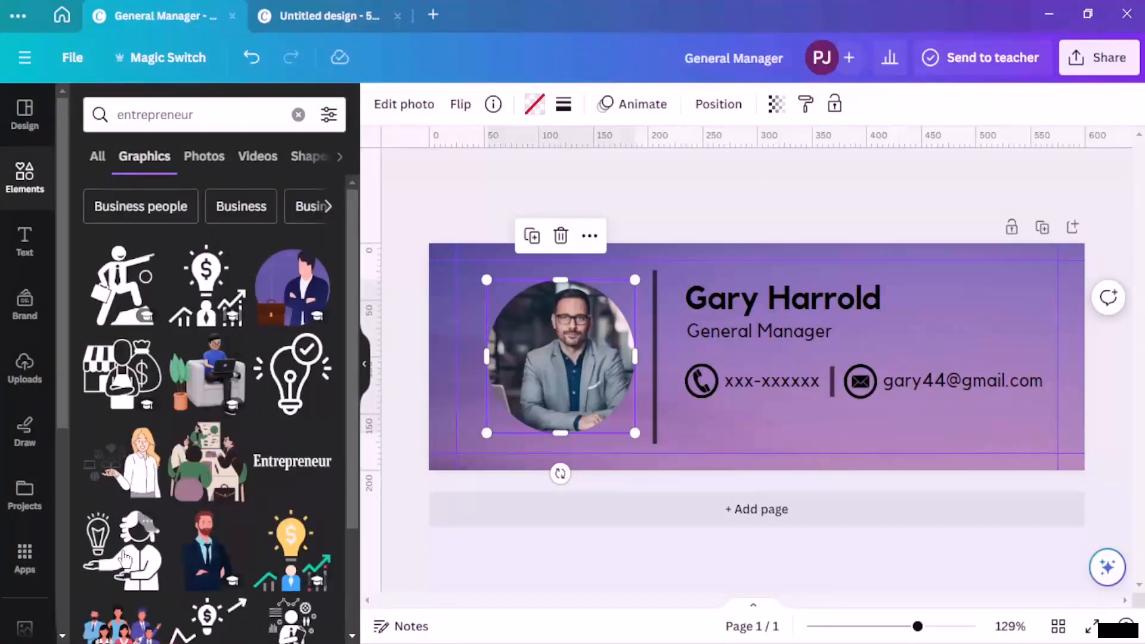
Step: Place a businessman graphic over the profile photo, then delete it
{"action": "scroll", "coordinate": [215, 466], "scroll_direction": "down", "scroll_amount": 2}
{"action": "left_click_drag", "start_coordinate": [215, 466], "coordinate": [561, 346]}
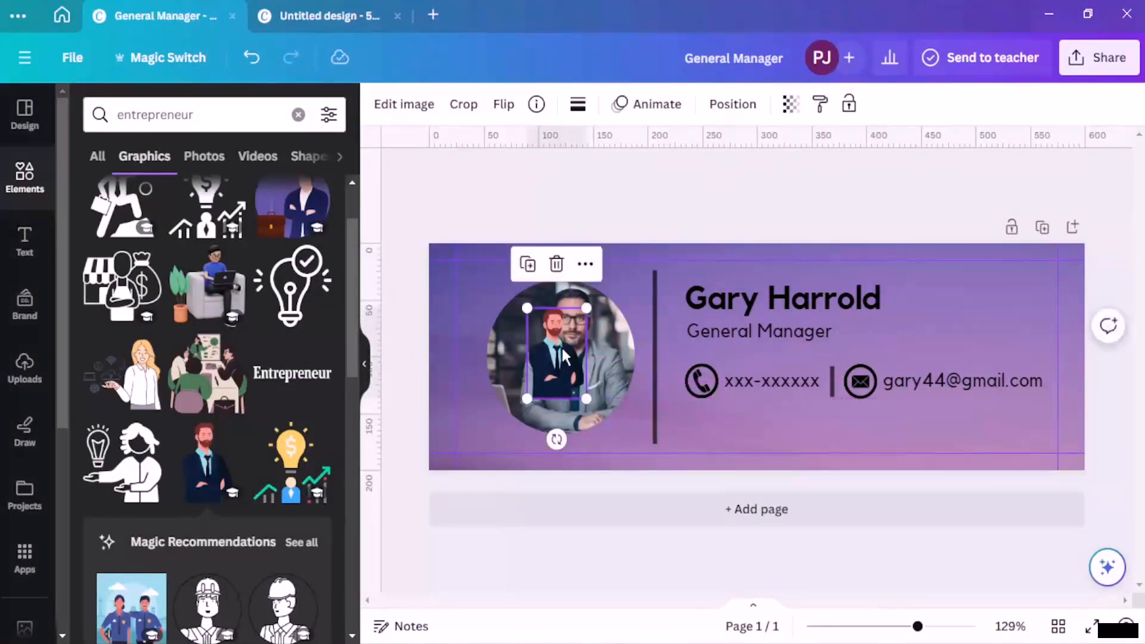
{"action": "key", "text": "Delete"}
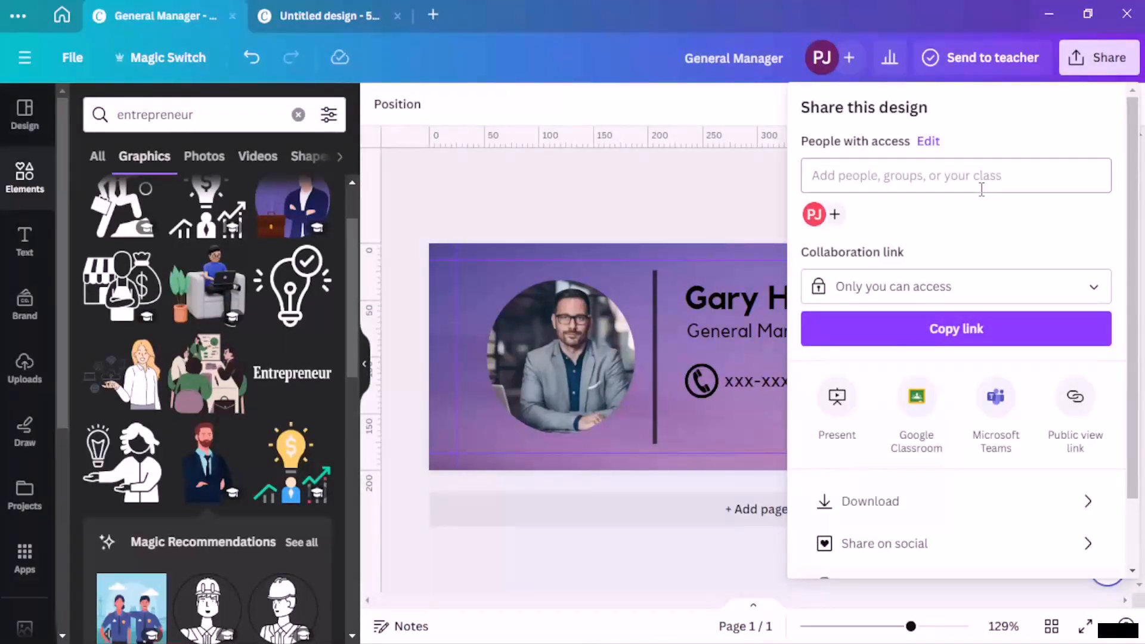
Step: Explore all sharing options, including saving to the Your projects folder, then back out
{"action": "scroll", "coordinate": [882, 278], "scroll_direction": "down", "scroll_amount": 2}
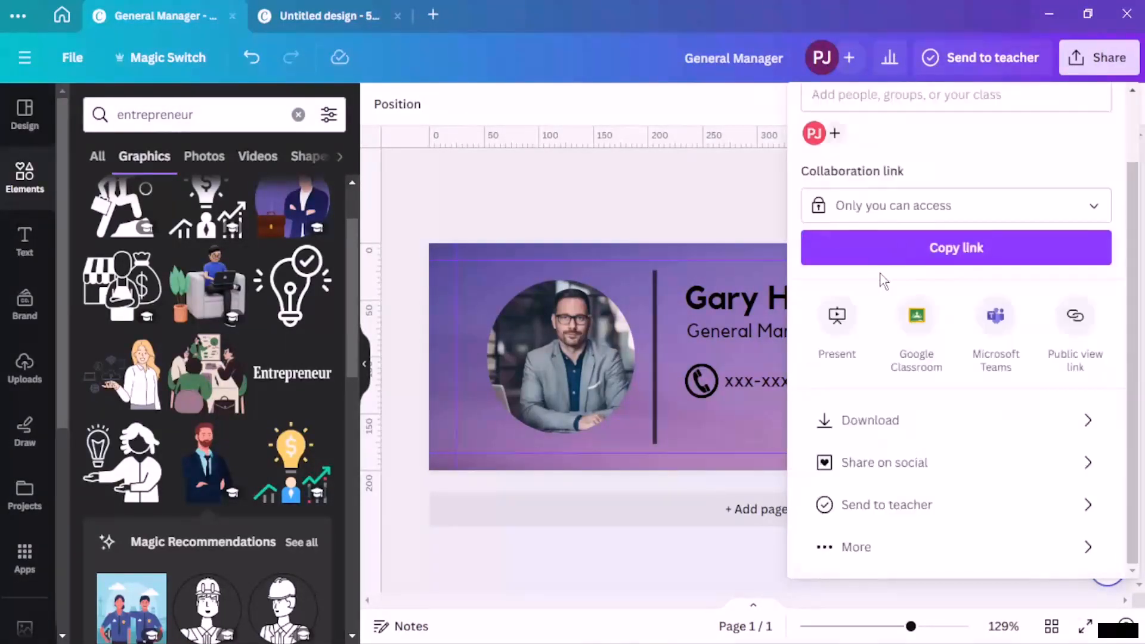
{"action": "left_click", "coordinate": [894, 548]}
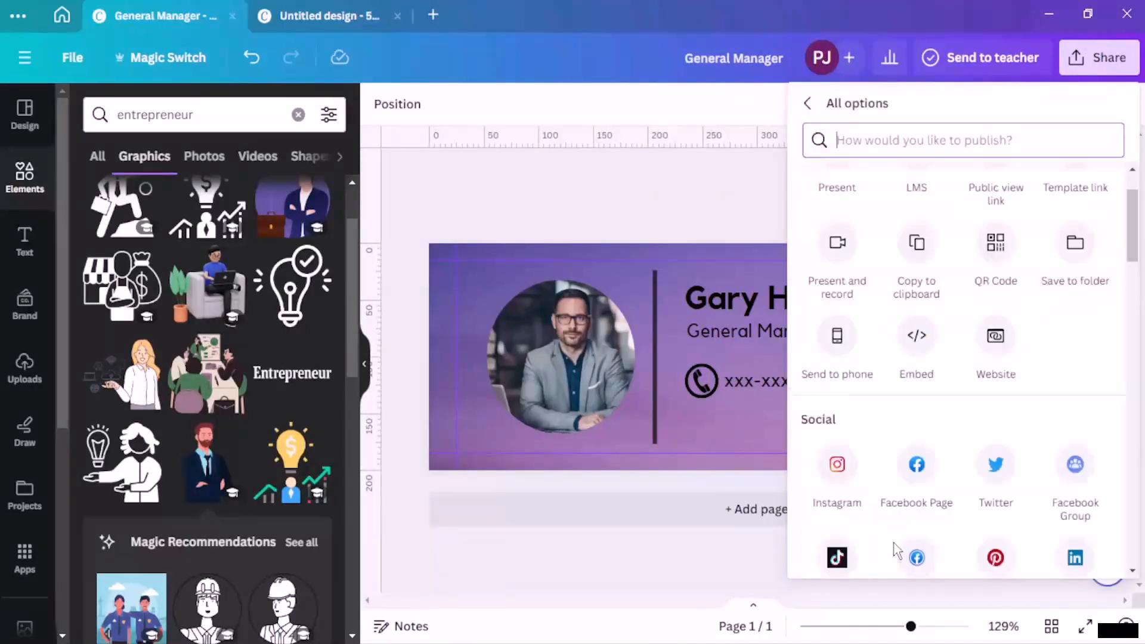
{"action": "scroll", "coordinate": [961, 466], "scroll_direction": "down", "scroll_amount": 3}
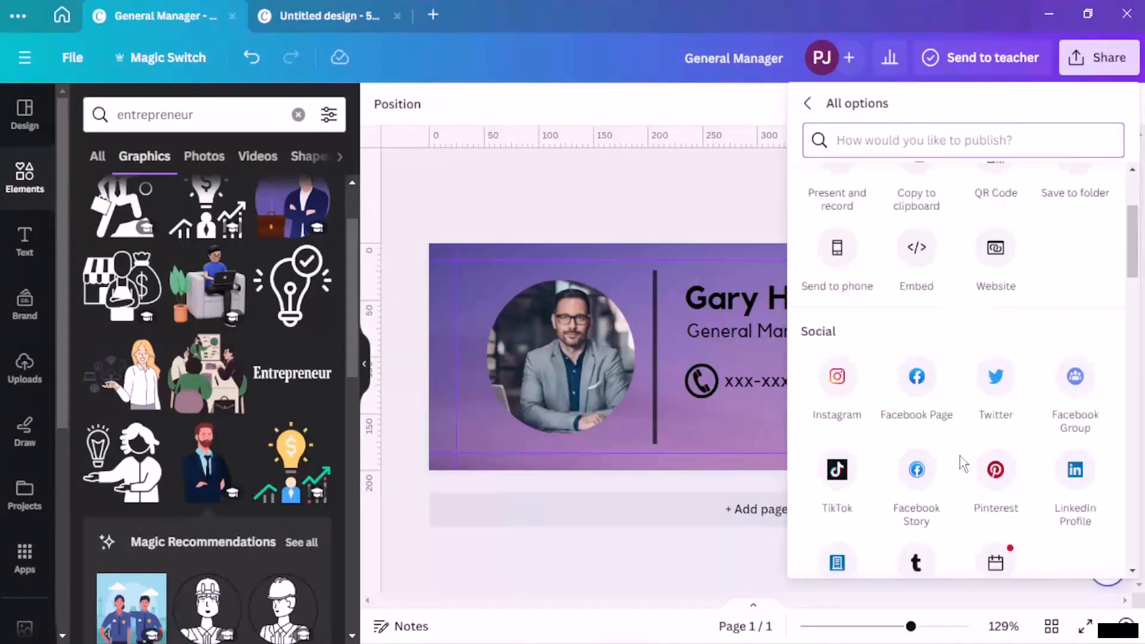
{"action": "scroll", "coordinate": [979, 429], "scroll_direction": "up", "scroll_amount": 1}
{"action": "scroll", "coordinate": [981, 430], "scroll_direction": "up", "scroll_amount": 3}
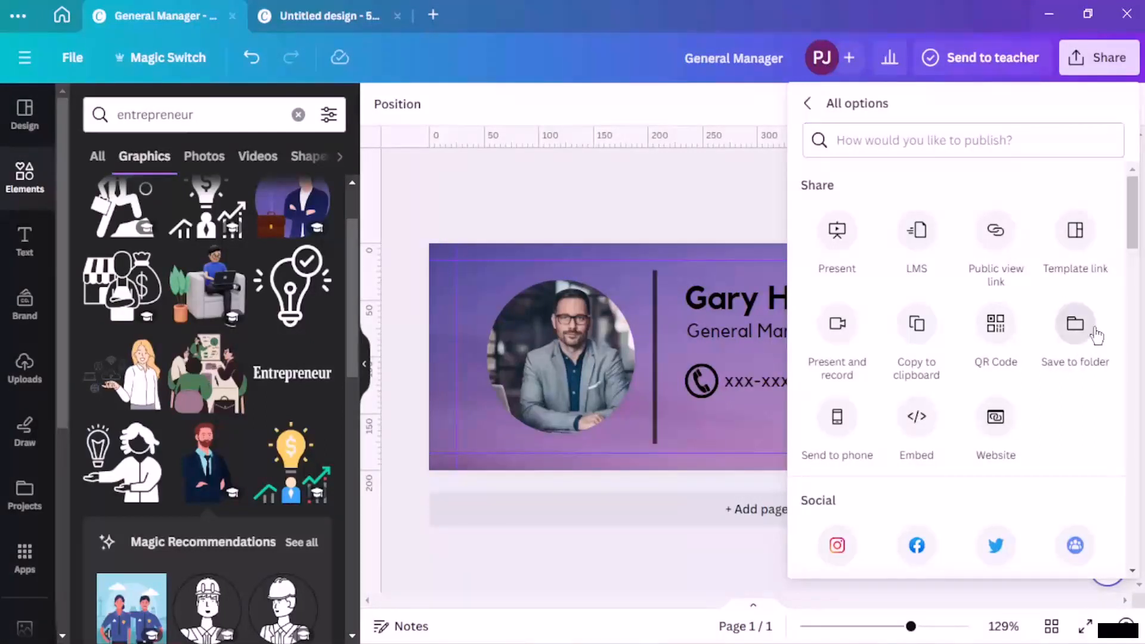
{"action": "left_click", "coordinate": [1076, 325]}
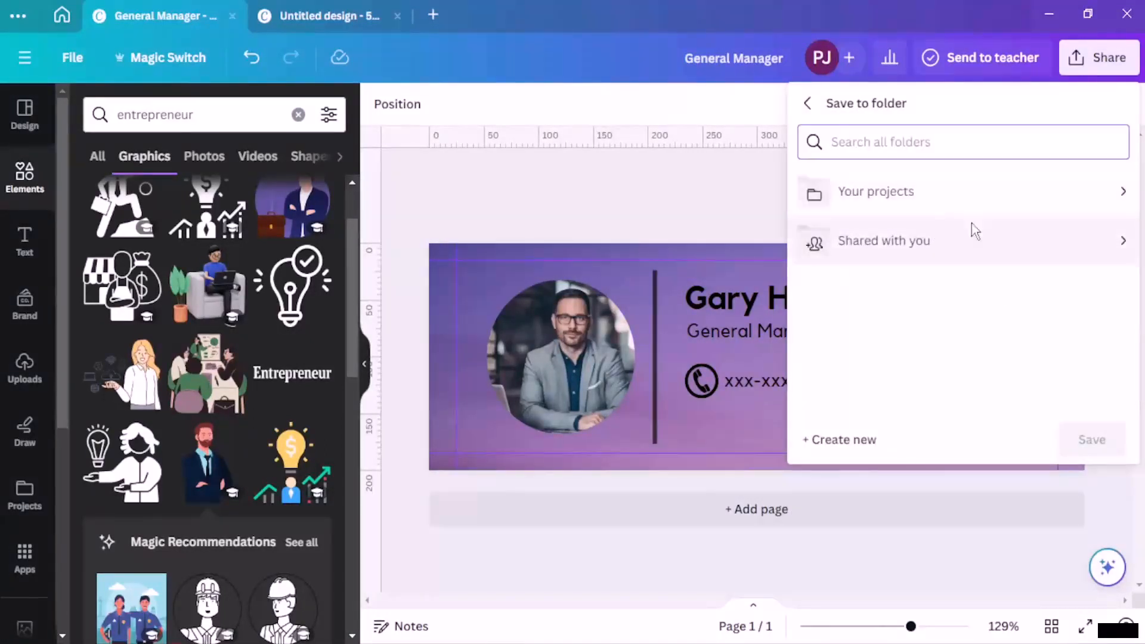
{"action": "left_click", "coordinate": [918, 189]}
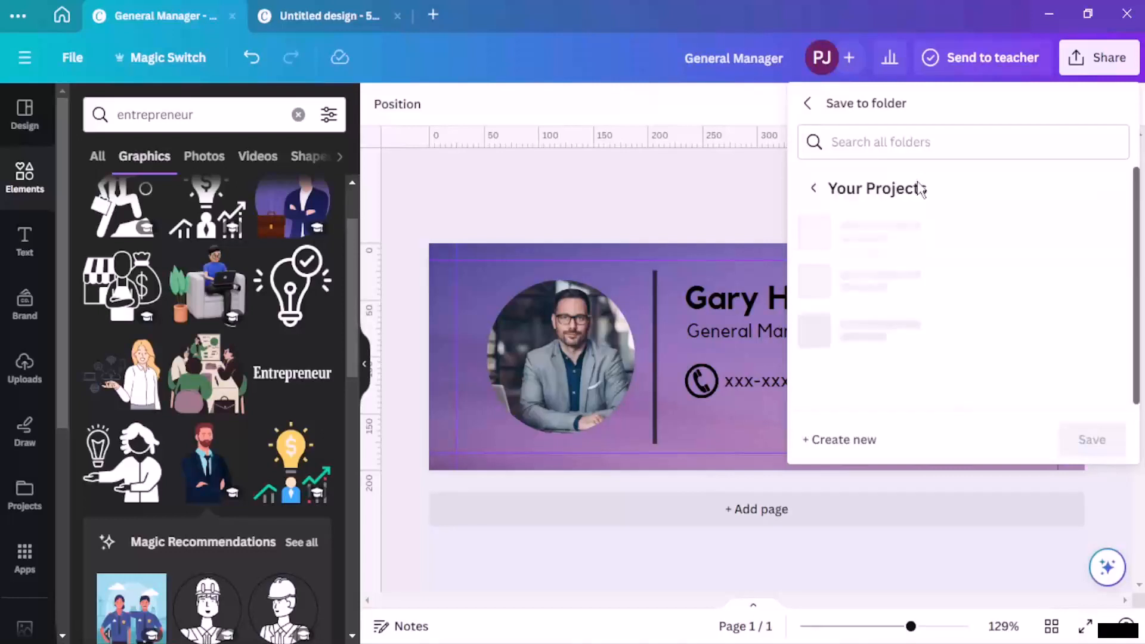
{"action": "left_click", "coordinate": [812, 188]}
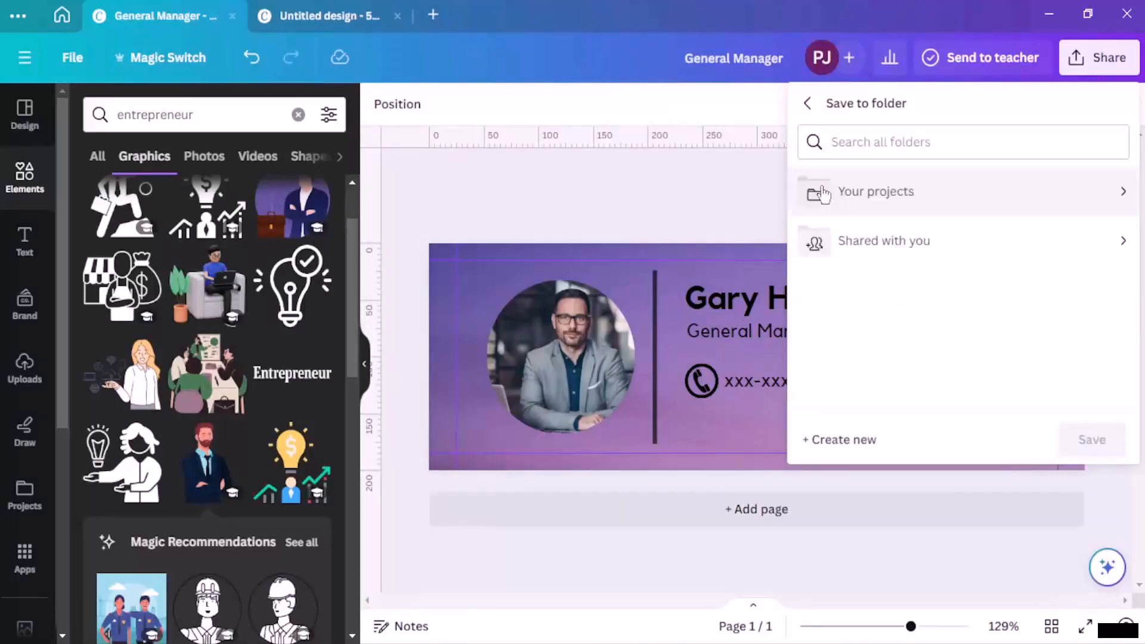
{"action": "left_click", "coordinate": [814, 113]}
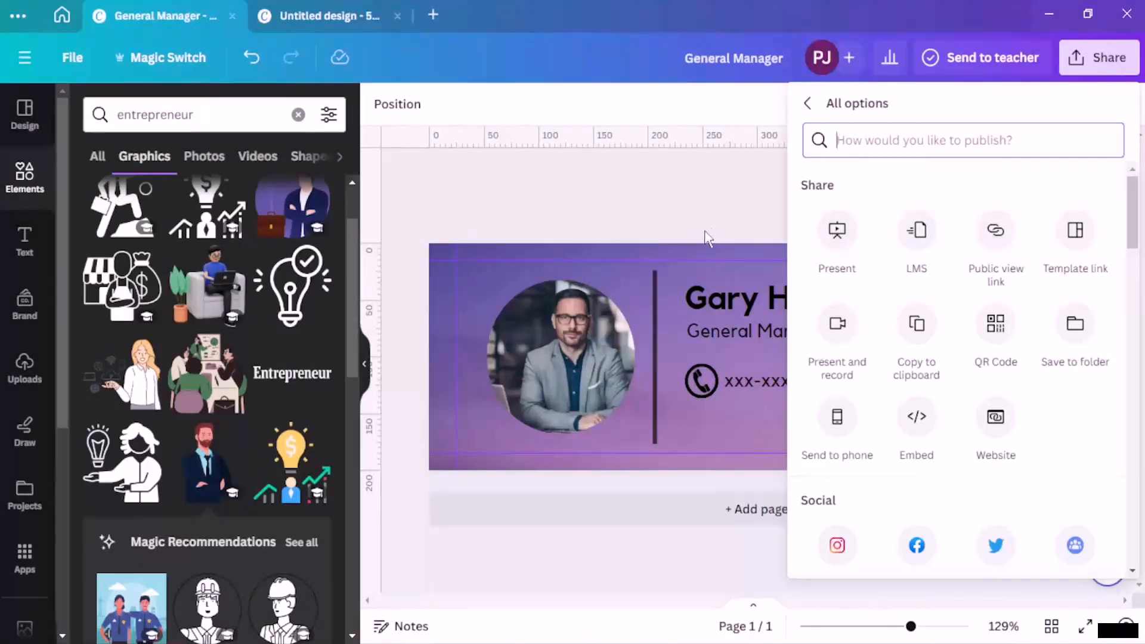
Step: Reopen the Share menu and bring up the PNG 600 × 200 px download settings
{"action": "left_click", "coordinate": [757, 213]}
{"action": "left_click", "coordinate": [1093, 77]}
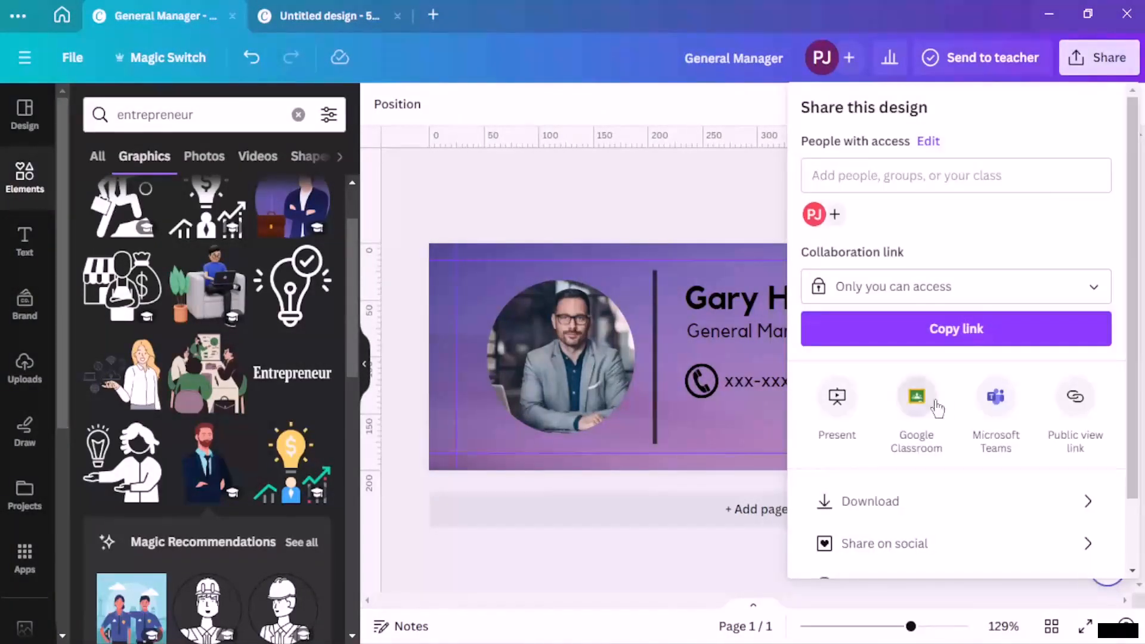
{"action": "left_click", "coordinate": [878, 495]}
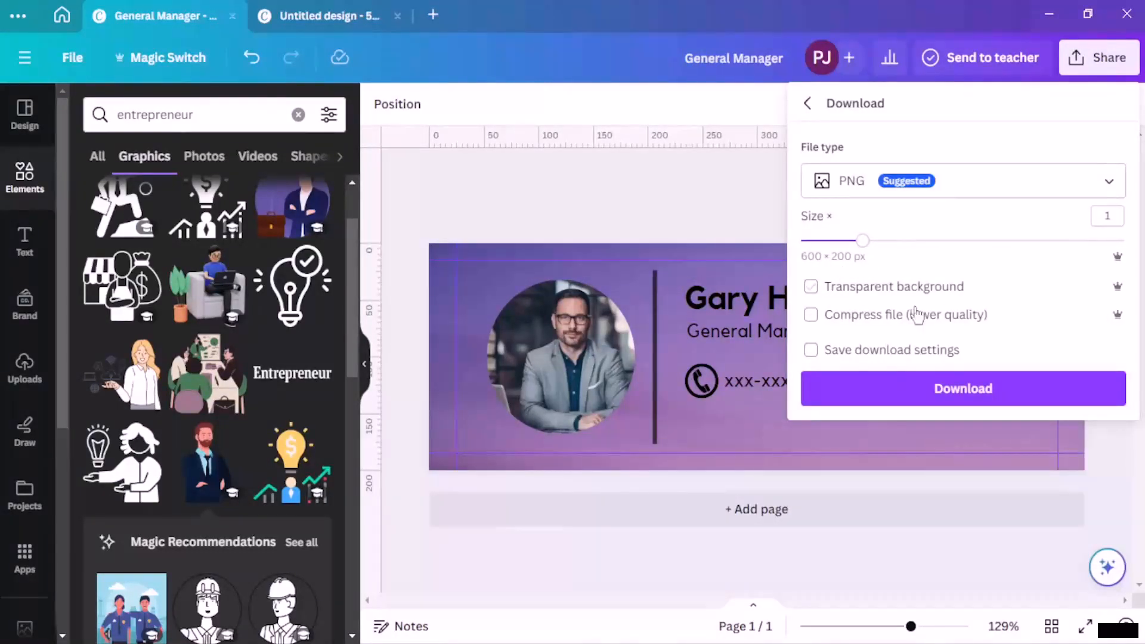
Step: Save the download settings and download the banner as General Manager.png into Downloads
{"action": "left_click", "coordinate": [811, 351]}
{"action": "left_click", "coordinate": [968, 393]}
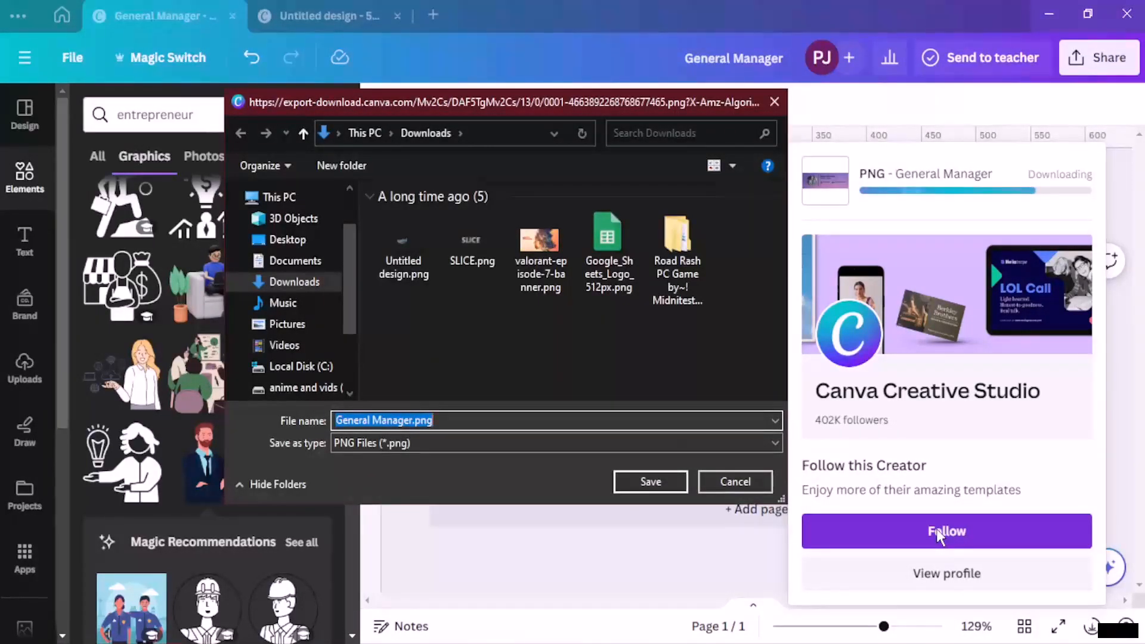
{"action": "left_click", "coordinate": [662, 481]}
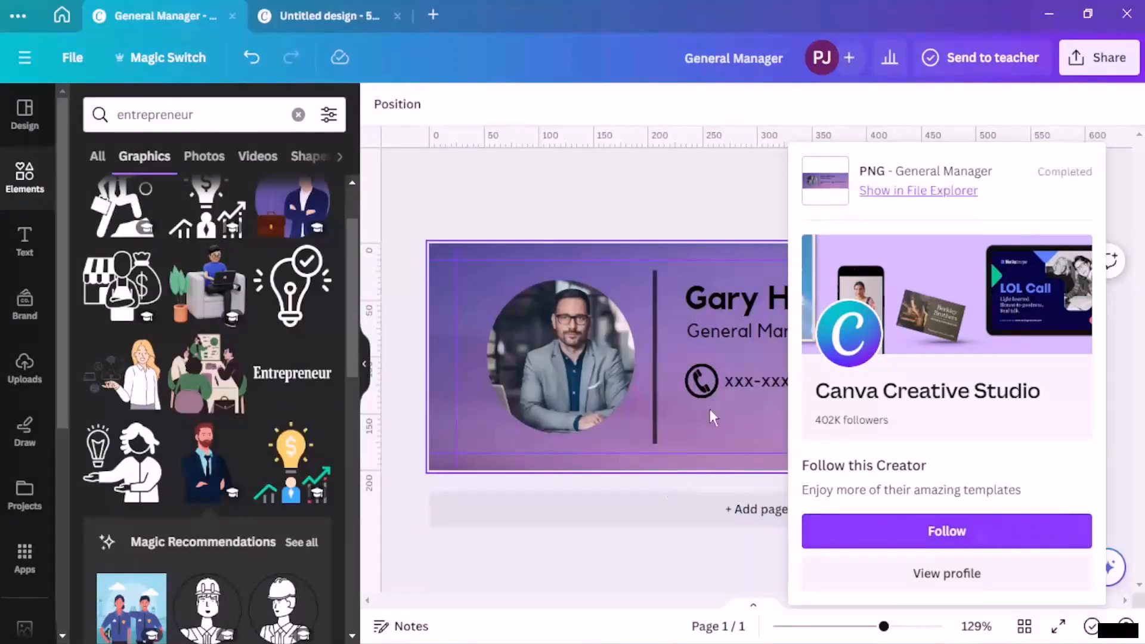
{"action": "left_click", "coordinate": [727, 197]}
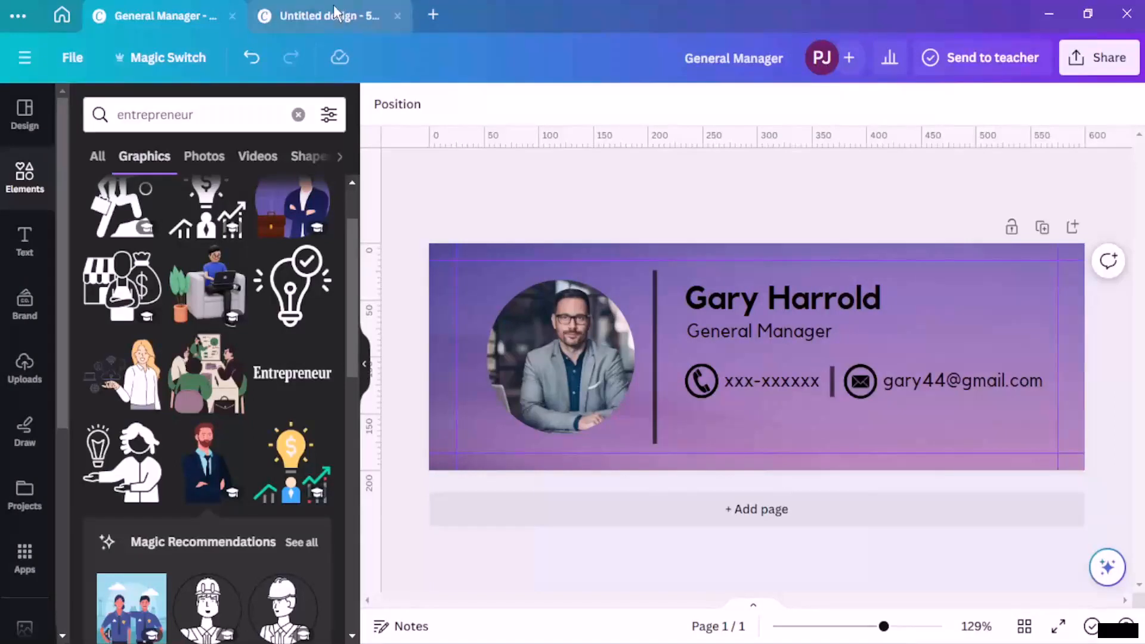
Step: Switch to the blank 50 × 50 px design and try a 'social med' template search
{"action": "left_click", "coordinate": [334, 6]}
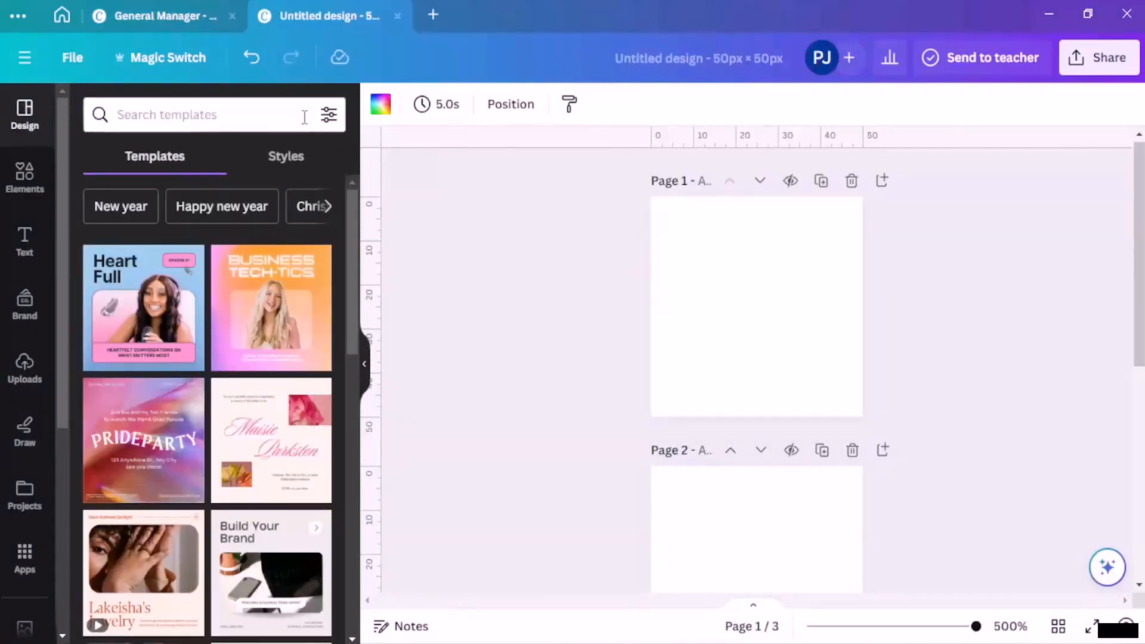
{"action": "left_click", "coordinate": [196, 114]}
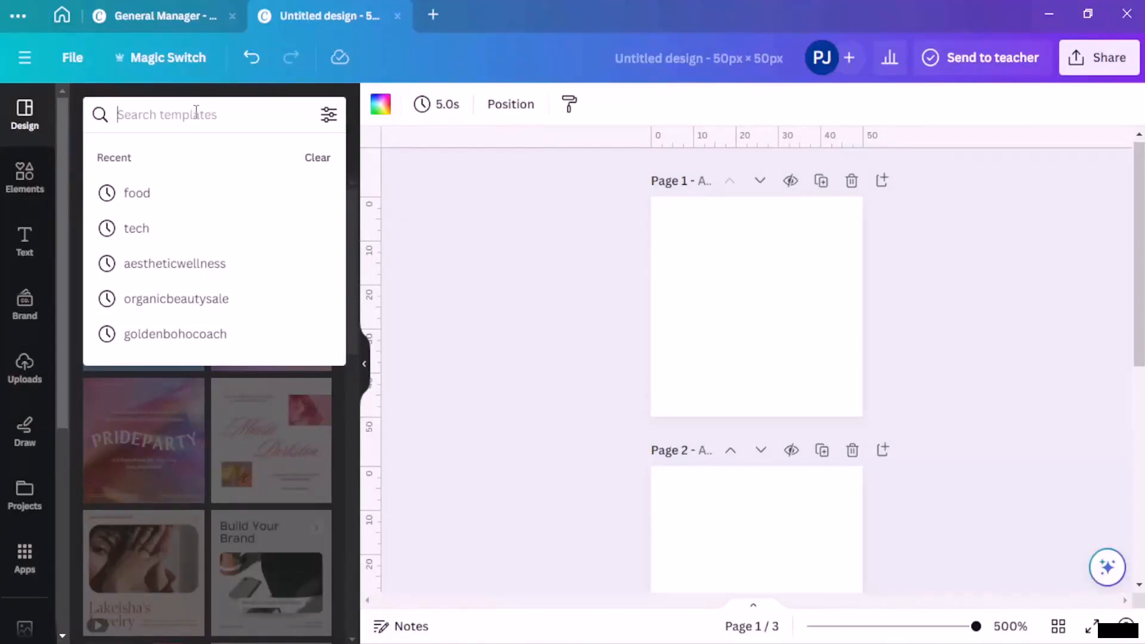
{"action": "type", "text": "soci"}
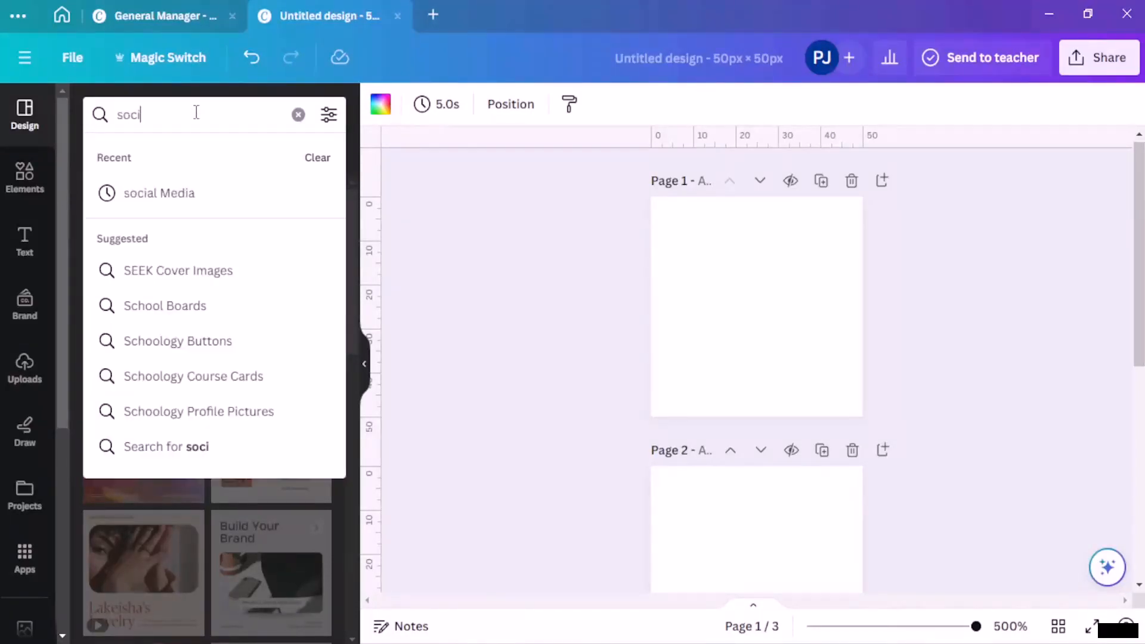
{"action": "type", "text": "al media"}
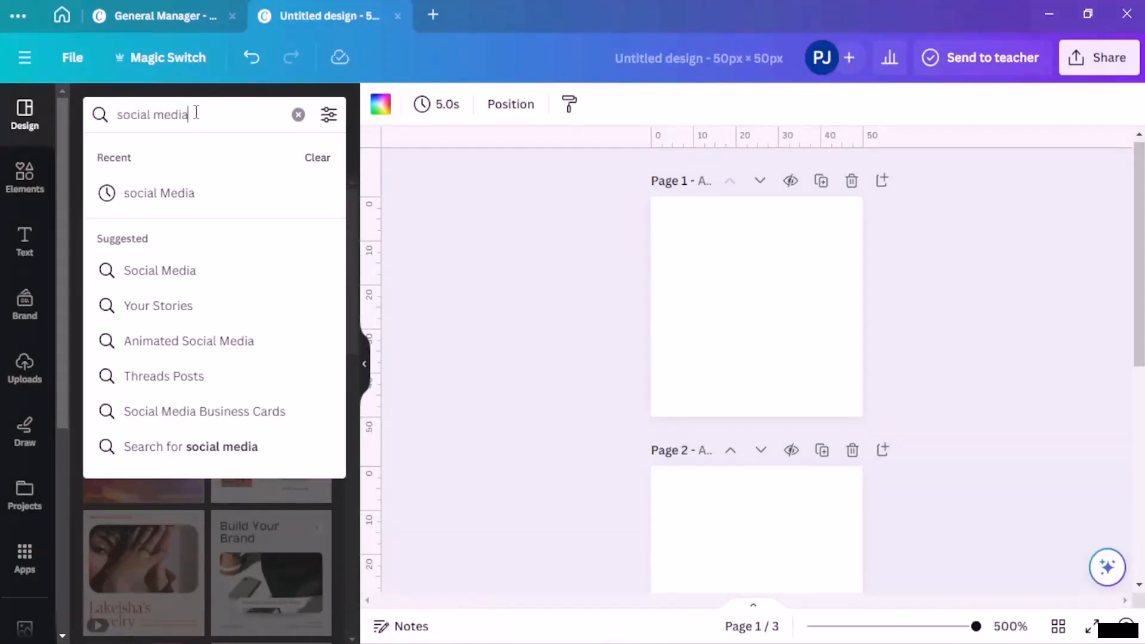
{"action": "key", "text": "Return"}
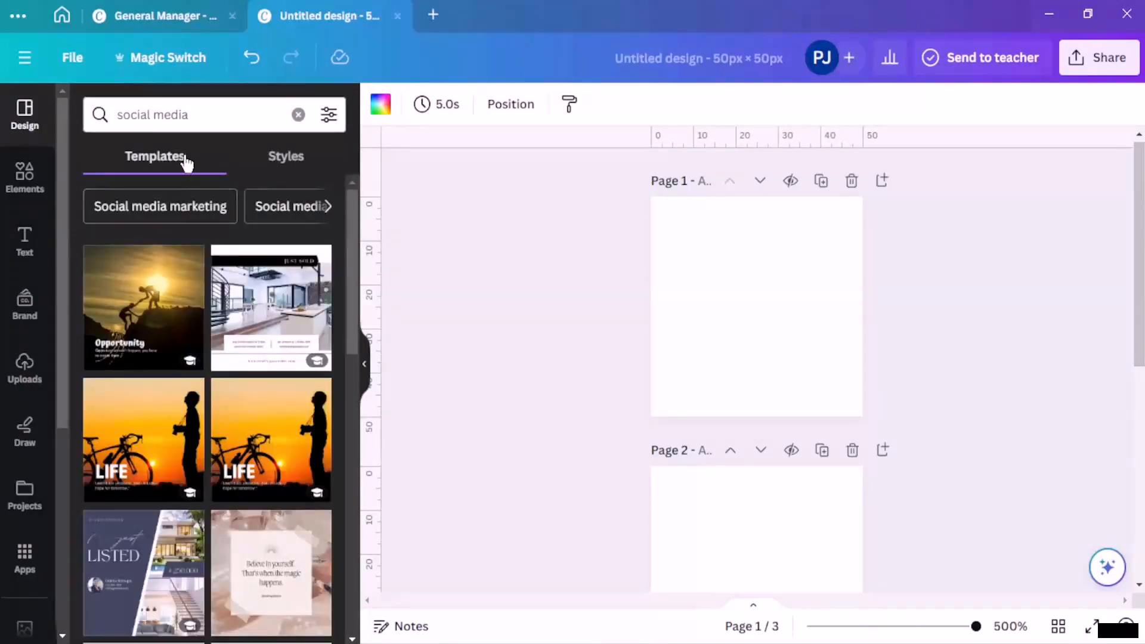
{"action": "left_click", "coordinate": [298, 114]}
Step: Search elements for 'social media' and browse all the matching graphics
{"action": "left_click", "coordinate": [25, 173]}
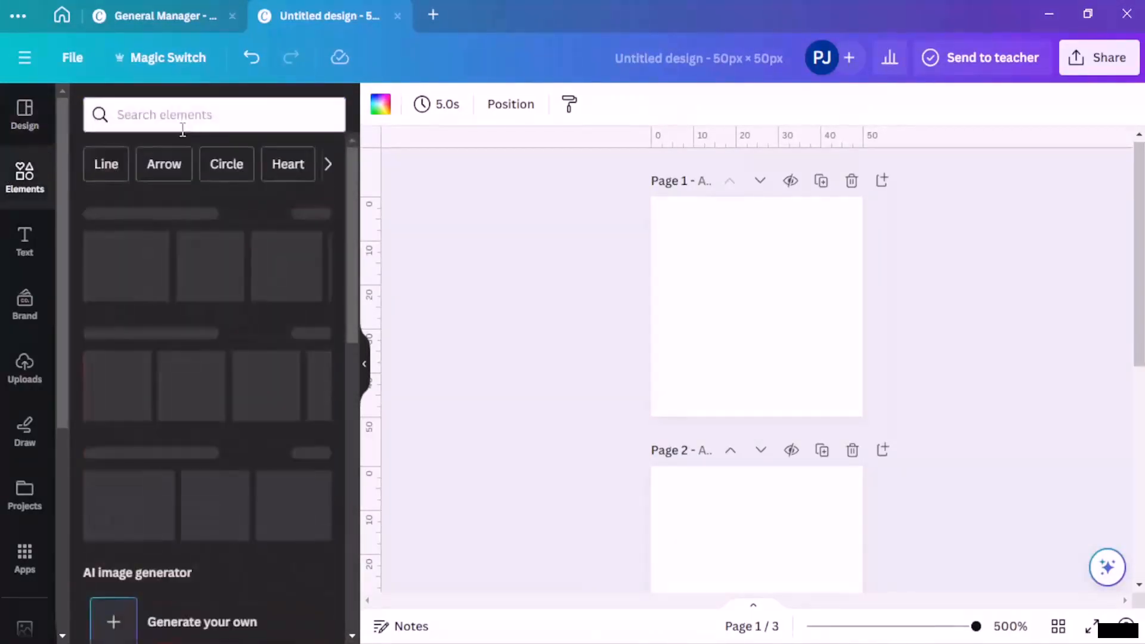
{"action": "left_click", "coordinate": [182, 122]}
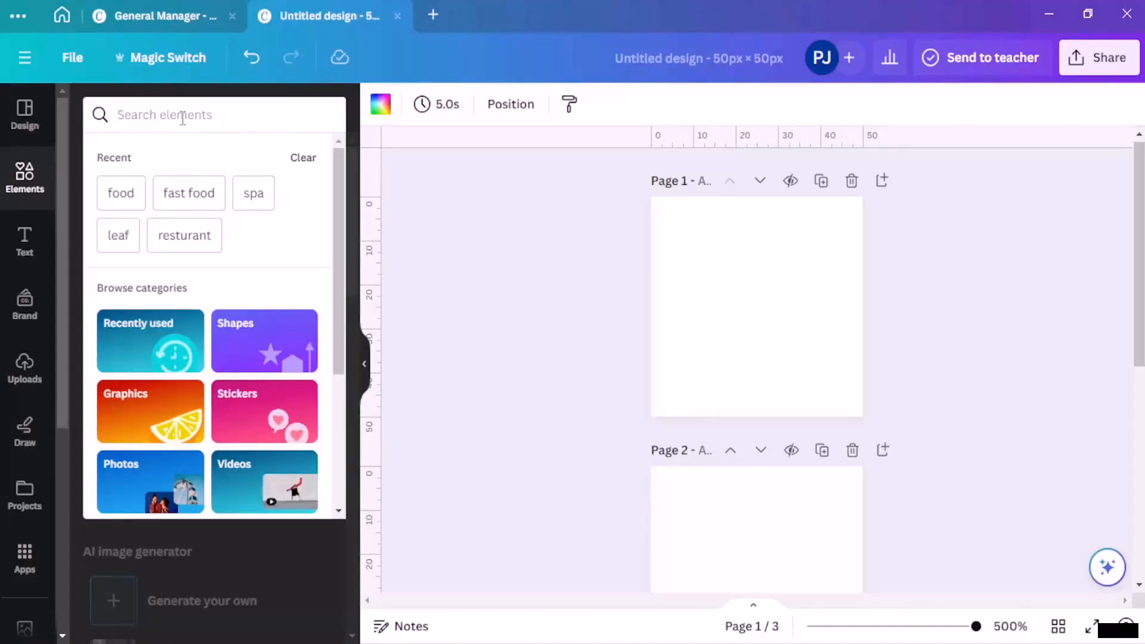
{"action": "type", "text": "social media"}
{"action": "key", "text": "Return"}
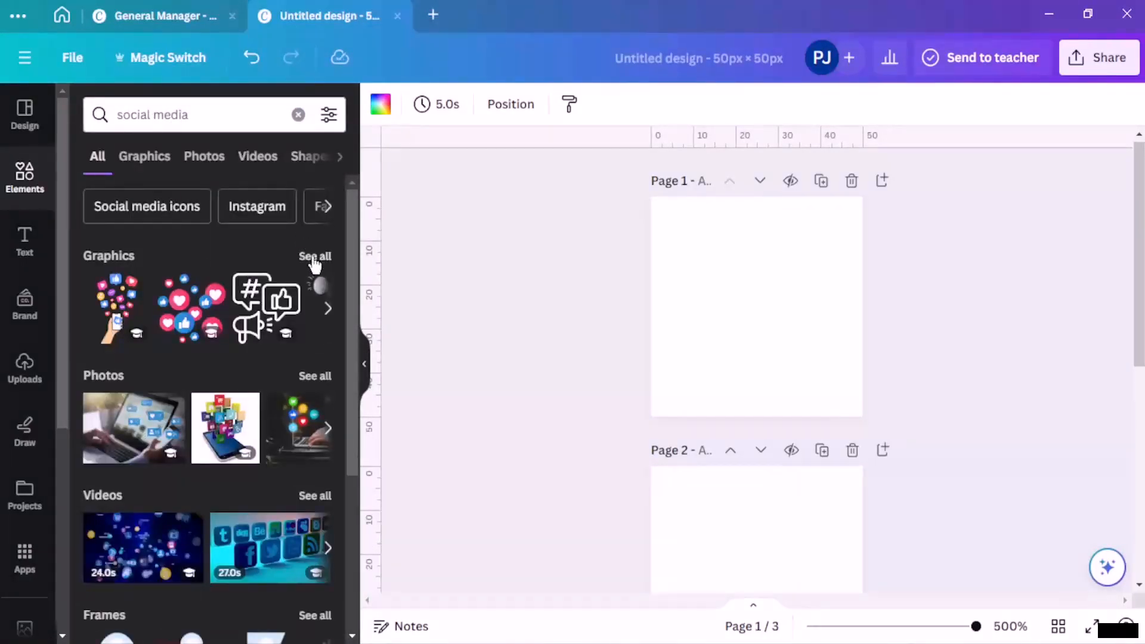
{"action": "left_click", "coordinate": [314, 256]}
{"action": "scroll", "coordinate": [291, 342], "scroll_direction": "down", "scroll_amount": 2}
{"action": "scroll", "coordinate": [291, 343], "scroll_direction": "down", "scroll_amount": 3}
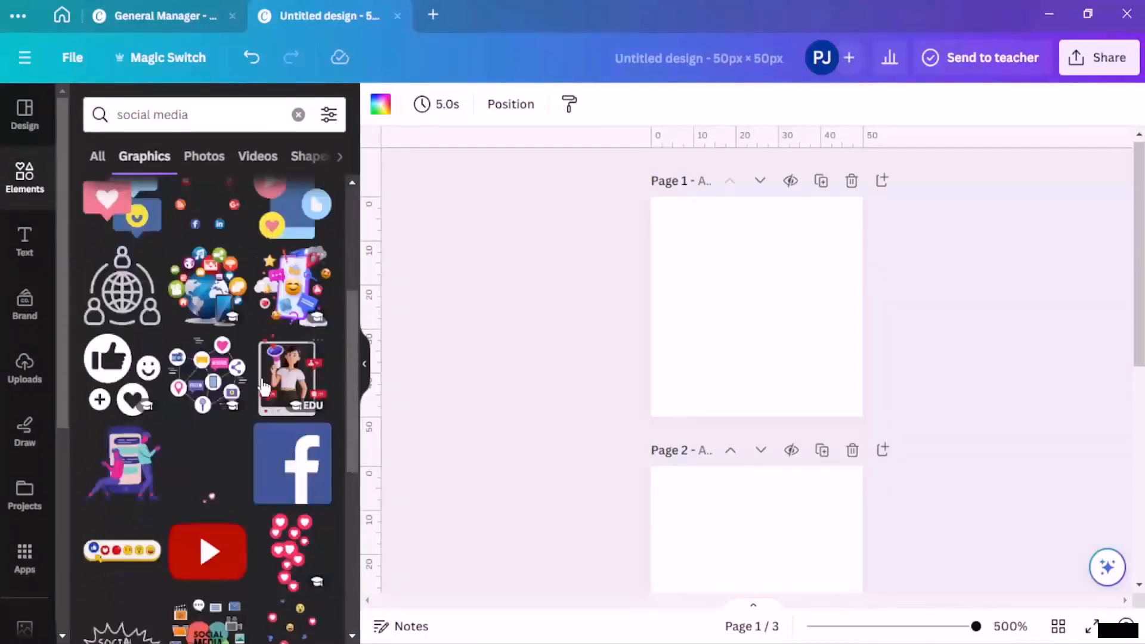
{"action": "scroll", "coordinate": [87, 407], "scroll_direction": "down", "scroll_amount": 5}
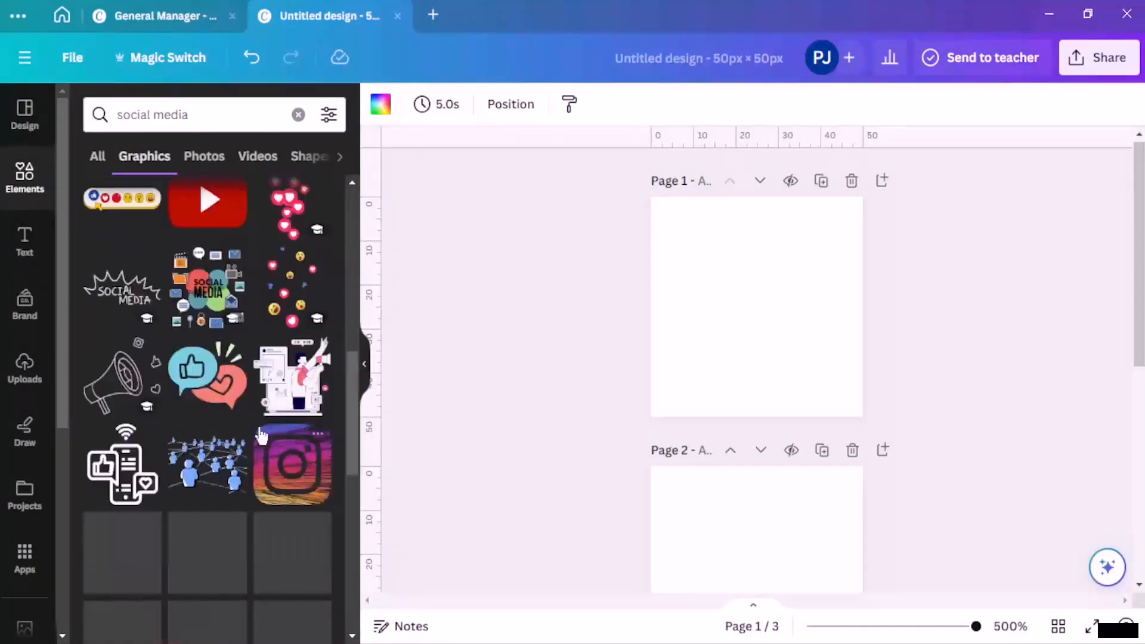
{"action": "scroll", "coordinate": [263, 435], "scroll_direction": "down", "scroll_amount": 3}
{"action": "scroll", "coordinate": [266, 409], "scroll_direction": "up", "scroll_amount": 10}
Step: Replace the element search with 'facebook' and browse the Facebook graphics
{"action": "left_click", "coordinate": [248, 105]}
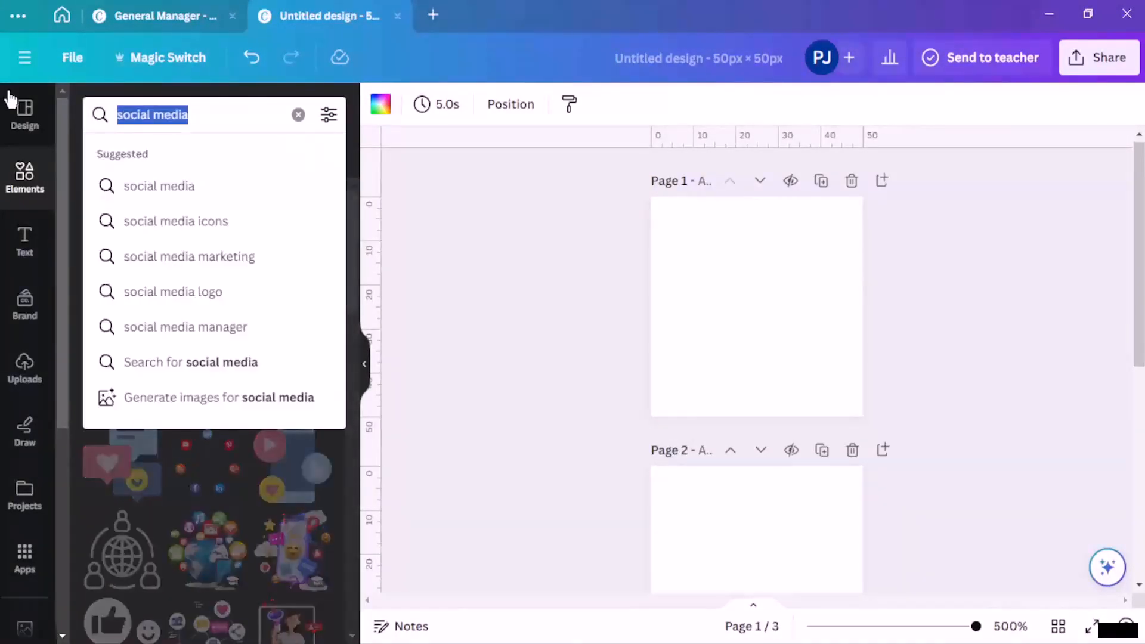
{"action": "key", "text": "BackSpace"}
{"action": "type", "text": "facebook"}
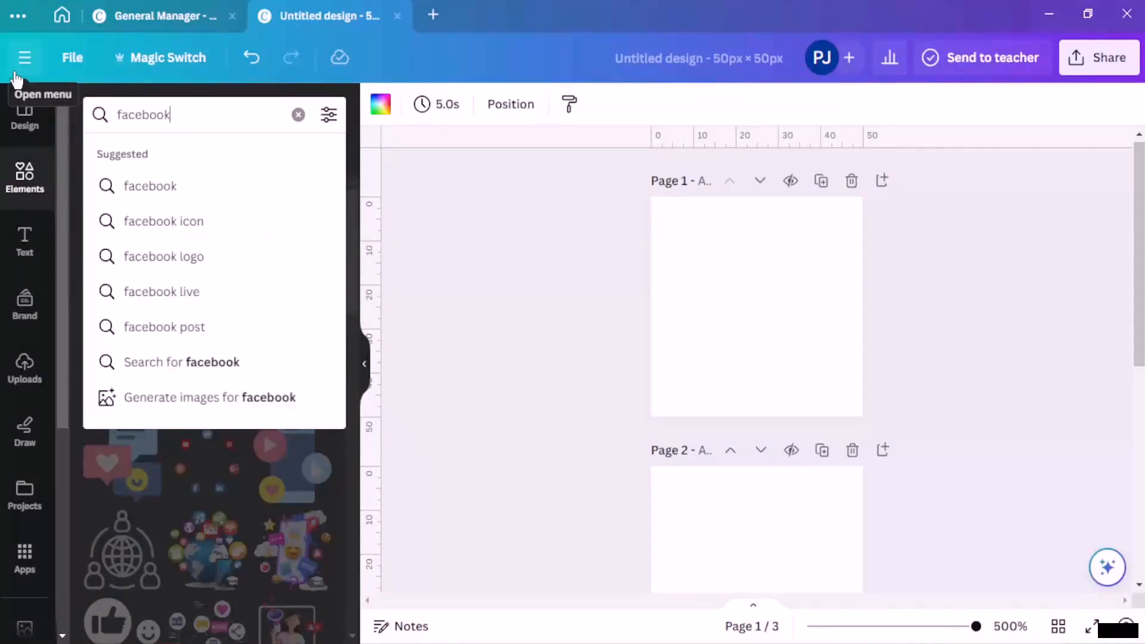
{"action": "key", "text": "Return"}
{"action": "scroll", "coordinate": [186, 305], "scroll_direction": "down", "scroll_amount": 2}
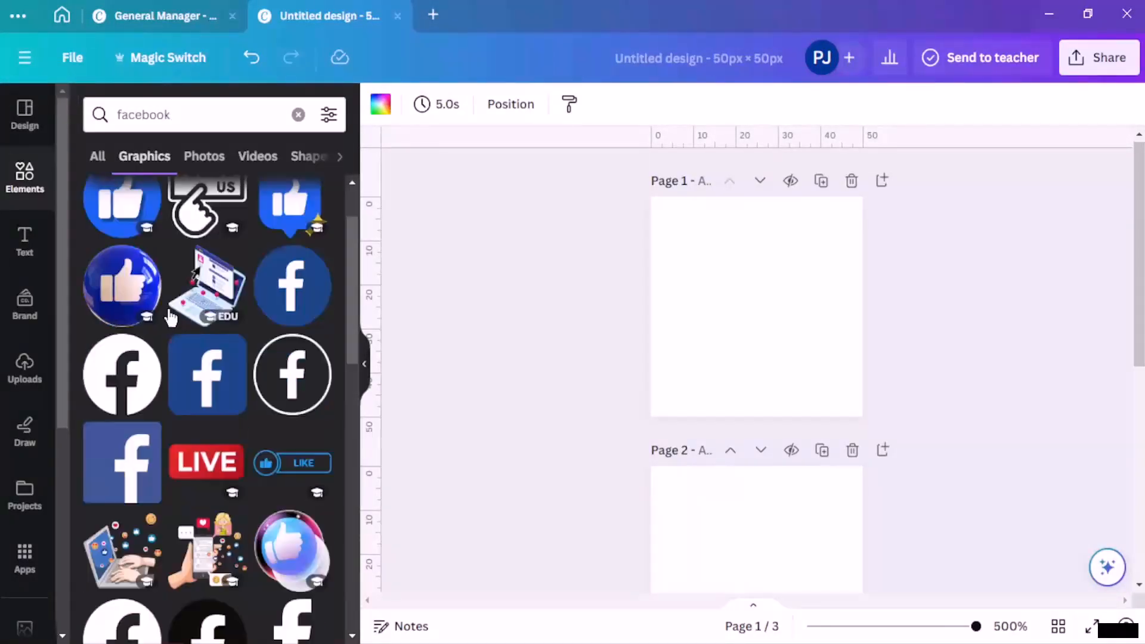
{"action": "scroll", "coordinate": [308, 400], "scroll_direction": "down", "scroll_amount": 4}
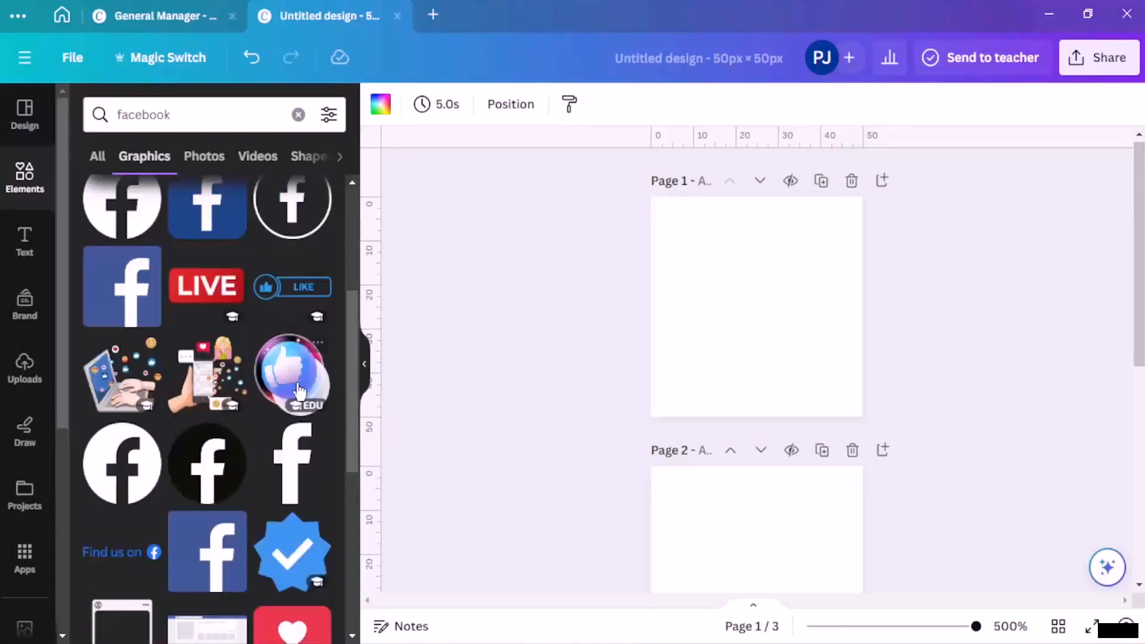
{"action": "scroll", "coordinate": [306, 434], "scroll_direction": "up", "scroll_amount": 3}
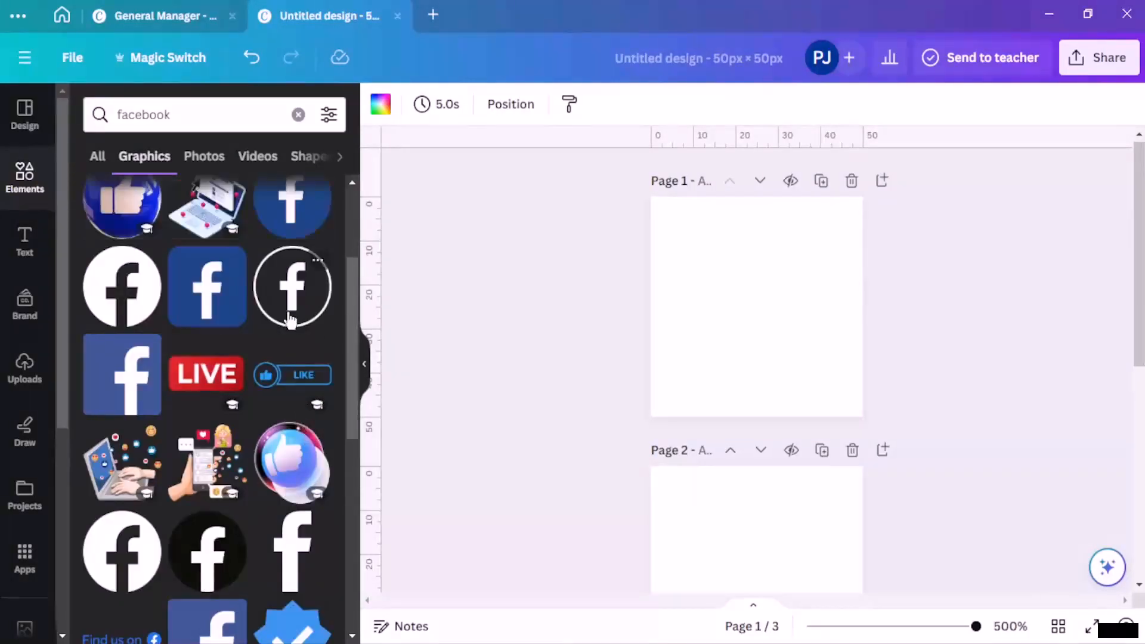
Step: Add the outline Facebook circle to page 1, resize it to 43 × 43 px and centre it
{"action": "left_click", "coordinate": [292, 286]}
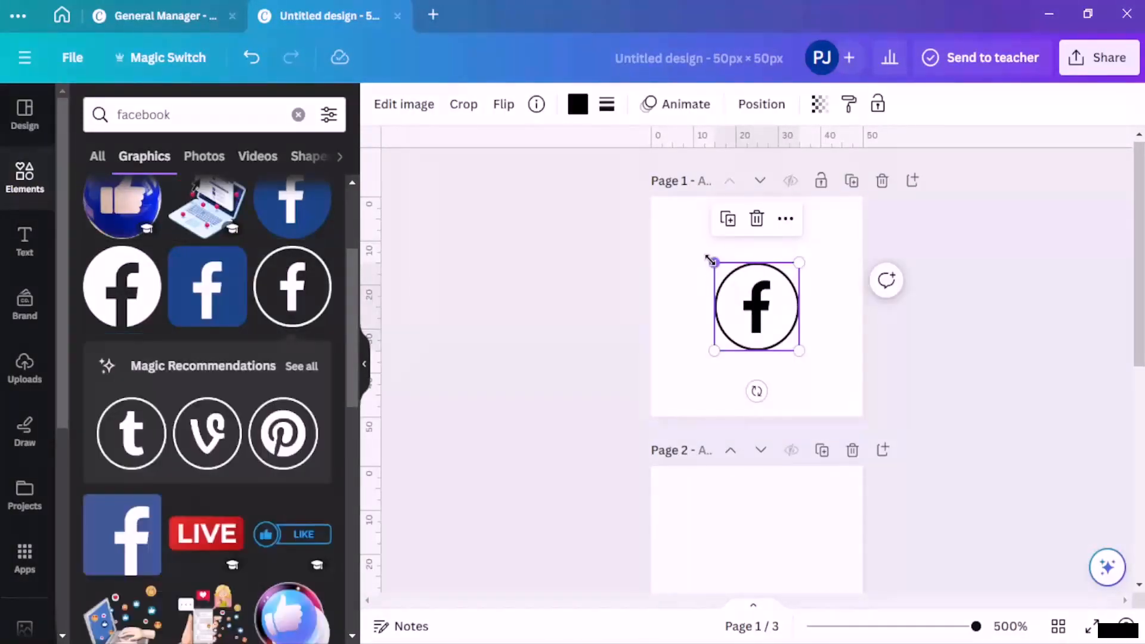
{"action": "left_click_drag", "start_coordinate": [710, 258], "coordinate": [659, 210]}
{"action": "left_click_drag", "start_coordinate": [800, 351], "coordinate": [851, 404]}
{"action": "mouse_move", "coordinate": [775, 328]}
{"action": "left_mouse_down"}
{"action": "mouse_move", "coordinate": [754, 302]}
{"action": "mouse_move", "coordinate": [768, 319]}
{"action": "left_mouse_up"}
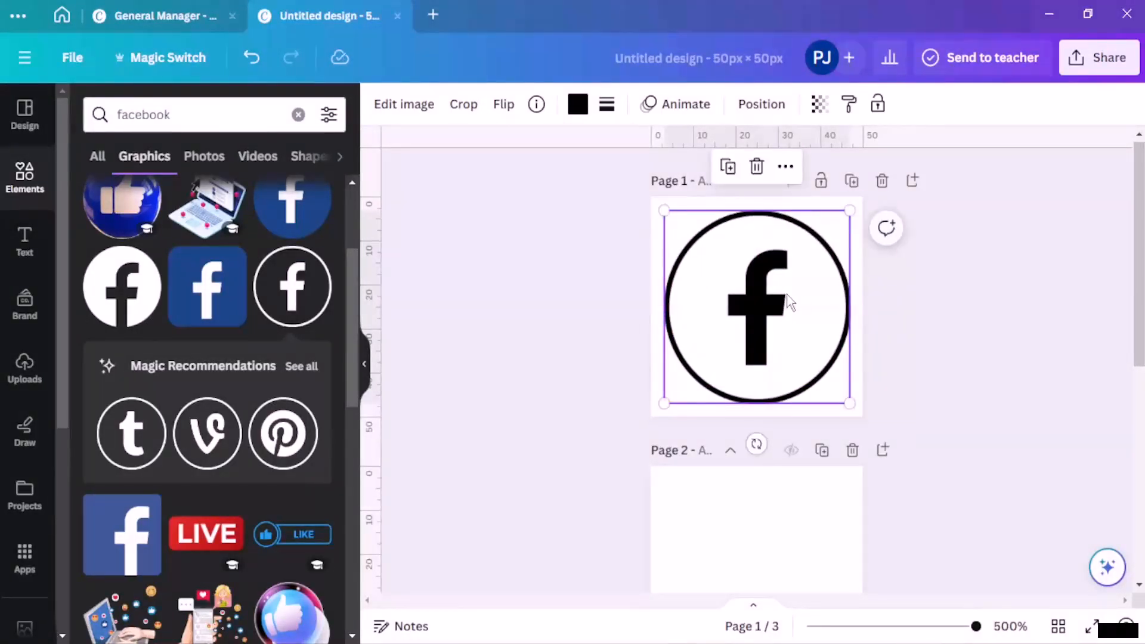
{"action": "left_click_drag", "start_coordinate": [658, 210], "coordinate": [663, 213]}
{"action": "left_click", "coordinate": [713, 440]}
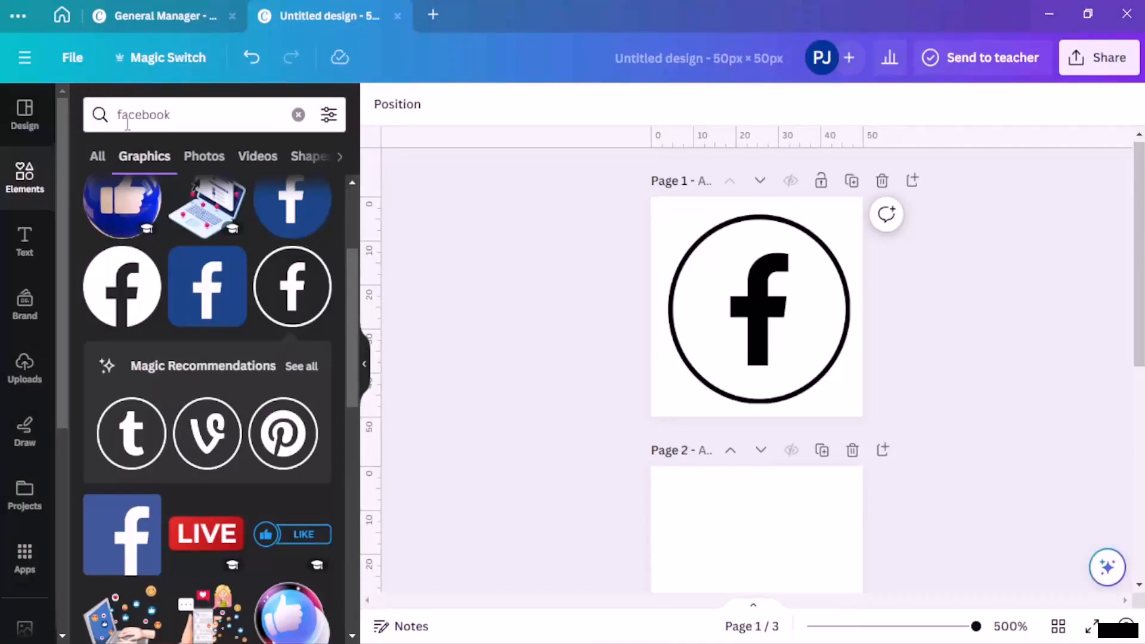
Step: Search 'instagra' graphics and add the outline Instagram icon to the design
{"action": "left_click", "coordinate": [297, 115]}
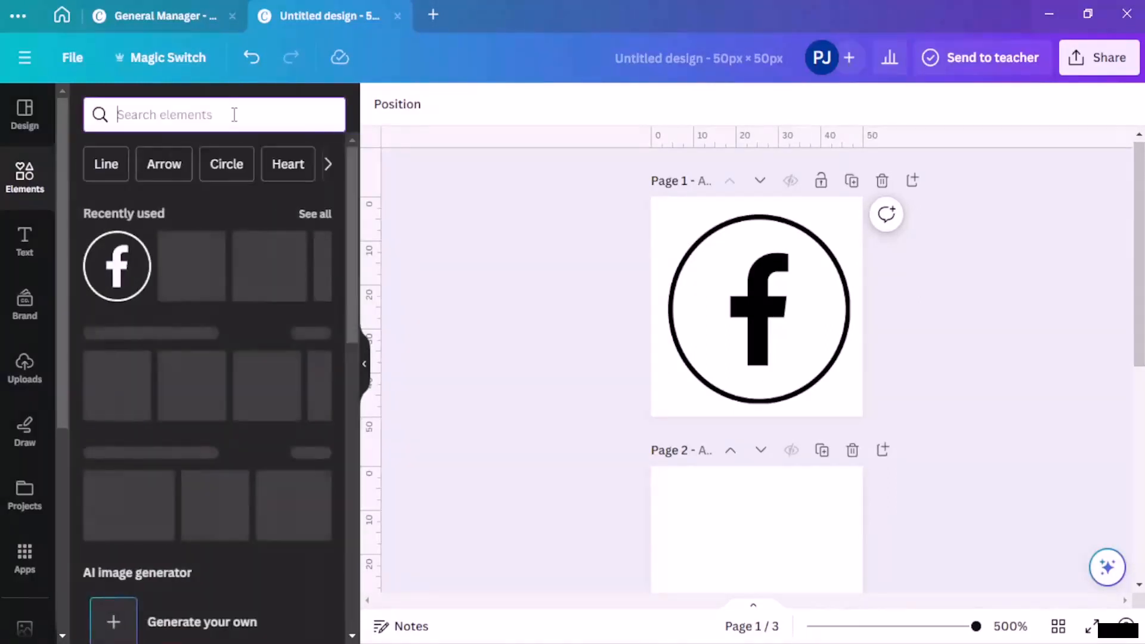
{"action": "type", "text": "instagram"}
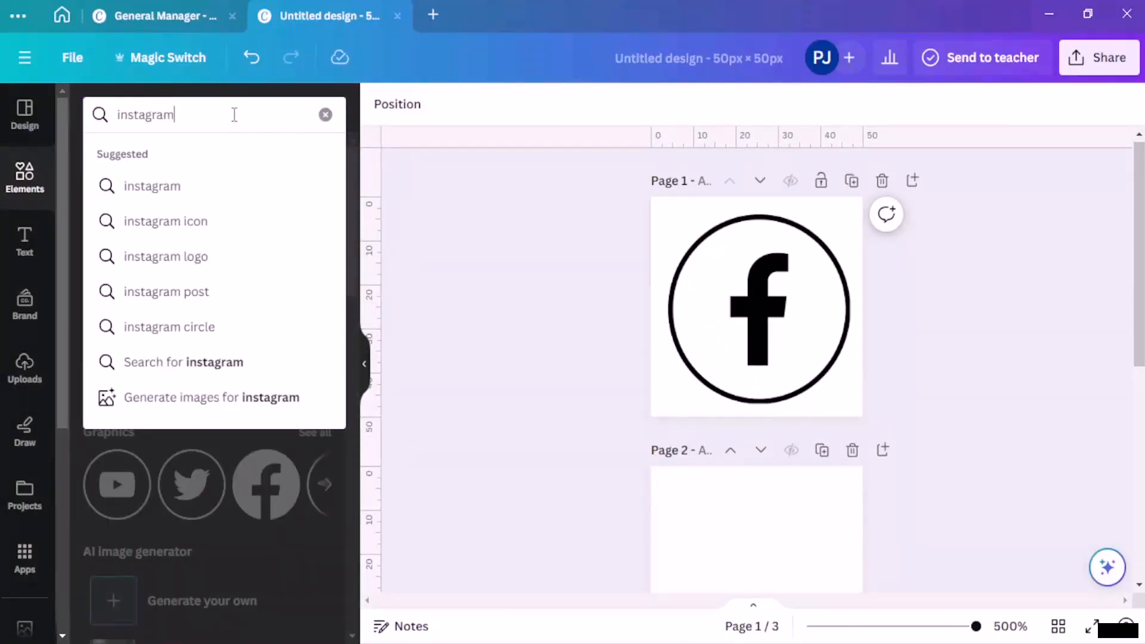
{"action": "key", "text": "Return"}
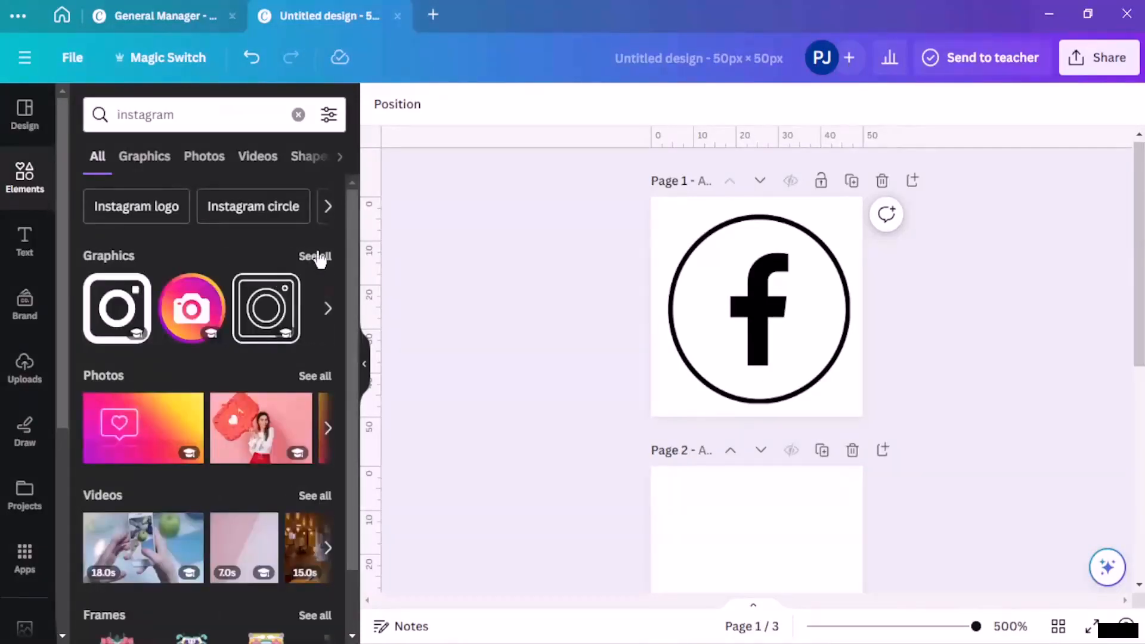
{"action": "left_click", "coordinate": [316, 257]}
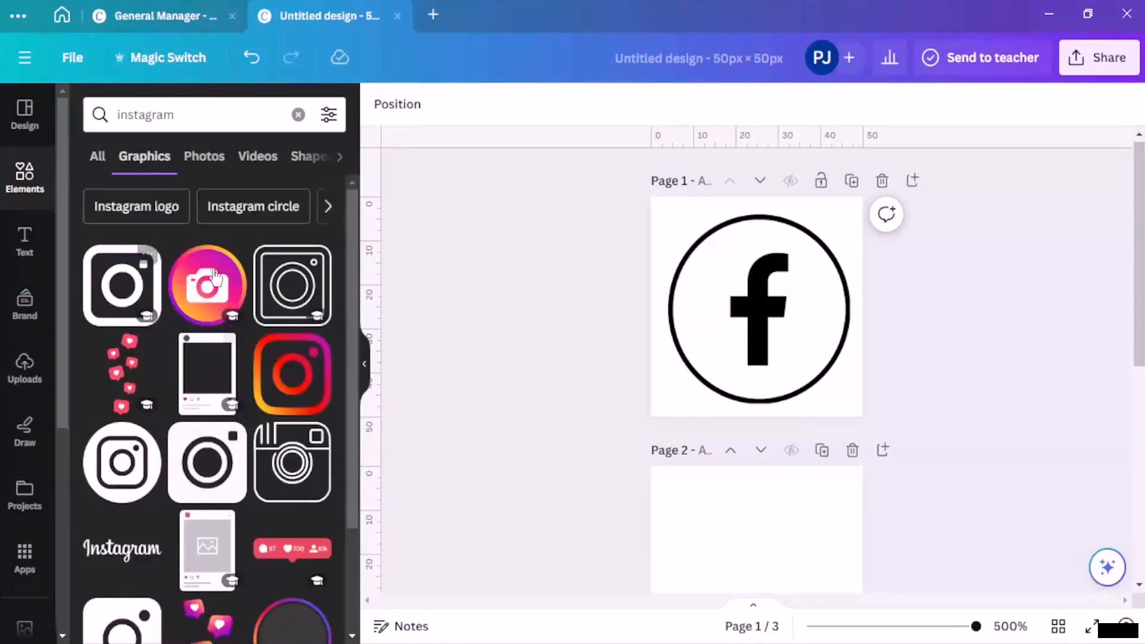
{"action": "scroll", "coordinate": [215, 277], "scroll_direction": "down", "scroll_amount": 1}
{"action": "left_click", "coordinate": [303, 222]}
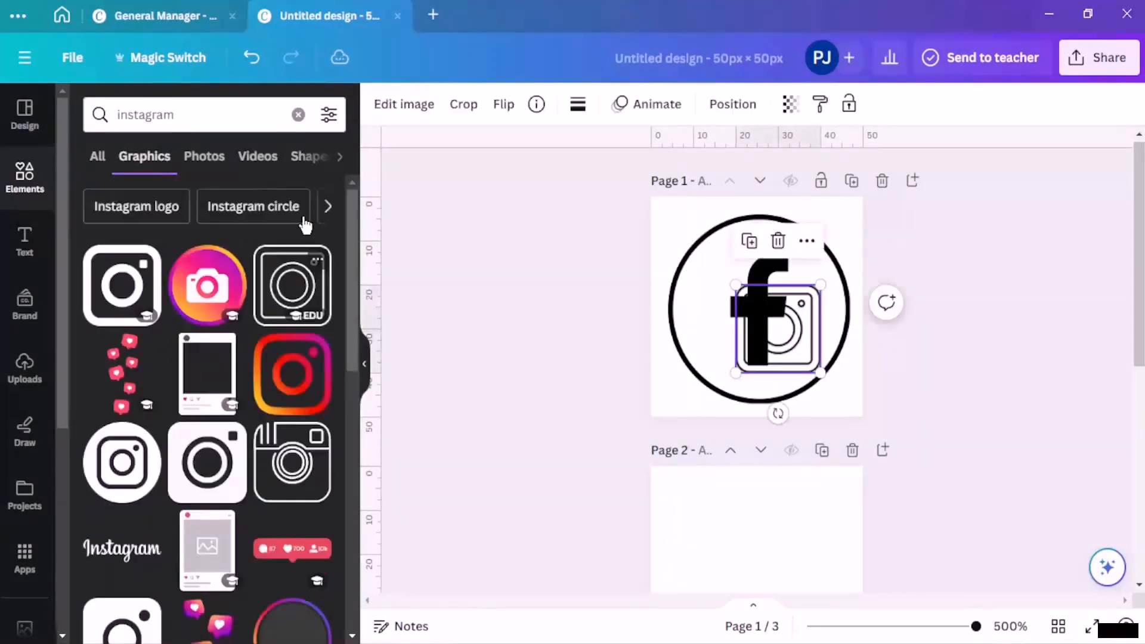
{"action": "left_click_drag", "start_coordinate": [776, 334], "coordinate": [842, 402]}
Step: Move the Instagram icon onto page 2, enlarge it and centre it
{"action": "scroll", "coordinate": [850, 345], "scroll_direction": "down", "scroll_amount": 2}
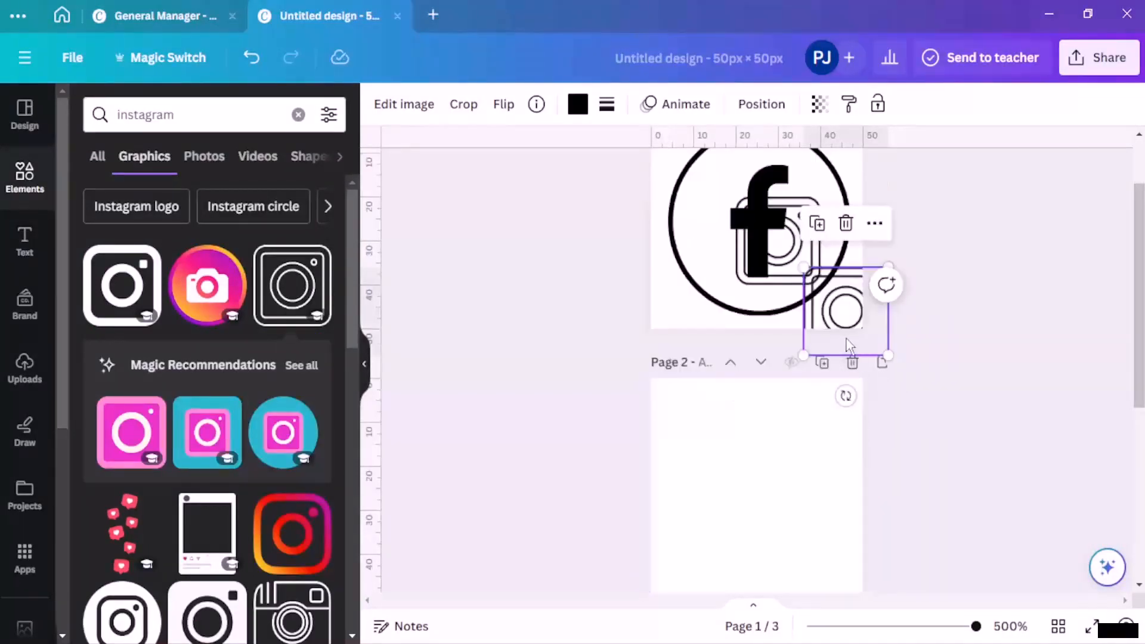
{"action": "left_click_drag", "start_coordinate": [846, 338], "coordinate": [738, 492]}
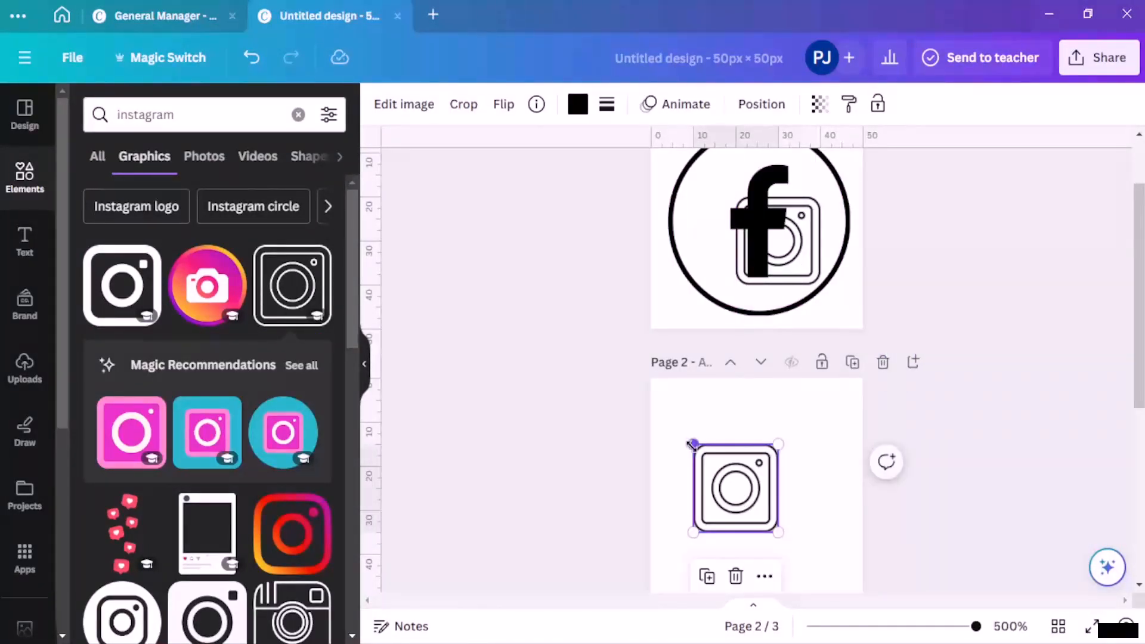
{"action": "left_click_drag", "start_coordinate": [692, 444], "coordinate": [590, 352]}
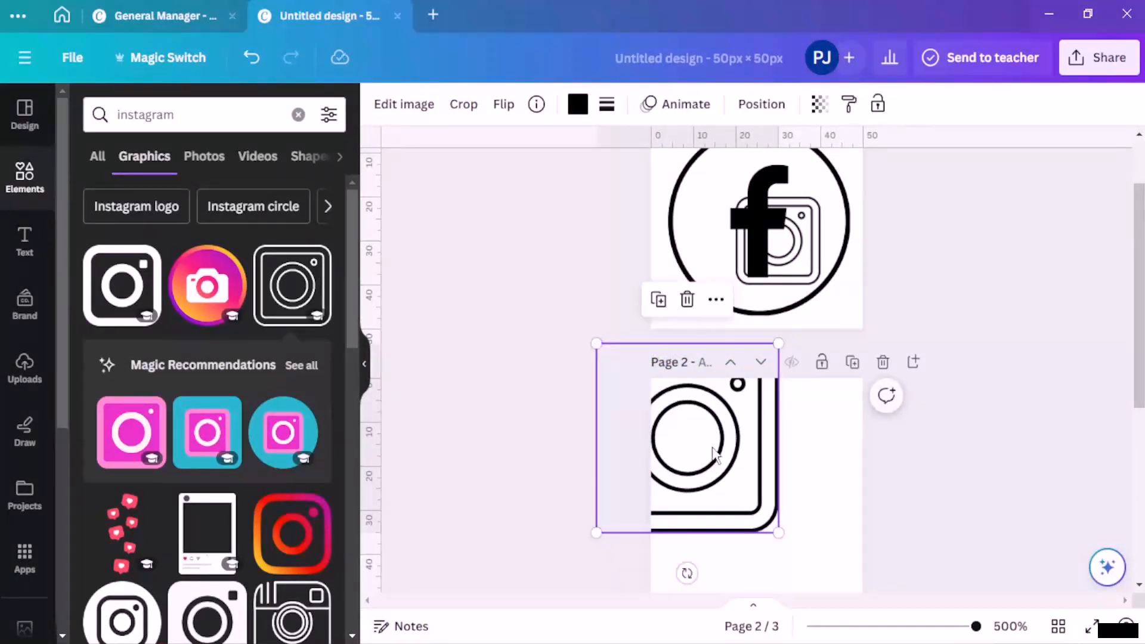
{"action": "left_click_drag", "start_coordinate": [714, 456], "coordinate": [780, 494]}
{"action": "left_click", "coordinate": [946, 432]}
Step: Delete the leftover Instagram icon from page 1
{"action": "scroll", "coordinate": [948, 432], "scroll_direction": "down", "scroll_amount": 2}
{"action": "scroll", "coordinate": [943, 421], "scroll_direction": "up", "scroll_amount": 2}
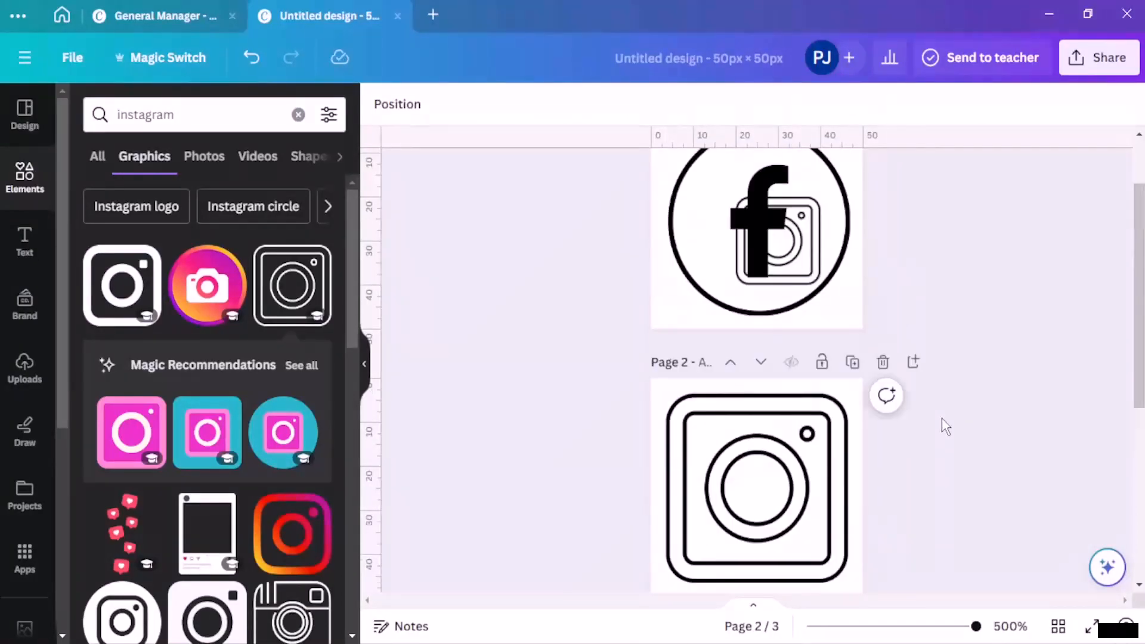
{"action": "left_click", "coordinate": [807, 264]}
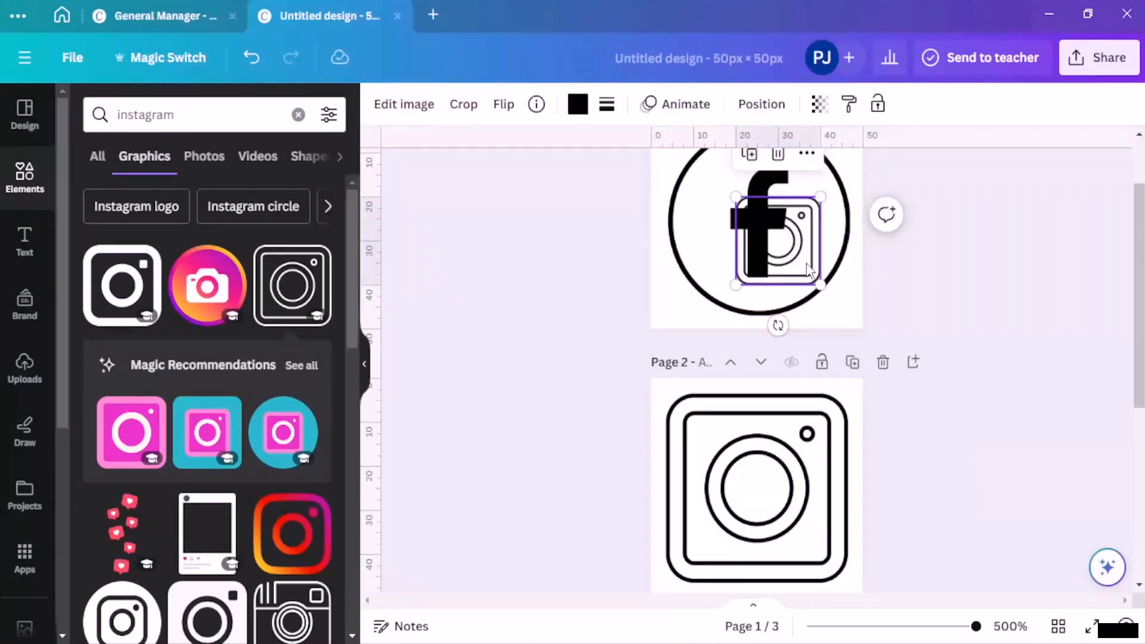
{"action": "key", "text": "Delete"}
{"action": "scroll", "coordinate": [981, 386], "scroll_direction": "down", "scroll_amount": 3}
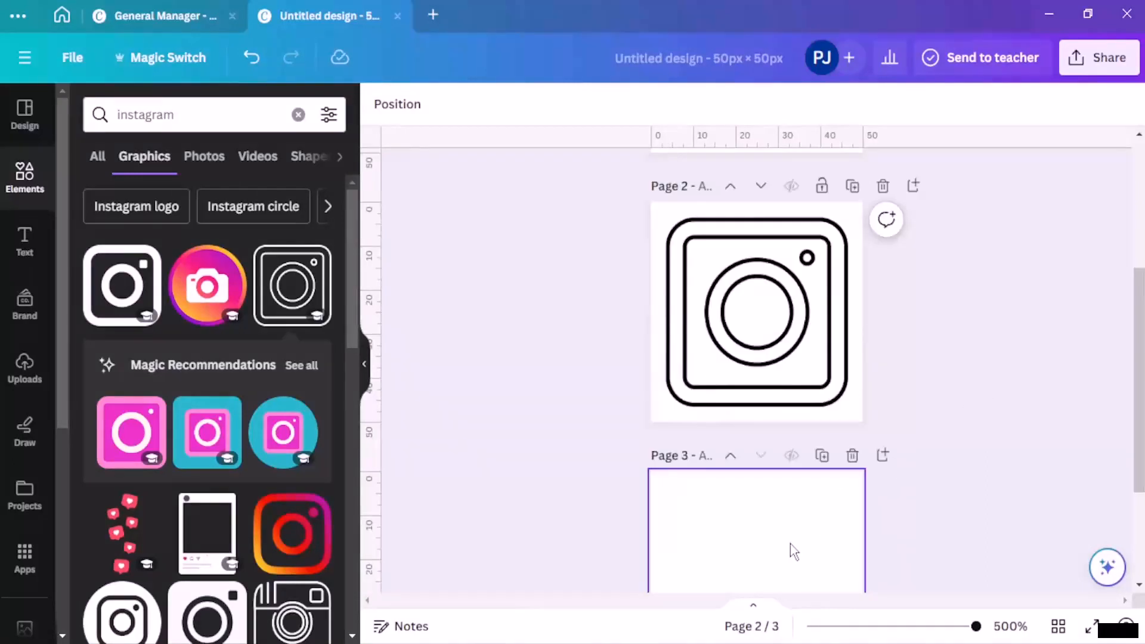
Step: Select empty page 3 and replace the instagram element search with 'linkedin'
{"action": "left_click", "coordinate": [791, 545]}
{"action": "scroll", "coordinate": [548, 380], "scroll_direction": "down", "scroll_amount": 3}
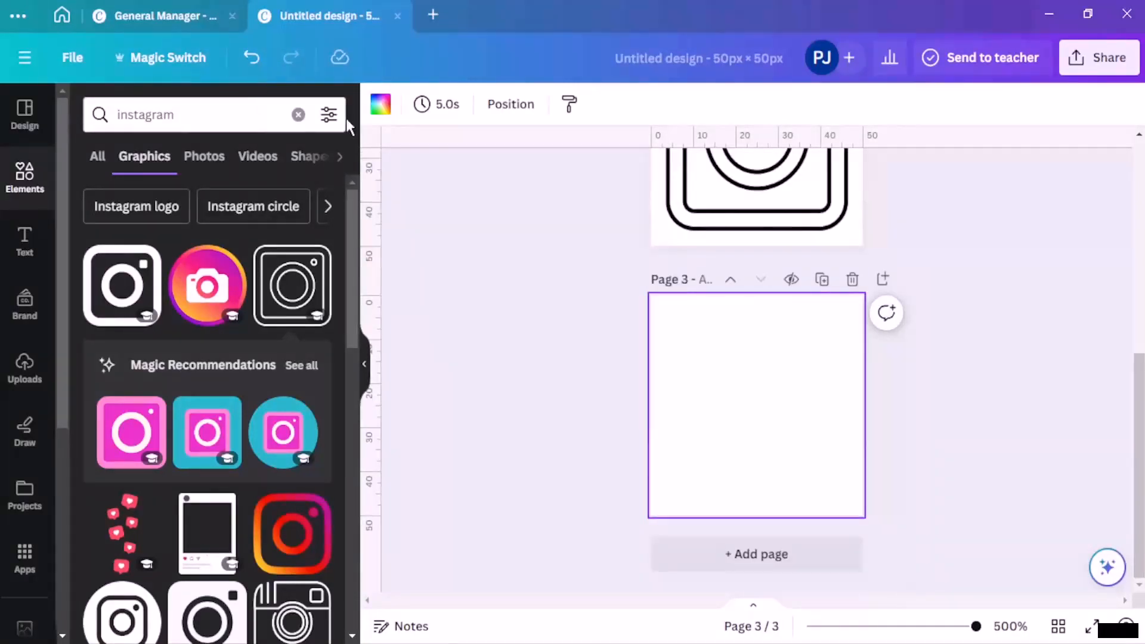
{"action": "left_click", "coordinate": [298, 115]}
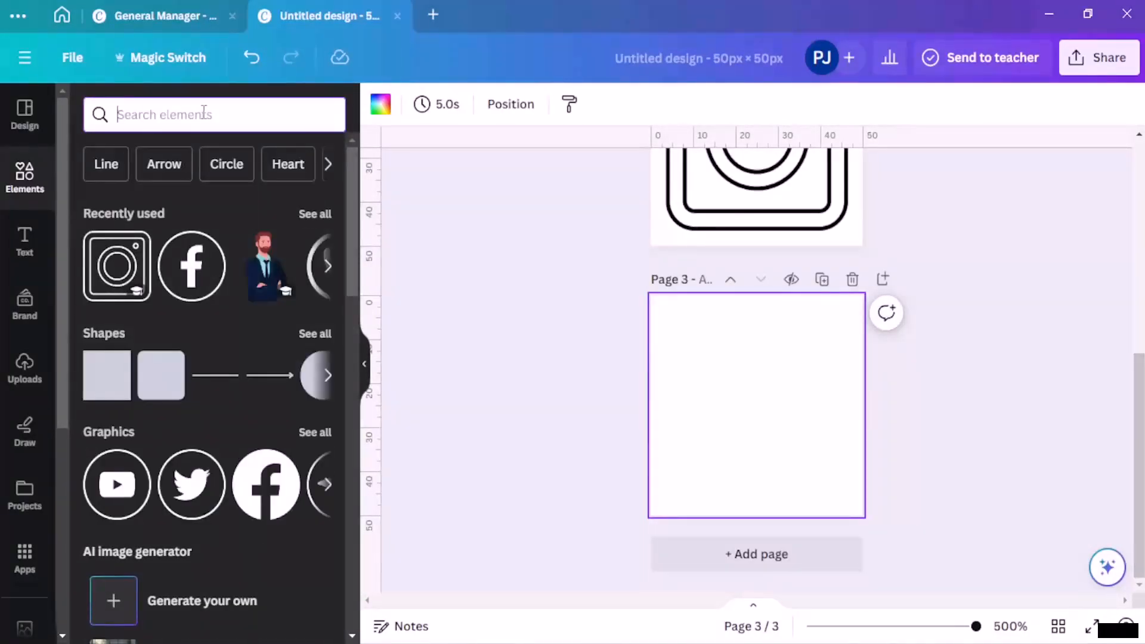
{"action": "type", "text": "linke"}
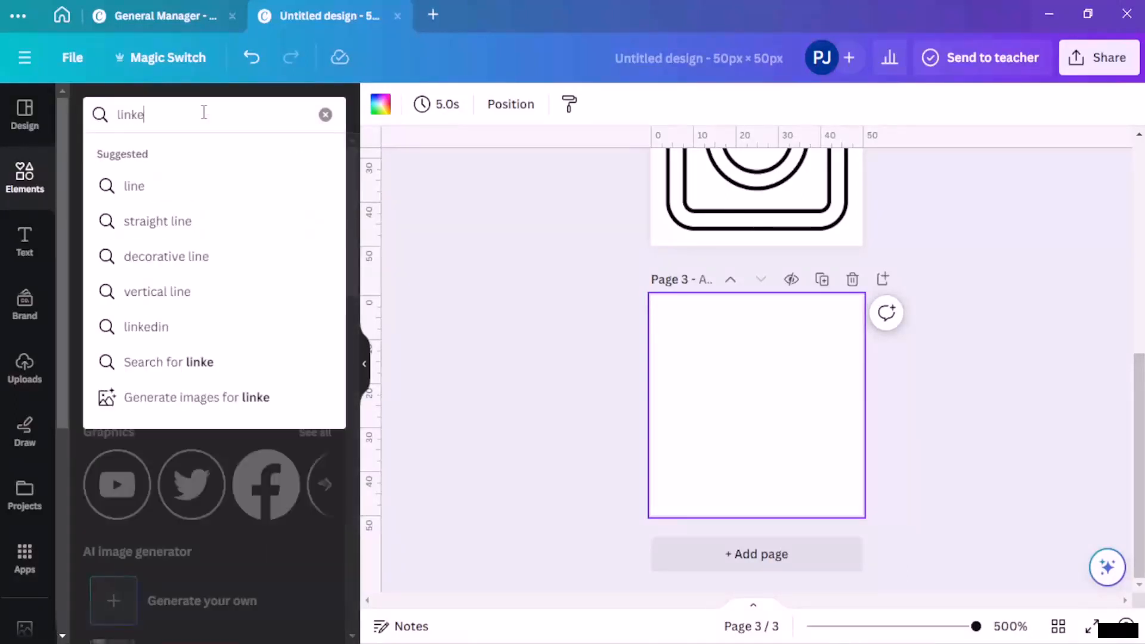
{"action": "type", "text": "din"}
{"action": "key", "text": "Return"}
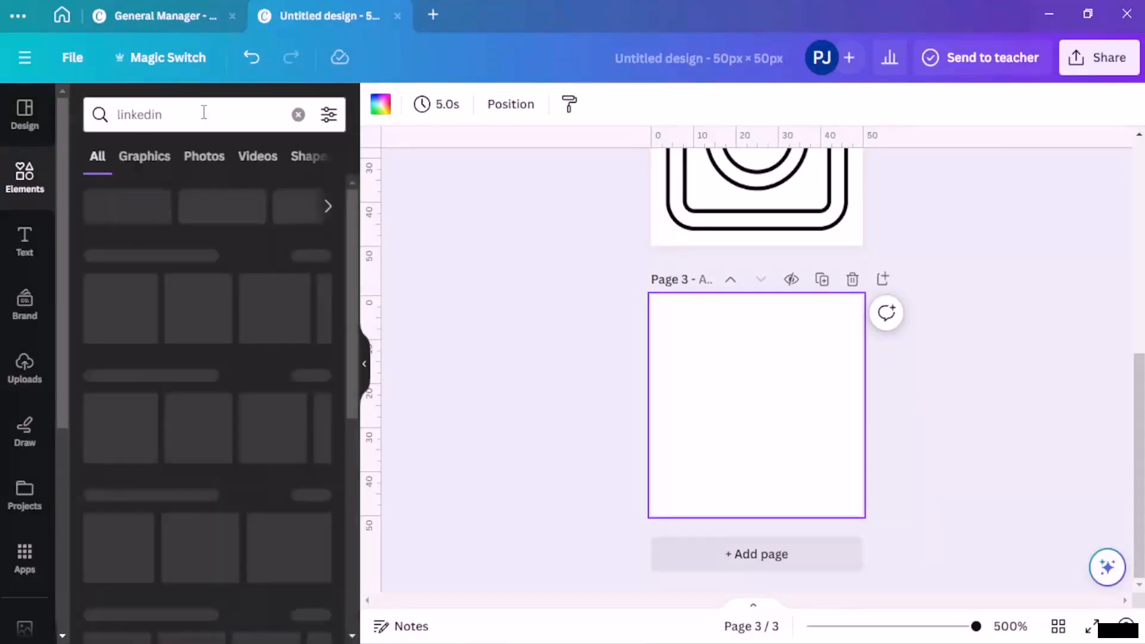
Step: Add the black outline LinkedIn graphic to page 3 and enlarge it to 43 × 43, centred
{"action": "left_click", "coordinate": [323, 259]}
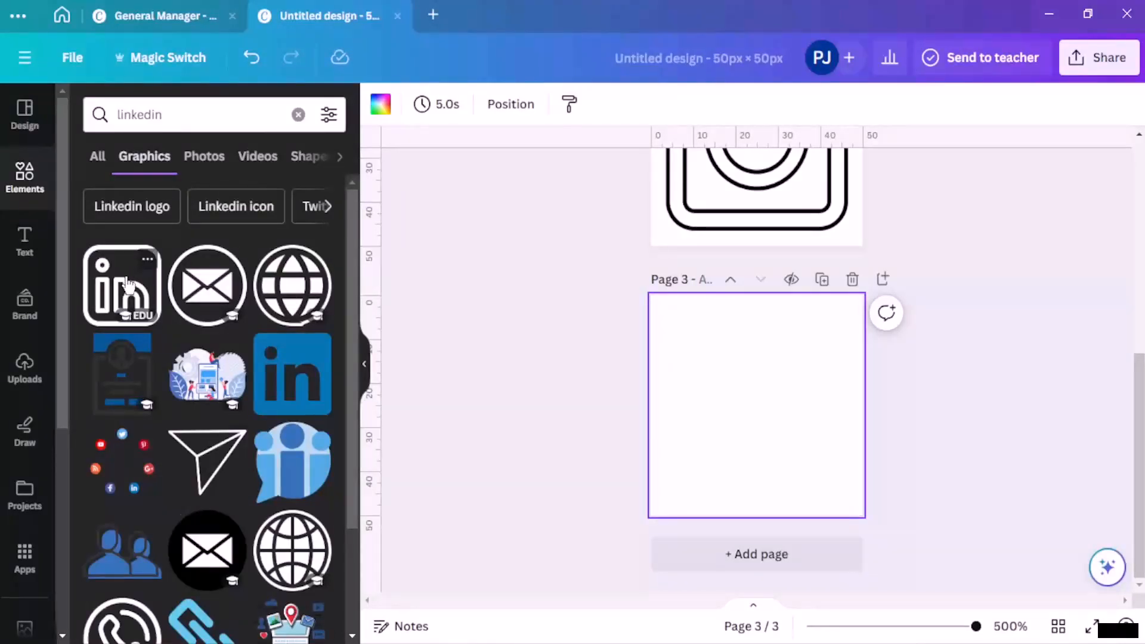
{"action": "left_click", "coordinate": [127, 282]}
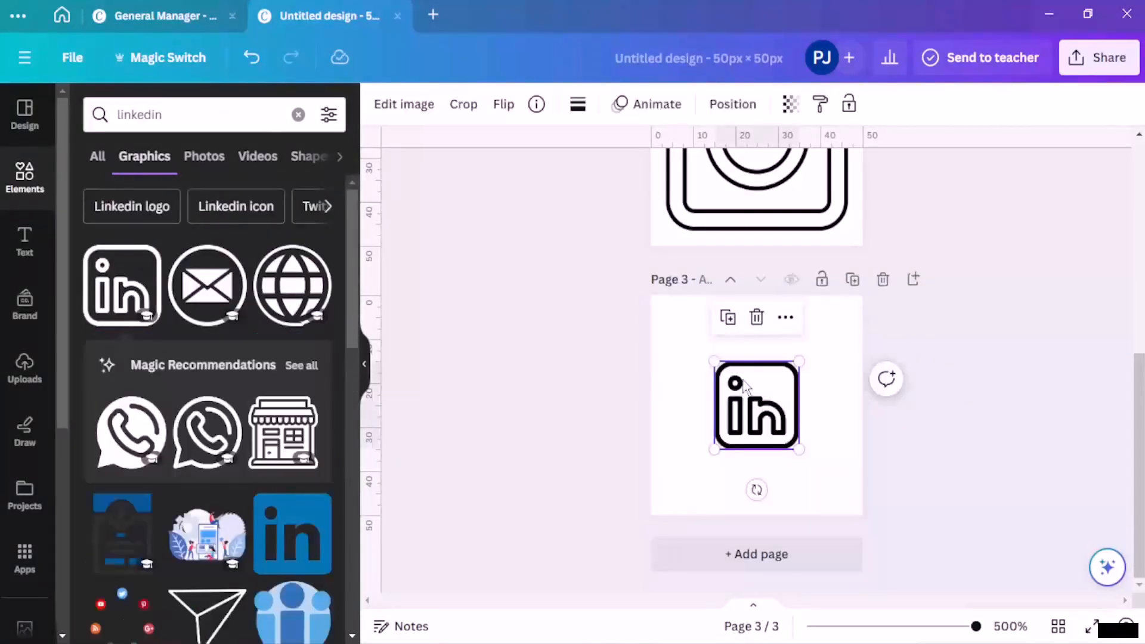
{"action": "left_click_drag", "start_coordinate": [715, 361], "coordinate": [778, 421]}
{"action": "left_click", "coordinate": [959, 360]}
Step: Review all three icon pages, including the Facebook icon on page 1
{"action": "scroll", "coordinate": [829, 330], "scroll_direction": "up", "scroll_amount": 7}
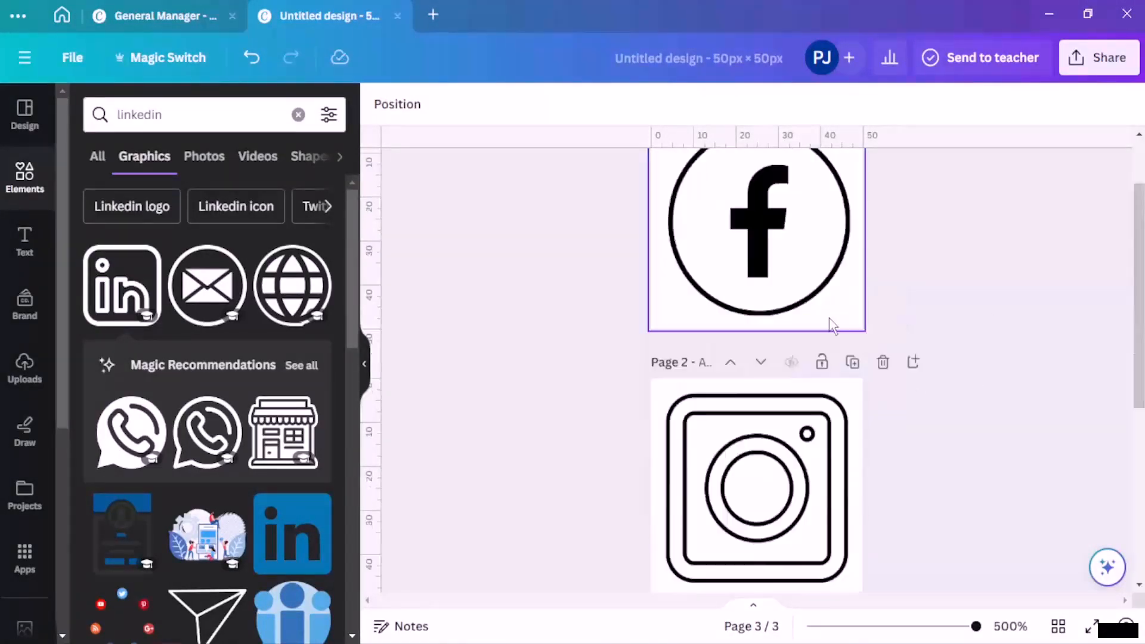
{"action": "left_click", "coordinate": [829, 329]}
{"action": "scroll", "coordinate": [793, 316], "scroll_direction": "down", "scroll_amount": 7}
{"action": "scroll", "coordinate": [796, 382], "scroll_direction": "up", "scroll_amount": 7}
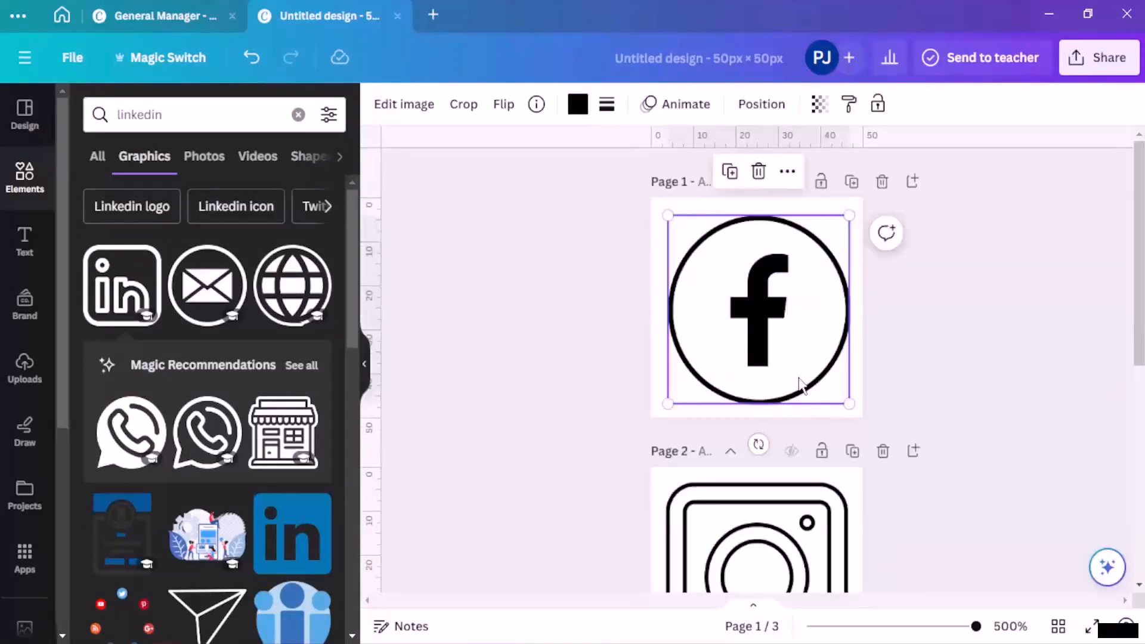
{"action": "scroll", "coordinate": [801, 384], "scroll_direction": "down", "scroll_amount": 7}
{"action": "scroll", "coordinate": [932, 278], "scroll_direction": "up", "scroll_amount": 7}
{"action": "scroll", "coordinate": [931, 278], "scroll_direction": "down", "scroll_amount": 7}
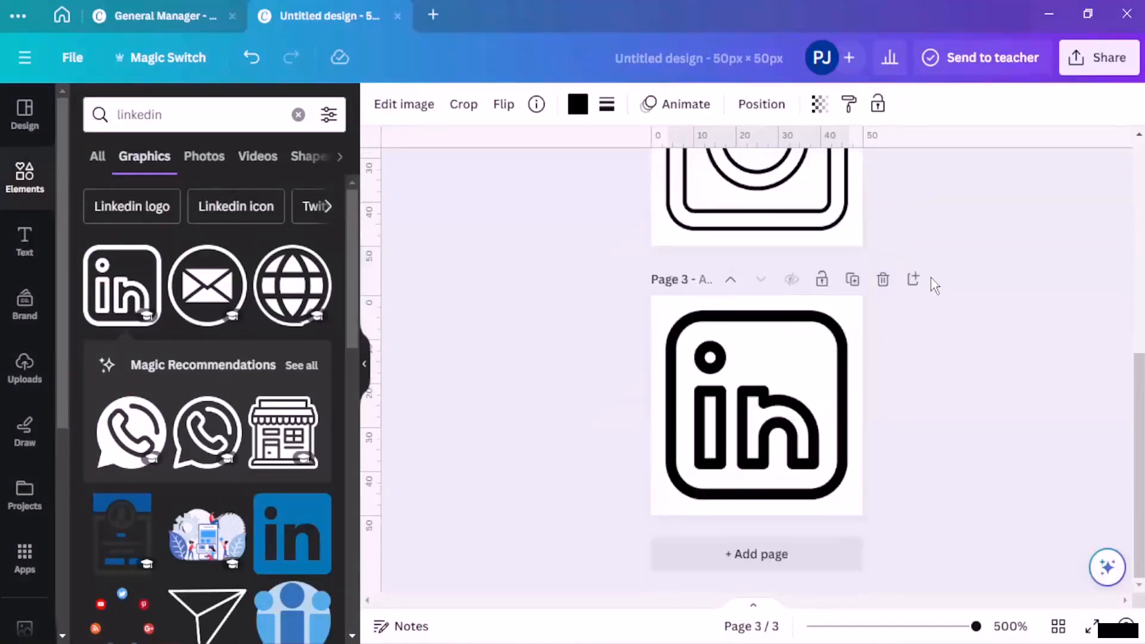
{"action": "scroll", "coordinate": [957, 276], "scroll_direction": "up", "scroll_amount": 7}
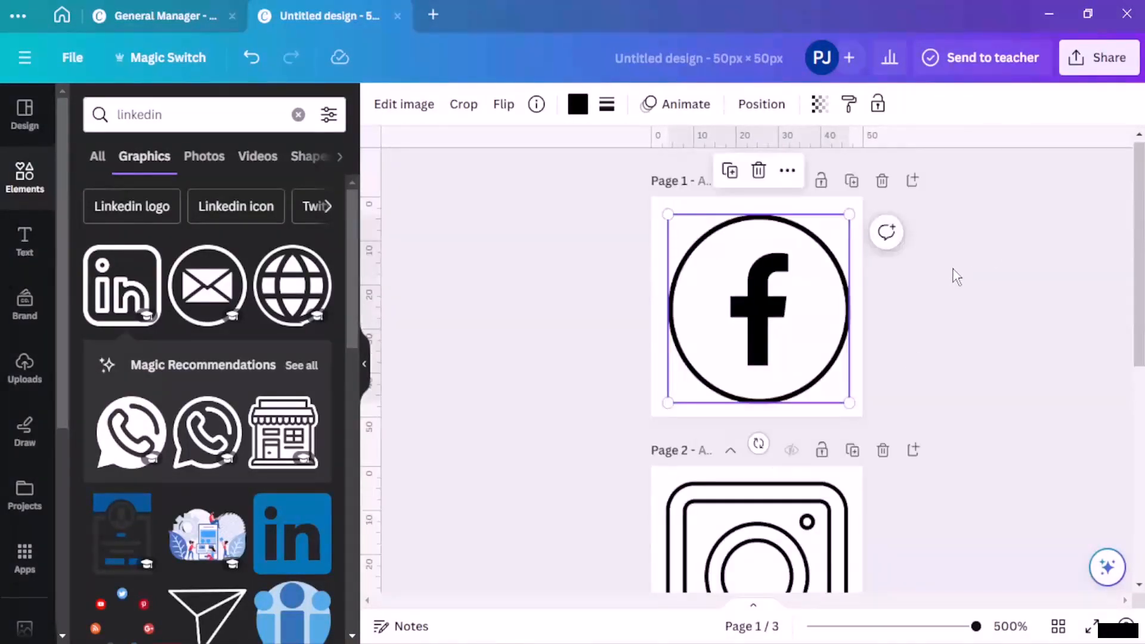
Step: Download pages 1–3 as PNG from Share > Download, bringing up the Untitled design.zip save dialog
{"action": "left_click", "coordinate": [1073, 66]}
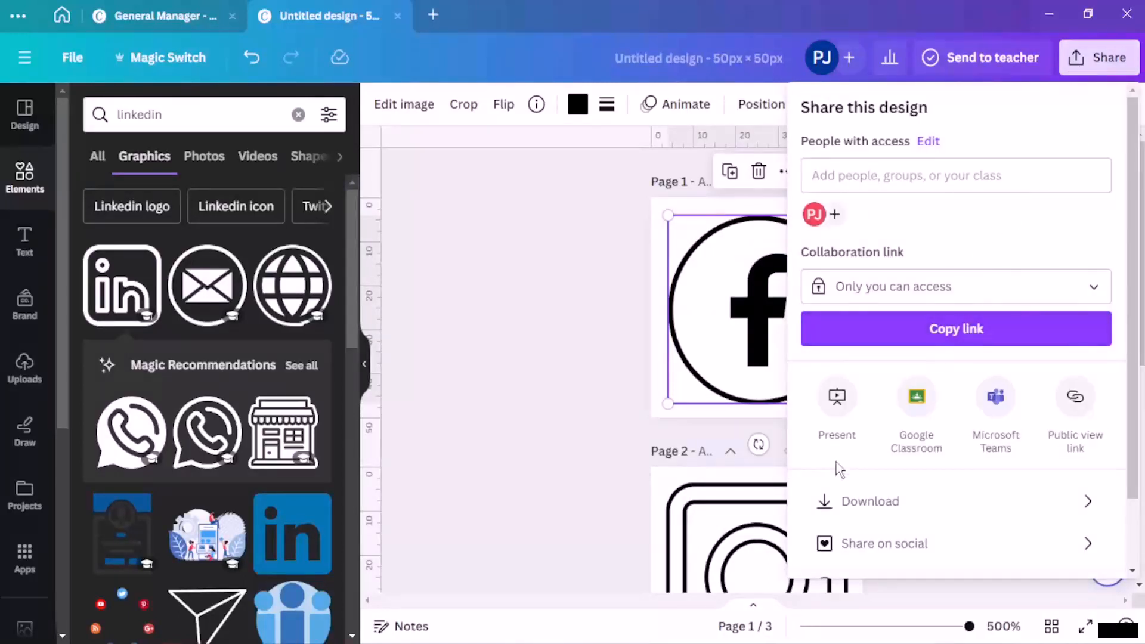
{"action": "left_click", "coordinate": [857, 506]}
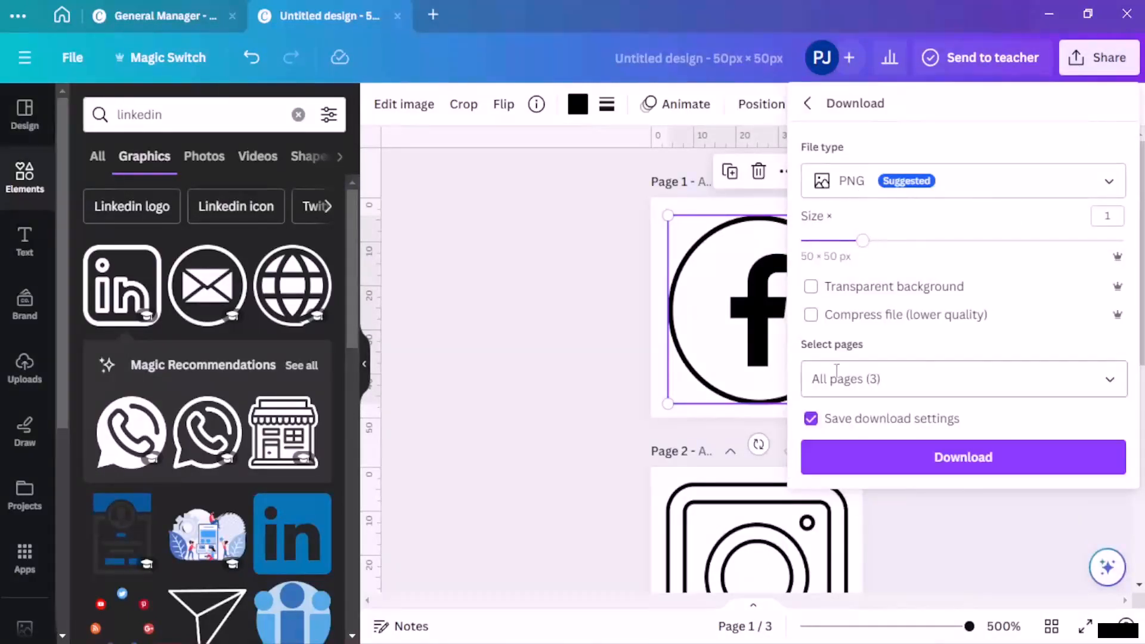
{"action": "left_click", "coordinate": [889, 382]}
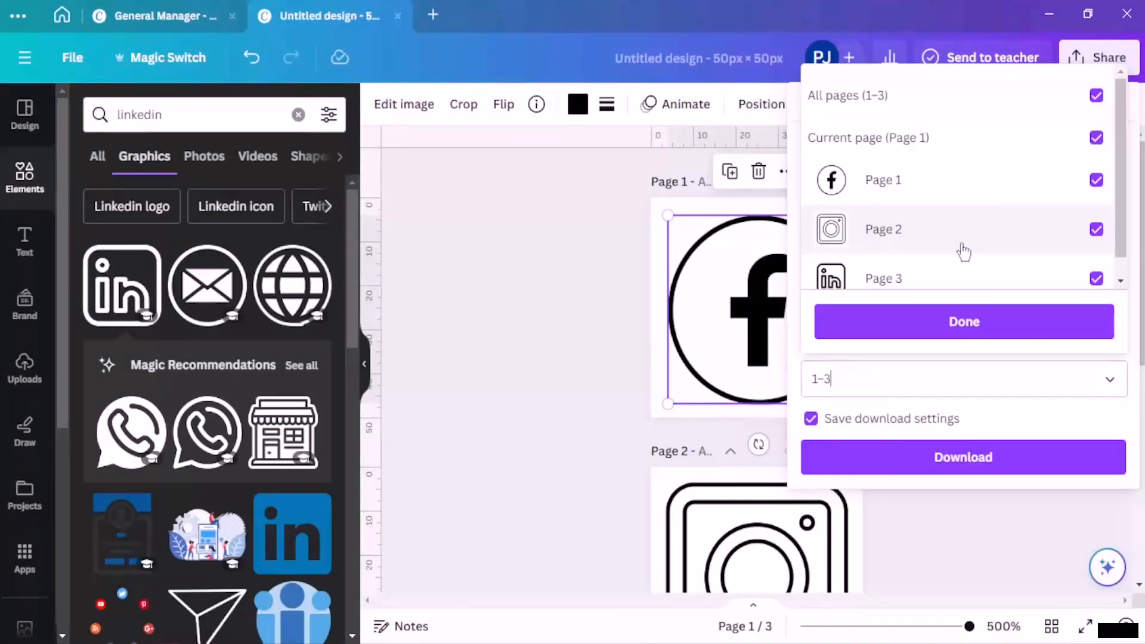
{"action": "left_click", "coordinate": [962, 458]}
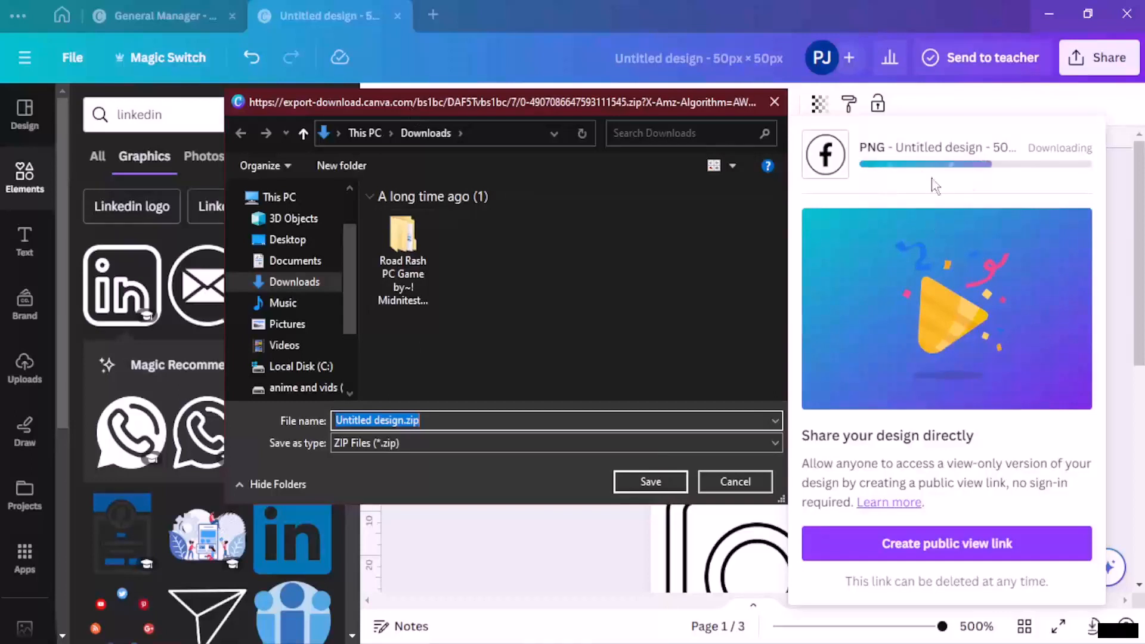
Step: Save Untitled design.zip to Downloads as All Files, then dismiss the download panel
{"action": "left_click", "coordinate": [690, 445]}
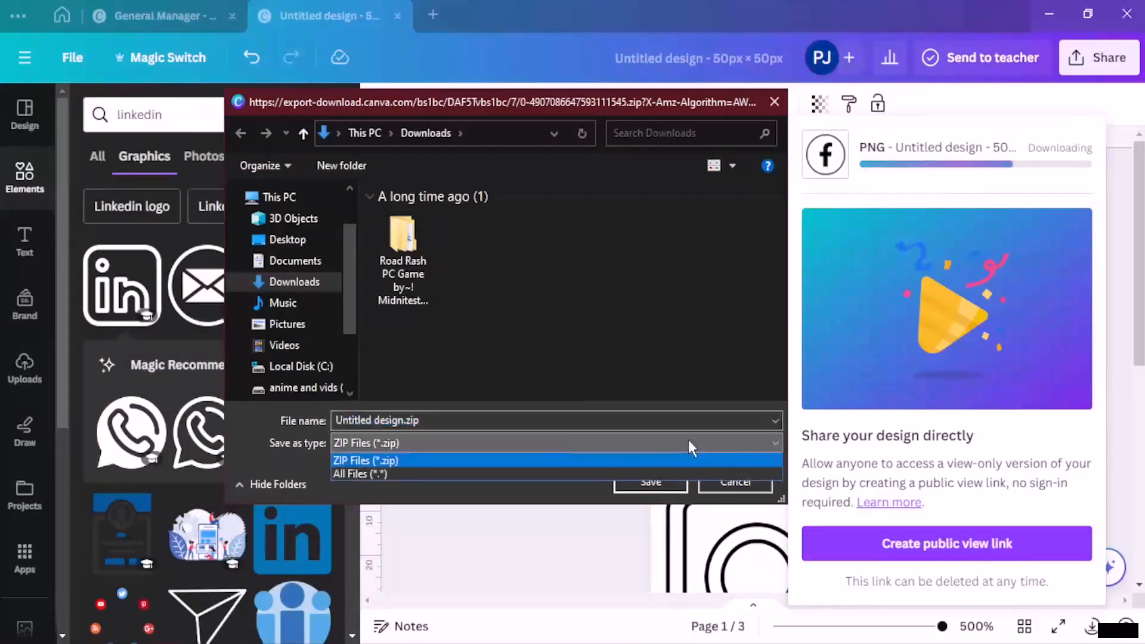
{"action": "left_click", "coordinate": [357, 475]}
{"action": "left_click", "coordinate": [653, 484]}
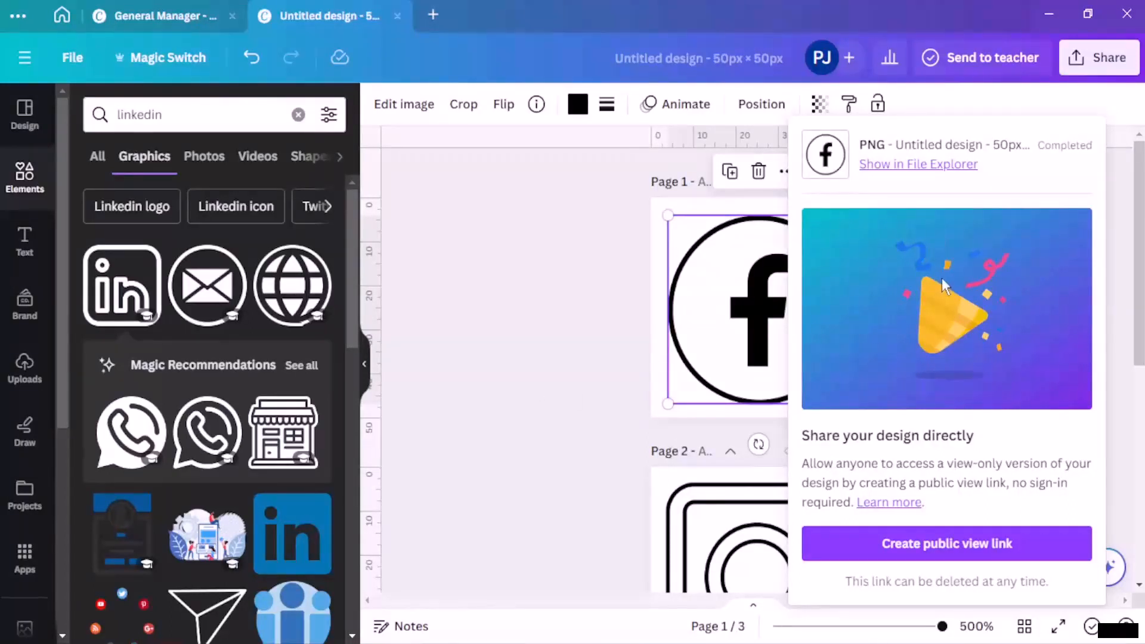
{"action": "left_click", "coordinate": [577, 295]}
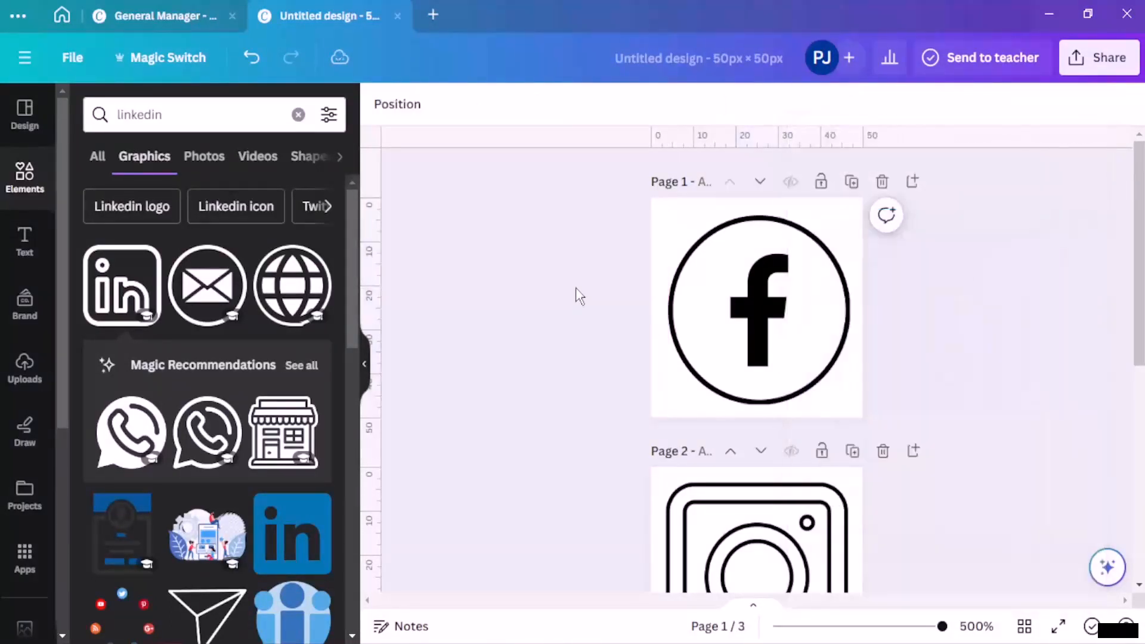
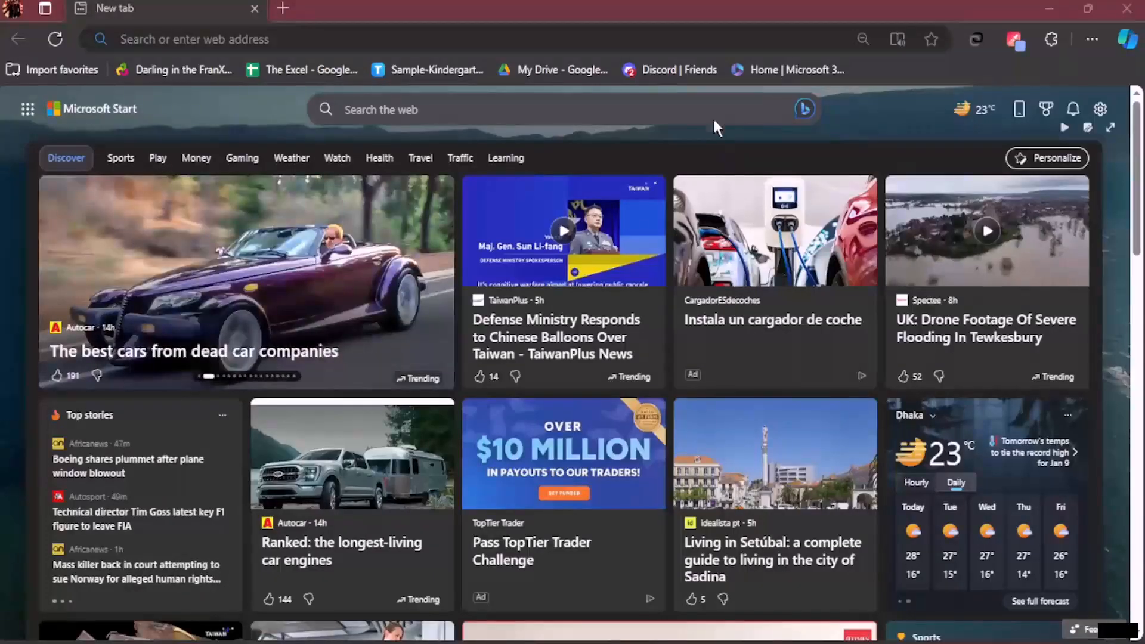
Step: Load gmail.com in a new Edge tab to bring up the inbox
{"action": "left_click", "coordinate": [427, 41]}
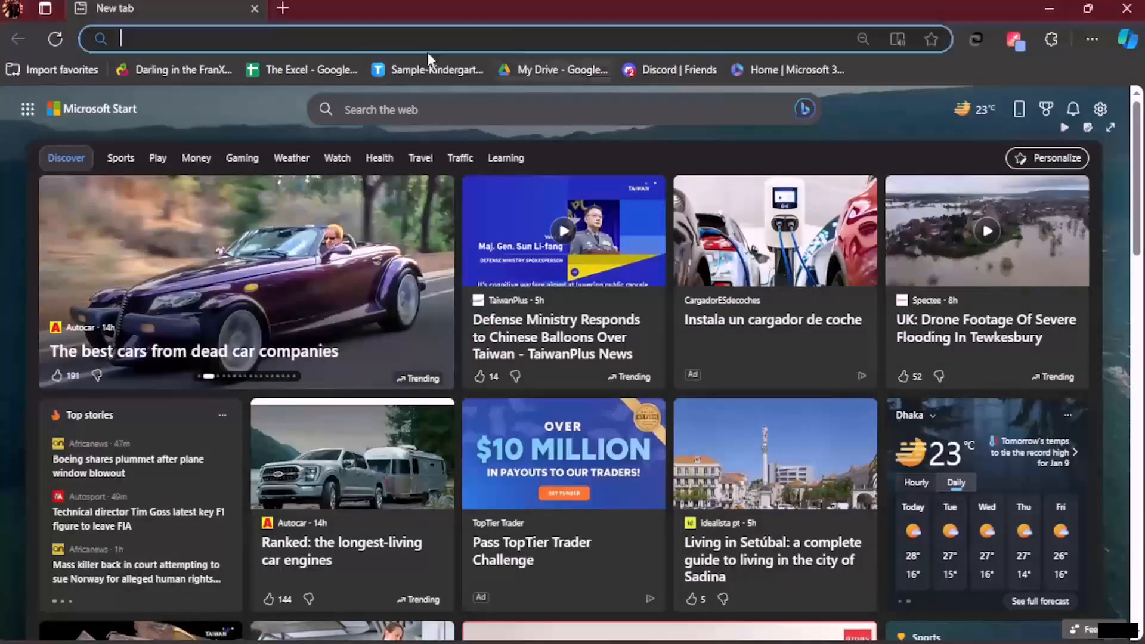
{"action": "type", "text": "gmail.com"}
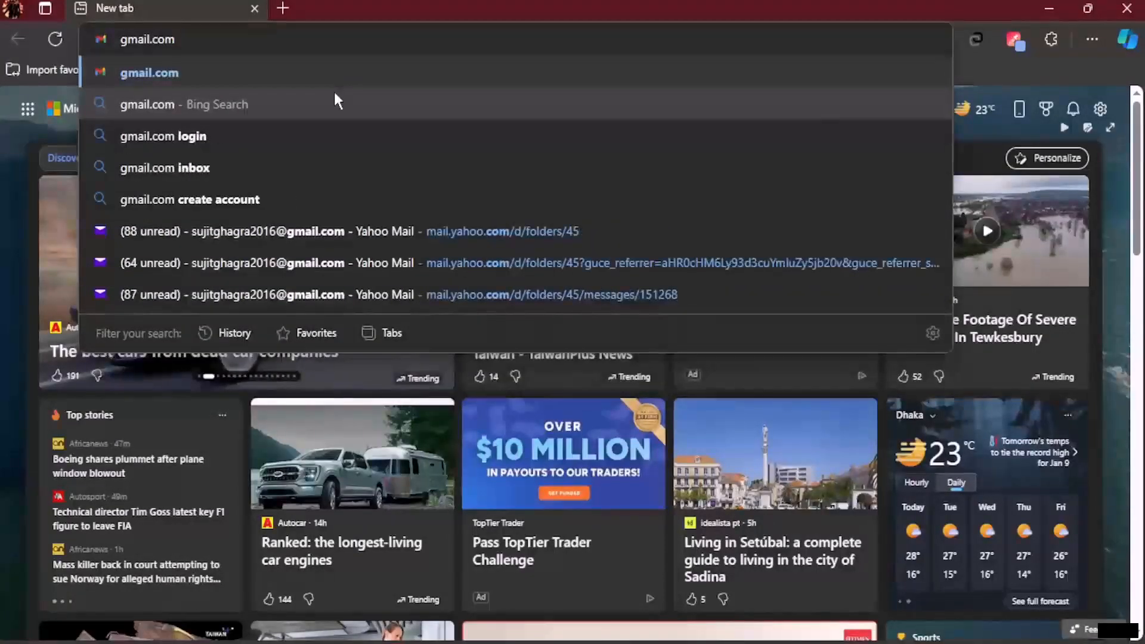
{"action": "key", "text": "Return"}
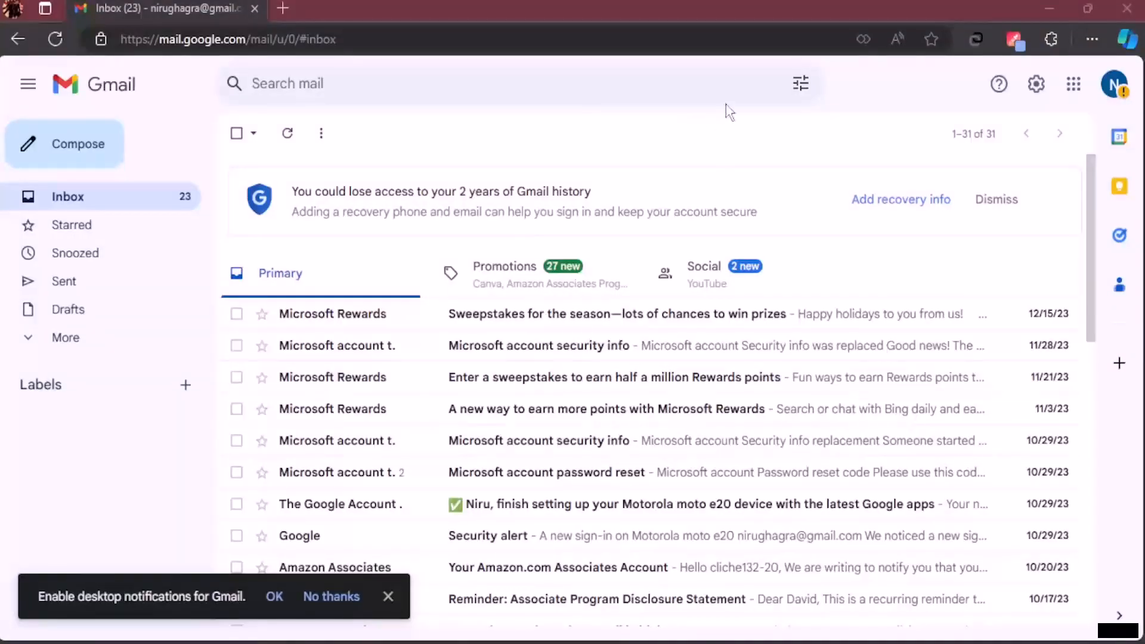
Step: Open See all settings, dismiss the notifications prompt, and scroll the General tab to the empty Signature section
{"action": "left_click", "coordinate": [1041, 87]}
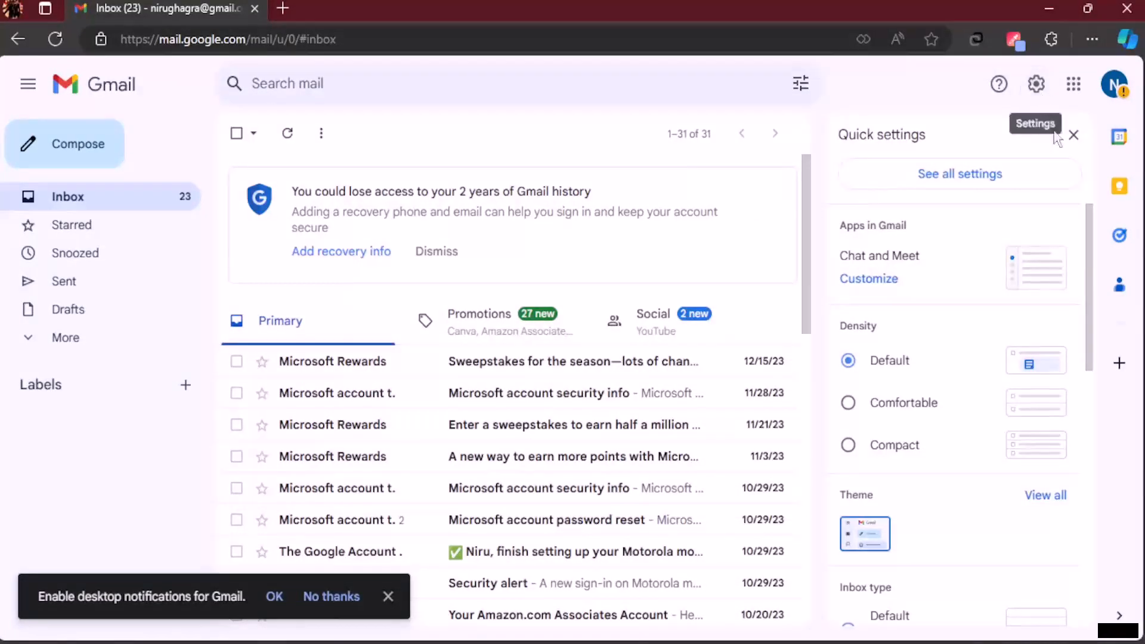
{"action": "left_click", "coordinate": [979, 186]}
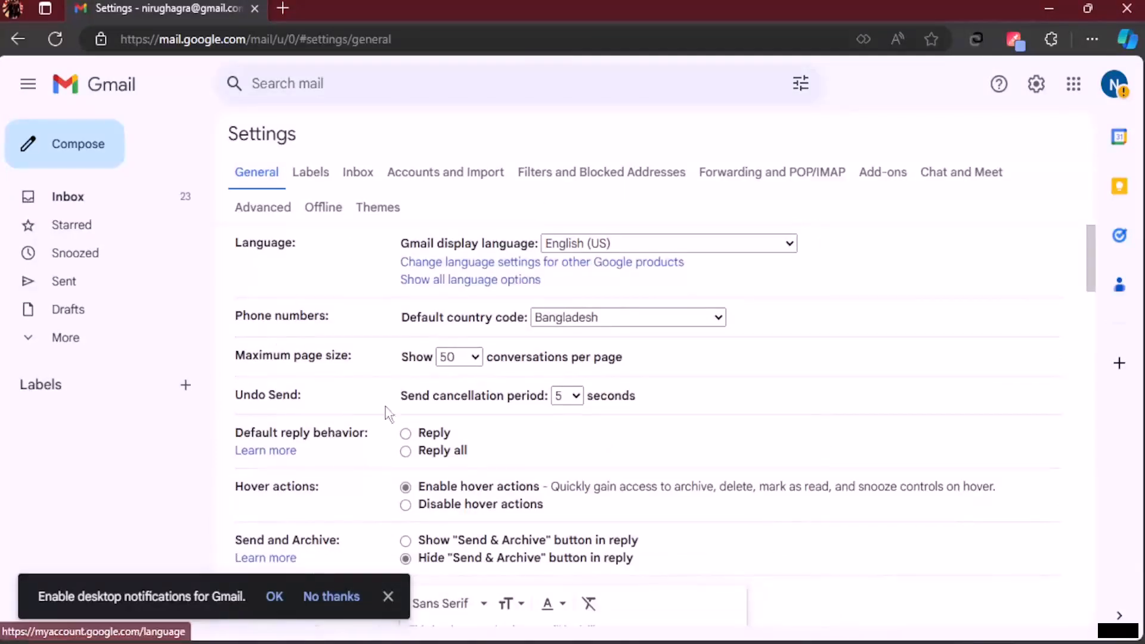
{"action": "left_click", "coordinate": [389, 596]}
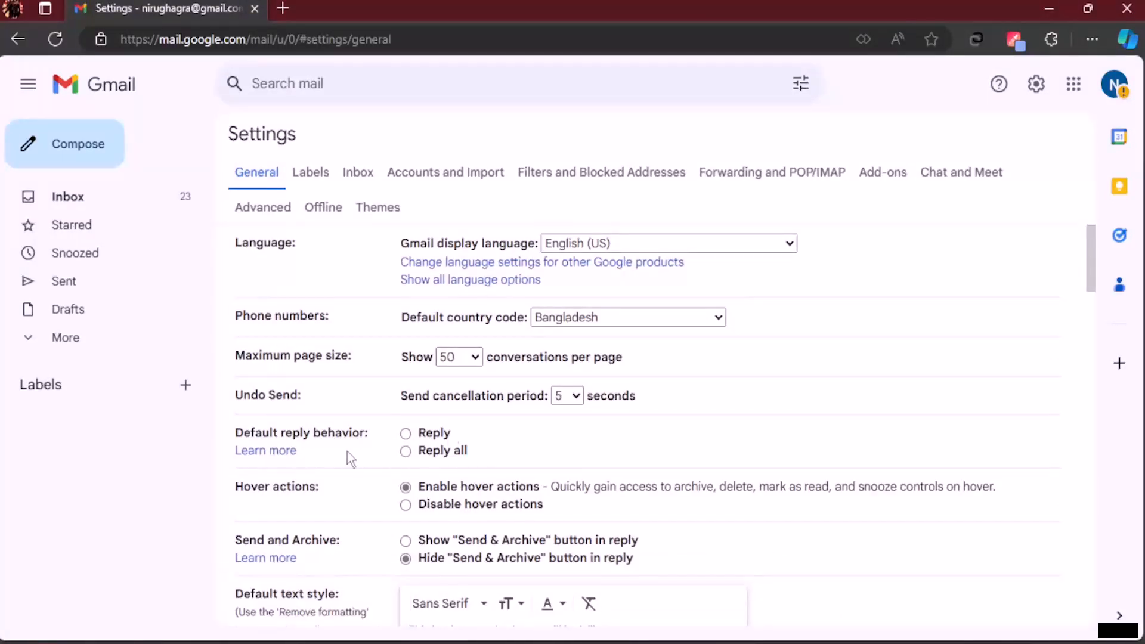
{"action": "scroll", "coordinate": [470, 420], "scroll_direction": "down", "scroll_amount": 4}
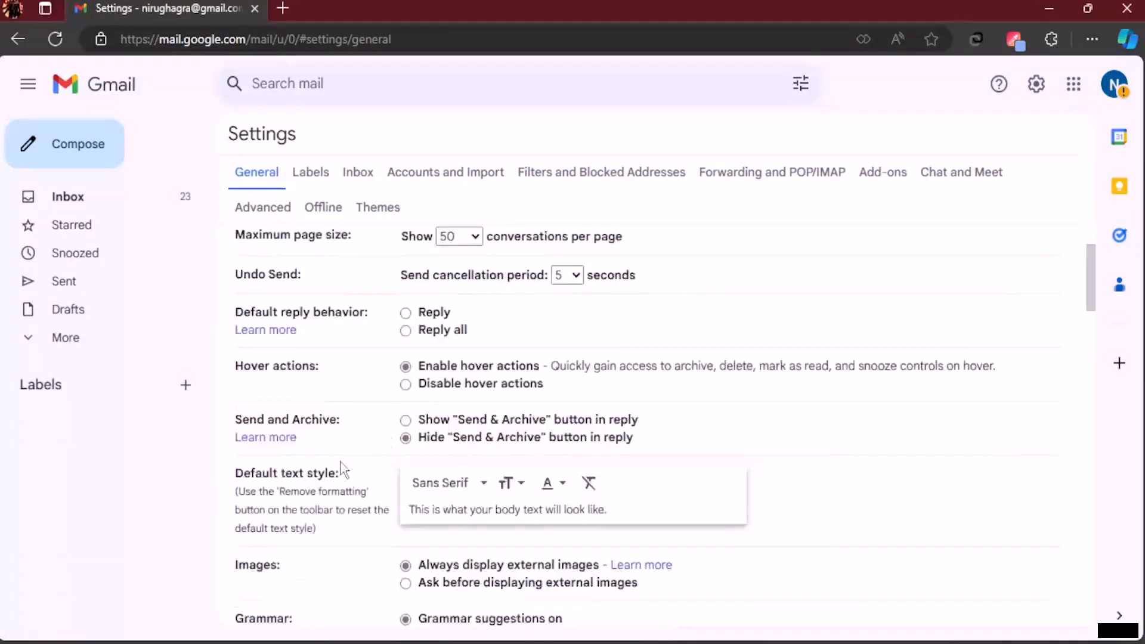
{"action": "scroll", "coordinate": [350, 475], "scroll_direction": "down", "scroll_amount": 5}
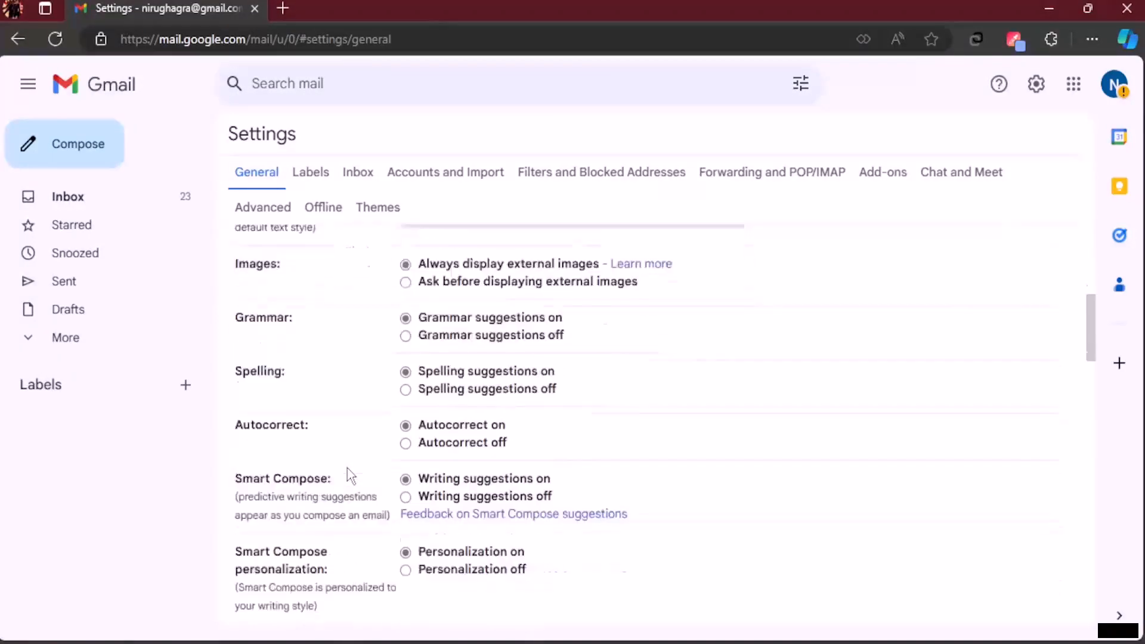
{"action": "scroll", "coordinate": [352, 470], "scroll_direction": "down", "scroll_amount": 7}
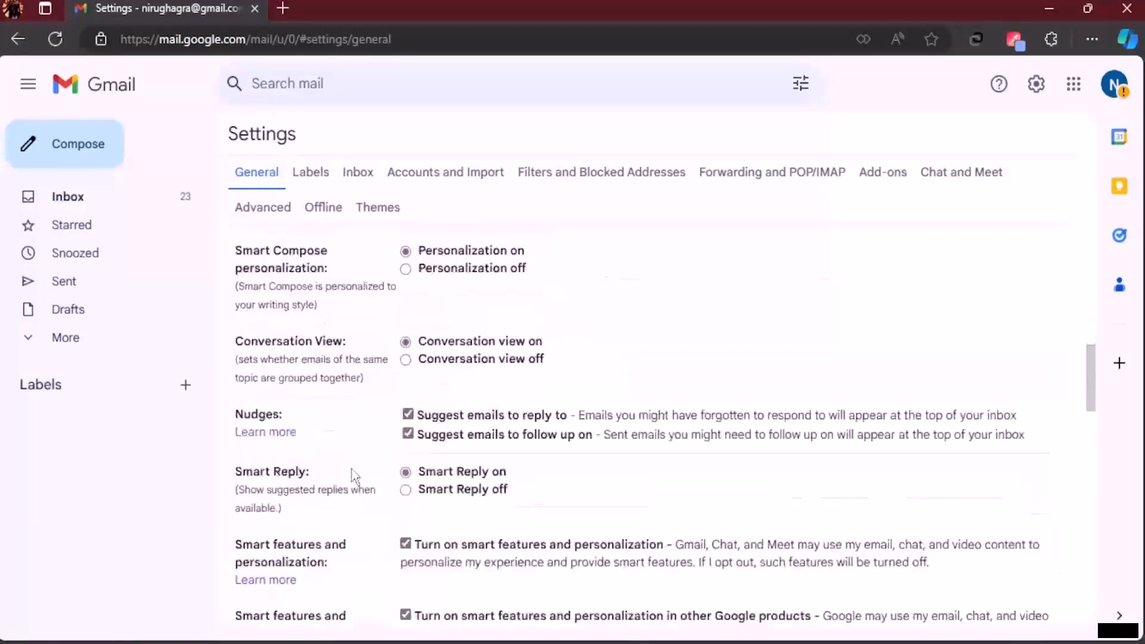
{"action": "scroll", "coordinate": [353, 471], "scroll_direction": "down", "scroll_amount": 7}
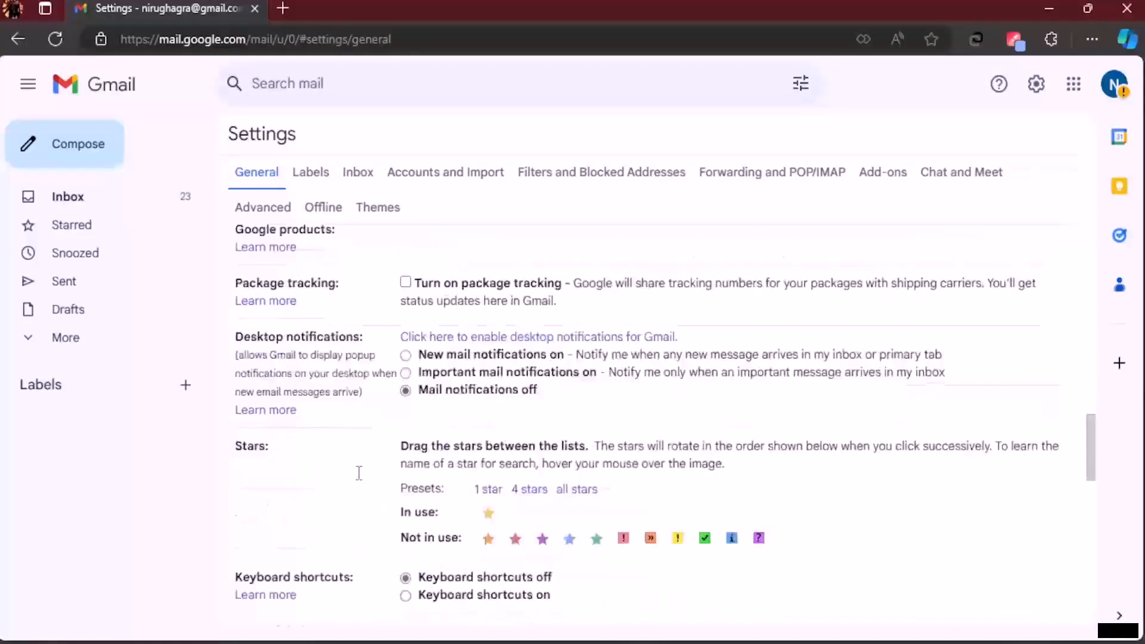
{"action": "scroll", "coordinate": [362, 480], "scroll_direction": "down", "scroll_amount": 2}
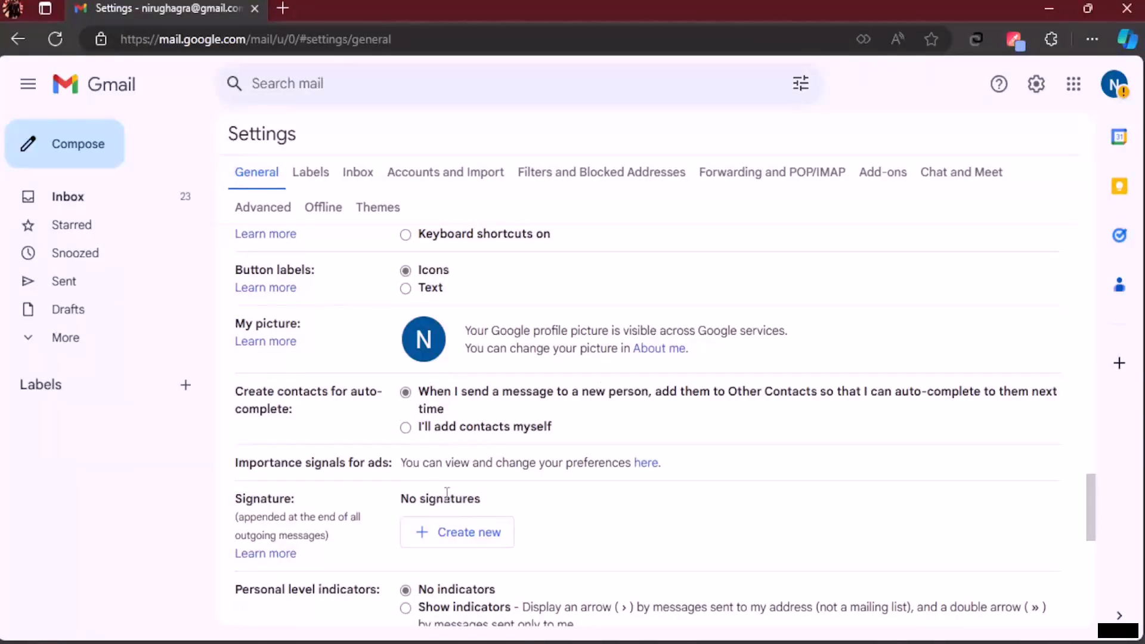
Step: Create a new empty signature named with the person's full name, leaving the name unchanged
{"action": "left_click", "coordinate": [477, 534]}
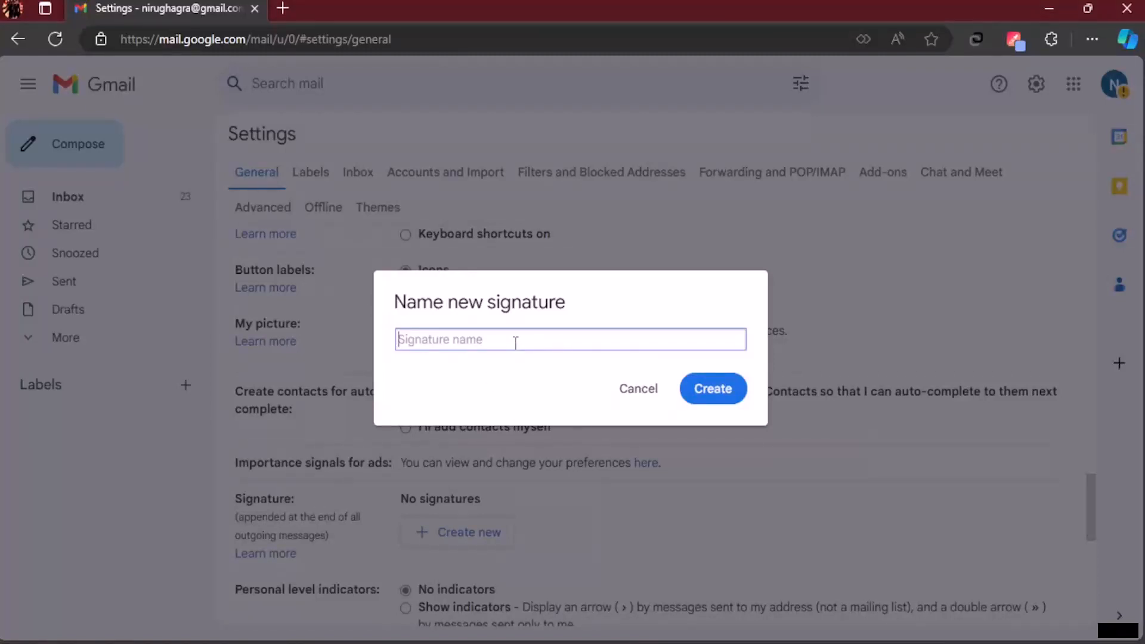
{"action": "left_click", "coordinate": [713, 388]}
{"action": "scroll", "coordinate": [522, 482], "scroll_direction": "down", "scroll_amount": 2}
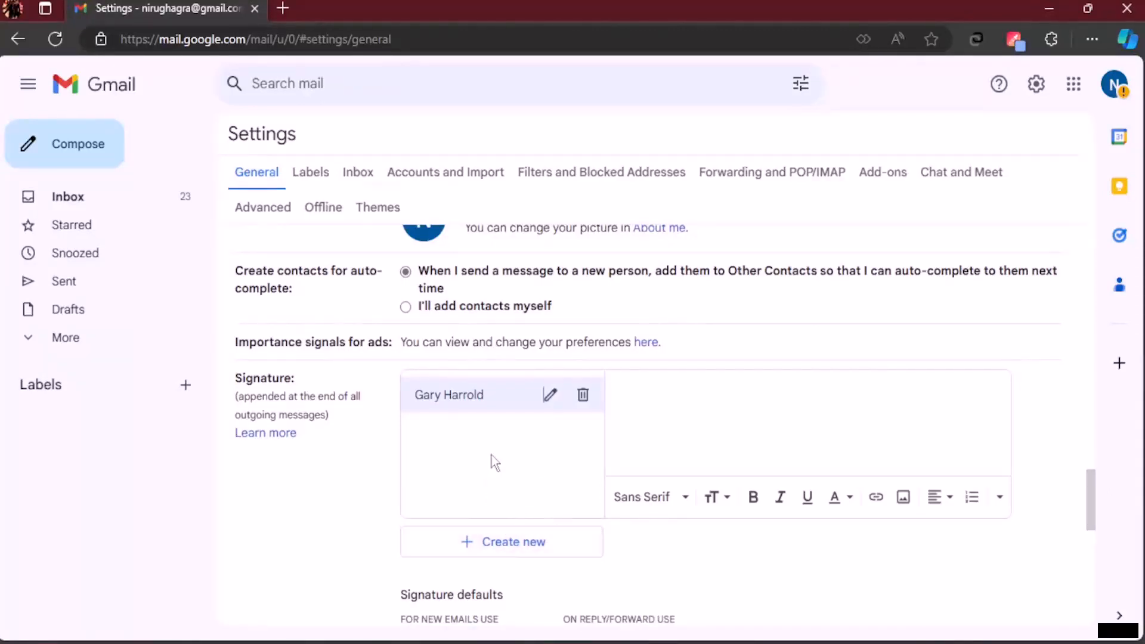
{"action": "left_click", "coordinate": [557, 407]}
{"action": "left_click", "coordinate": [634, 389]}
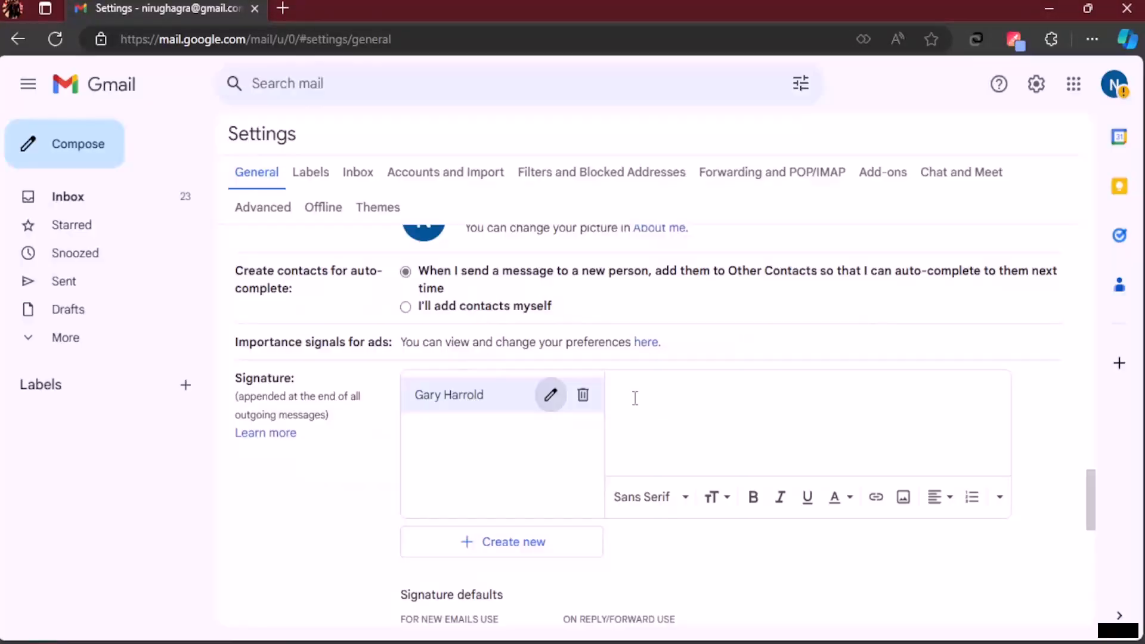
Step: Upload General Manager.png from Downloads into the signature as the purple banner
{"action": "left_click", "coordinate": [908, 504]}
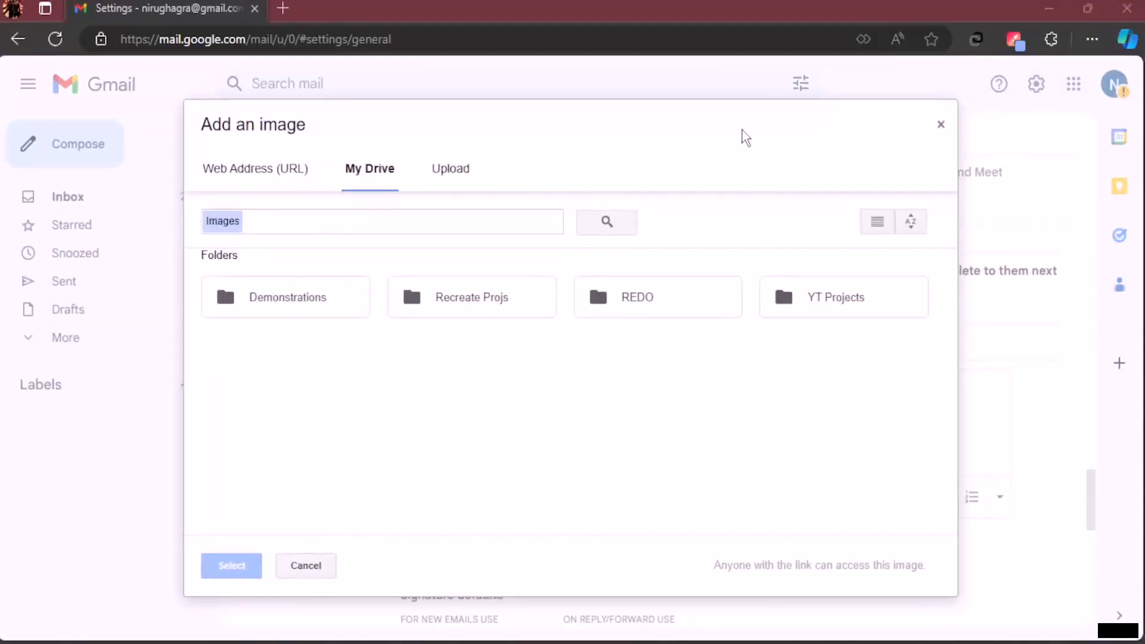
{"action": "left_click", "coordinate": [444, 176]}
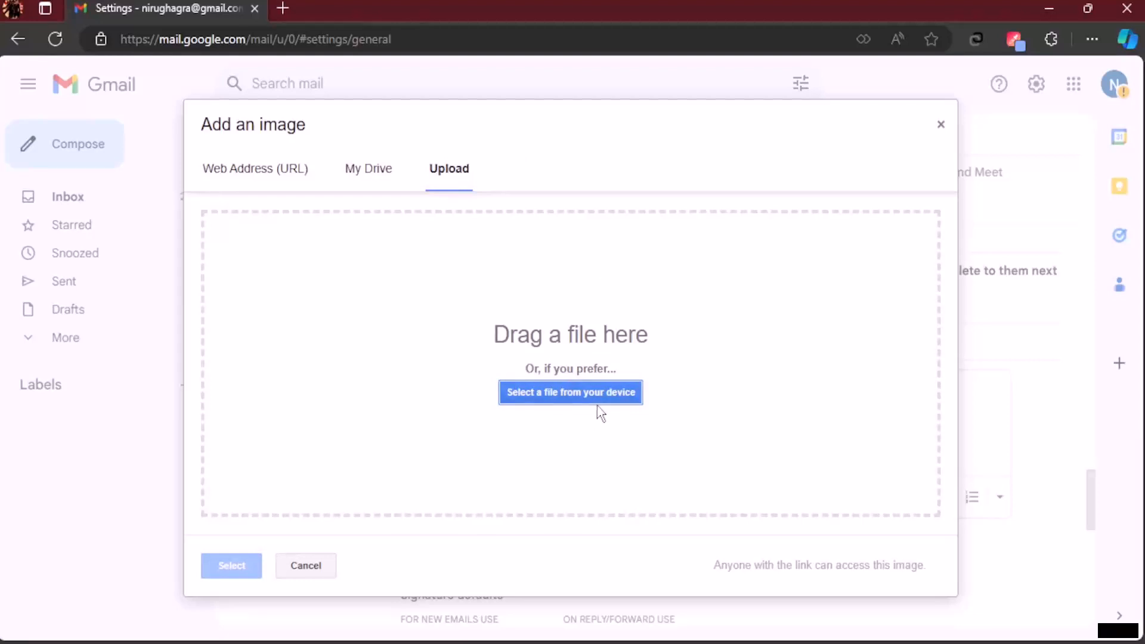
{"action": "left_click", "coordinate": [621, 392]}
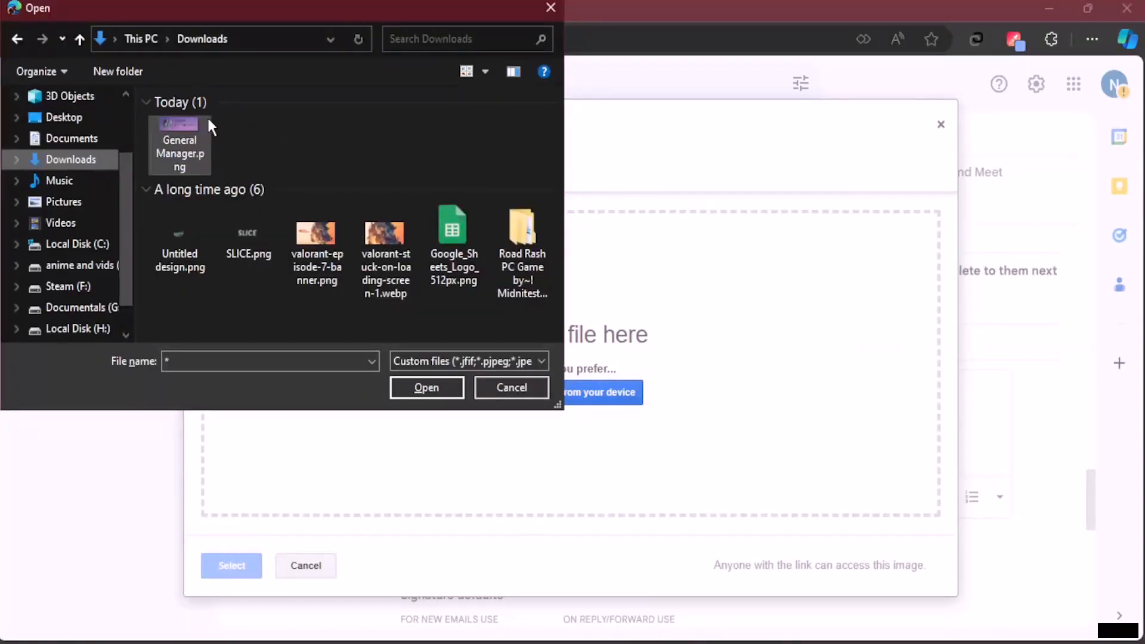
{"action": "left_click", "coordinate": [193, 126]}
{"action": "left_click", "coordinate": [438, 391]}
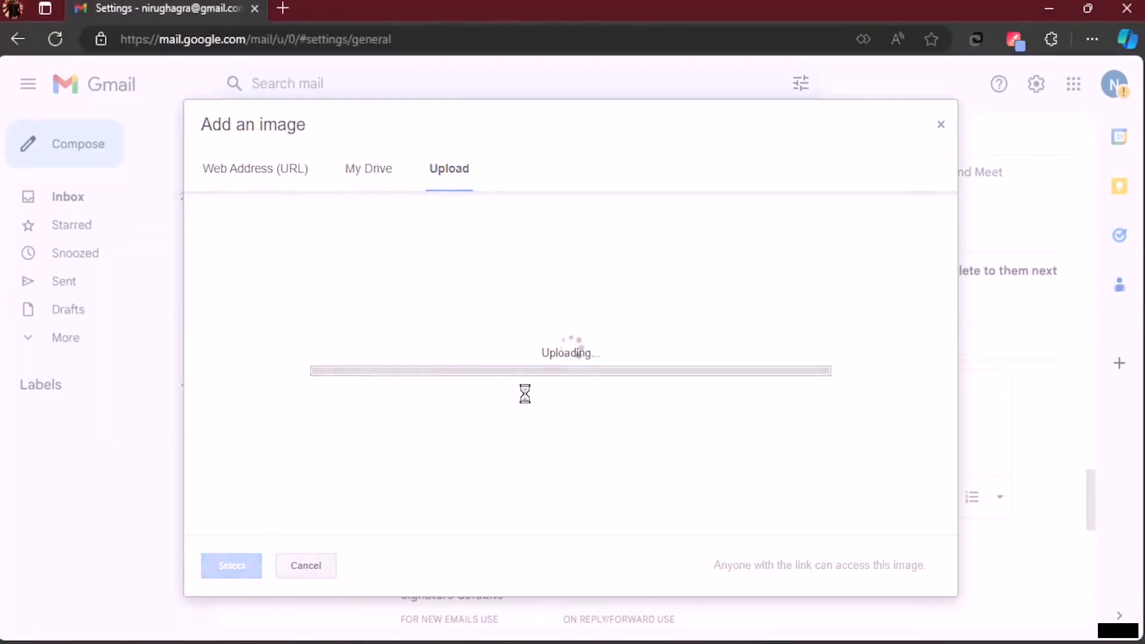
{"action": "scroll", "coordinate": [815, 434], "scroll_direction": "down", "scroll_amount": 2}
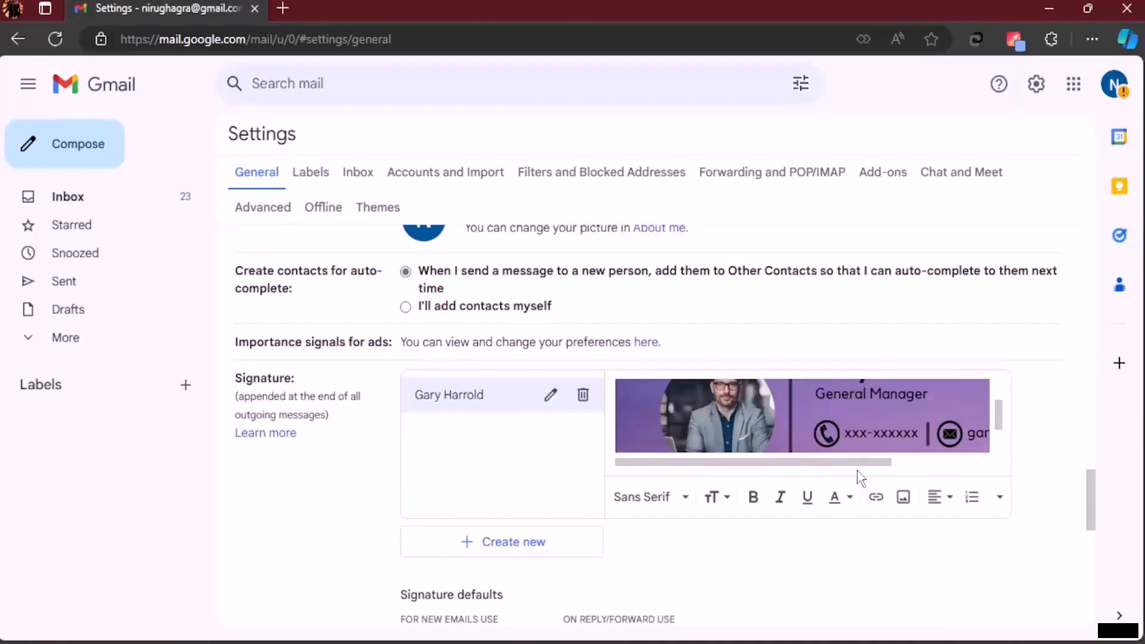
{"action": "mouse_move", "coordinate": [868, 463]}
{"action": "left_mouse_down"}
{"action": "mouse_move", "coordinate": [967, 464]}
{"action": "mouse_move", "coordinate": [812, 460]}
{"action": "left_mouse_up"}
{"action": "scroll", "coordinate": [817, 424], "scroll_direction": "down", "scroll_amount": 1}
{"action": "scroll", "coordinate": [812, 428], "scroll_direction": "up", "scroll_amount": 2}
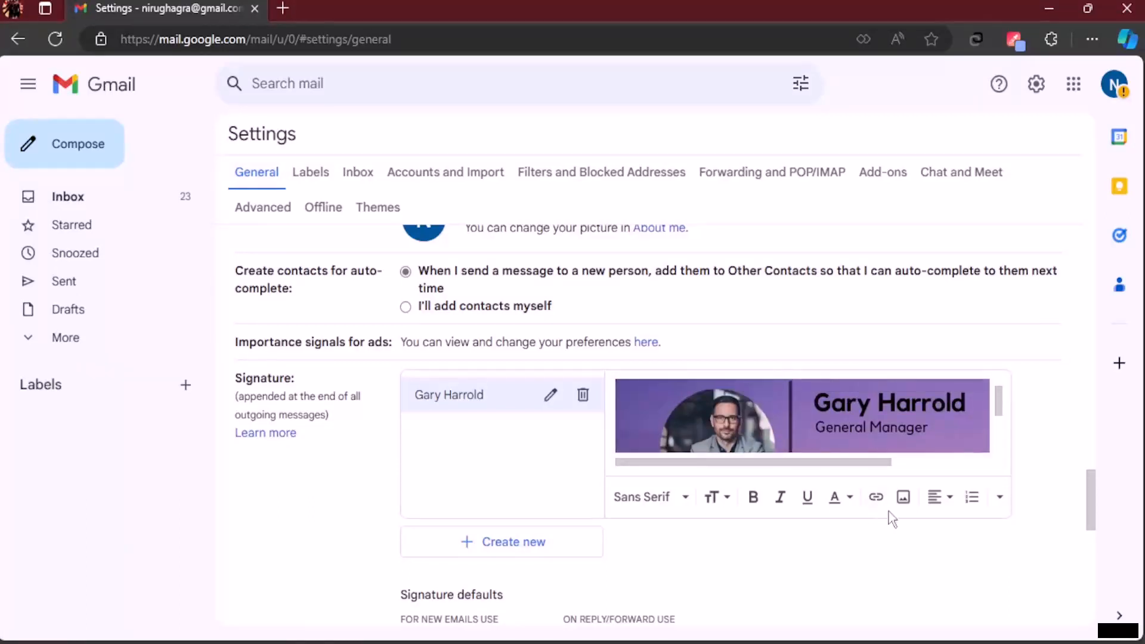
{"action": "left_click", "coordinate": [903, 497]}
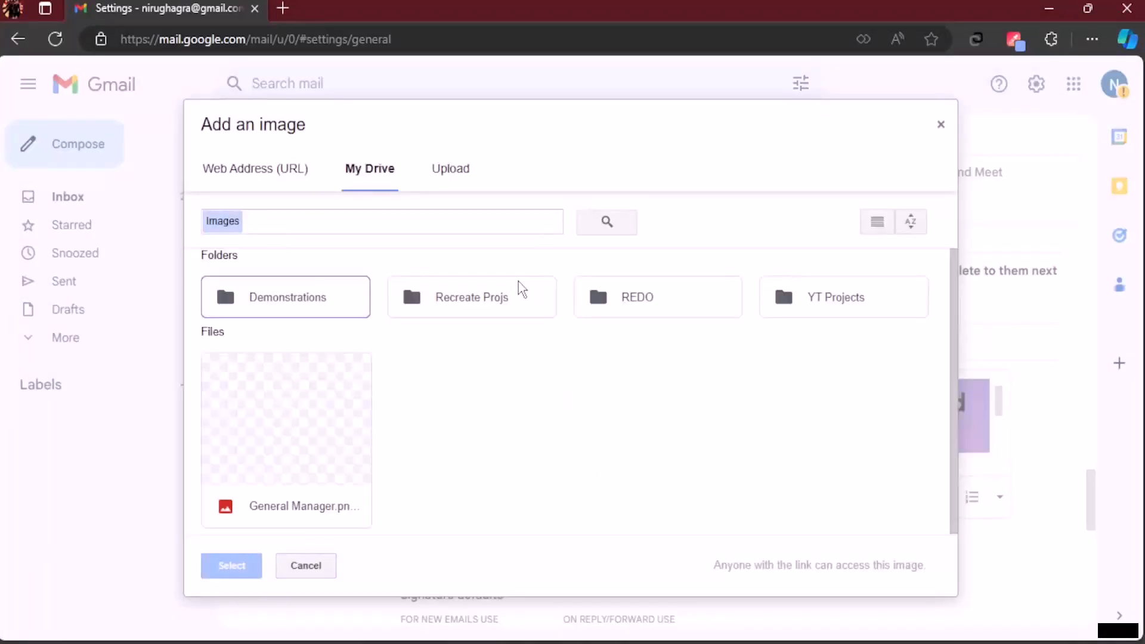
Step: Show All Files in Downloads and open Untitled design.zip in the upload dialog
{"action": "left_click", "coordinate": [463, 176]}
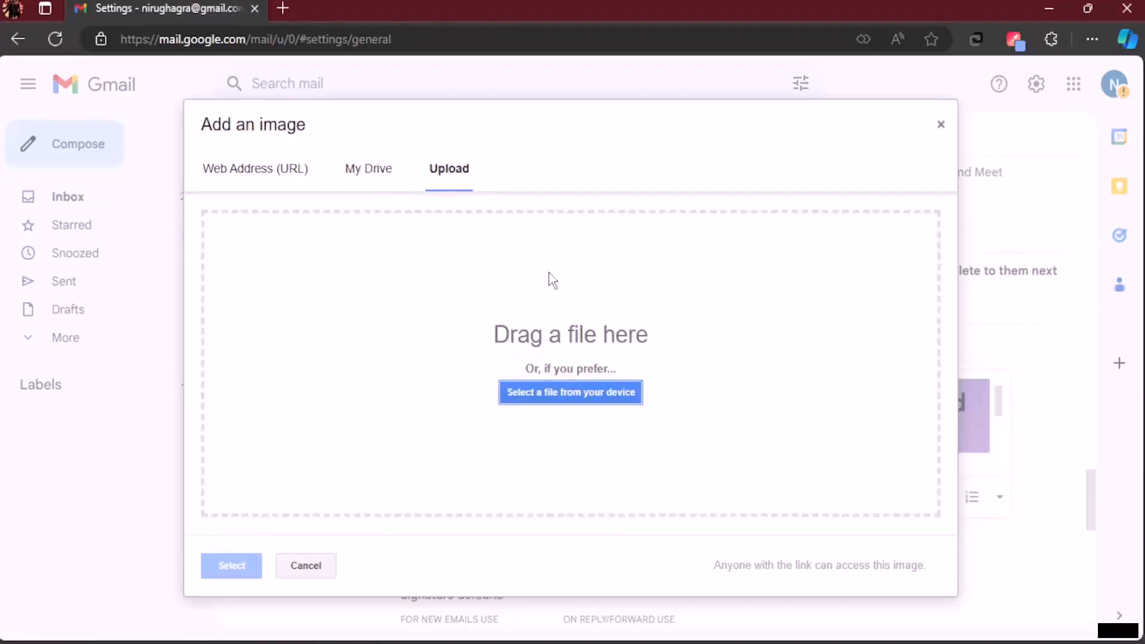
{"action": "left_click", "coordinate": [576, 394]}
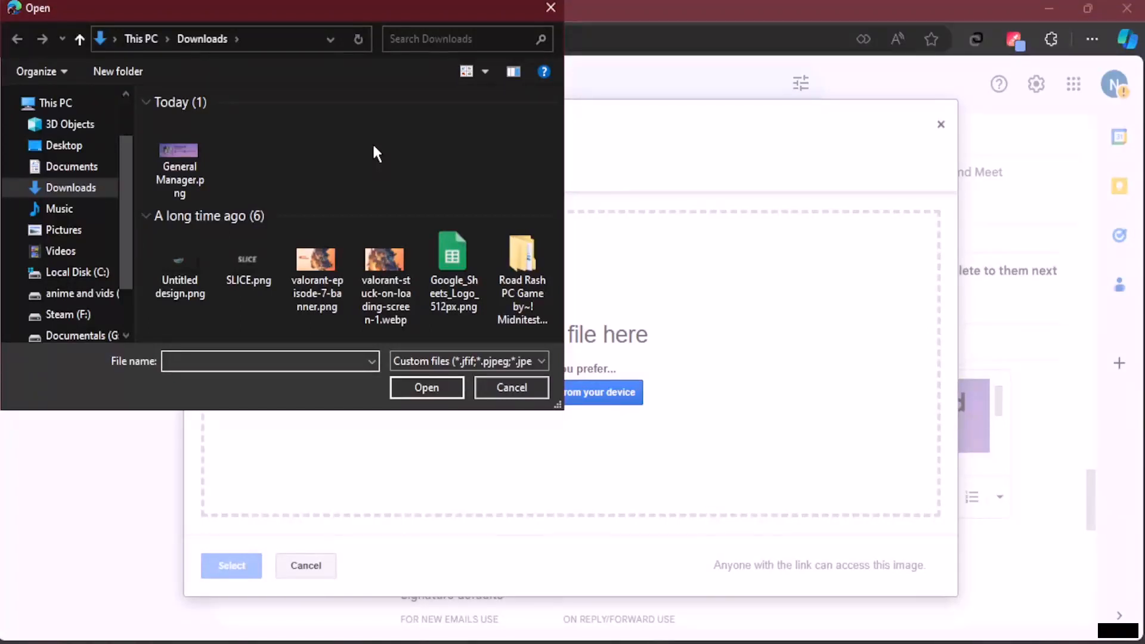
{"action": "left_click", "coordinate": [524, 361]}
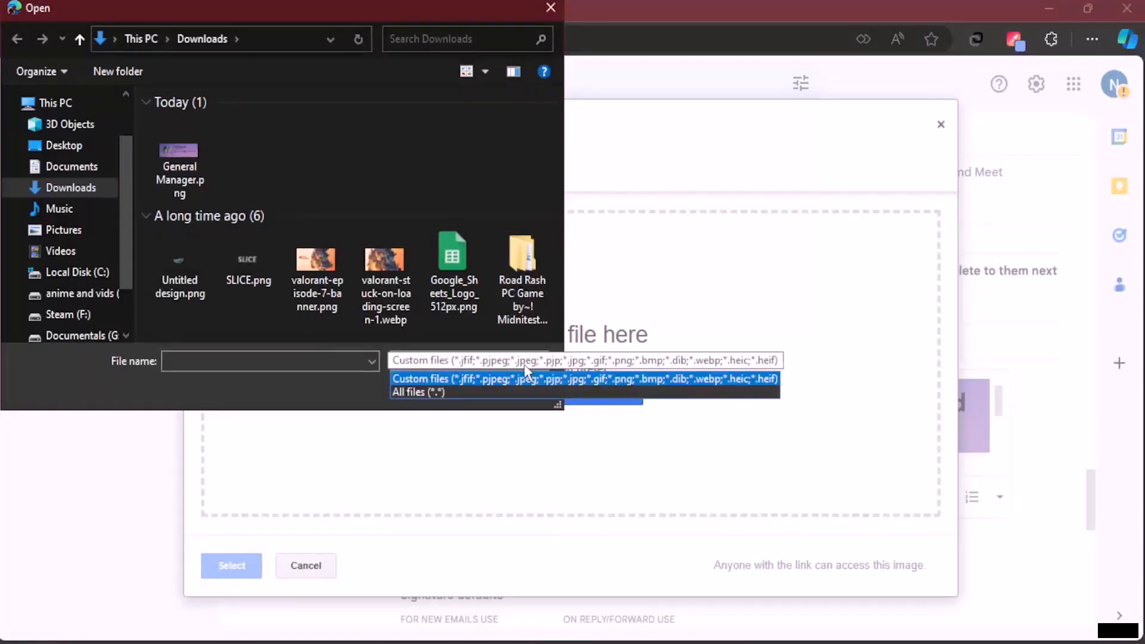
{"action": "left_click", "coordinate": [430, 391]}
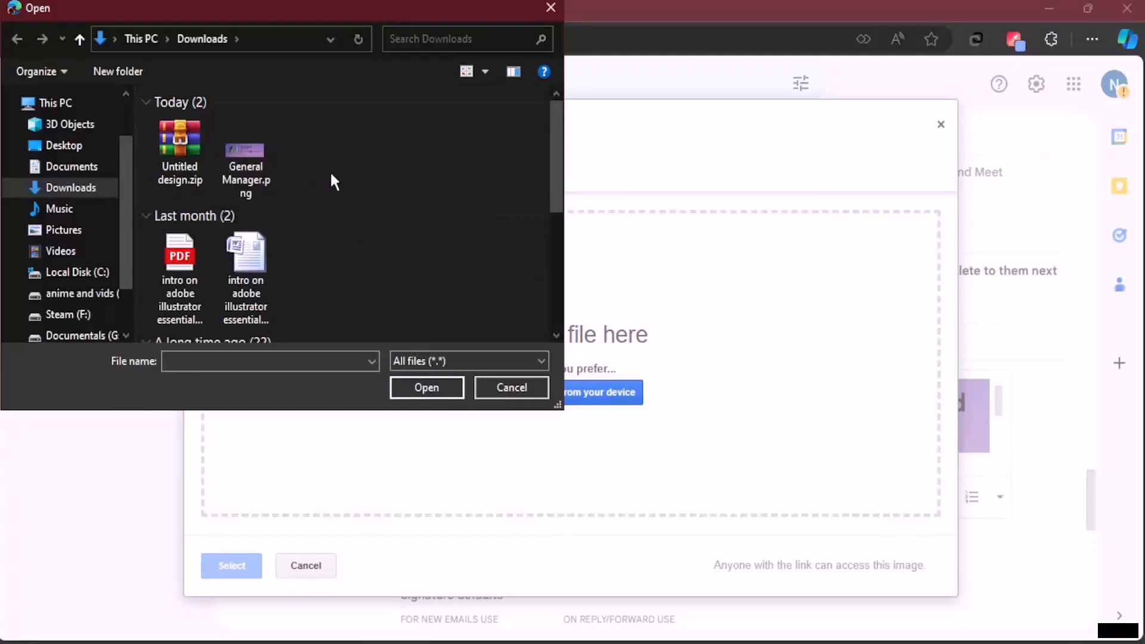
{"action": "double_click", "coordinate": [180, 143]}
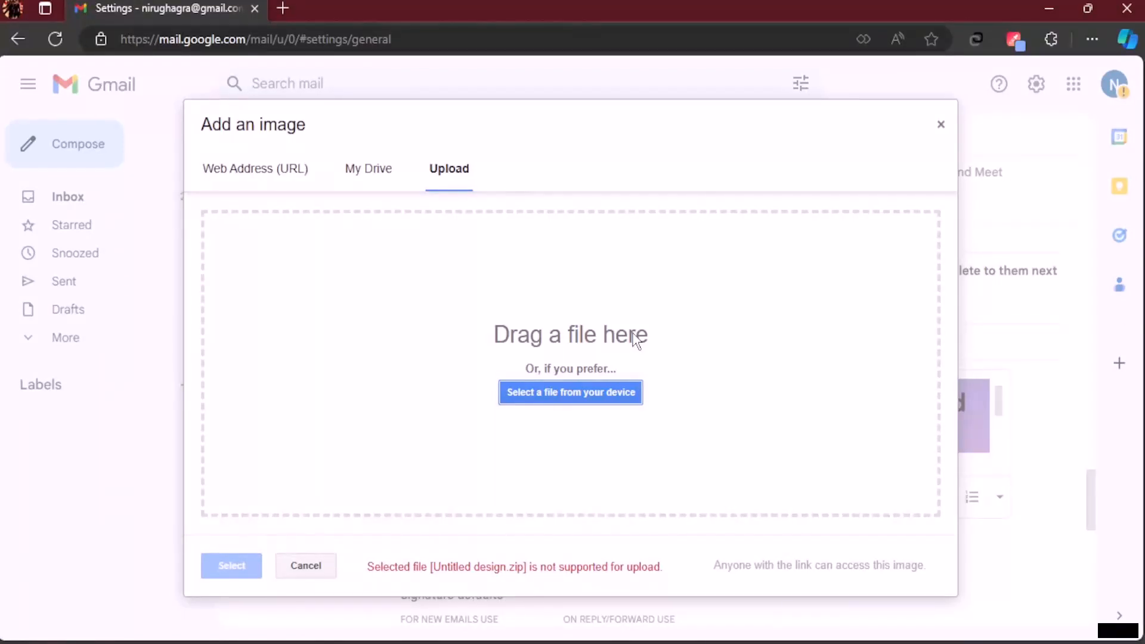
Step: Upload the Facebook icon 1.png from the Untitled design folder
{"action": "left_click", "coordinate": [582, 392]}
{"action": "double_click", "coordinate": [222, 146]}
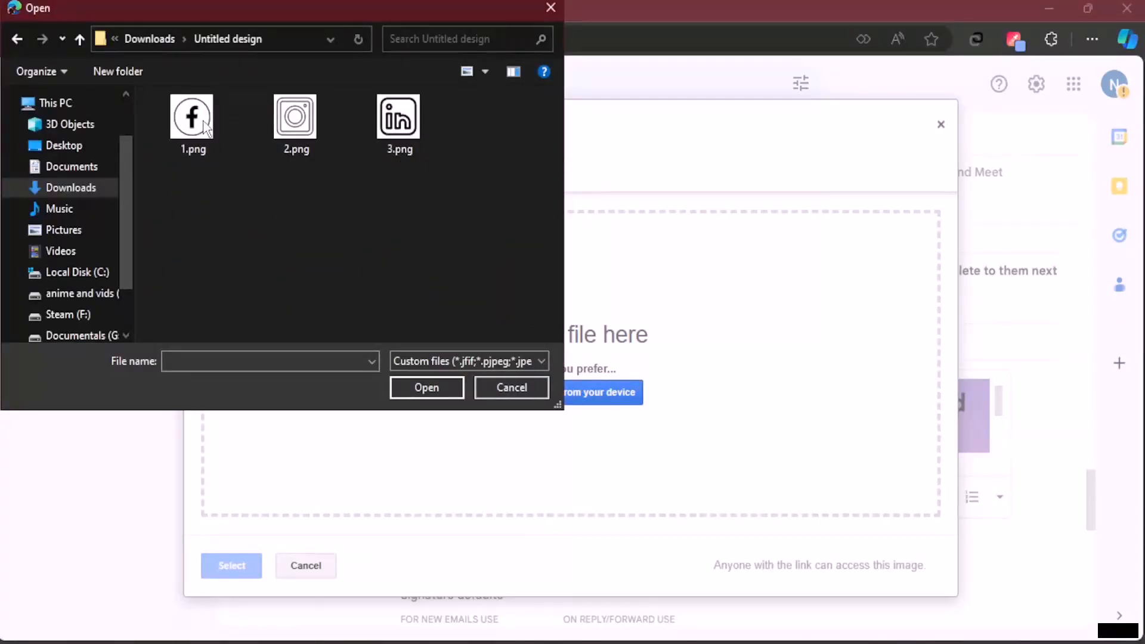
{"action": "left_click", "coordinate": [204, 126]}
{"action": "left_click", "coordinate": [298, 126]}
{"action": "left_click", "coordinate": [401, 129]}
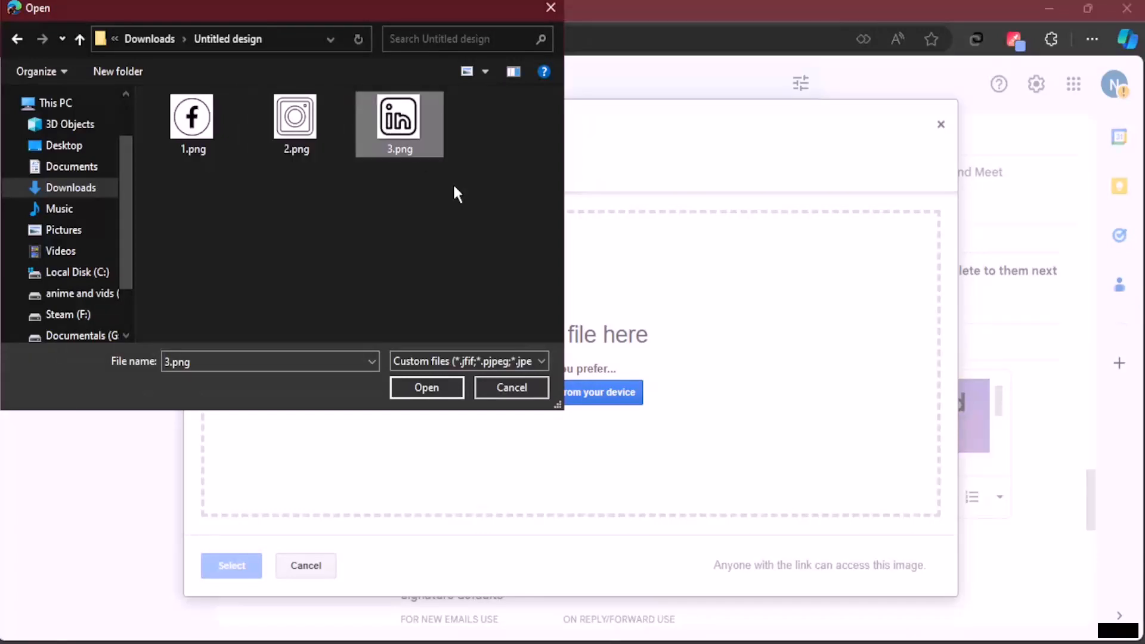
{"action": "left_click", "coordinate": [191, 123]}
{"action": "left_click", "coordinate": [430, 388]}
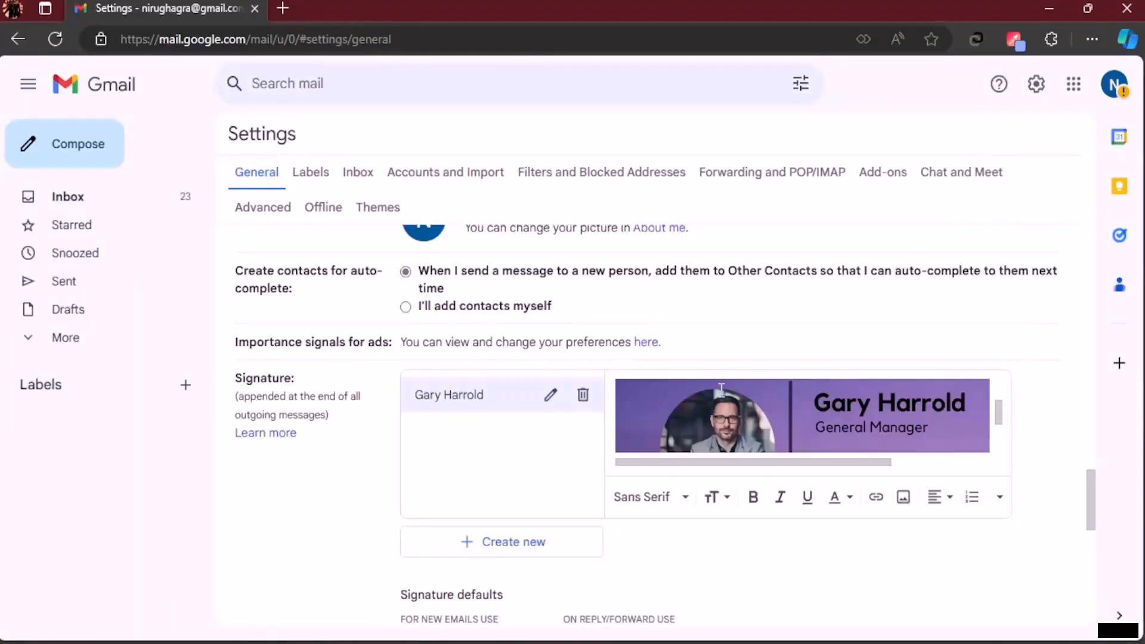
{"action": "scroll", "coordinate": [721, 389], "scroll_direction": "down", "scroll_amount": 3}
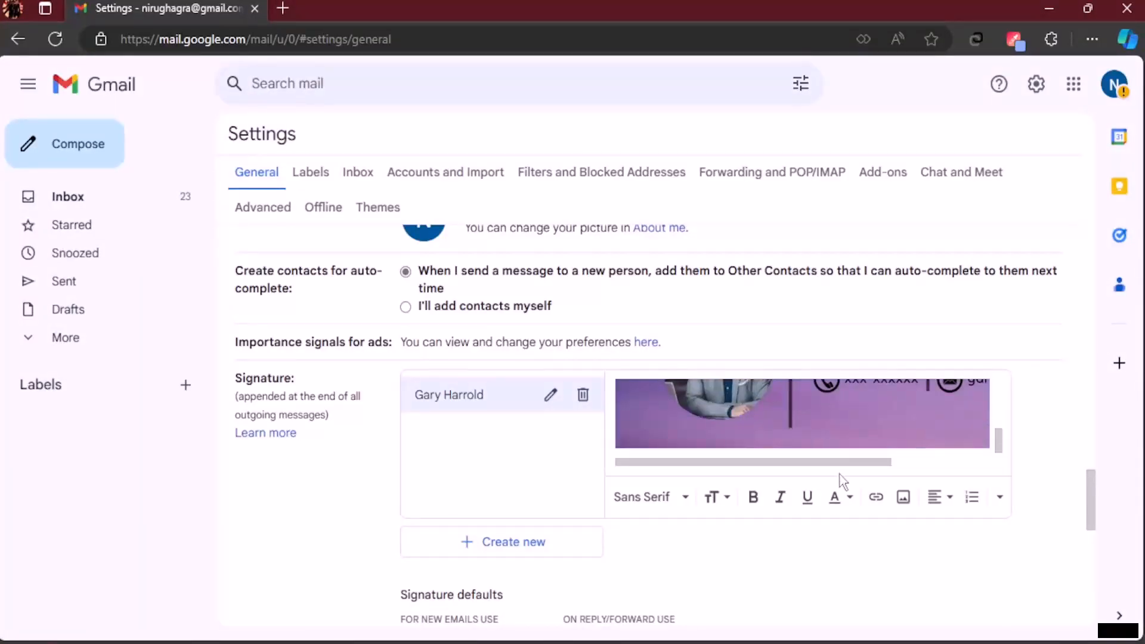
{"action": "left_click_drag", "start_coordinate": [849, 462], "coordinate": [972, 463]}
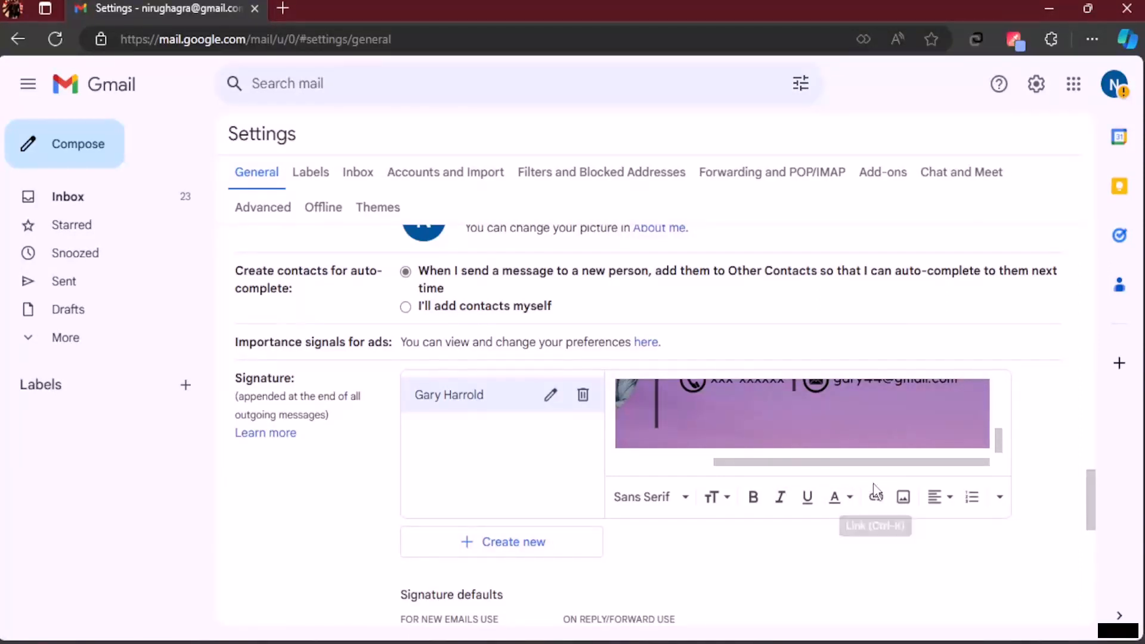
{"action": "left_click", "coordinate": [876, 498]}
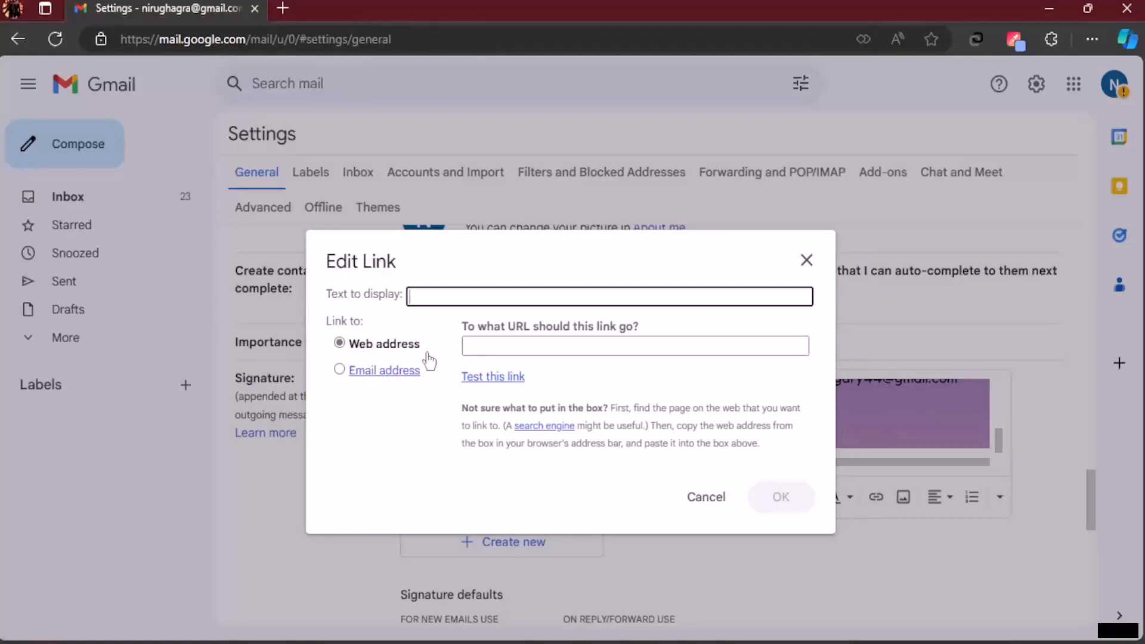
{"action": "left_click", "coordinate": [806, 260]}
{"action": "scroll", "coordinate": [906, 435], "scroll_direction": "up", "scroll_amount": 2}
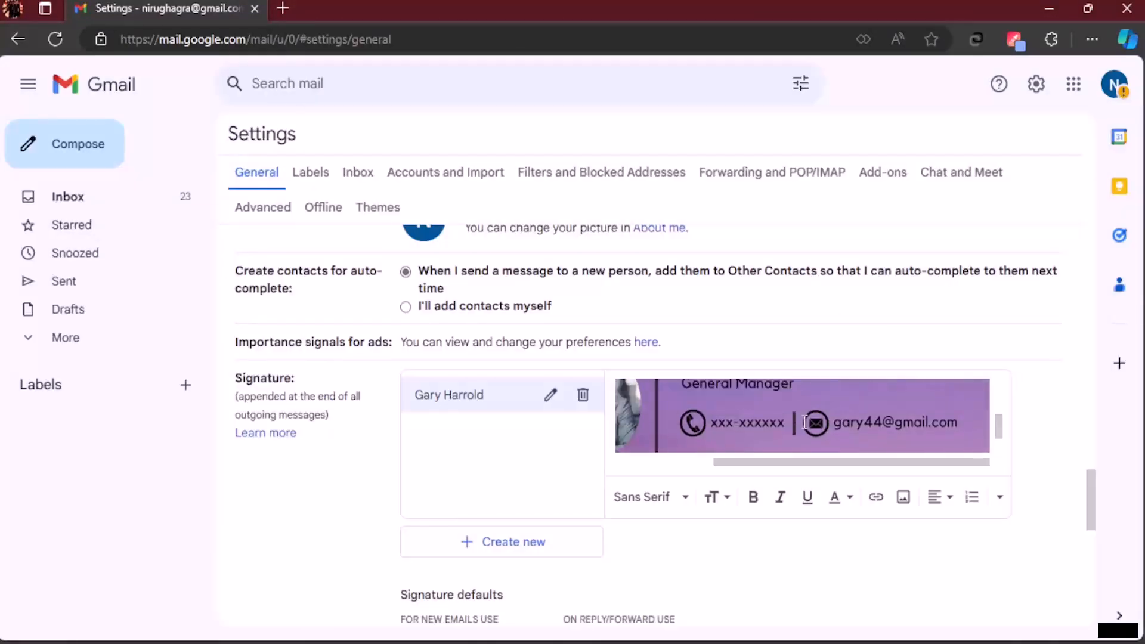
{"action": "left_click", "coordinate": [903, 497]}
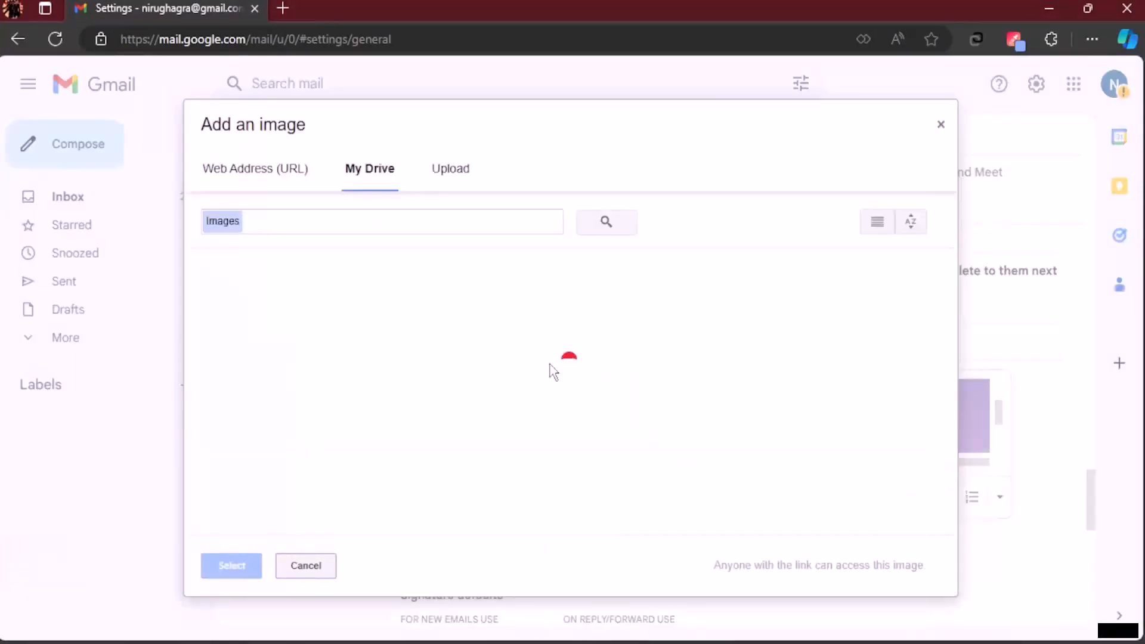
{"action": "left_click", "coordinate": [286, 421]}
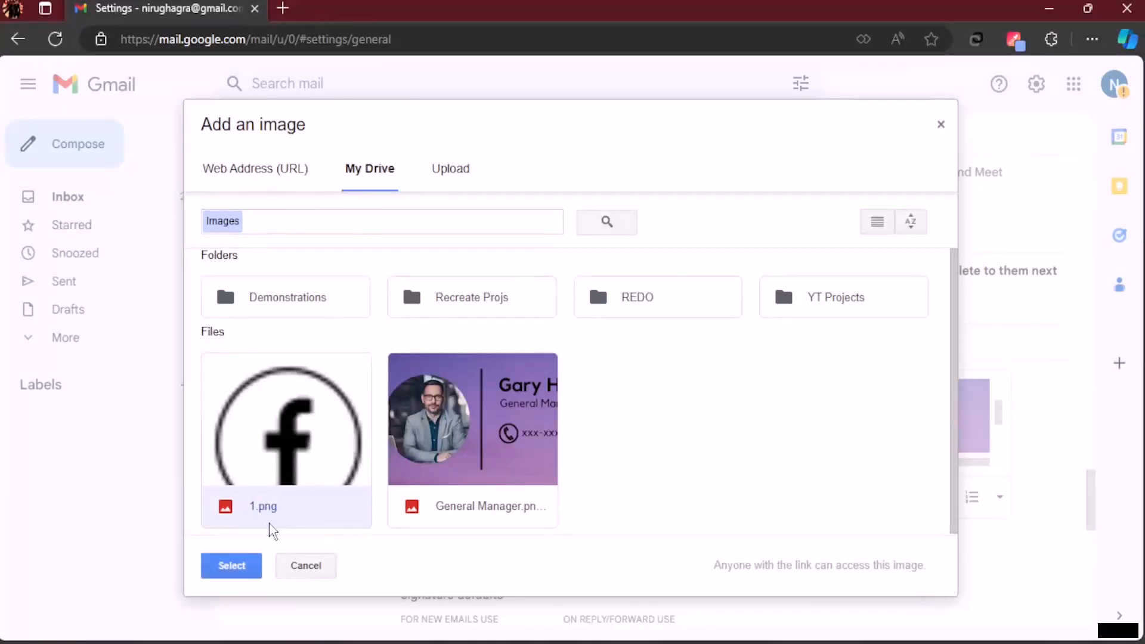
{"action": "left_click", "coordinate": [234, 565]}
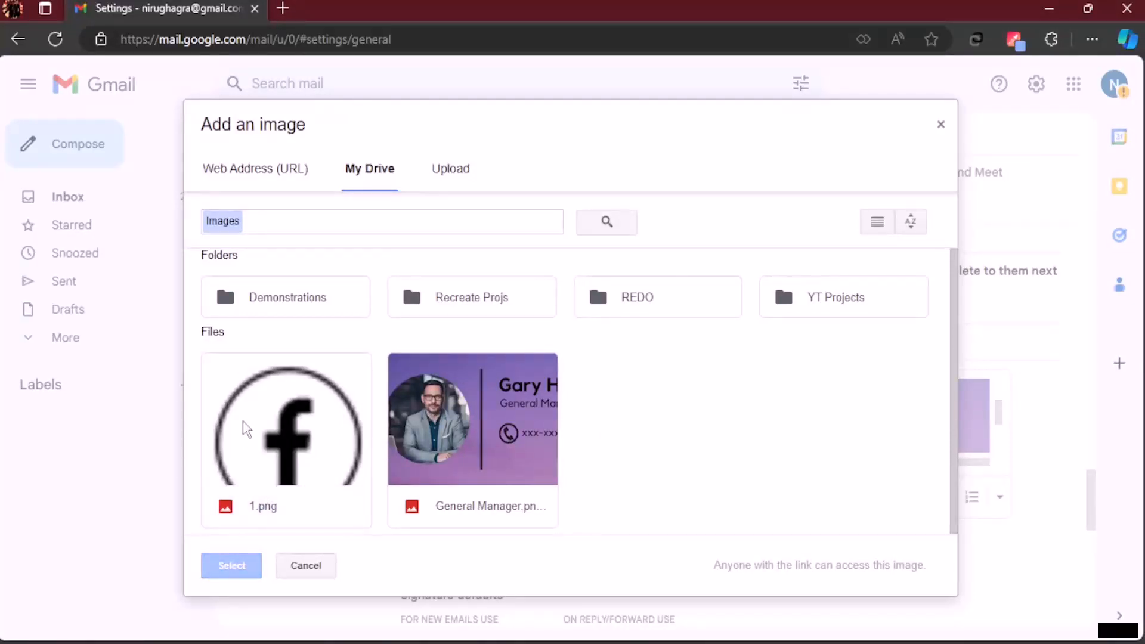
{"action": "left_click", "coordinate": [428, 419]}
{"action": "left_click", "coordinate": [301, 417]}
{"action": "left_click", "coordinate": [549, 400]}
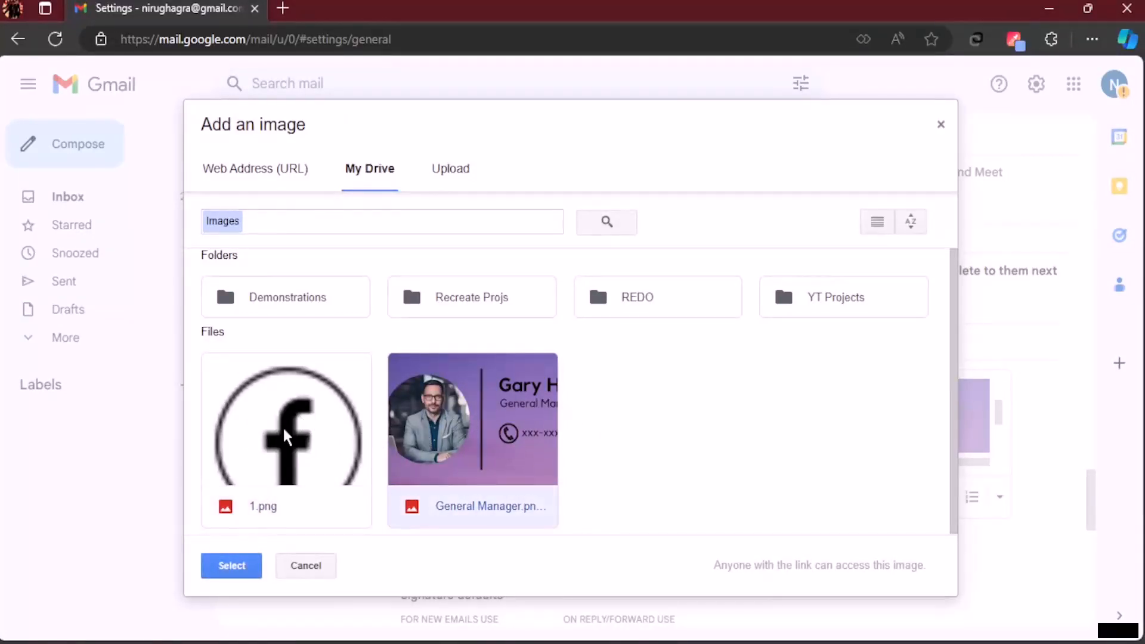
{"action": "left_click", "coordinate": [341, 429]}
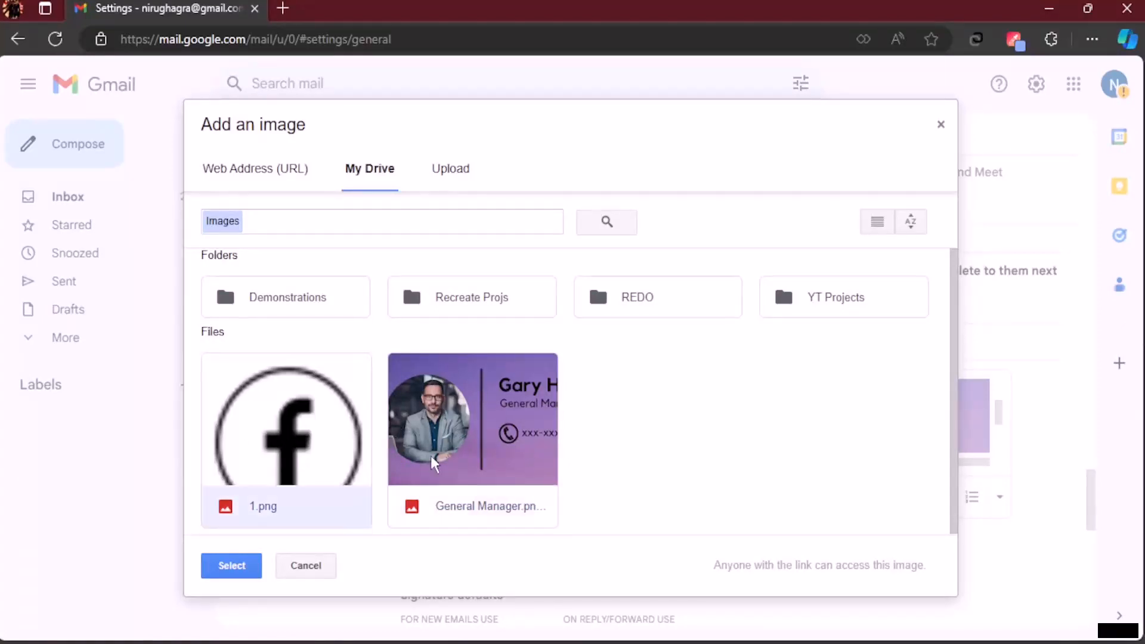
{"action": "left_click", "coordinate": [941, 125]}
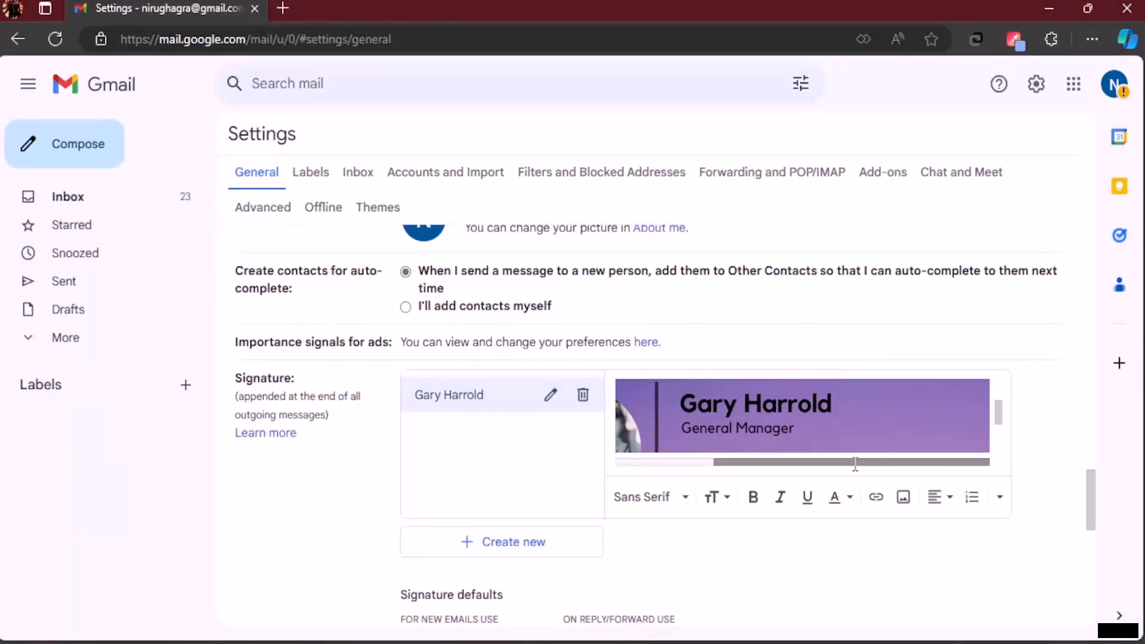
{"action": "mouse_move", "coordinate": [849, 463]}
{"action": "left_mouse_down"}
{"action": "mouse_move", "coordinate": [750, 465]}
{"action": "mouse_move", "coordinate": [780, 457]}
{"action": "left_mouse_up"}
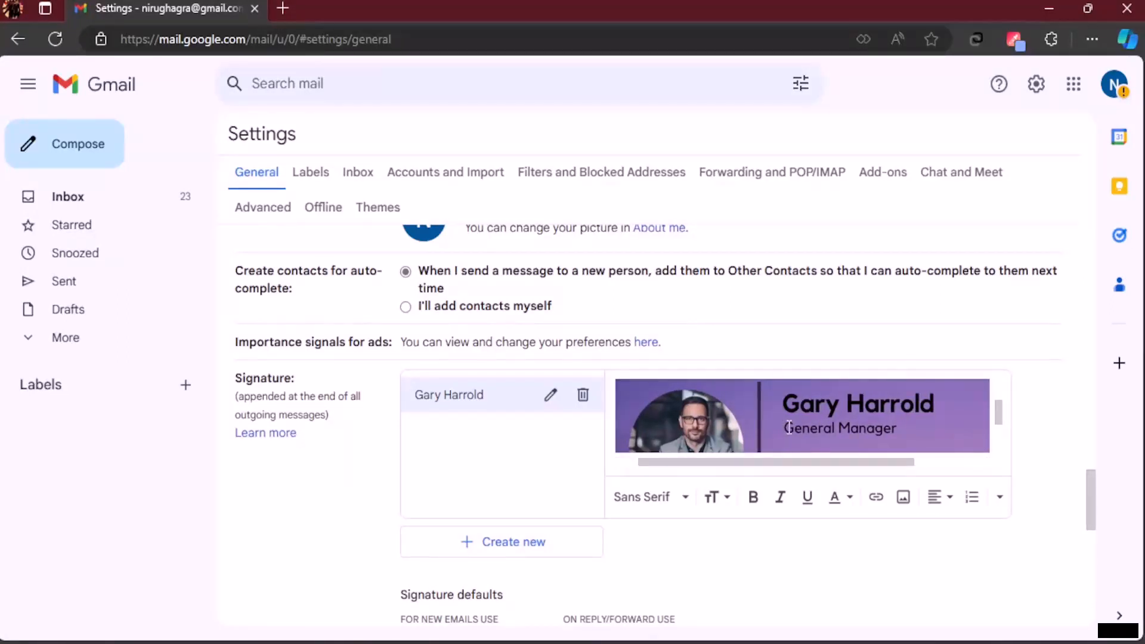
{"action": "left_click", "coordinate": [875, 497]}
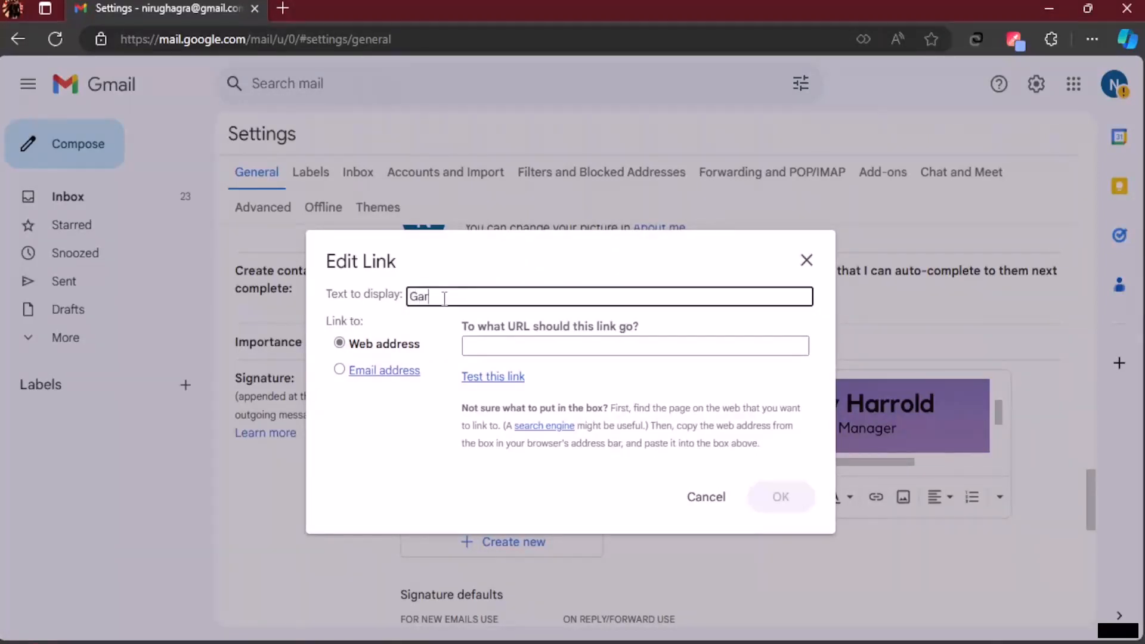
{"action": "left_click", "coordinate": [550, 348]}
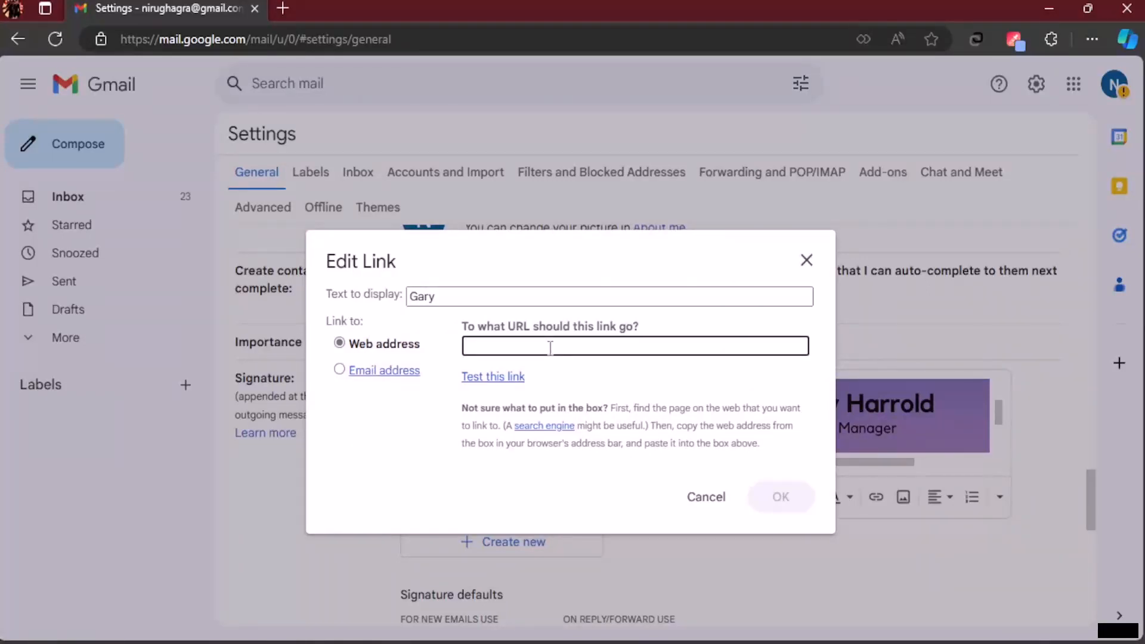
{"action": "type", "text": "www.facebook.com"}
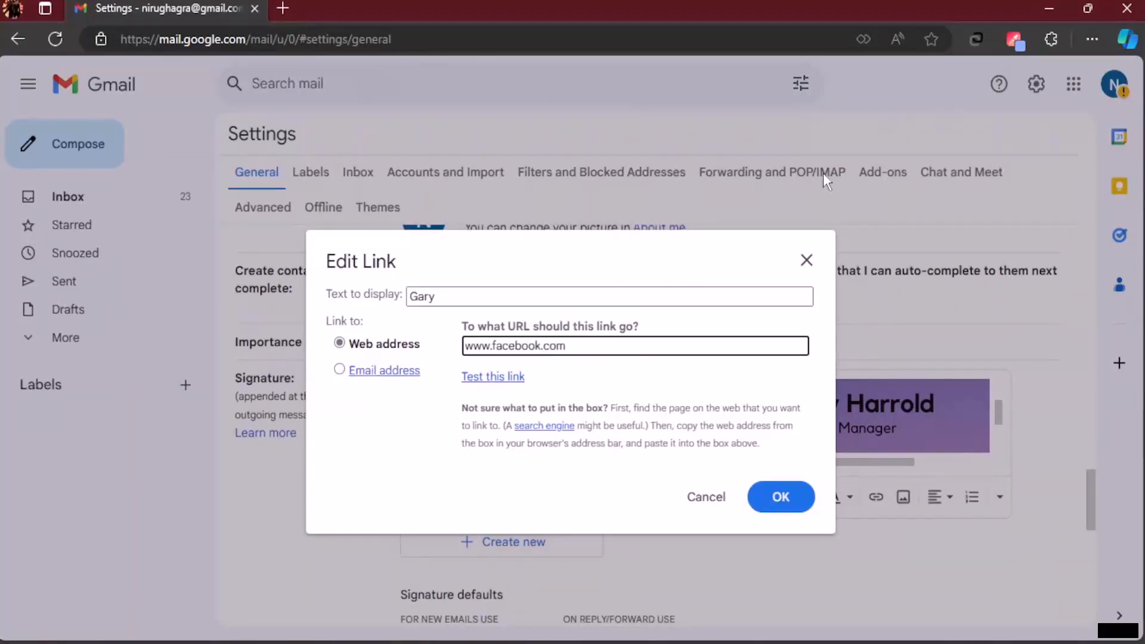
{"action": "left_click", "coordinate": [339, 371]}
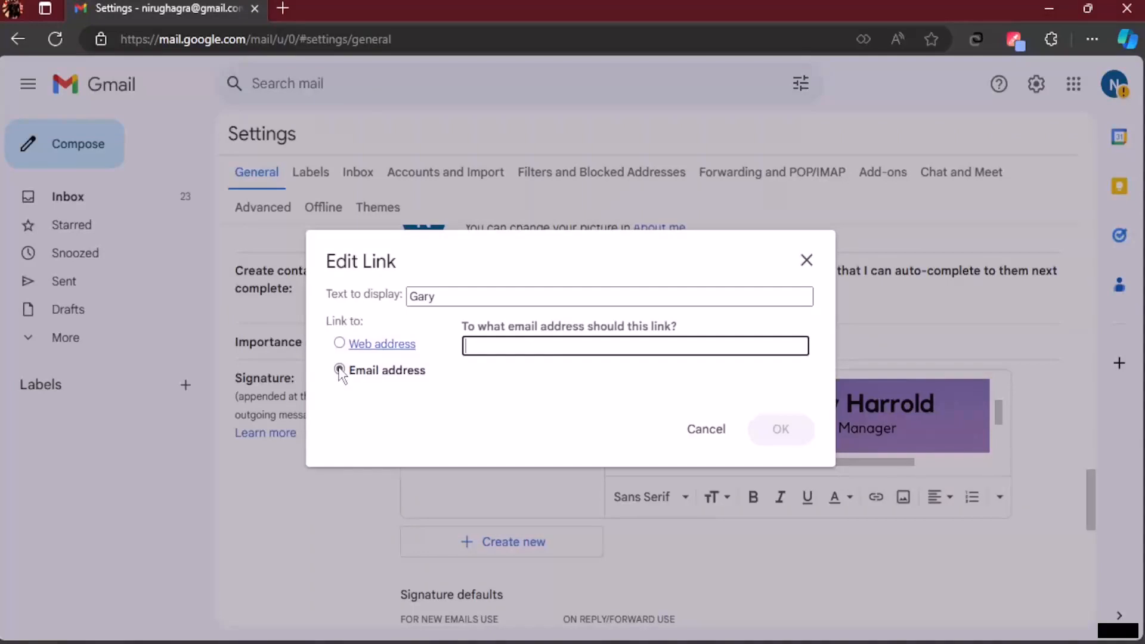
{"action": "left_click", "coordinate": [340, 343]}
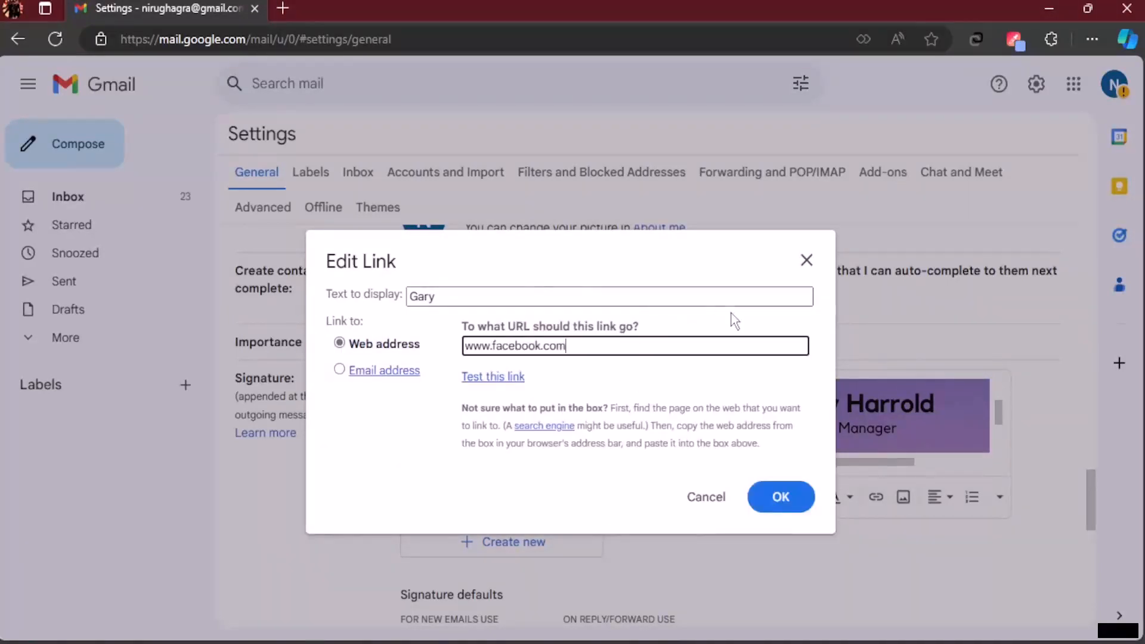
{"action": "left_click", "coordinate": [788, 507]}
{"action": "scroll", "coordinate": [805, 397], "scroll_direction": "down", "scroll_amount": 2}
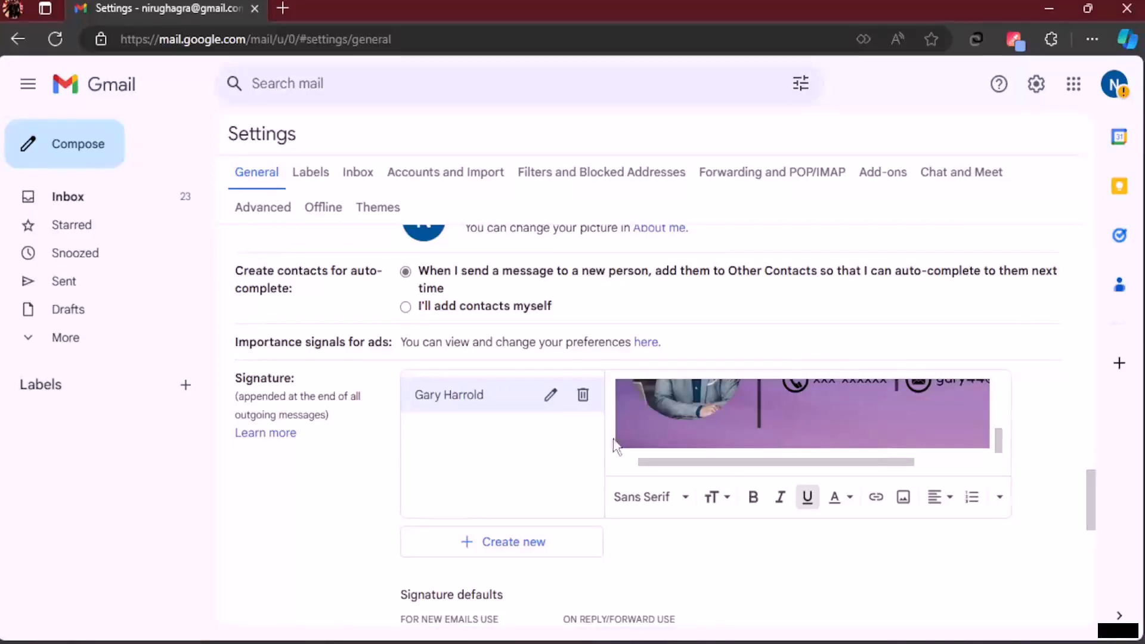
Step: Make the new signature default for new emails and replies, placed before quoted text, and save
{"action": "scroll", "coordinate": [718, 365], "scroll_direction": "down", "scroll_amount": 6}
{"action": "scroll", "coordinate": [748, 346], "scroll_direction": "up", "scroll_amount": 4}
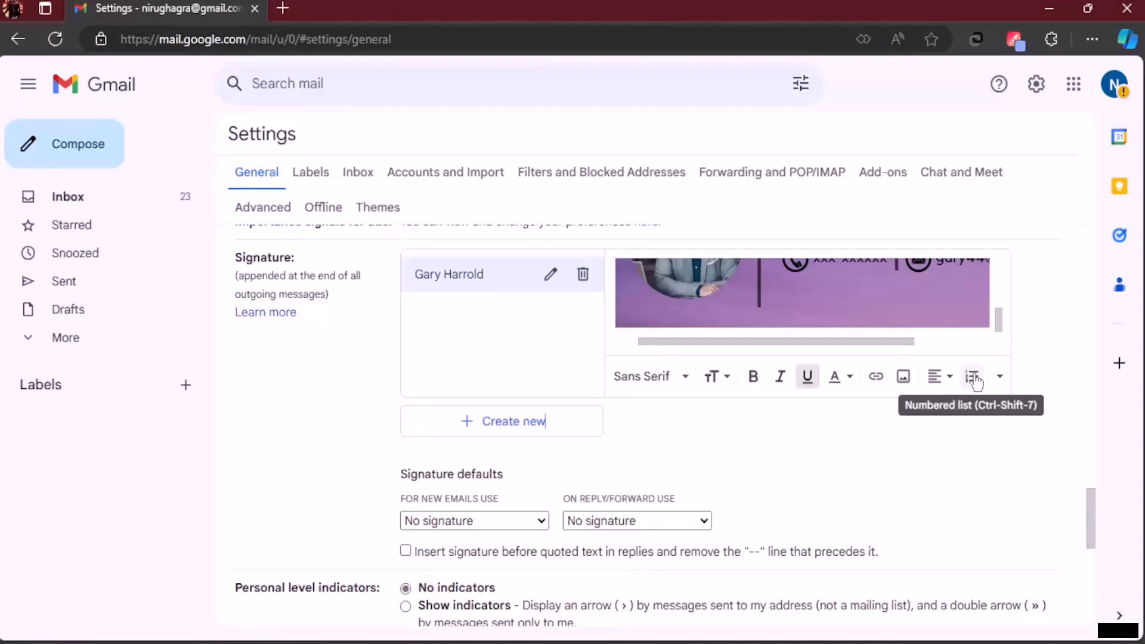
{"action": "scroll", "coordinate": [759, 388], "scroll_direction": "down", "scroll_amount": 1}
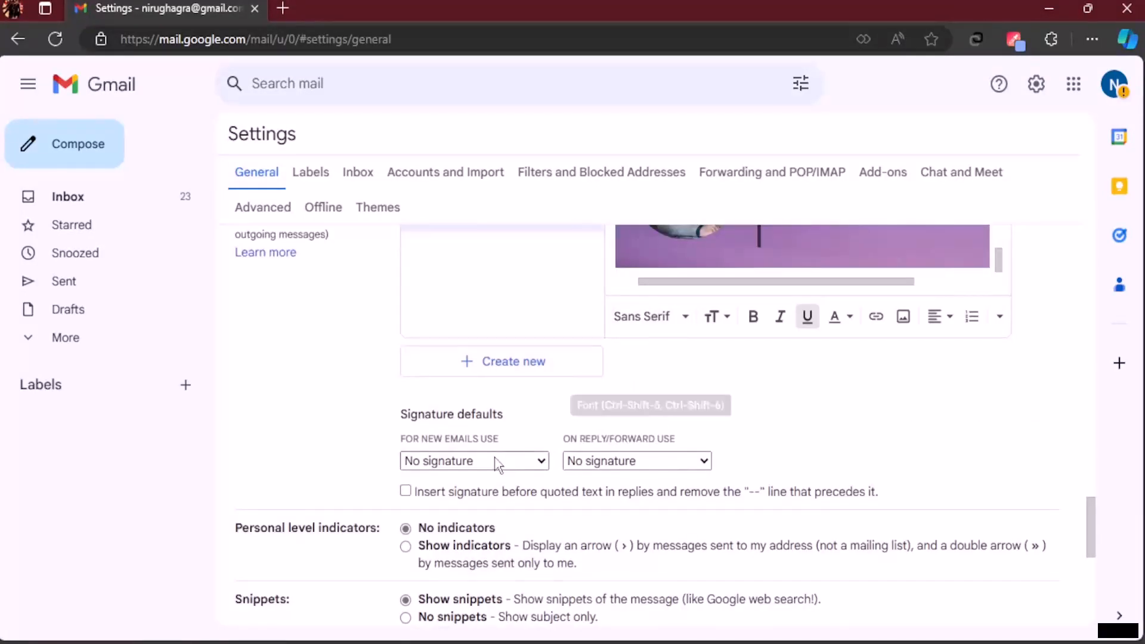
{"action": "left_click", "coordinate": [514, 466]}
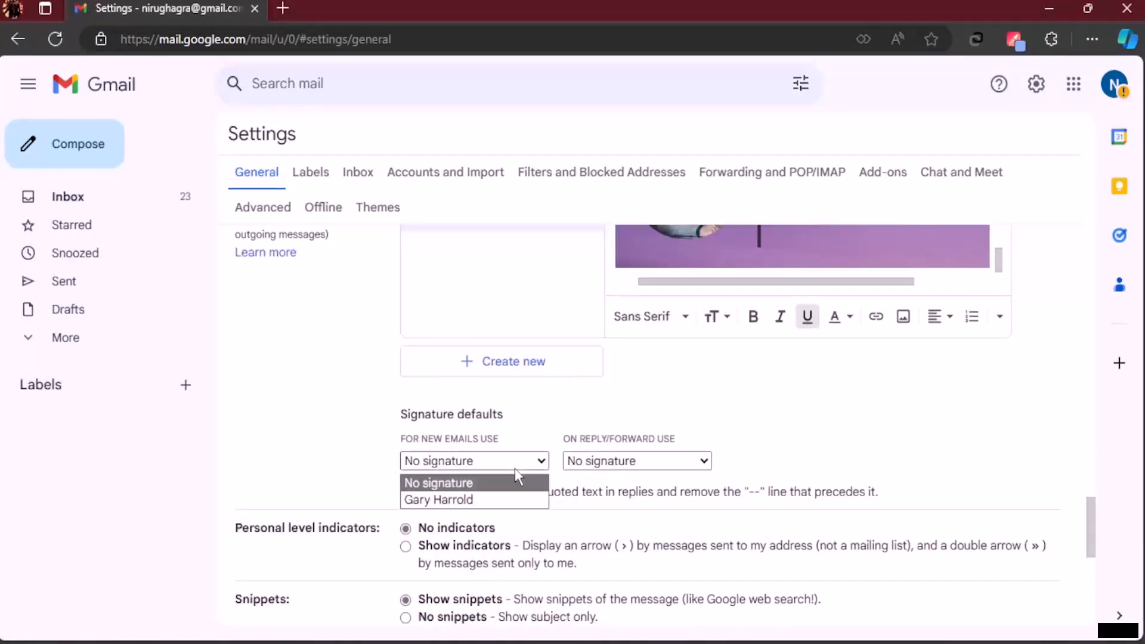
{"action": "left_click", "coordinate": [451, 500]}
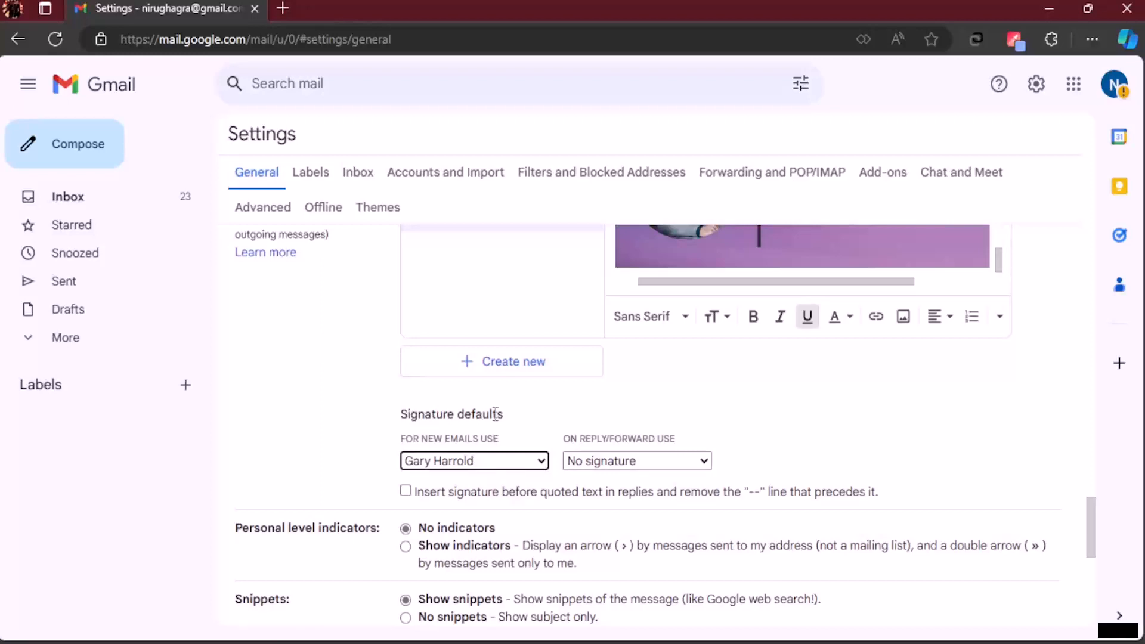
{"action": "left_click", "coordinate": [643, 470]}
{"action": "left_click", "coordinate": [624, 498]}
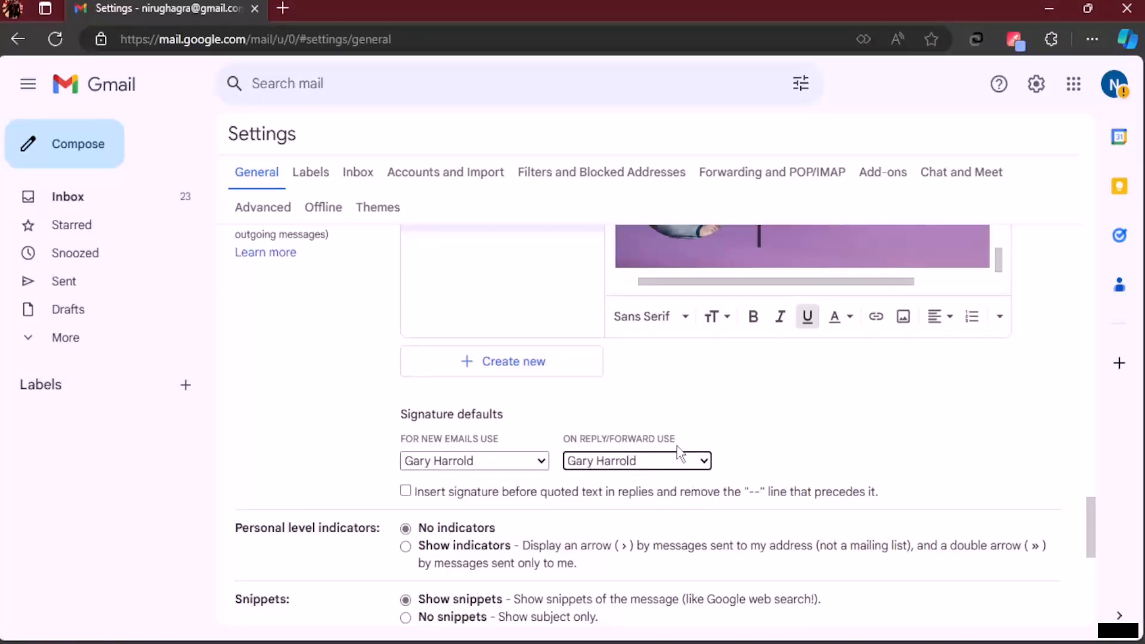
{"action": "left_click", "coordinate": [405, 492]}
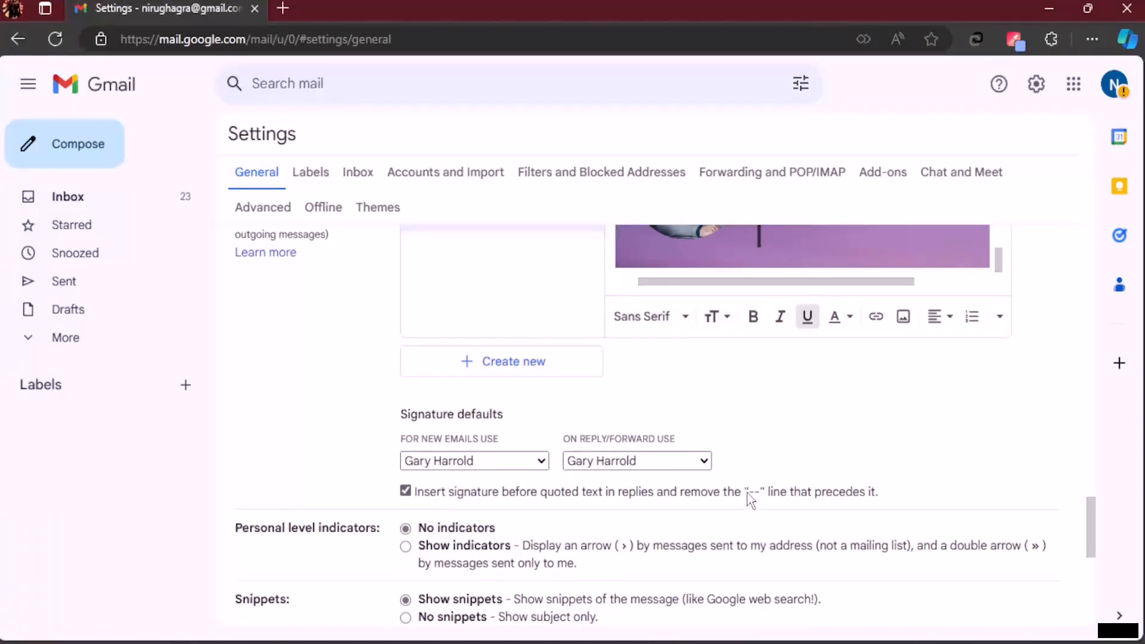
{"action": "scroll", "coordinate": [761, 511], "scroll_direction": "down", "scroll_amount": 7}
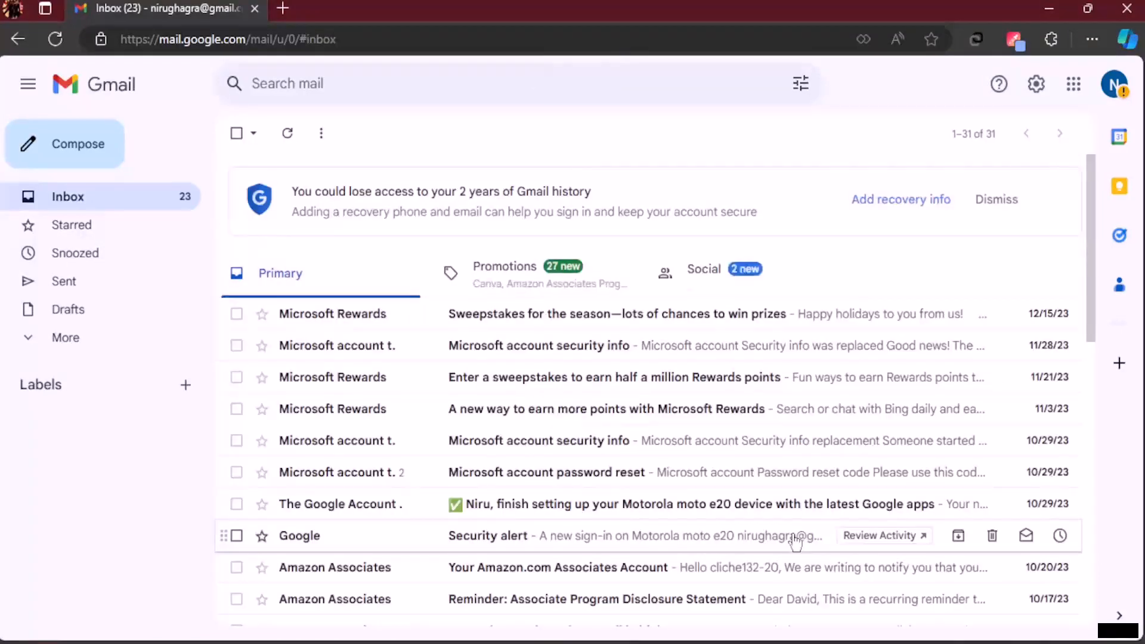
Step: Compose a new message and verify the signature's first-name link points to facebook.com
{"action": "left_click", "coordinate": [62, 145]}
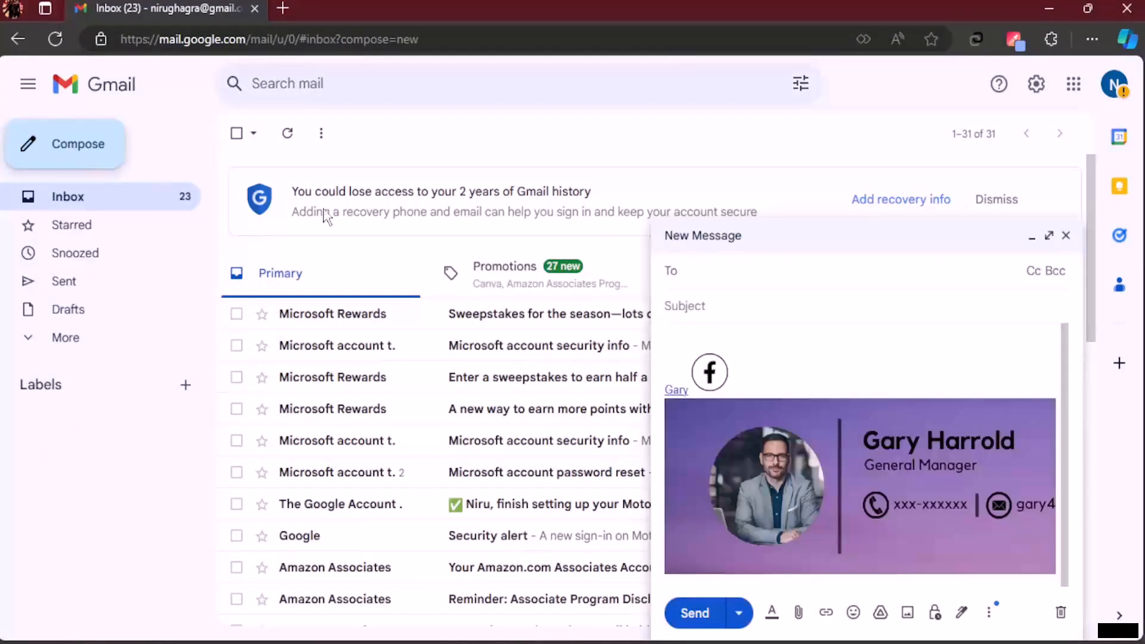
{"action": "left_click", "coordinate": [726, 388]}
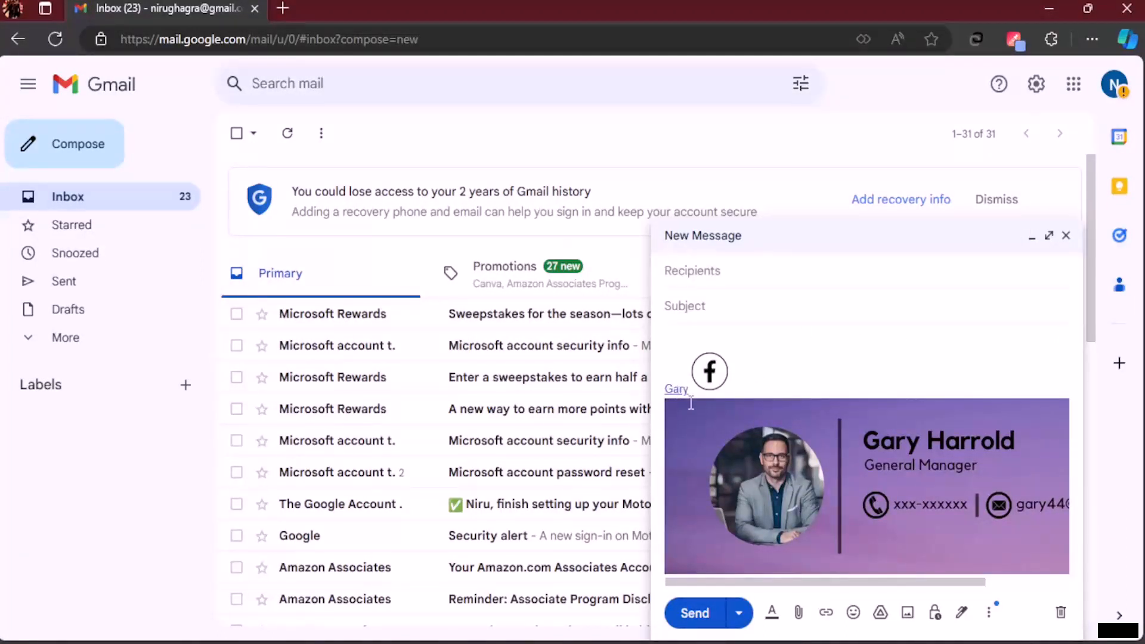
{"action": "left_click", "coordinate": [677, 392]}
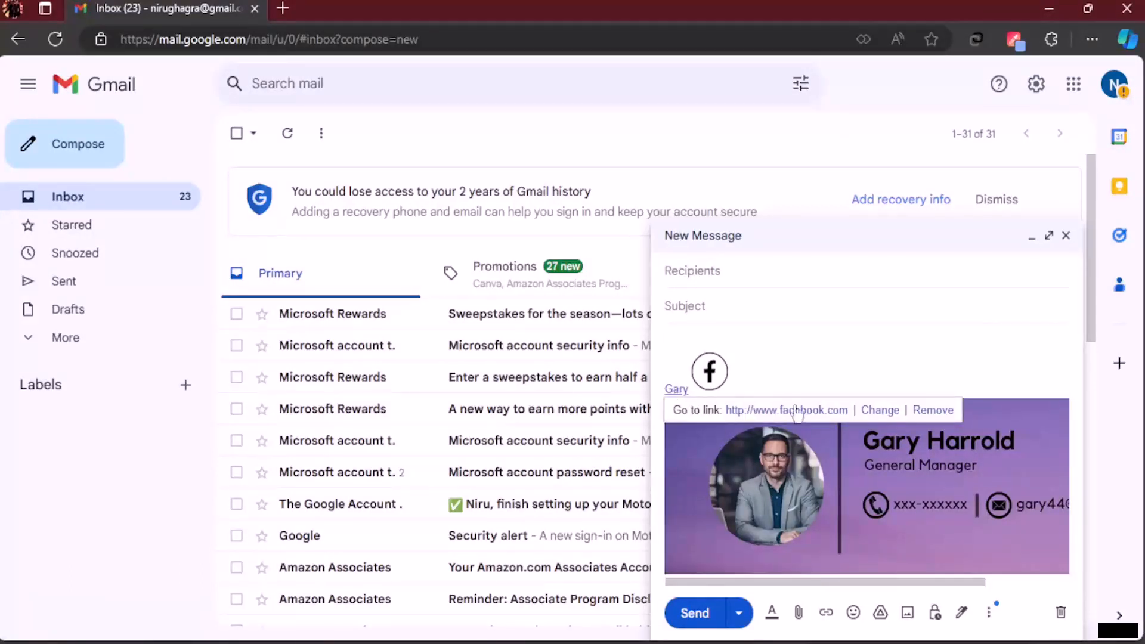
{"action": "left_click", "coordinate": [890, 362]}
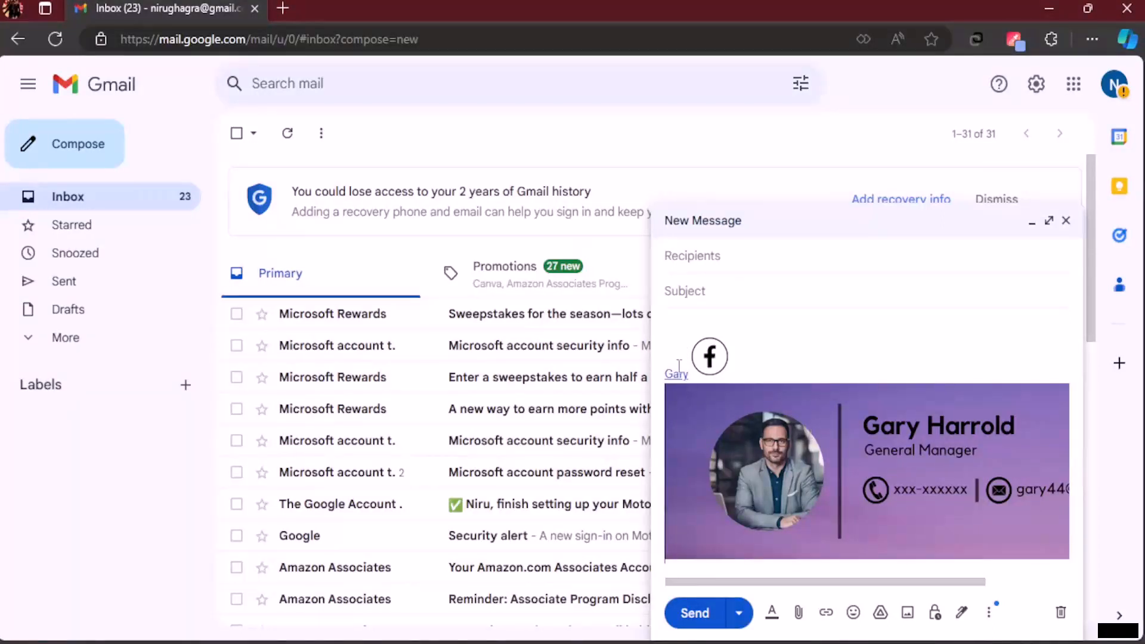
Step: Close the draft and return to the Signature section of the full settings
{"action": "left_click", "coordinate": [1066, 220]}
{"action": "left_click", "coordinate": [1036, 84]}
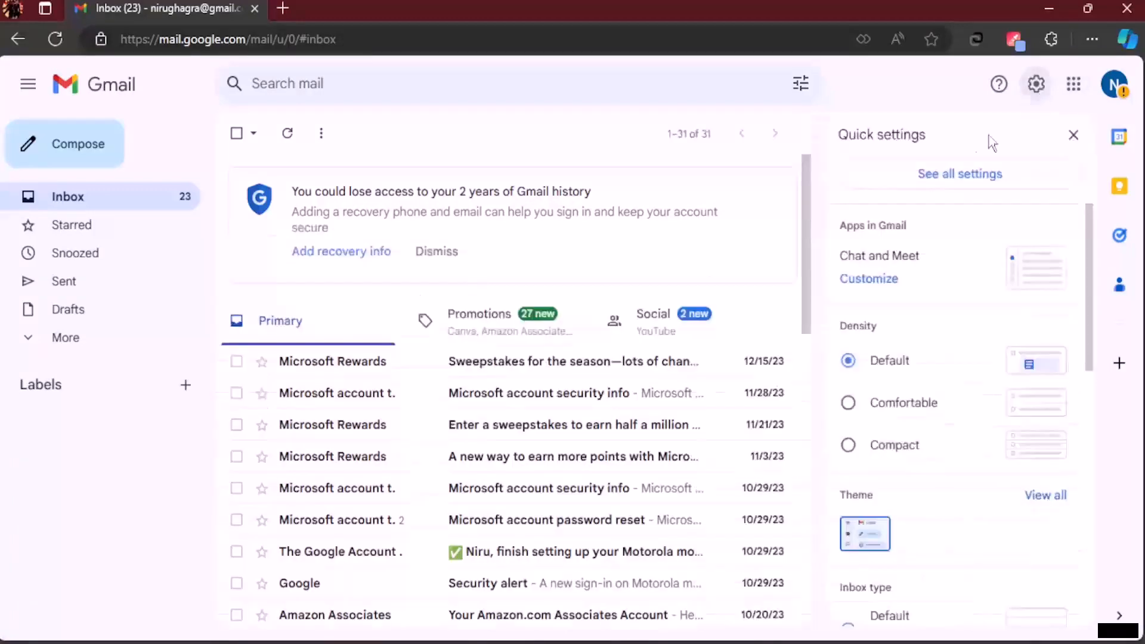
{"action": "left_click", "coordinate": [969, 176]}
{"action": "scroll", "coordinate": [361, 310], "scroll_direction": "down", "scroll_amount": 5}
{"action": "scroll", "coordinate": [365, 340], "scroll_direction": "down", "scroll_amount": 20}
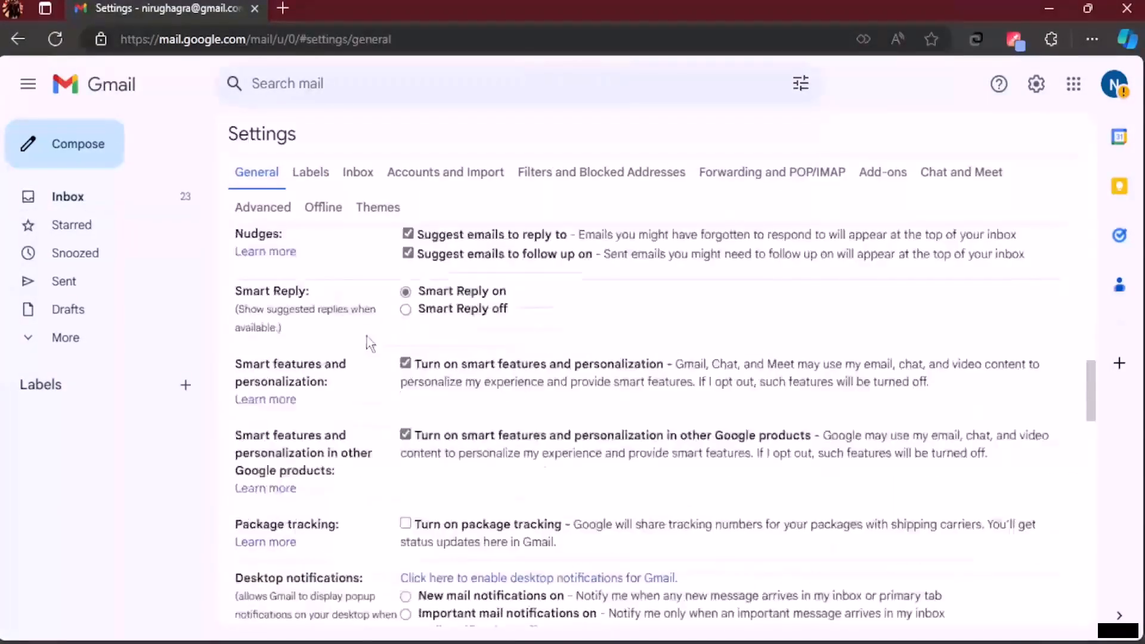
{"action": "scroll", "coordinate": [370, 343], "scroll_direction": "down", "scroll_amount": 2}
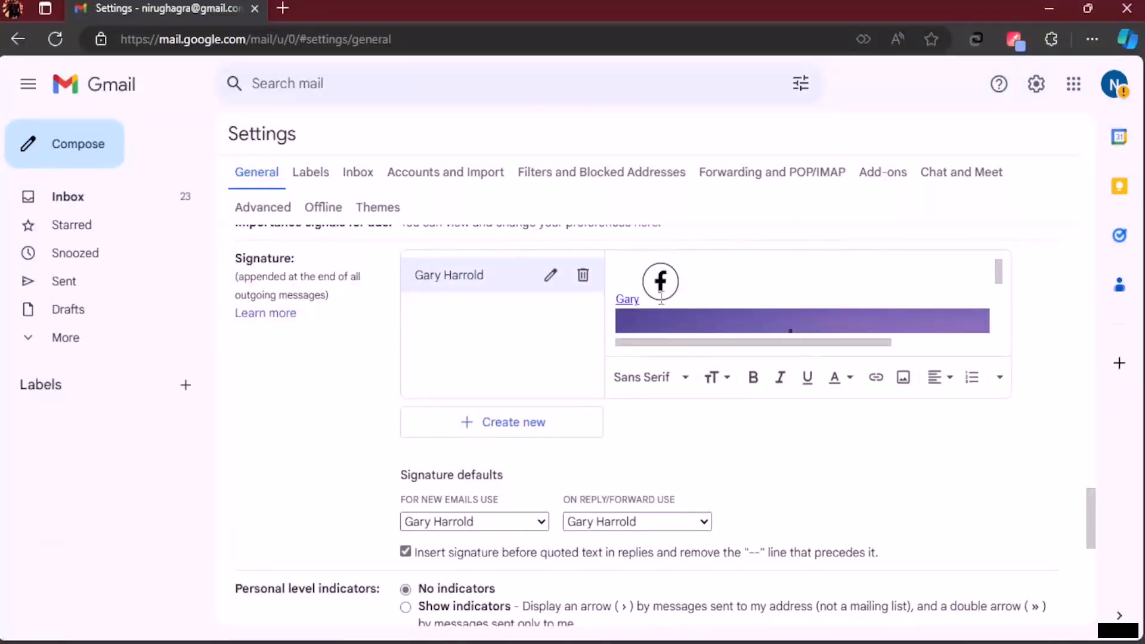
Step: Delete the first-name text so the Facebook icon starts the signature line
{"action": "left_click", "coordinate": [549, 276]}
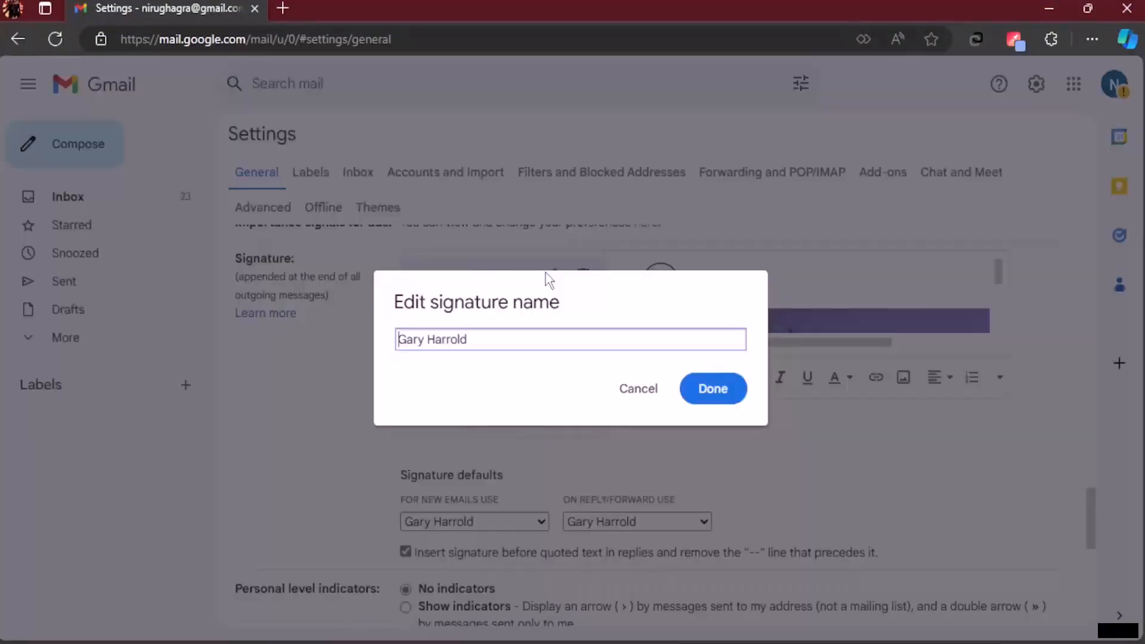
{"action": "left_click", "coordinate": [692, 386]}
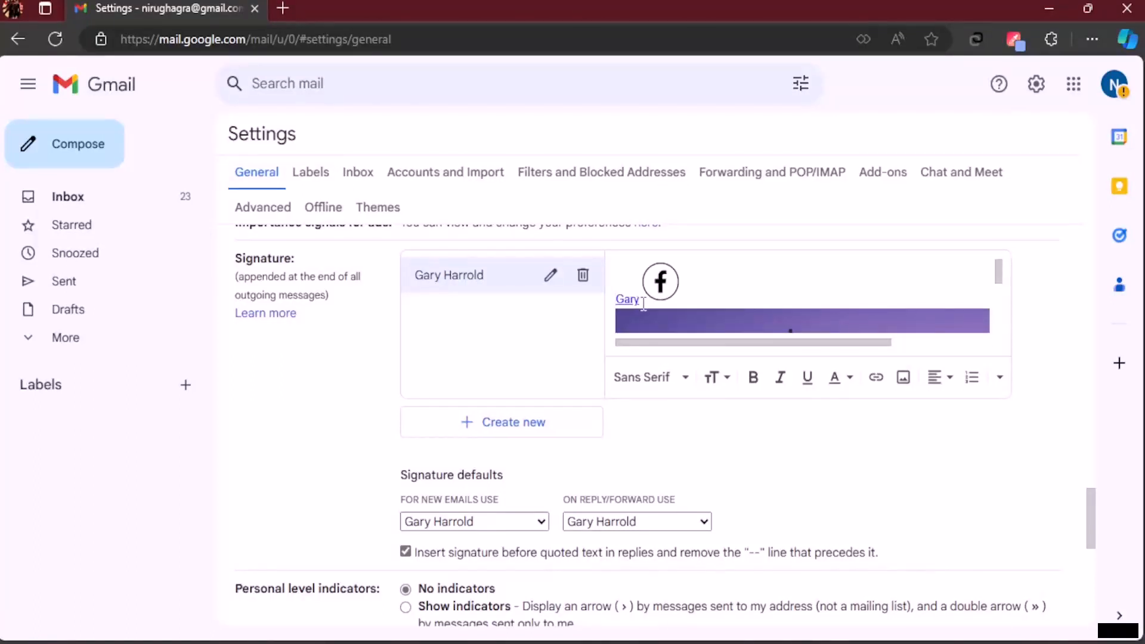
{"action": "left_click", "coordinate": [877, 378]}
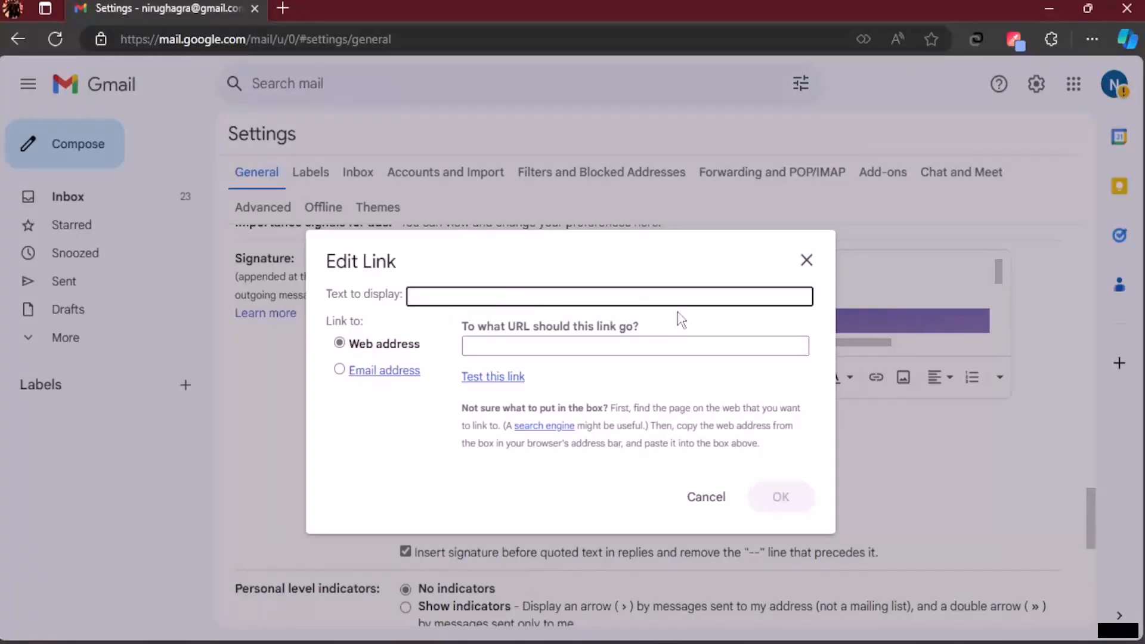
{"action": "left_click", "coordinate": [806, 260]}
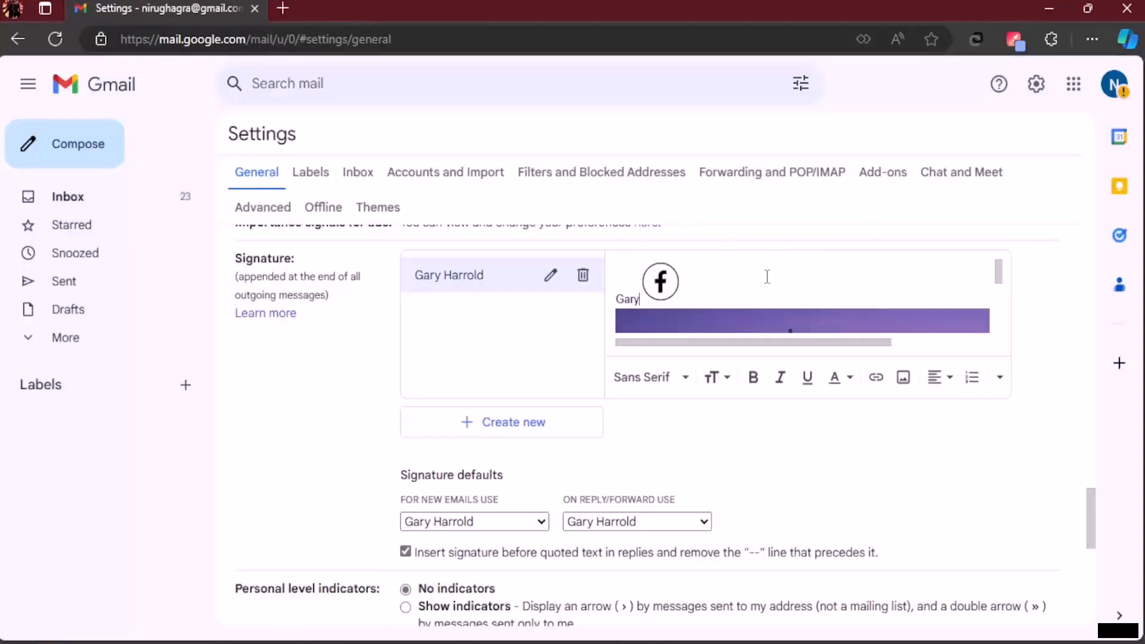
{"action": "left_click", "coordinate": [641, 299]}
{"action": "key", "text": "BackSpace"}
{"action": "key", "text": "BackSpace"}
{"action": "key", "text": "BackSpace"}
{"action": "key", "text": "BackSpace"}
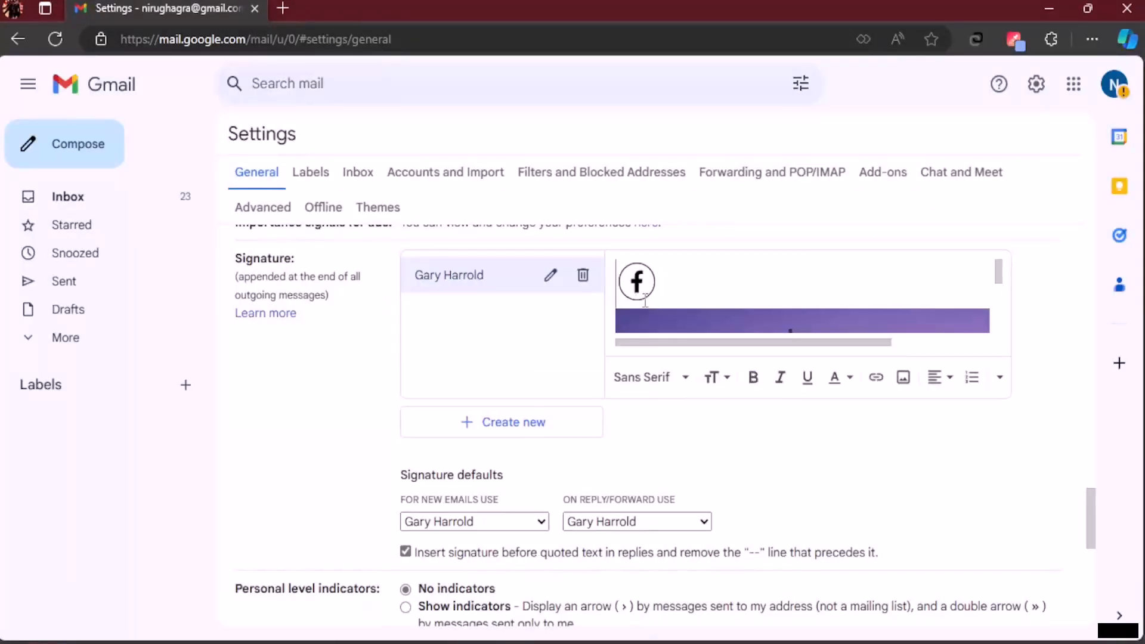
Step: Try Large, Medium and Small on the Facebook icon, then restore Original size
{"action": "left_click", "coordinate": [653, 281]}
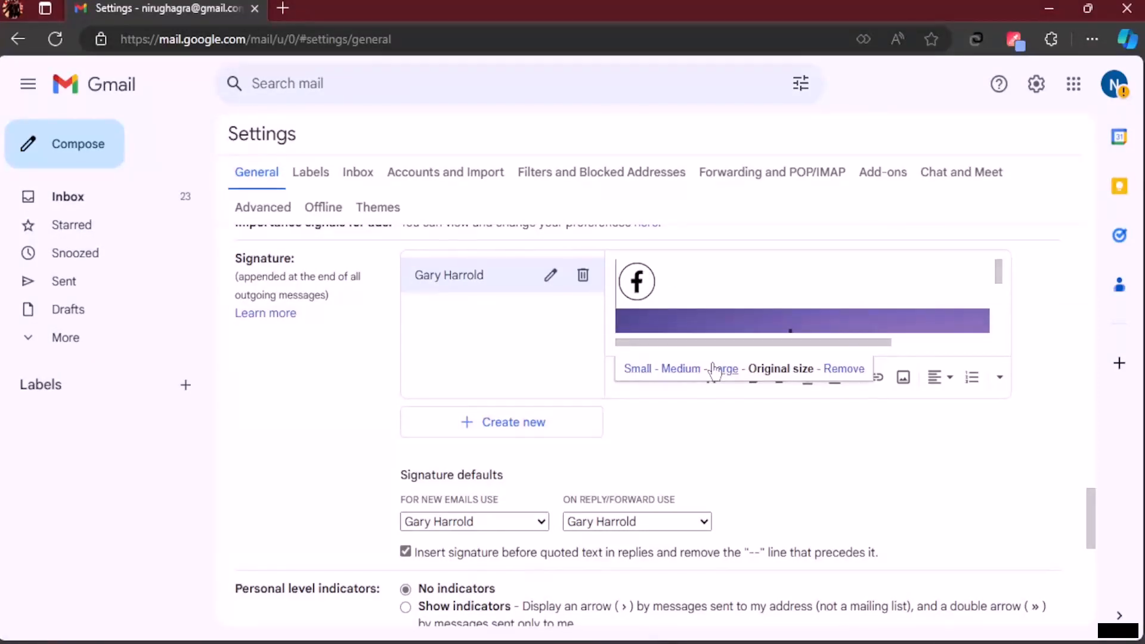
{"action": "left_click", "coordinate": [723, 370]}
{"action": "left_click", "coordinate": [686, 368]}
{"action": "left_click", "coordinate": [637, 369]}
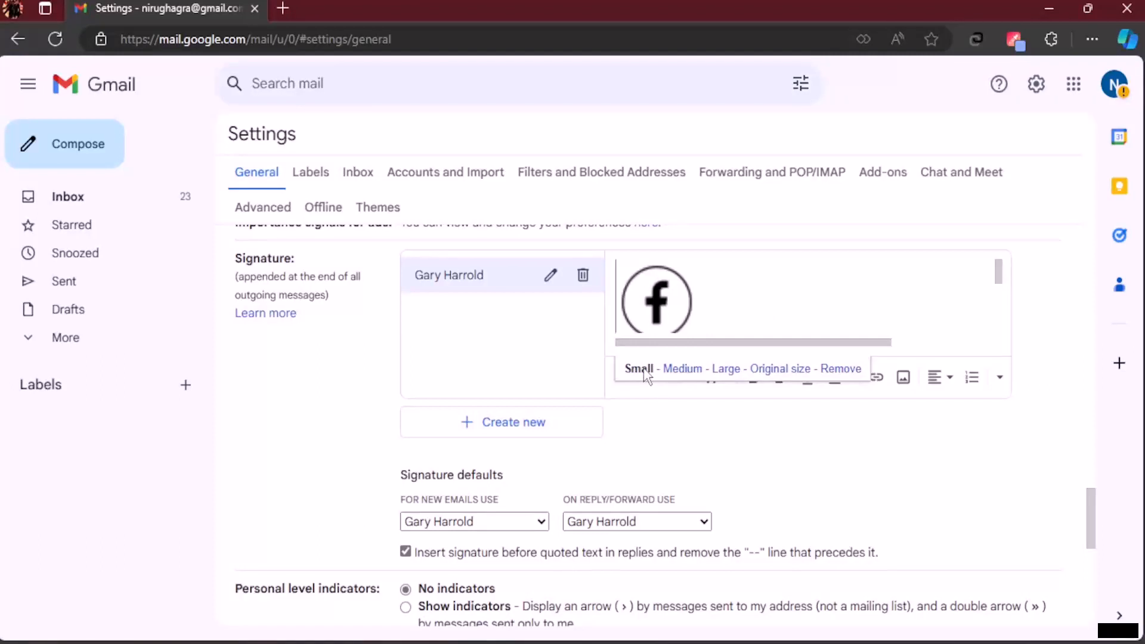
{"action": "left_click", "coordinate": [781, 369]}
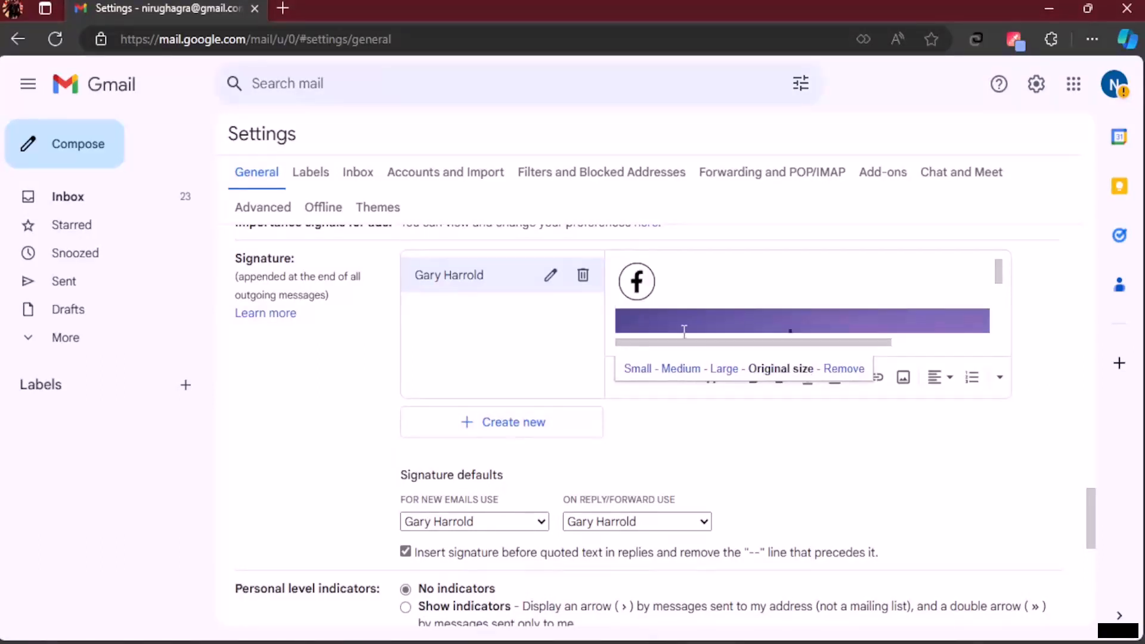
Step: Upload the Instagram icon 2.png beside the Facebook icon
{"action": "left_click", "coordinate": [904, 378]}
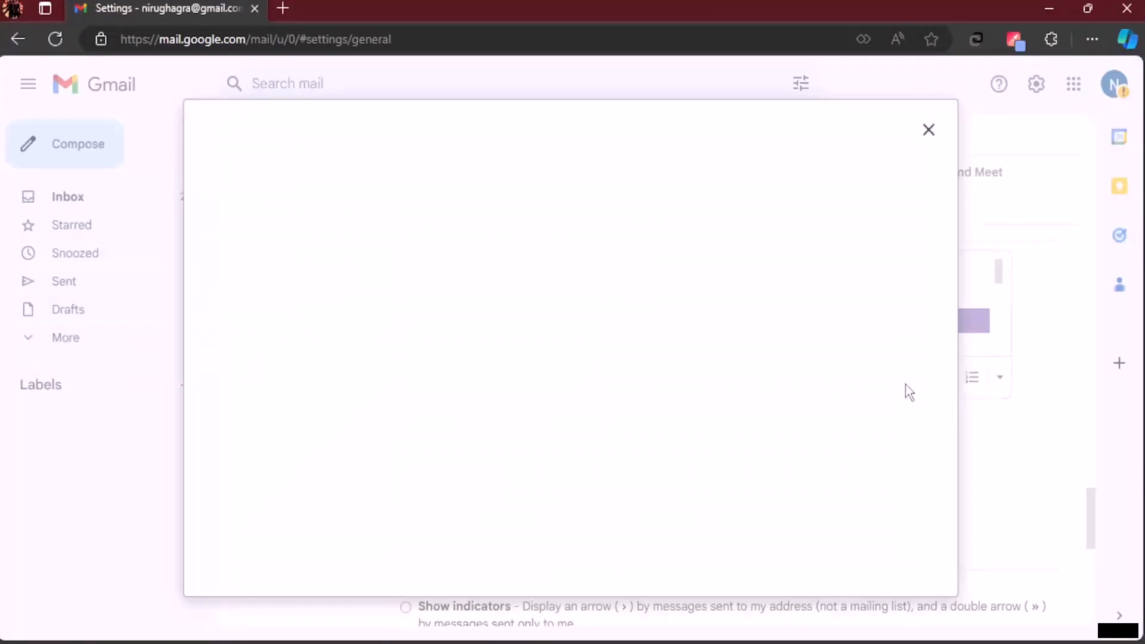
{"action": "left_click", "coordinate": [456, 178]}
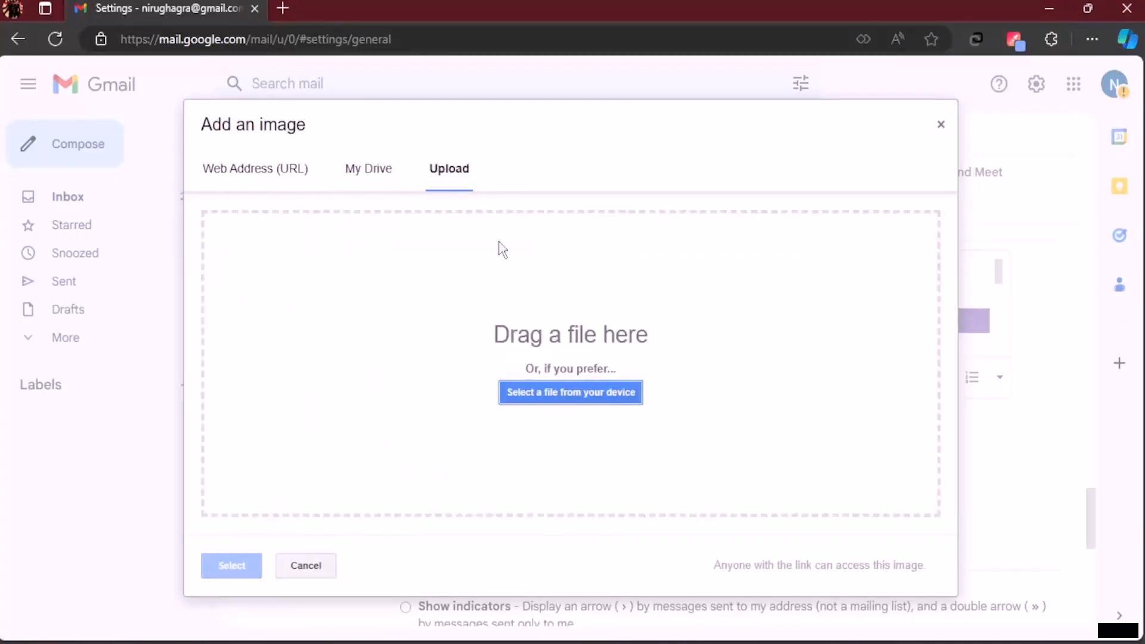
{"action": "left_click", "coordinate": [583, 392]}
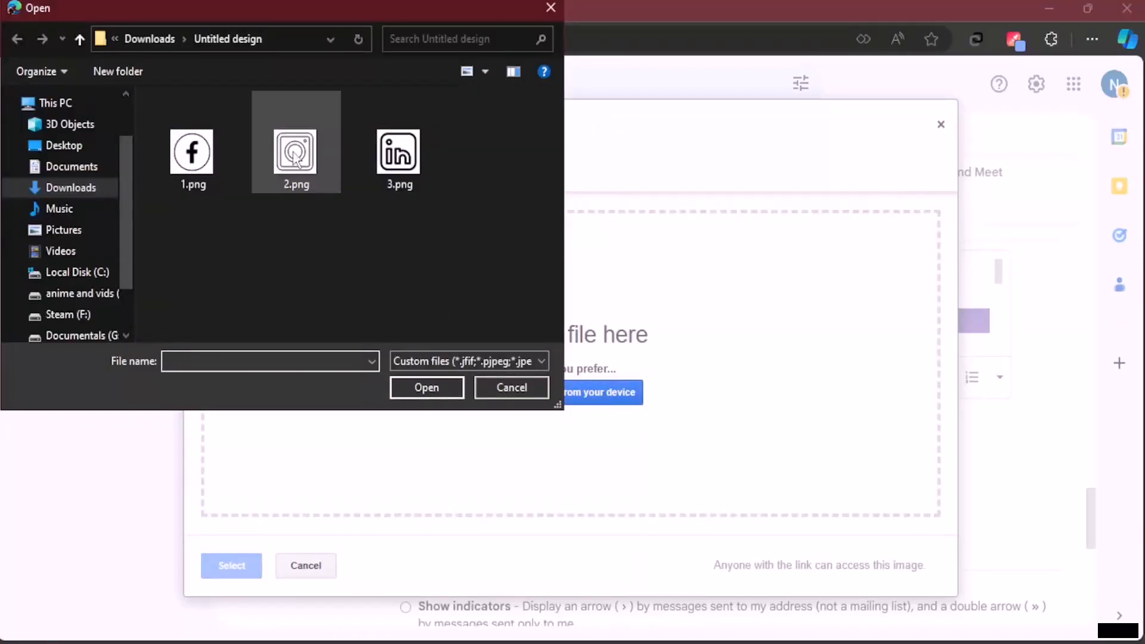
{"action": "left_click", "coordinate": [282, 160]}
{"action": "left_click", "coordinate": [460, 388]}
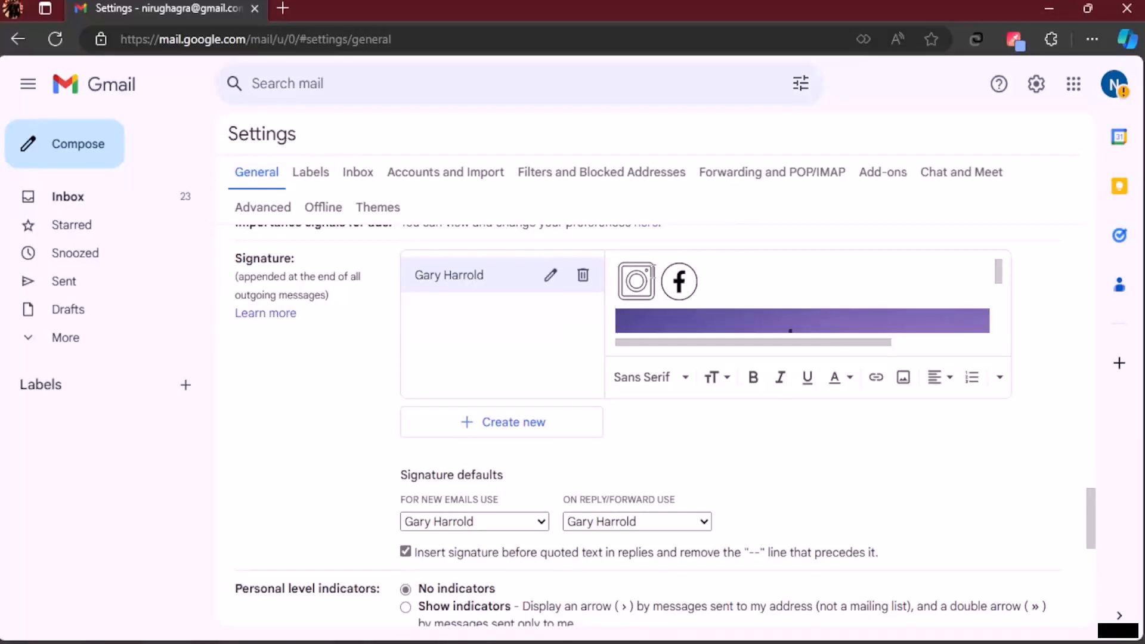
{"action": "left_click", "coordinate": [904, 378]}
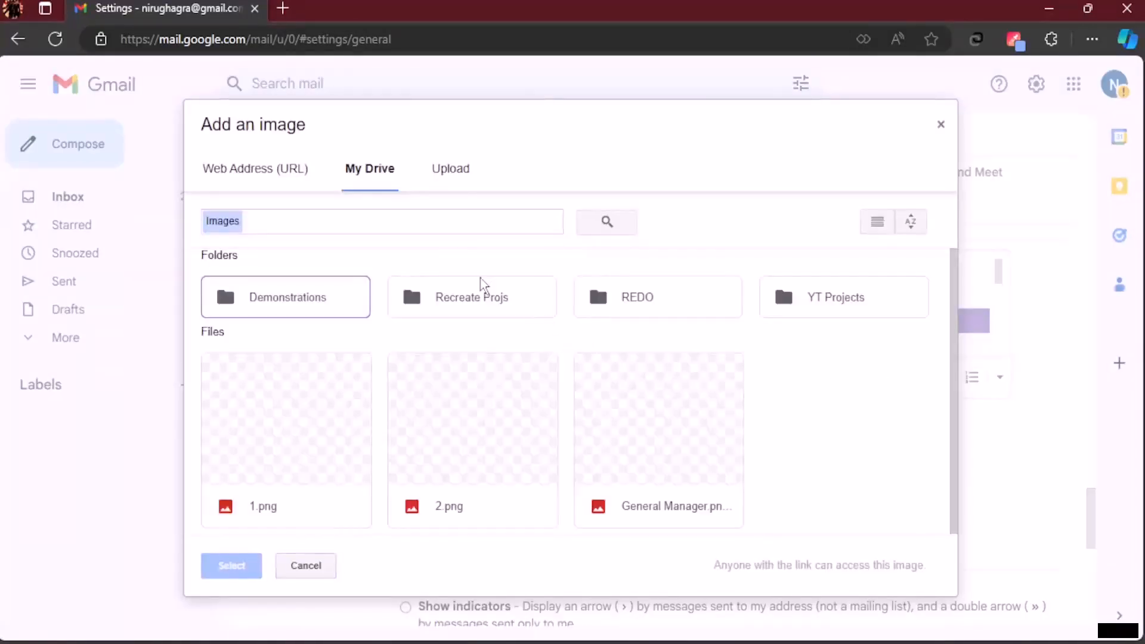
Step: Upload the LinkedIn icon 3.png into the signature's icon row
{"action": "left_click", "coordinate": [453, 181]}
{"action": "left_click", "coordinate": [614, 394]}
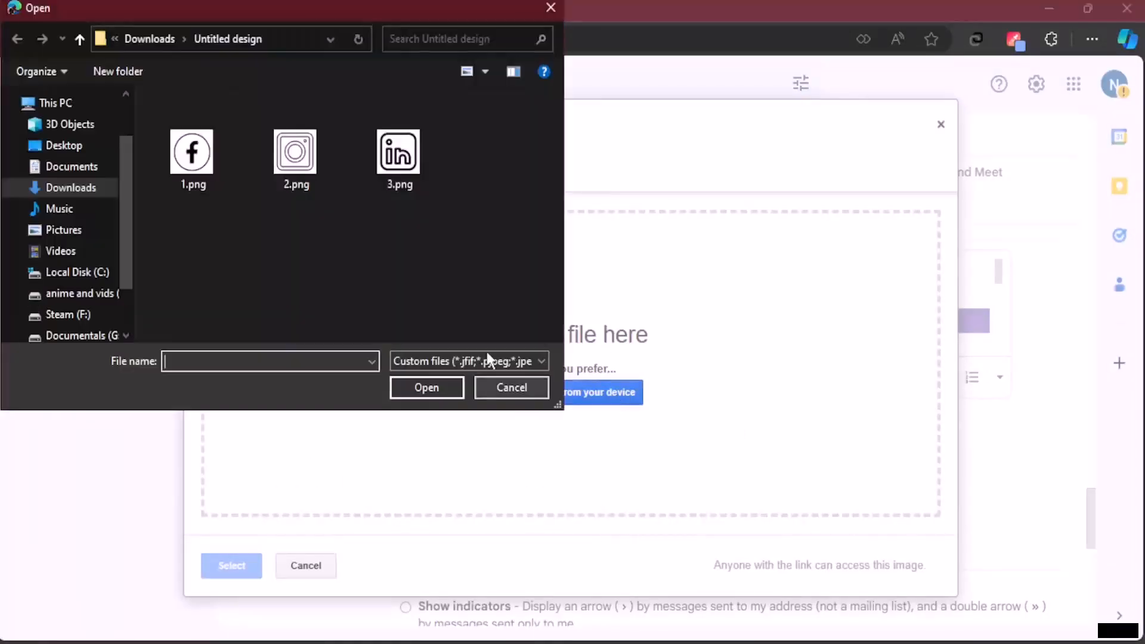
{"action": "left_click", "coordinate": [400, 161]}
{"action": "left_click", "coordinate": [427, 394]}
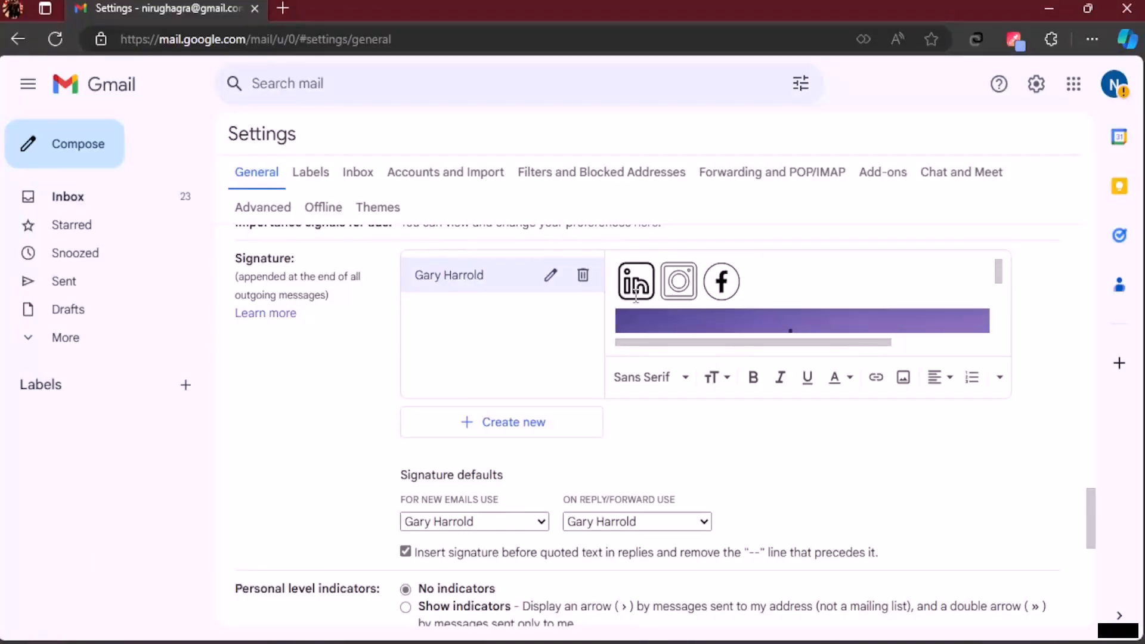
Step: Select the Instagram icon and open the link editor, cancelling without adding a link
{"action": "left_click_drag", "start_coordinate": [663, 287], "coordinate": [643, 286]}
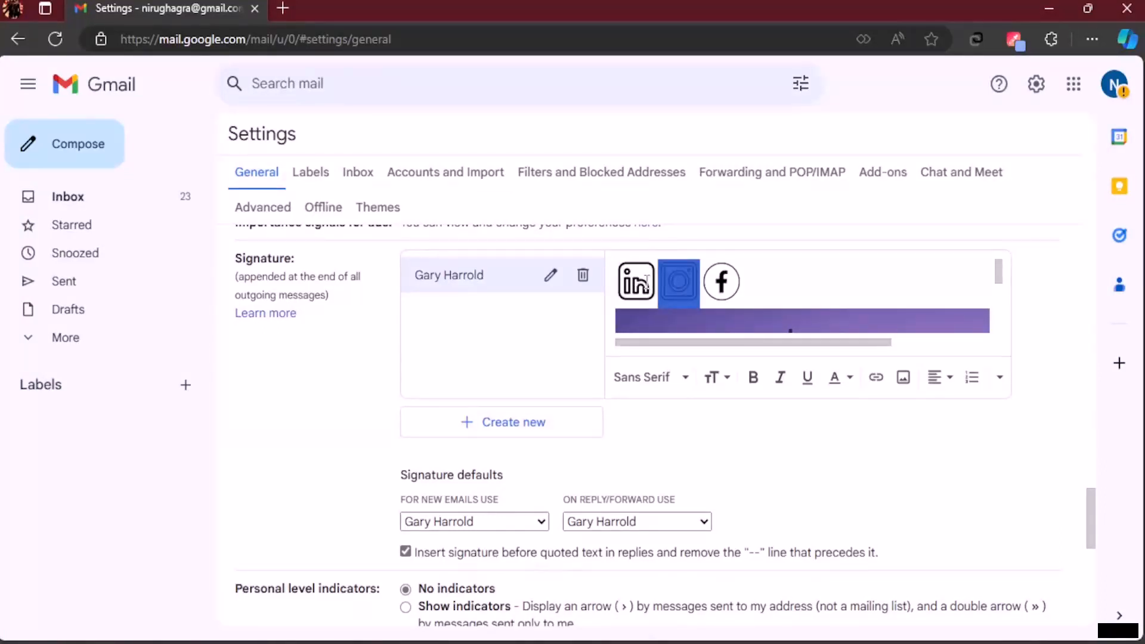
{"action": "left_click", "coordinate": [637, 283]}
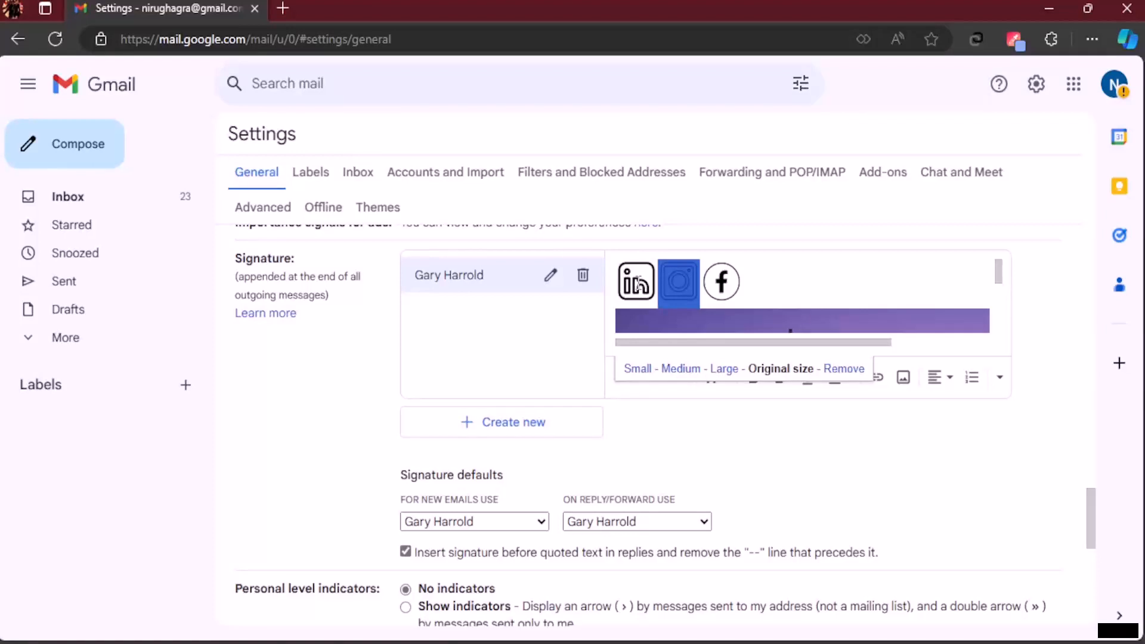
{"action": "left_click", "coordinate": [687, 291]}
{"action": "left_click", "coordinate": [877, 378]}
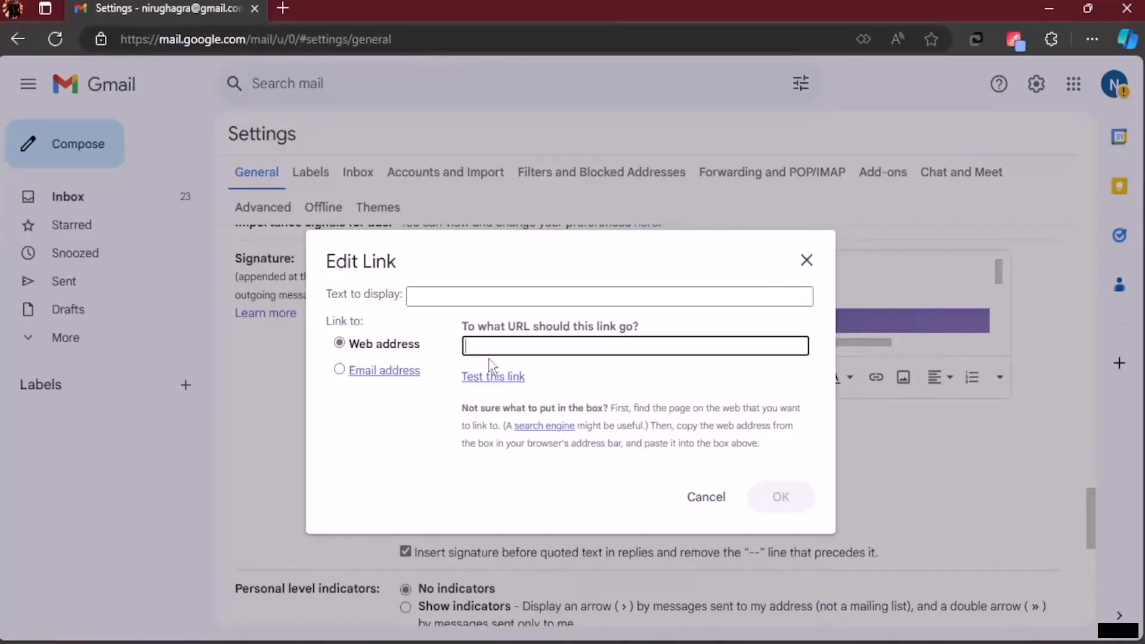
{"action": "left_click", "coordinate": [710, 500]}
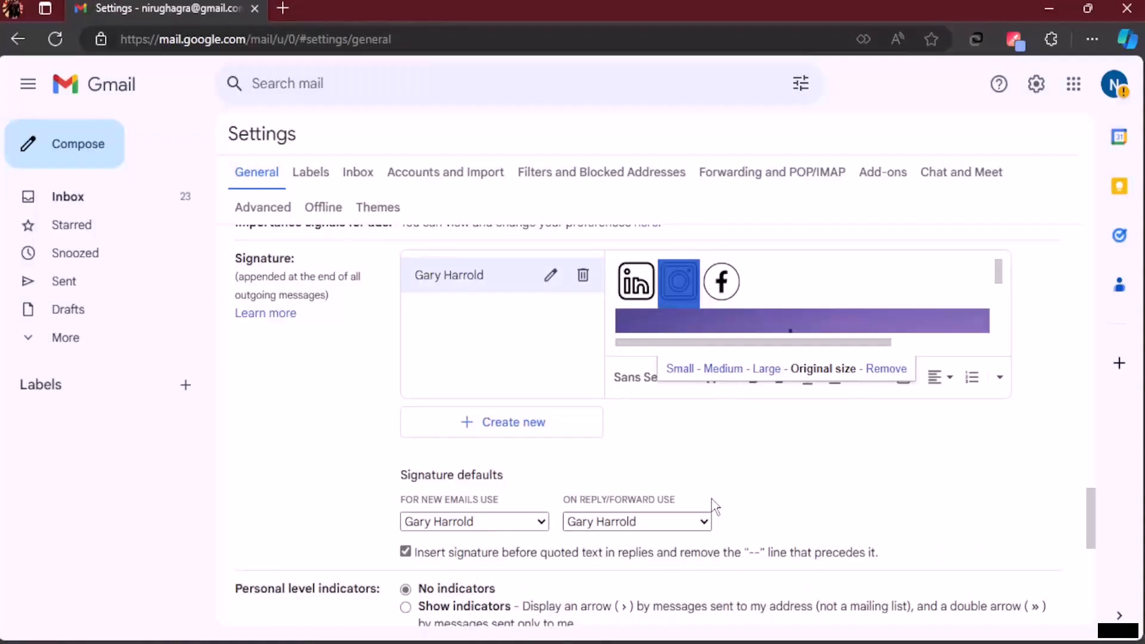